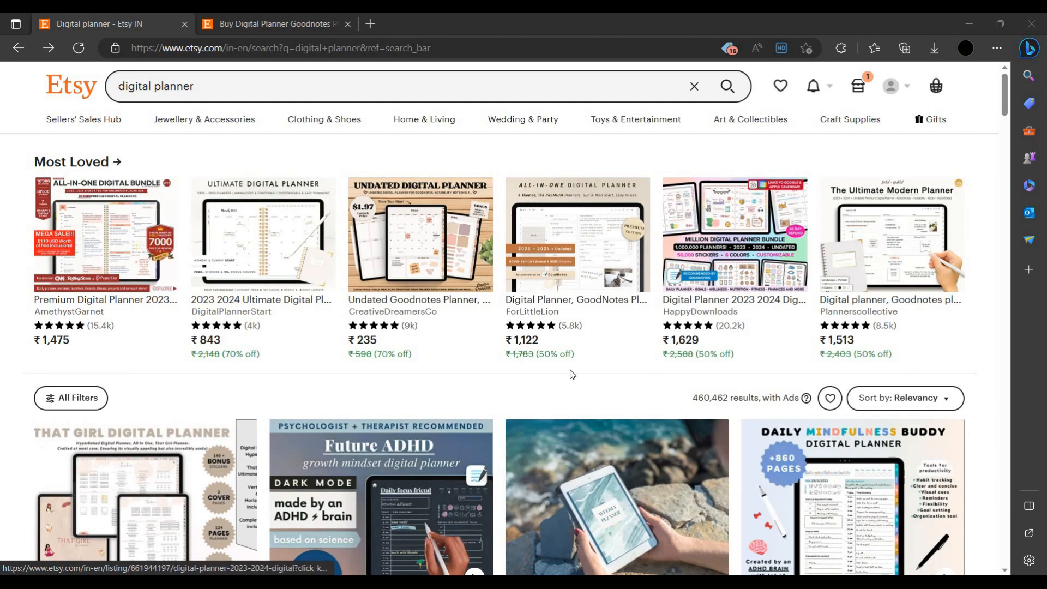
# - Browse the digital planner results and open the 500+ Page Minimalist Undated Digital Planner listing in a new tab
pyautogui.scroll(-4, 844, 467)
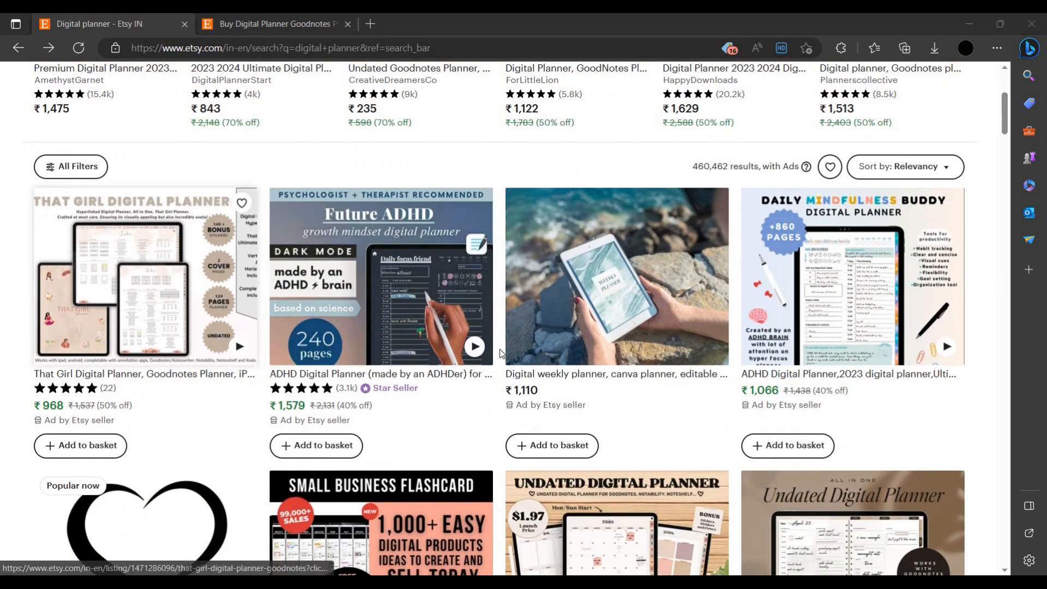
pyautogui.scroll(-1, 660, 346)
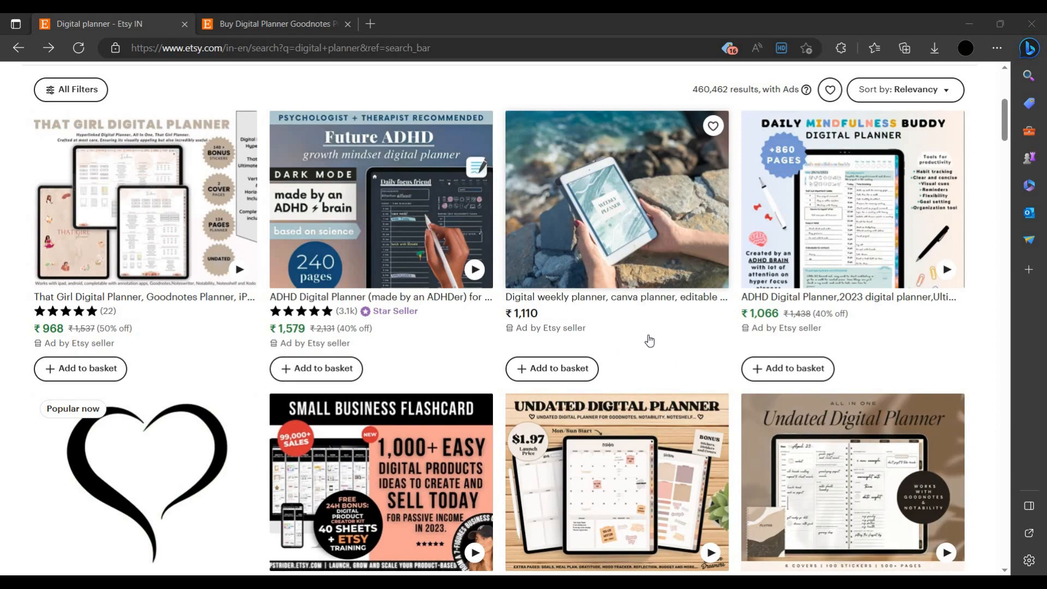
pyautogui.scroll(5, 598, 370)
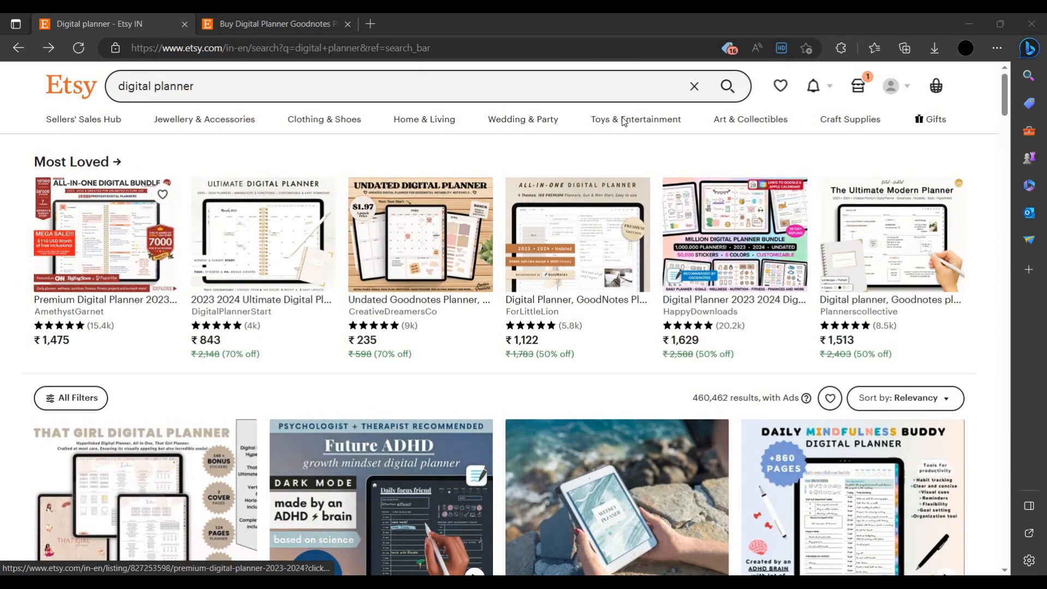
pyautogui.scroll(-3, 438, 245)
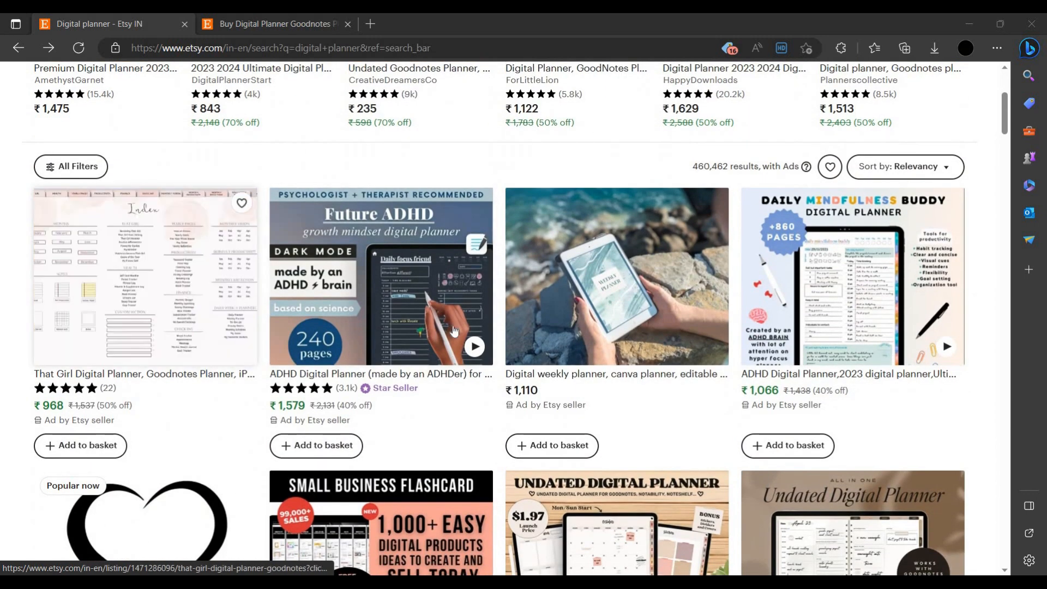
pyautogui.scroll(-3, 931, 334)
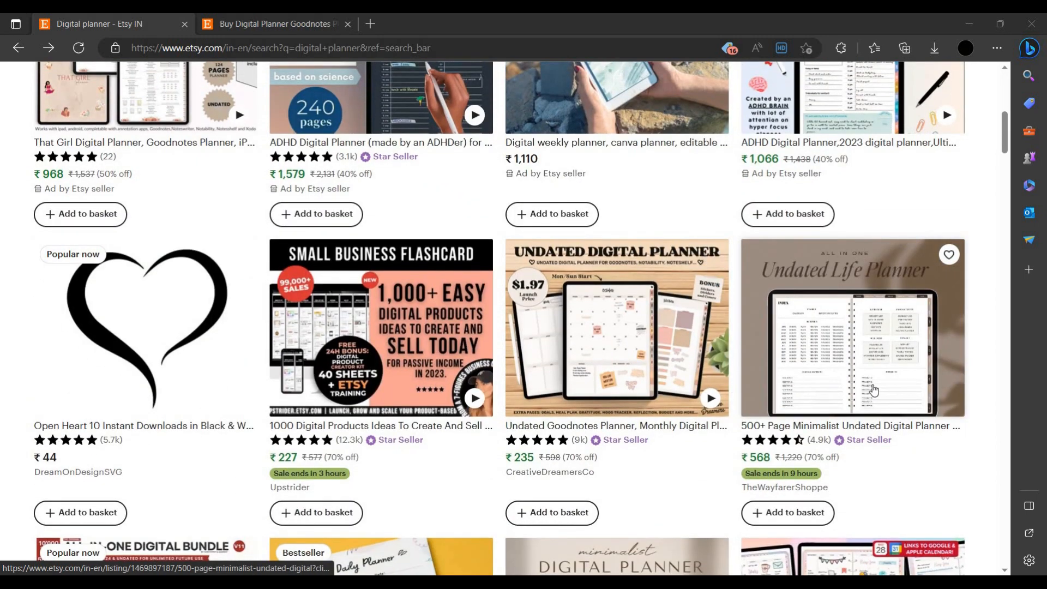
pyautogui.rightClick(868, 342)
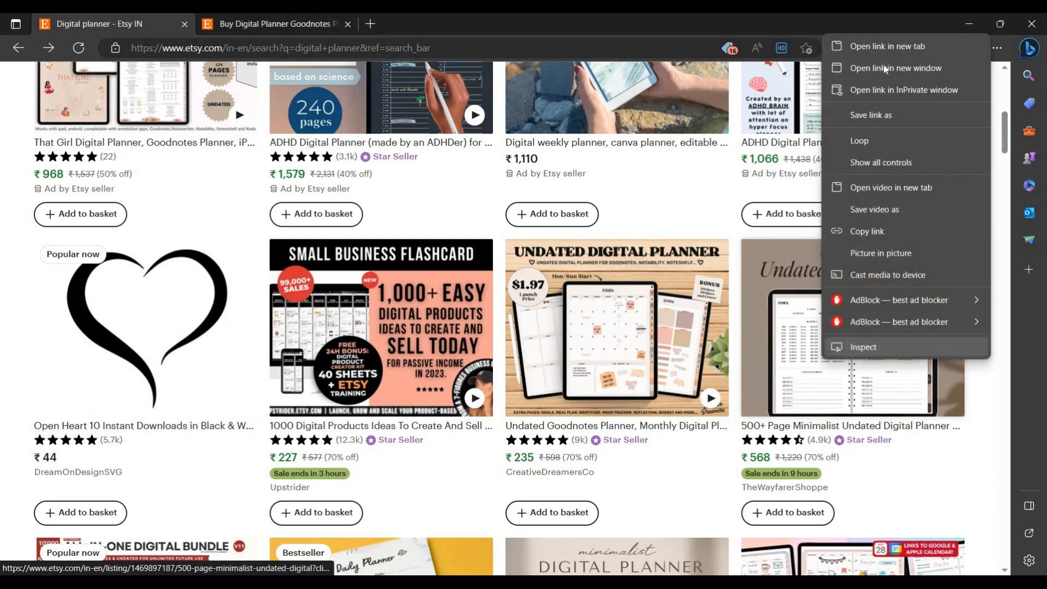
pyautogui.click(881, 43)
# - View the product images of the Plannerscollective digital planner listing up to the hyperlinked custom pages and widgets image
pyautogui.click(434, 22)
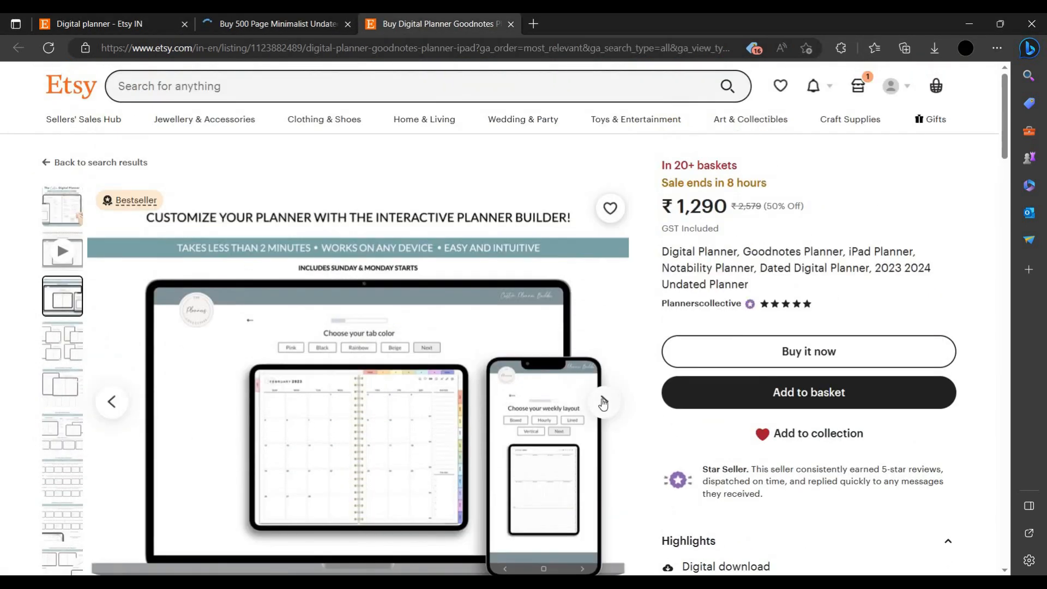
pyautogui.click(602, 403)
pyautogui.click(602, 402)
pyautogui.click(602, 402)
pyautogui.click(603, 402)
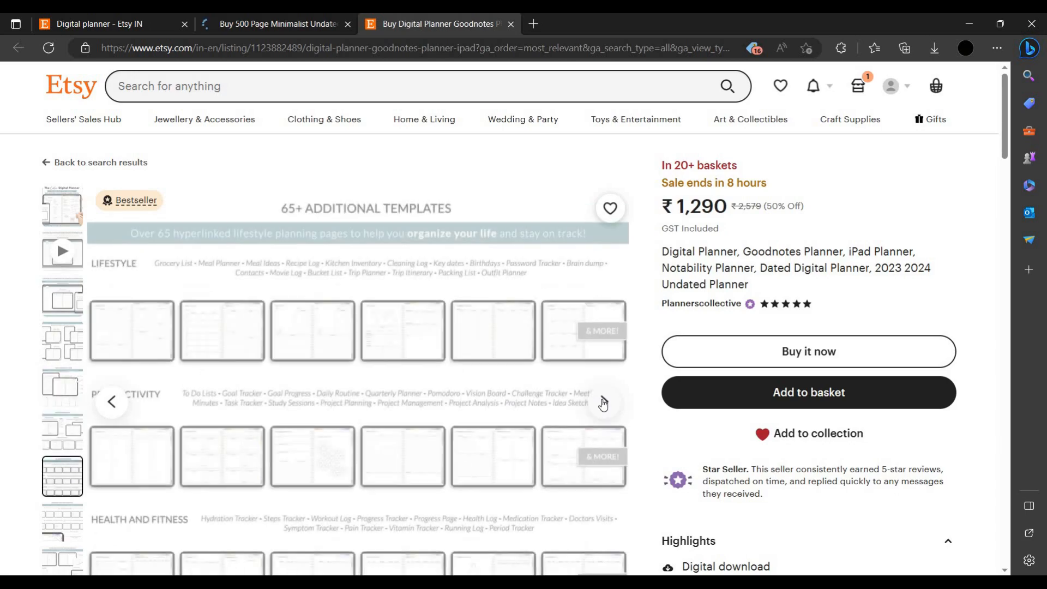
pyautogui.click(602, 402)
# - Examine the highlights, description and item reviews of the Plannerscollective planner listing
pyautogui.scroll(-4, 518, 402)
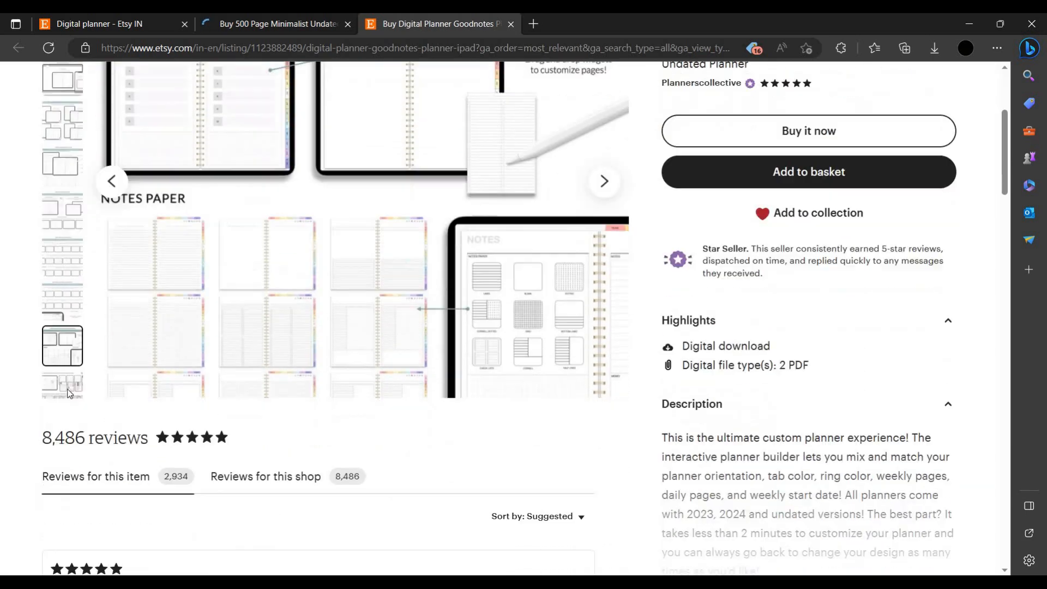
pyautogui.scroll(-6, 69, 393)
pyautogui.scroll(5, 780, 238)
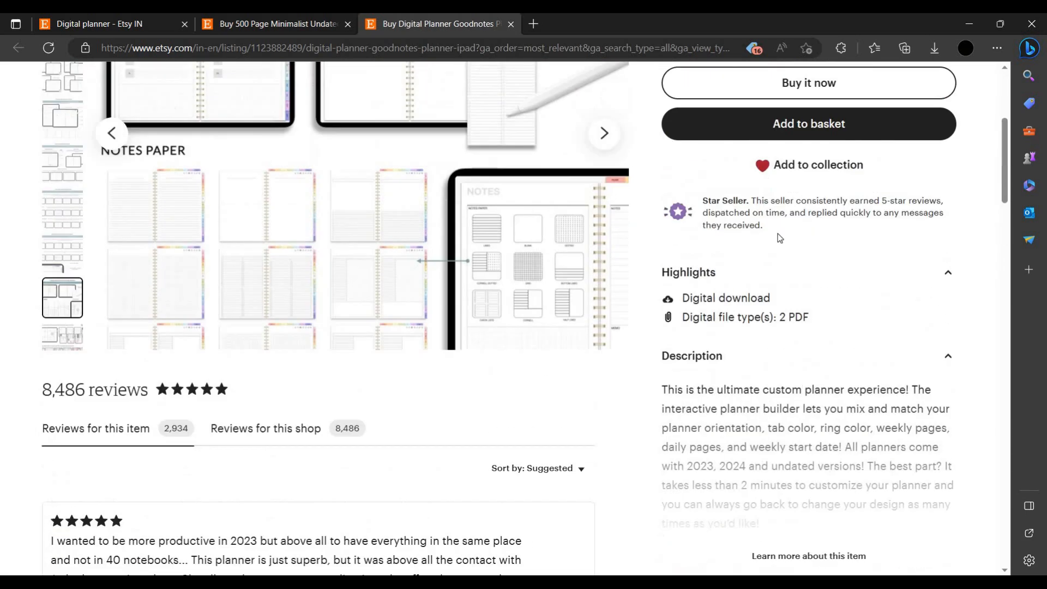
pyautogui.scroll(5, 780, 239)
pyautogui.scroll(-8, 717, 266)
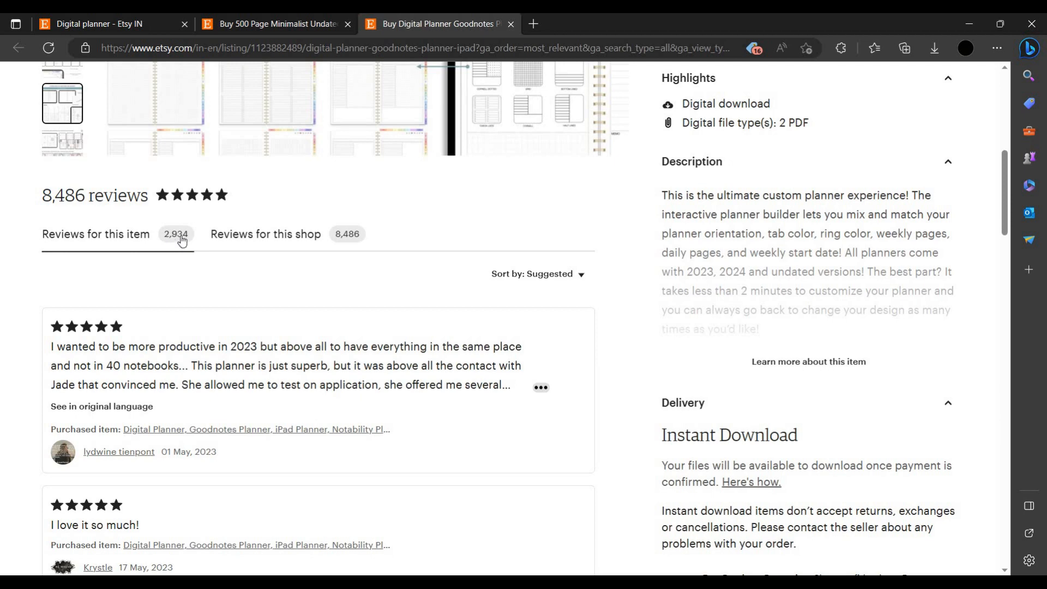
# - Compare the sale price of the 500+ Page Minimalist planner with that of the Plannerscollective planner
pyautogui.click(309, 18)
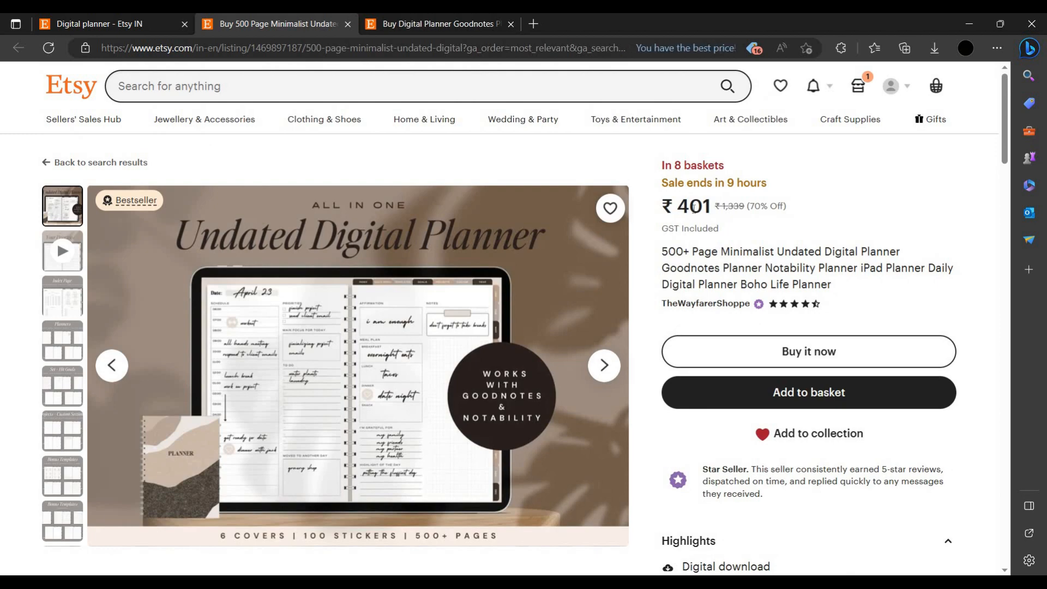
pyautogui.moveTo(679, 212); pyautogui.dragTo(711, 210)
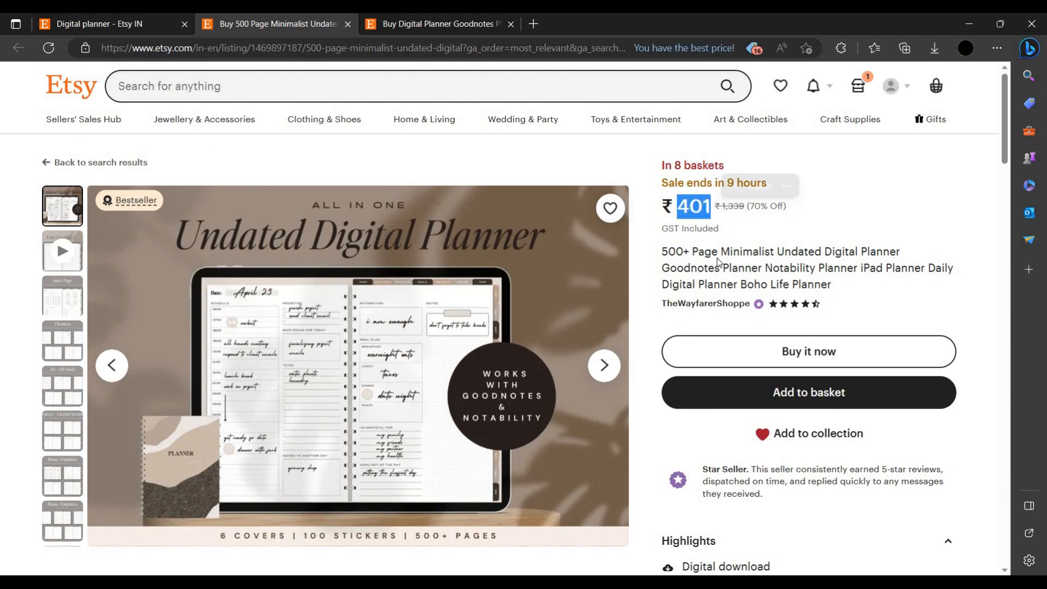
pyautogui.click(420, 19)
pyautogui.scroll(7, 732, 219)
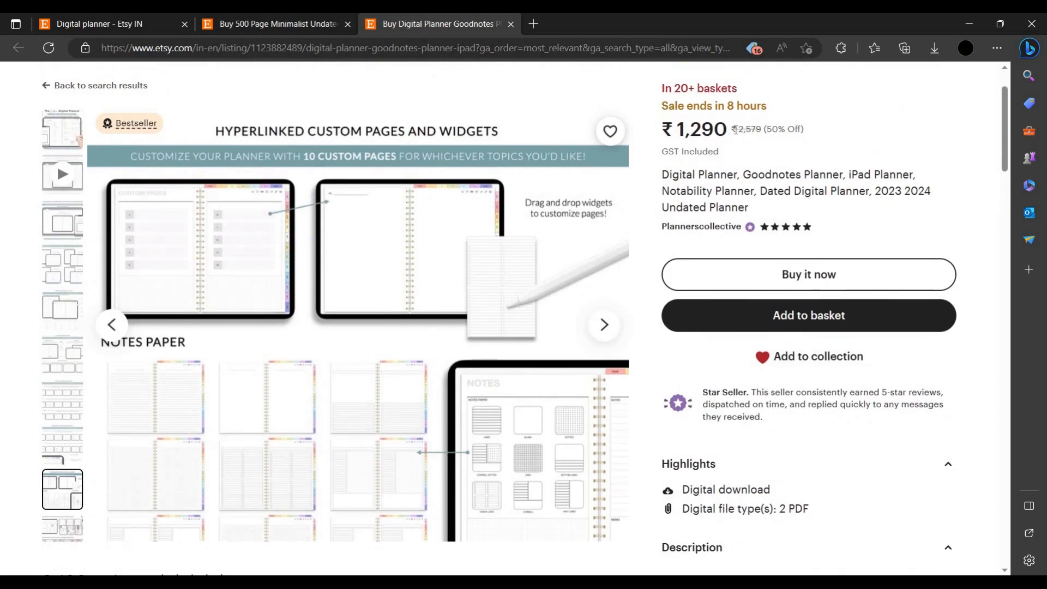
pyautogui.moveTo(685, 130); pyautogui.dragTo(731, 134)
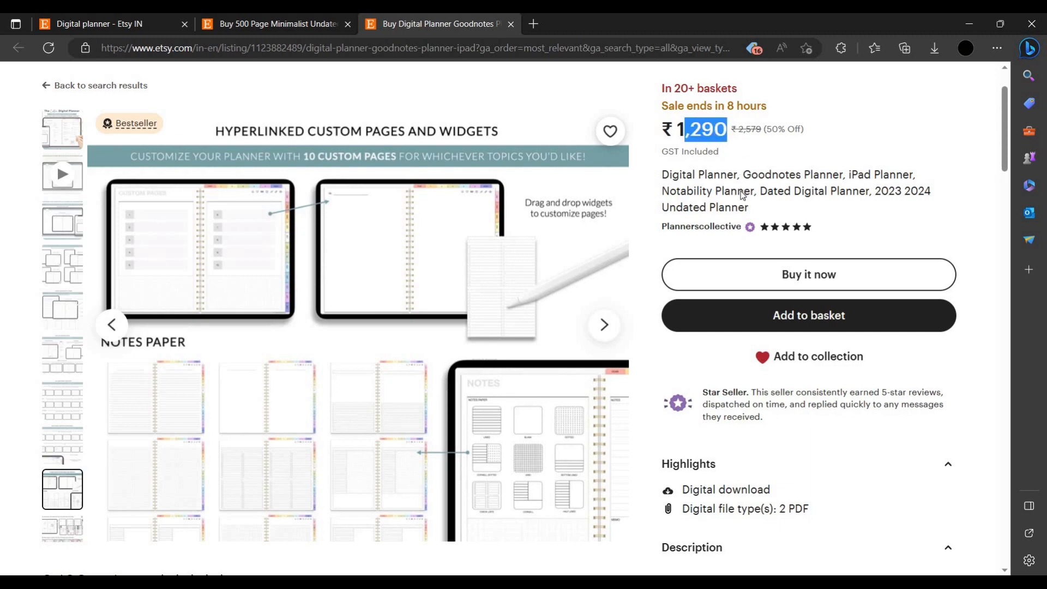
# - Examine the reviews and description of the 500+ Page Minimalist Undated Digital Planner listing
pyautogui.click(327, 22)
pyautogui.scroll(-7, 663, 355)
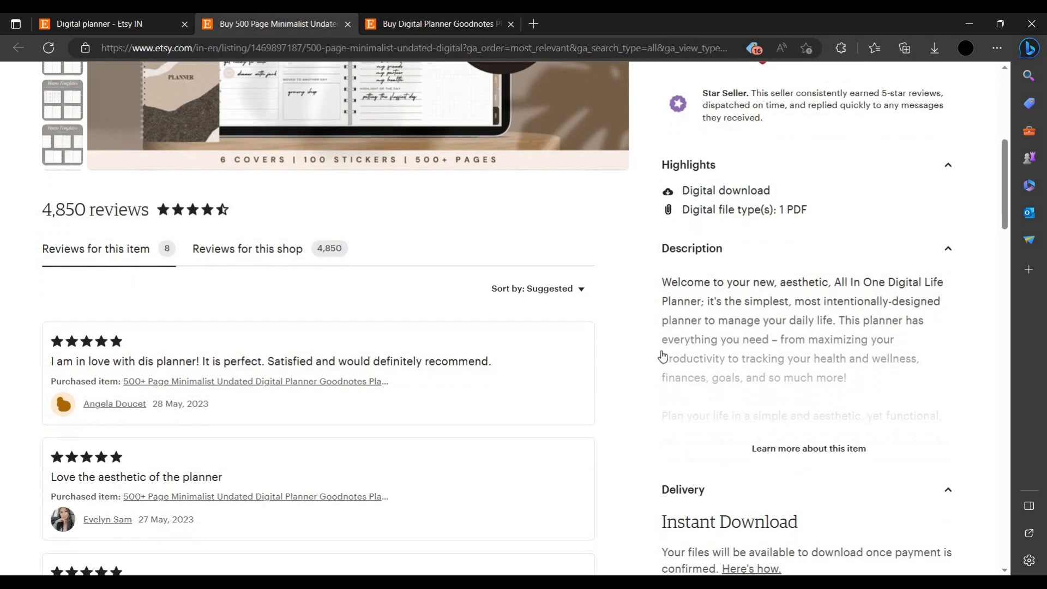
pyautogui.scroll(7, 663, 356)
pyautogui.click(376, 21)
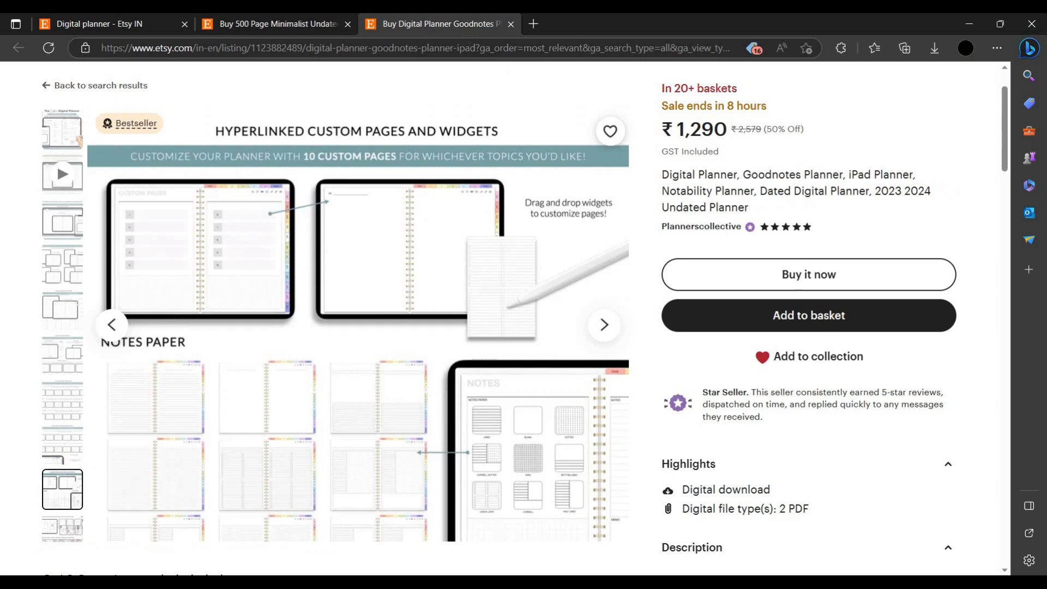
pyautogui.click(338, 21)
pyautogui.scroll(-8, 559, 354)
pyautogui.scroll(2, 176, 180)
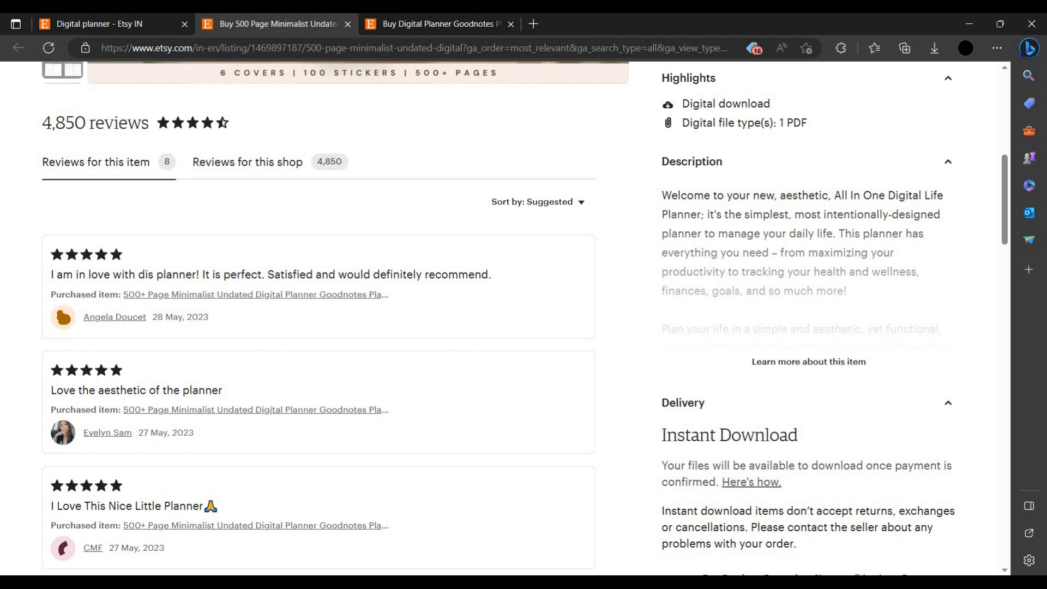
# - Switch to Canva and go from the open planner cover design to the home page
pyautogui.moveTo(349, 581)
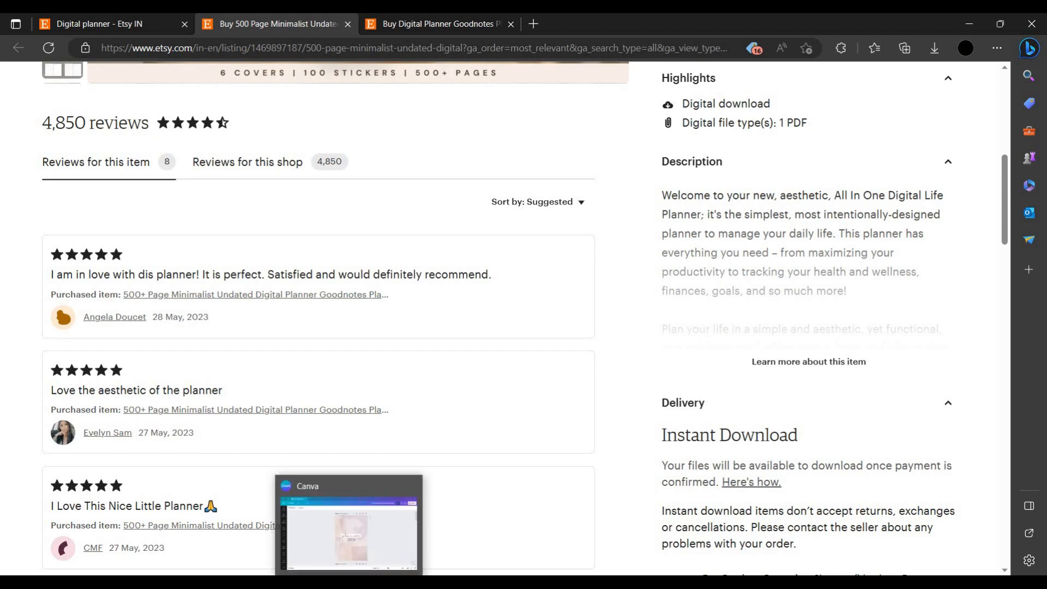
pyautogui.click(322, 539)
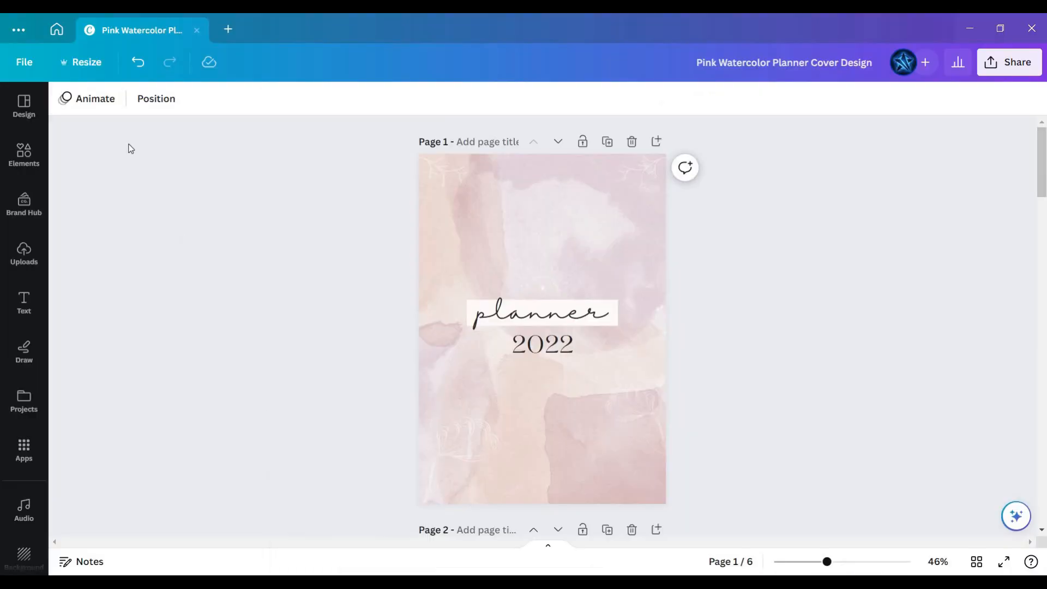
pyautogui.click(66, 31)
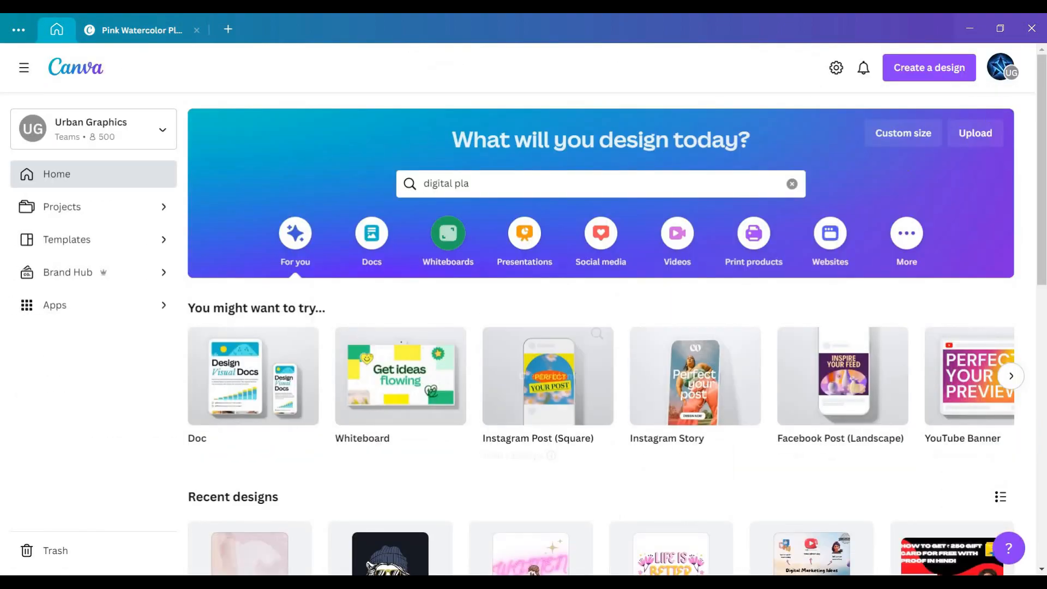
pyautogui.scroll(-4, 448, 297)
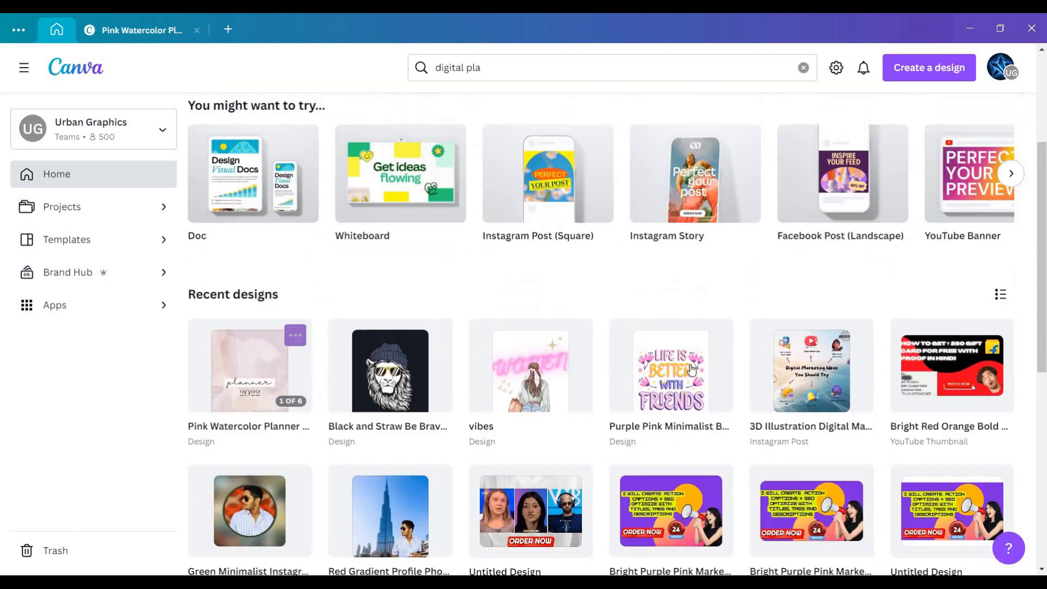
pyautogui.scroll(4, 690, 321)
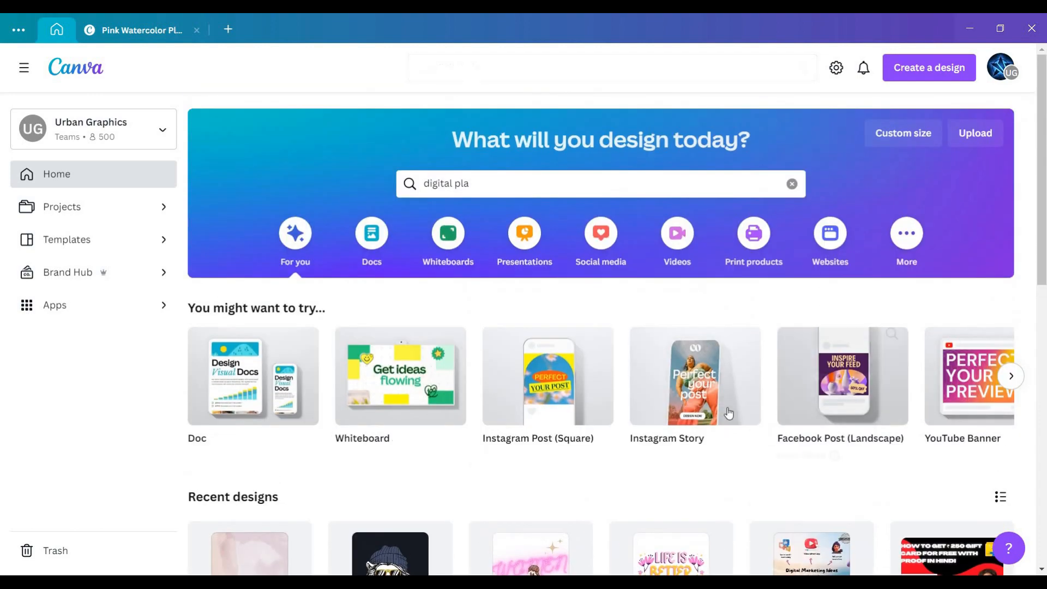
# - Search the Canva templates for "digital pla"
pyautogui.click(551, 189)
pyautogui.hotkey('ctrl', 'a')
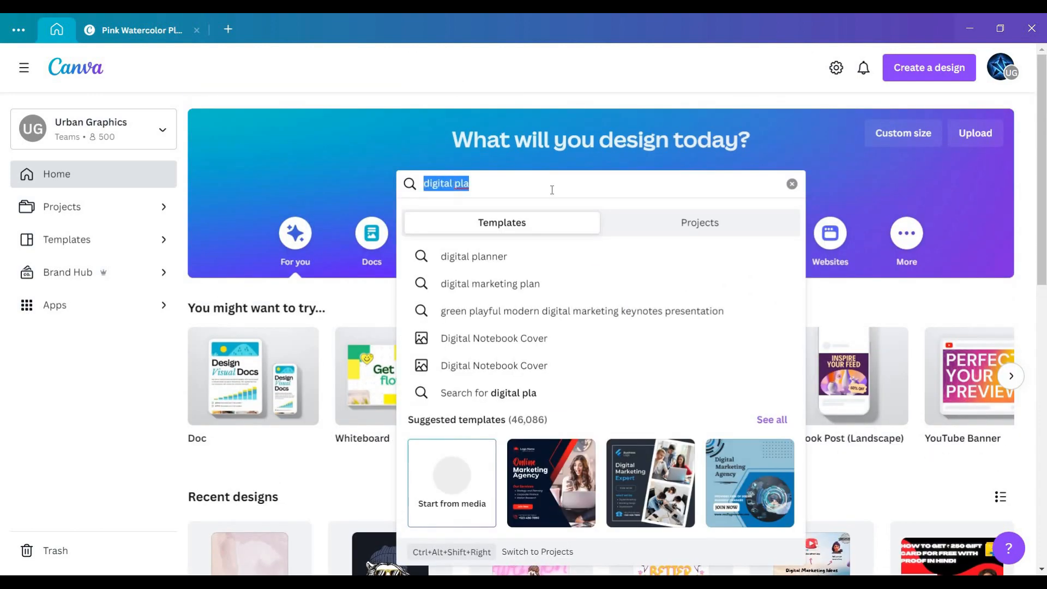
pyautogui.press('BackSpace')
pyautogui.write('d')
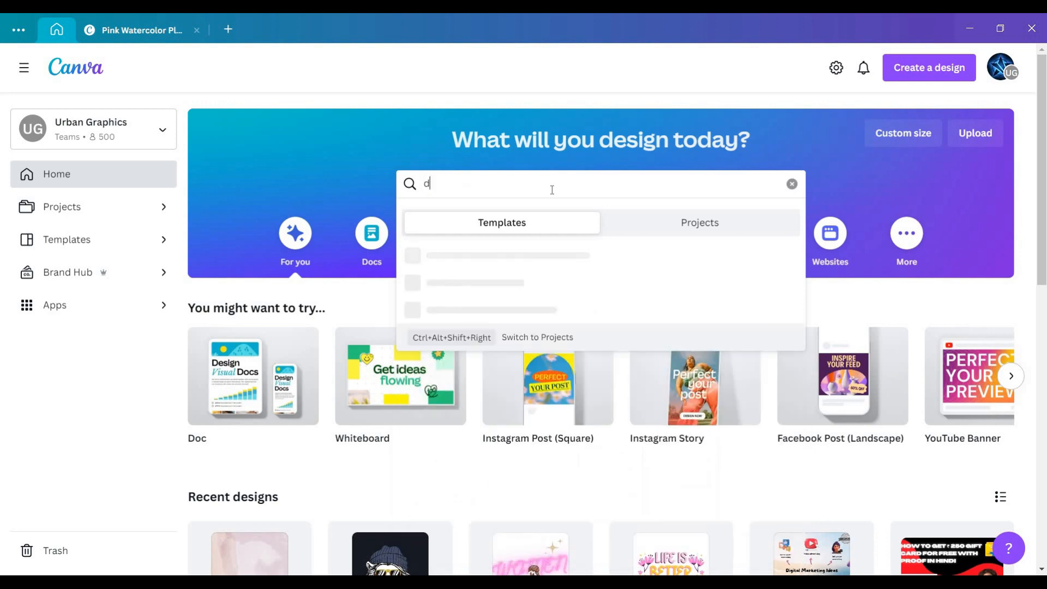
pyautogui.write('igit')
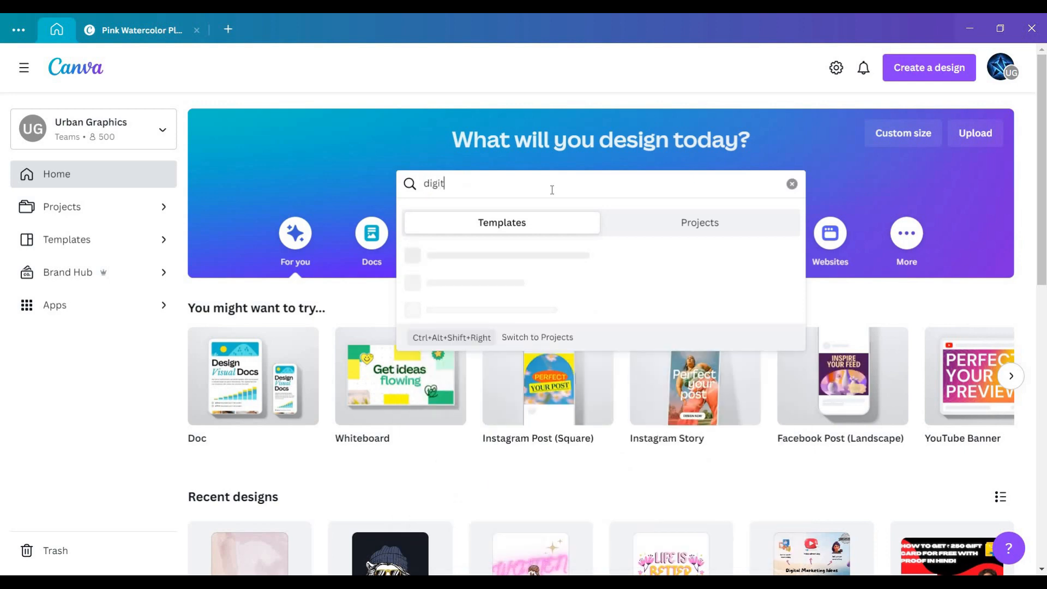
pyautogui.write('al pla')
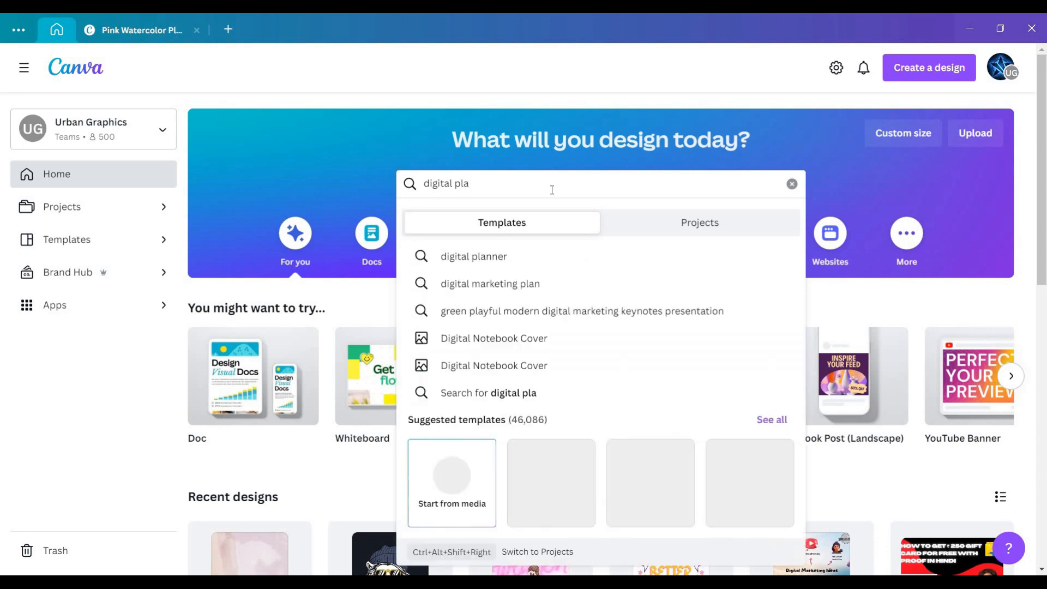
pyautogui.press('Return')
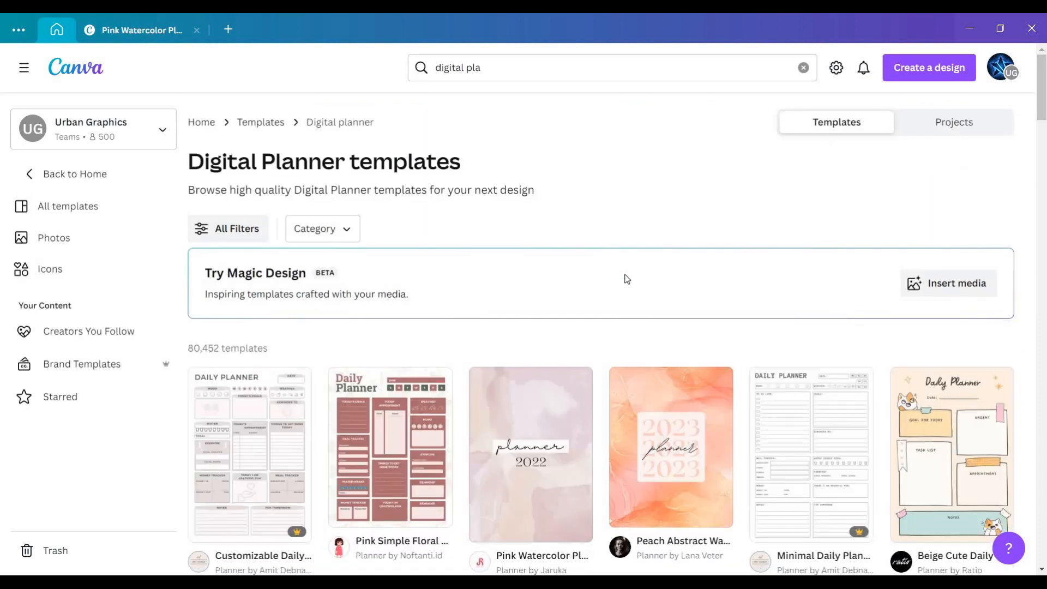
# - Browse the digital planner templates and preview them from the Customizable Daily Planner Template through the Peach Abstract Watercolor Planner Cover
pyautogui.scroll(-3, 635, 339)
pyautogui.scroll(-3, 635, 339)
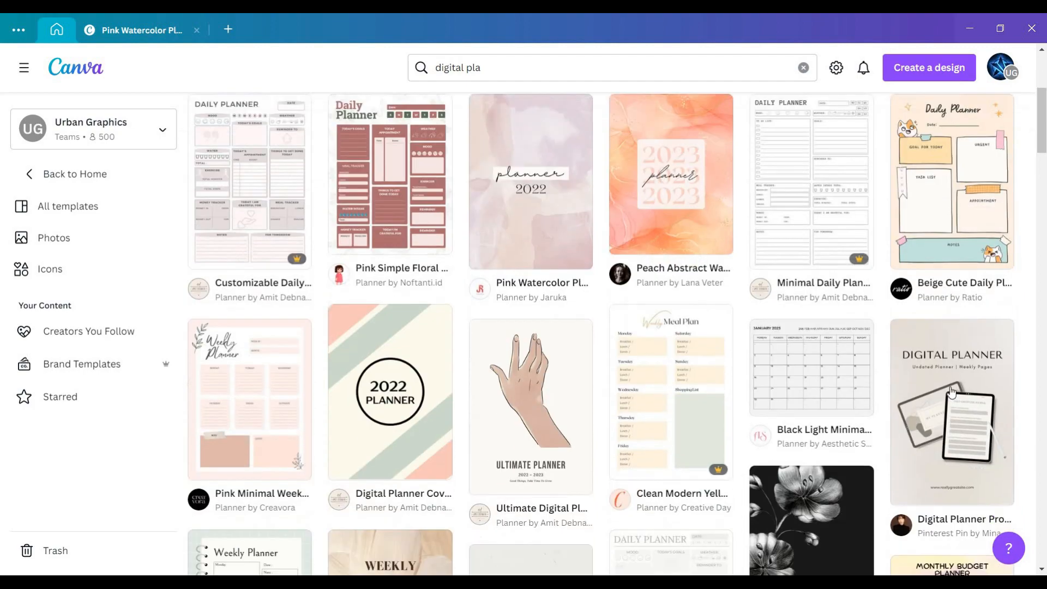
pyautogui.scroll(3, 635, 339)
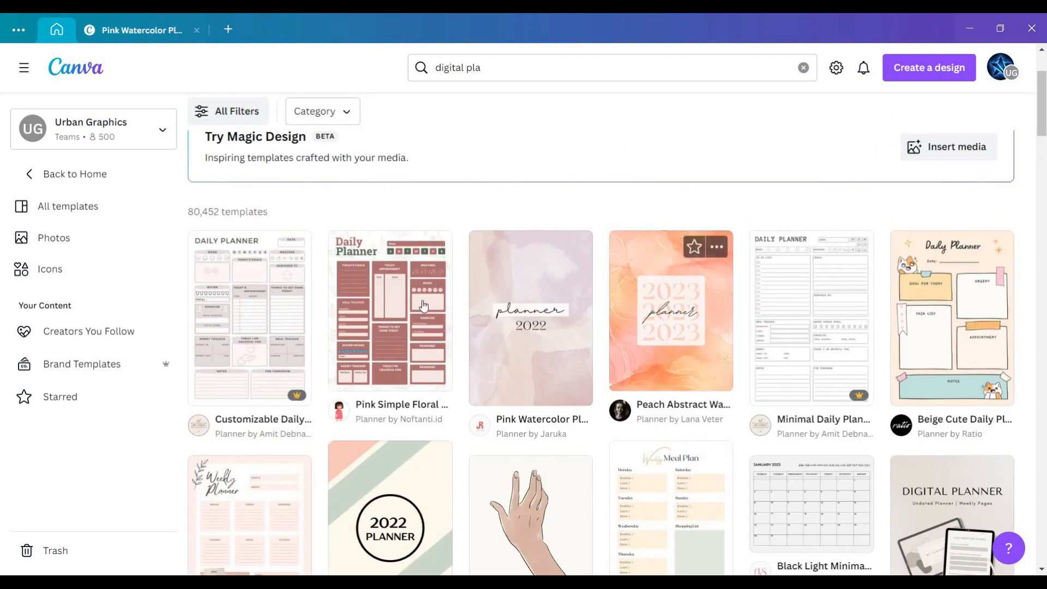
pyautogui.scroll(-4, 565, 310)
pyautogui.scroll(2, 327, 281)
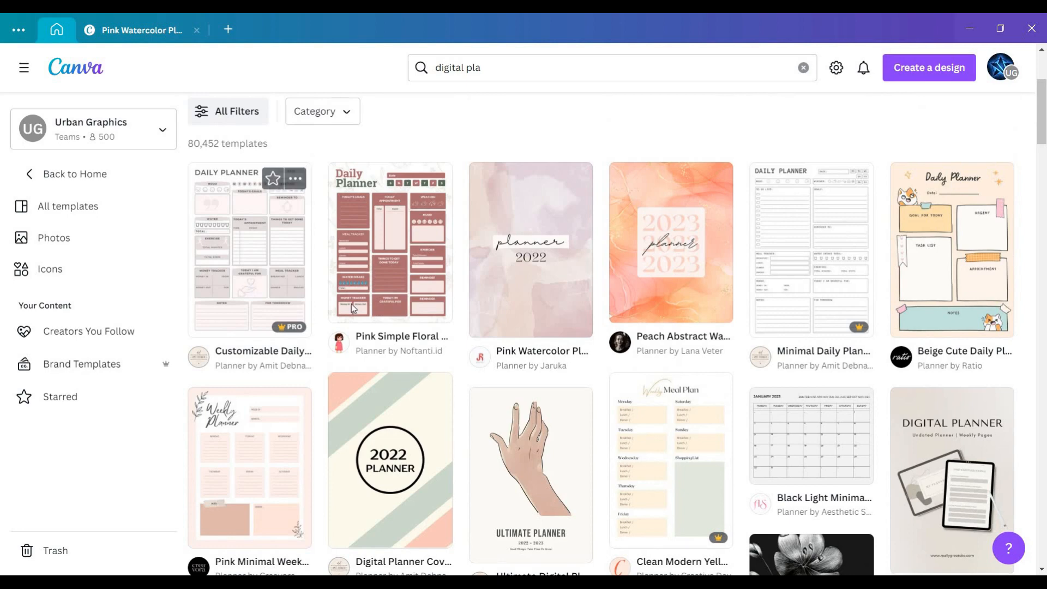
pyautogui.click(249, 245)
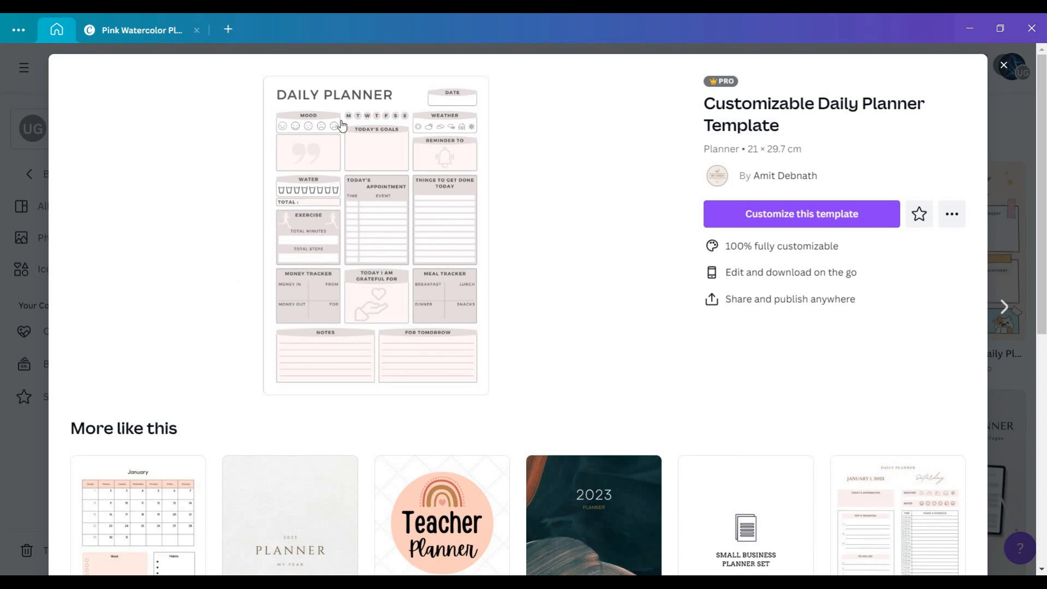
pyautogui.scroll(-1, 1010, 311)
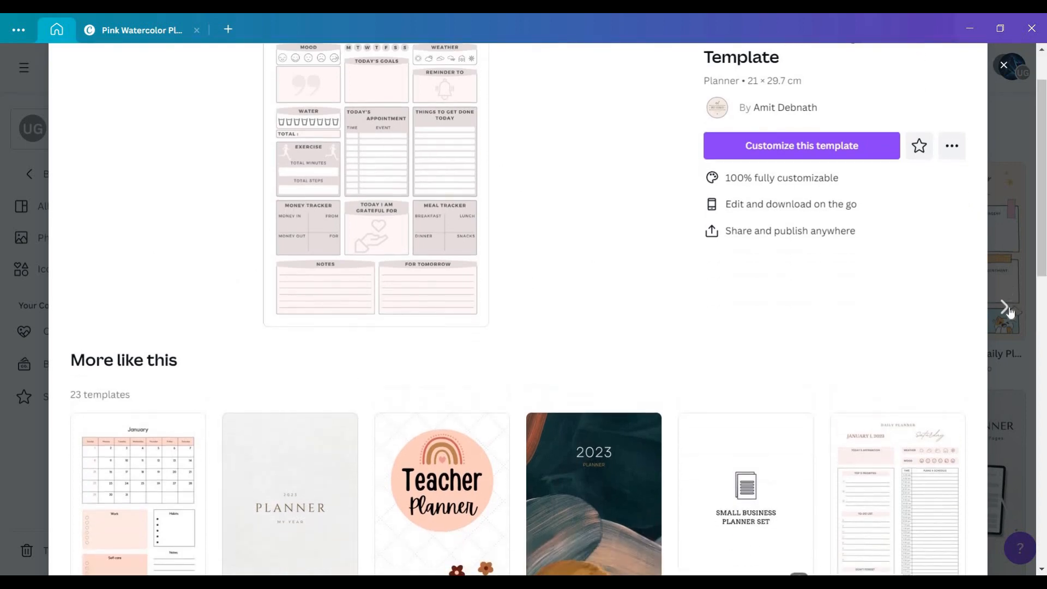
pyautogui.click(1010, 311)
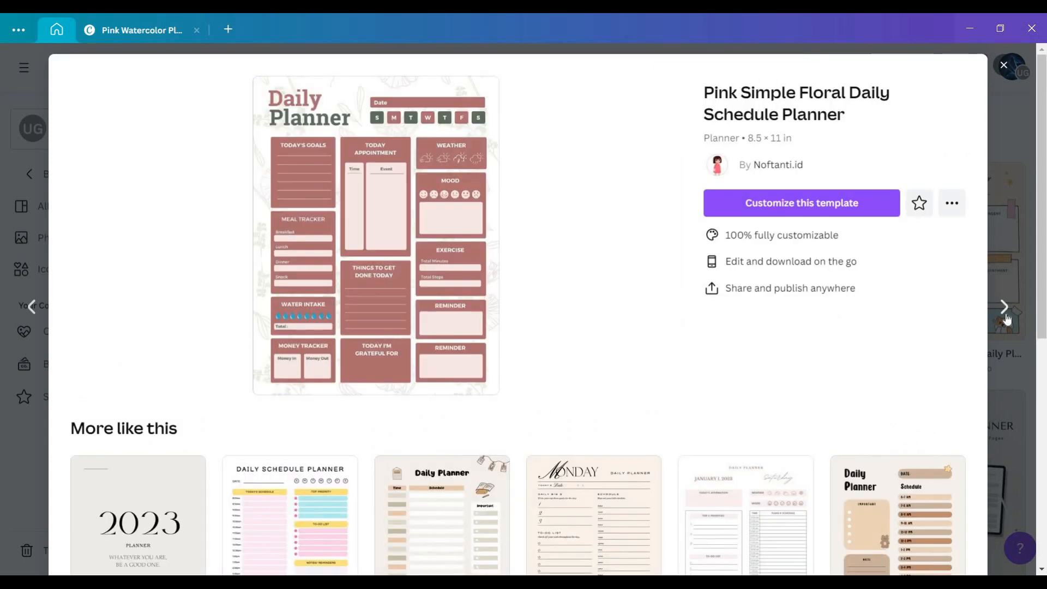
pyautogui.click(1006, 319)
pyautogui.click(1005, 318)
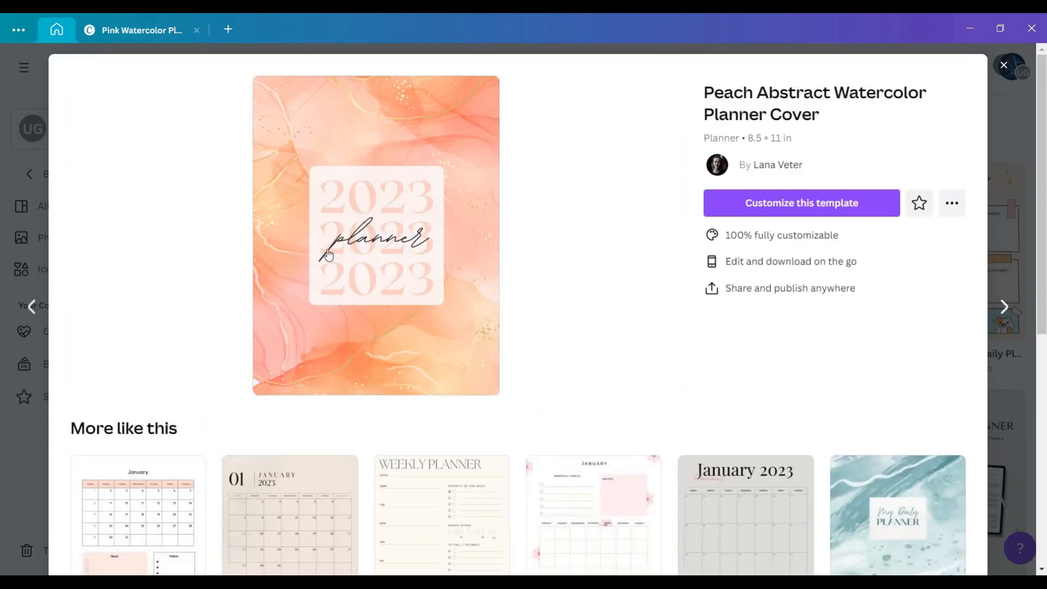
# - Preview the templates following the Peach Abstract Watercolor Planner Cover, including the Minimal Daily Planner and Beige Cute Daily Planner, and return to the results
pyautogui.click(995, 313)
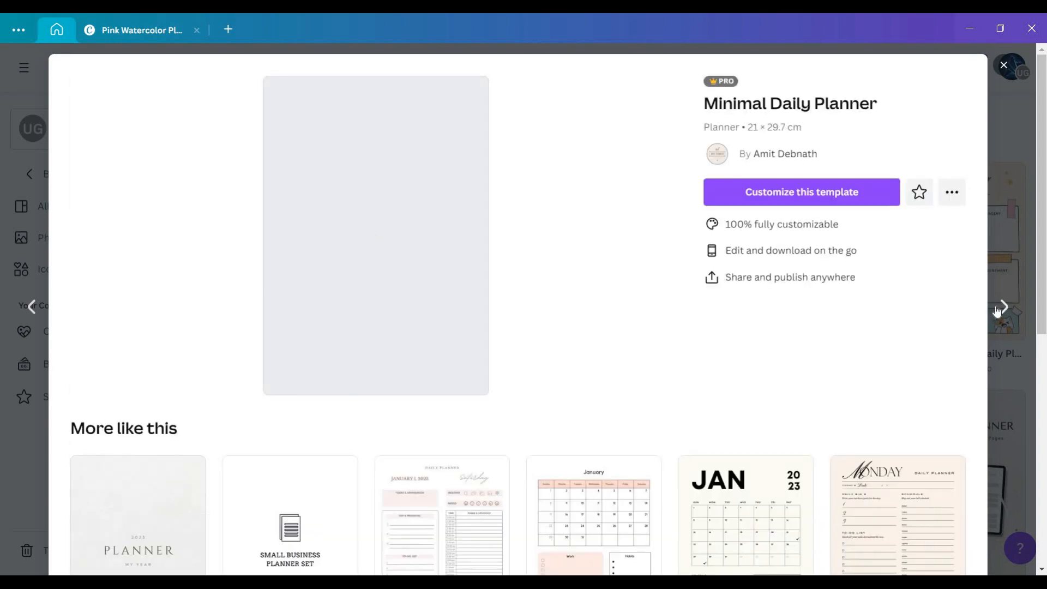
pyautogui.click(996, 311)
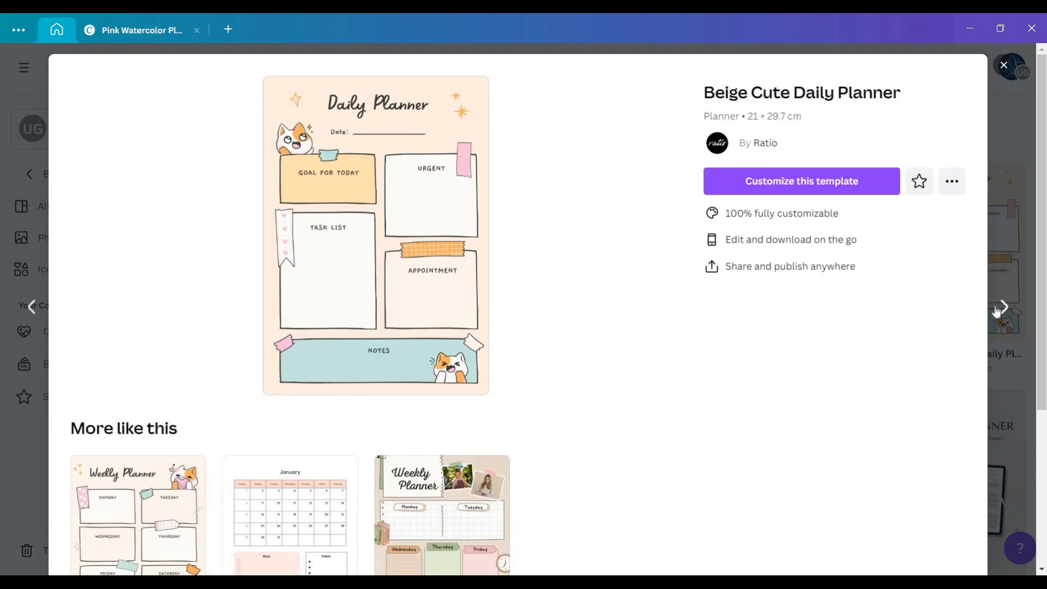
pyautogui.click(996, 311)
pyautogui.click(999, 307)
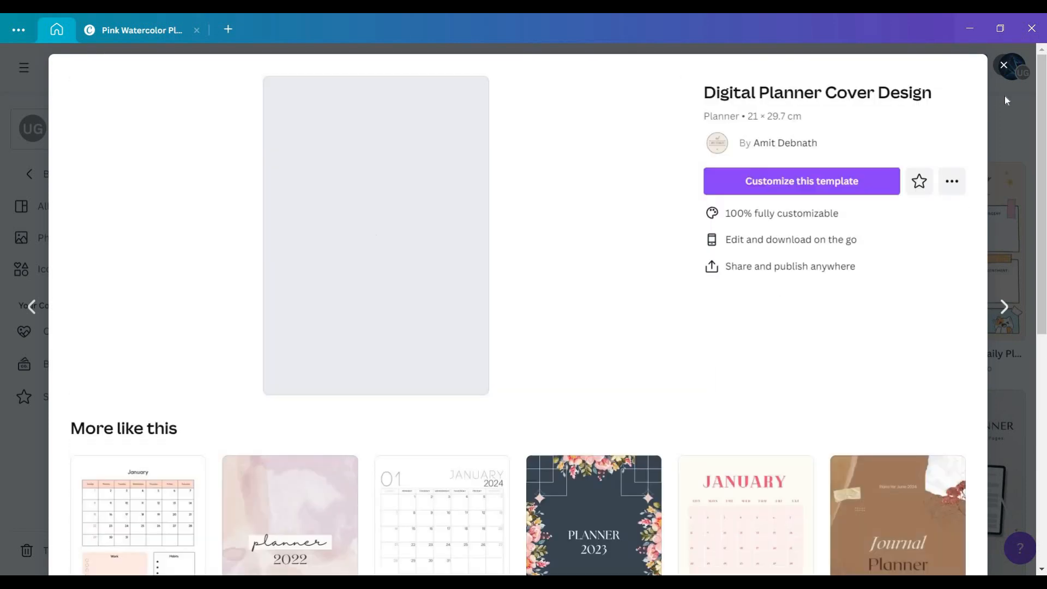
pyautogui.click(1004, 65)
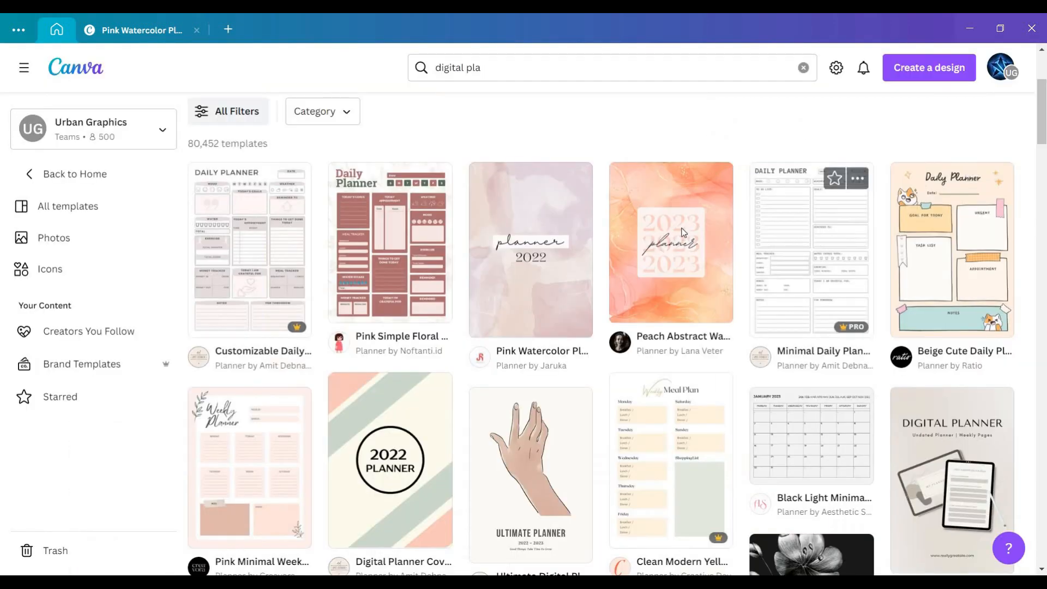
# - Open the Peach Abstract Watercolor Planner Cover template for customizing and close the Pink Watercolor planner design
pyautogui.click(683, 232)
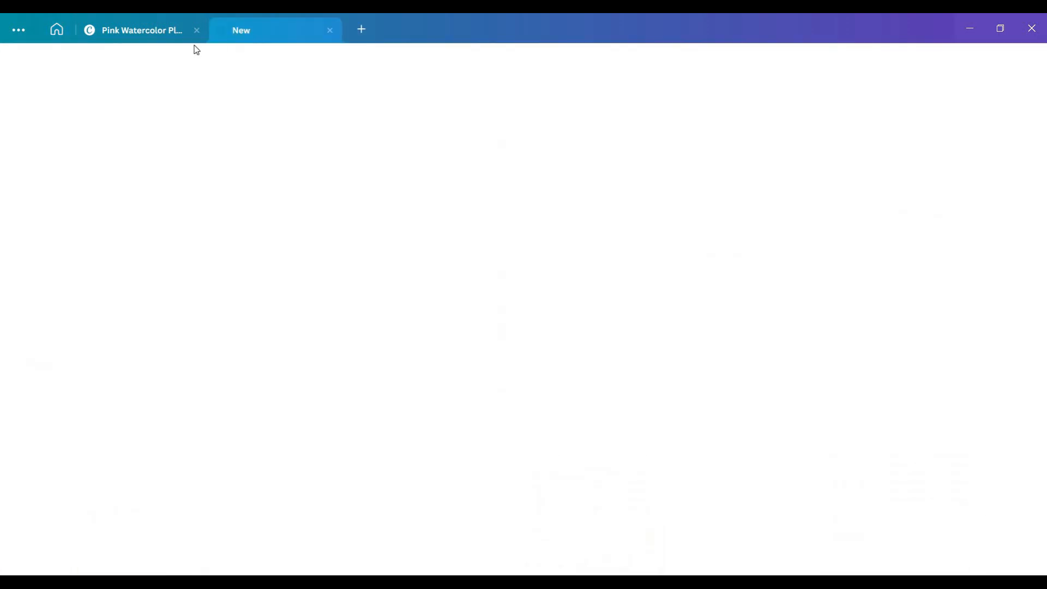
pyautogui.click(197, 31)
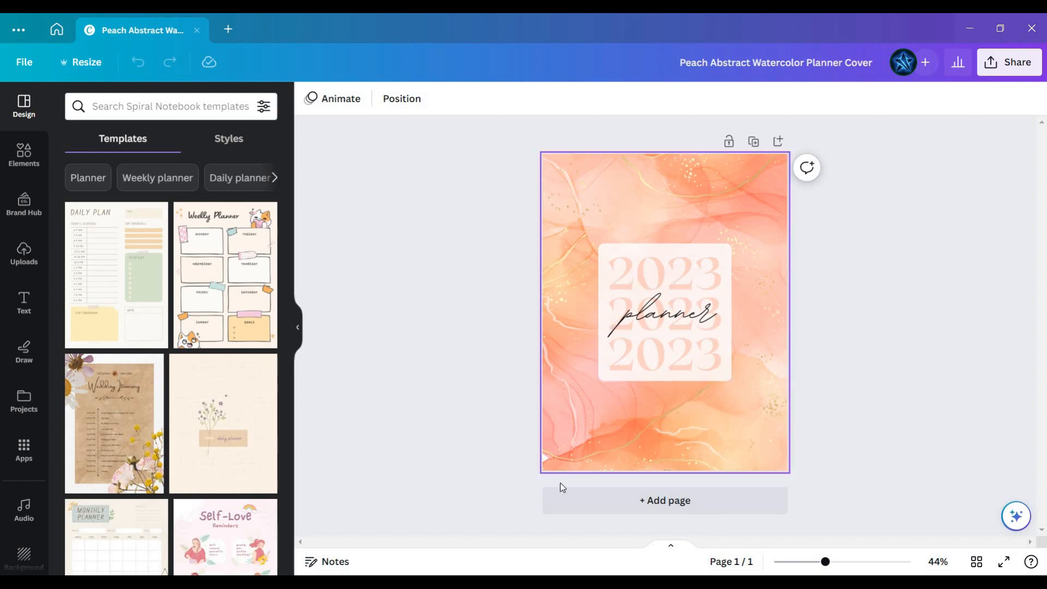
# - Add four blank pages after the planner cover and return to the cover page
pyautogui.click(685, 509)
pyautogui.click(681, 512)
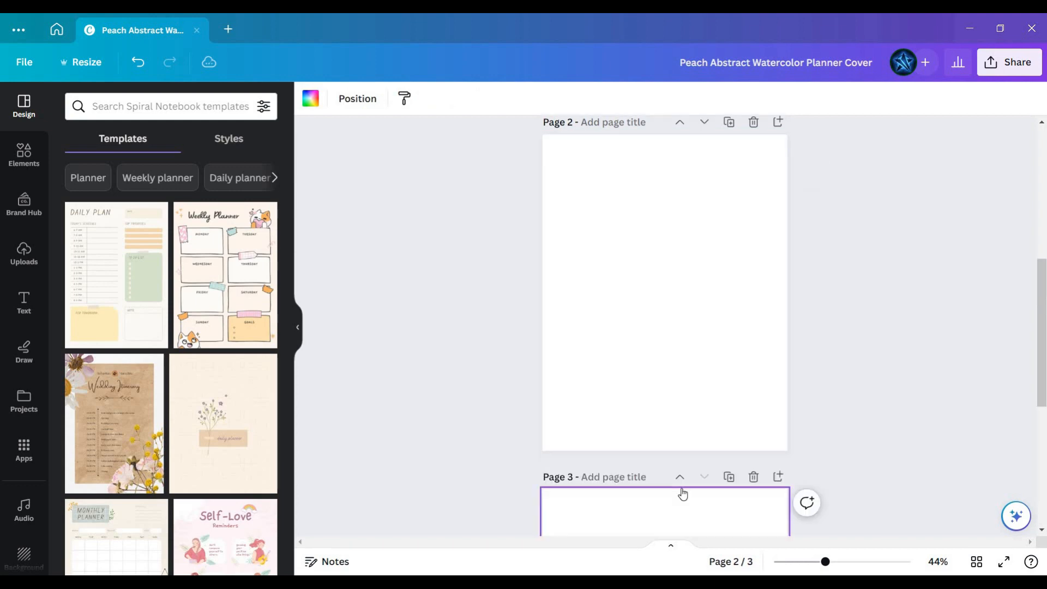
pyautogui.click(684, 498)
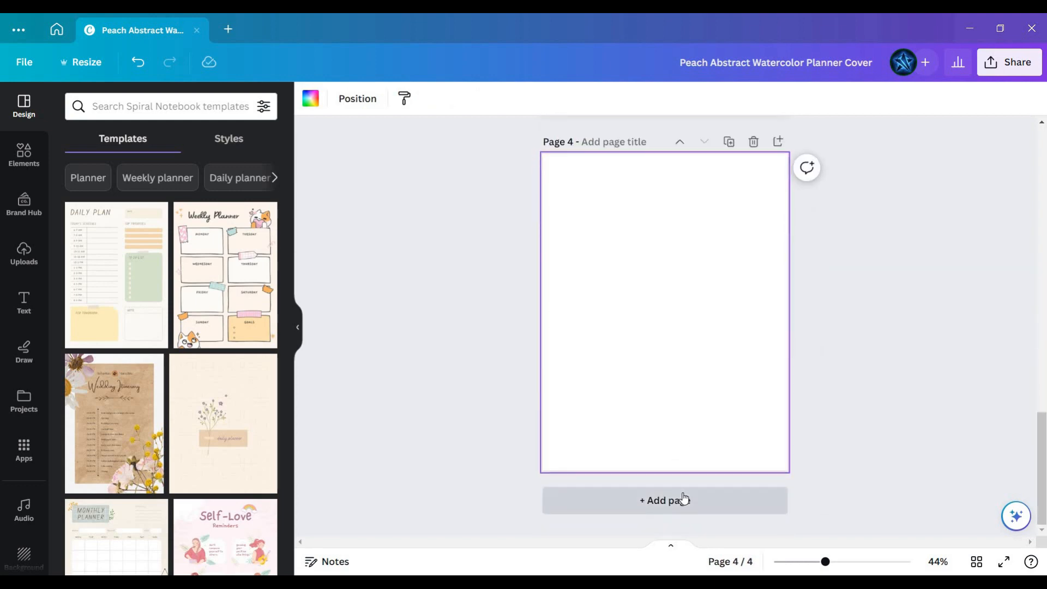
pyautogui.click(683, 499)
pyautogui.scroll(15, 685, 480)
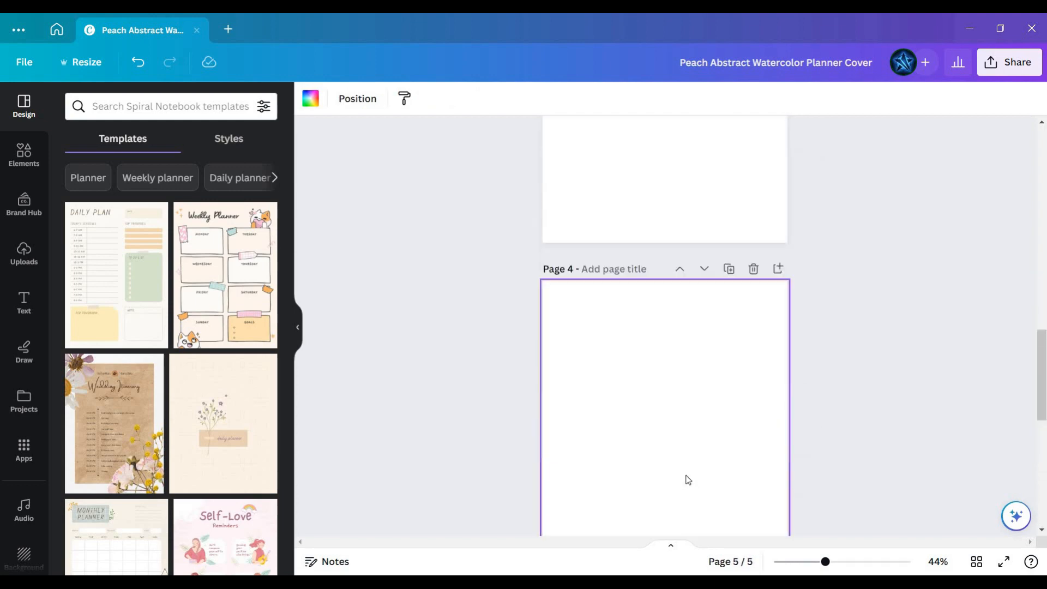
pyautogui.scroll(5, 685, 388)
pyautogui.scroll(-5, 666, 300)
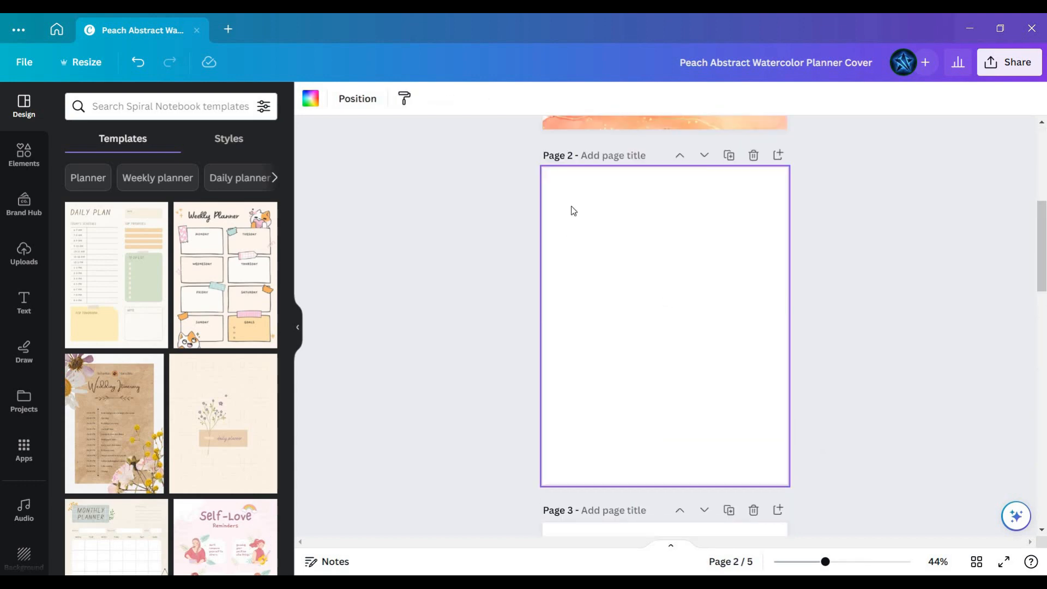
pyautogui.scroll(5, 668, 221)
# - Inspect the cover's text elements and the cropping of its background photo without changing them
pyautogui.click(661, 327)
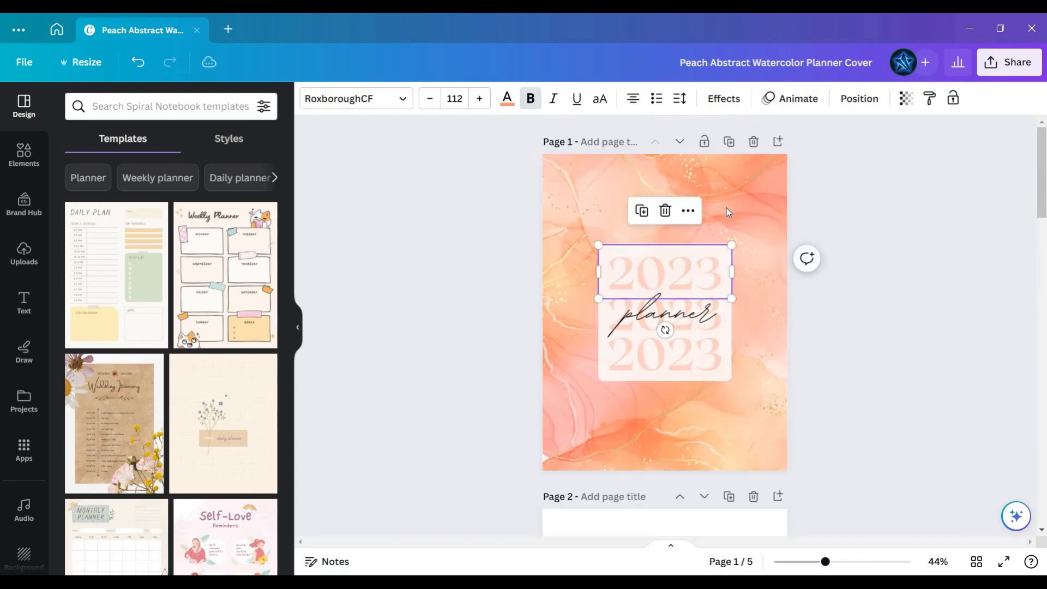
pyautogui.click(679, 307)
pyautogui.doubleClick(742, 248)
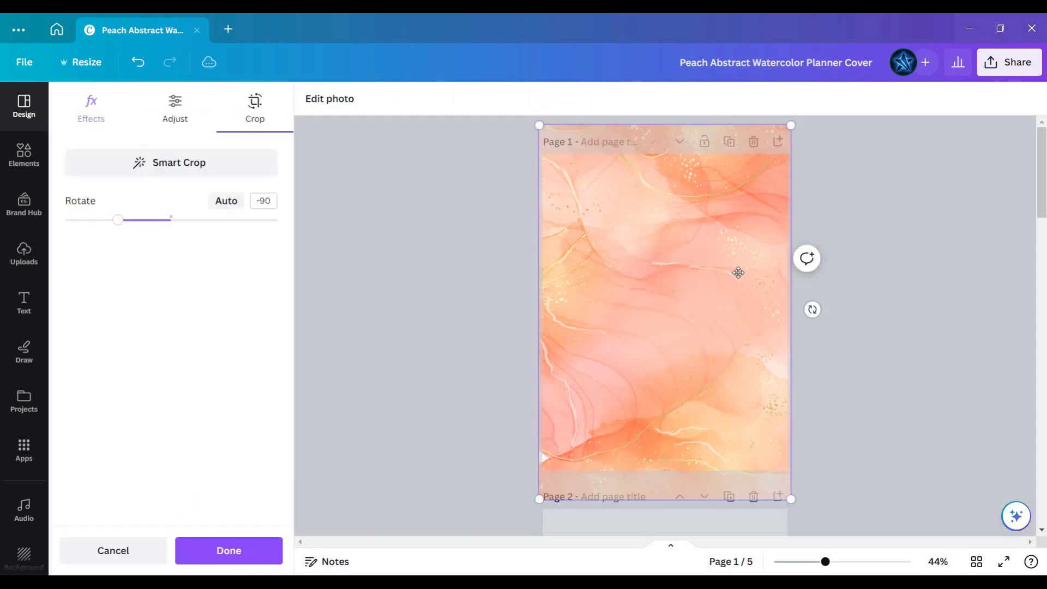
pyautogui.click(836, 338)
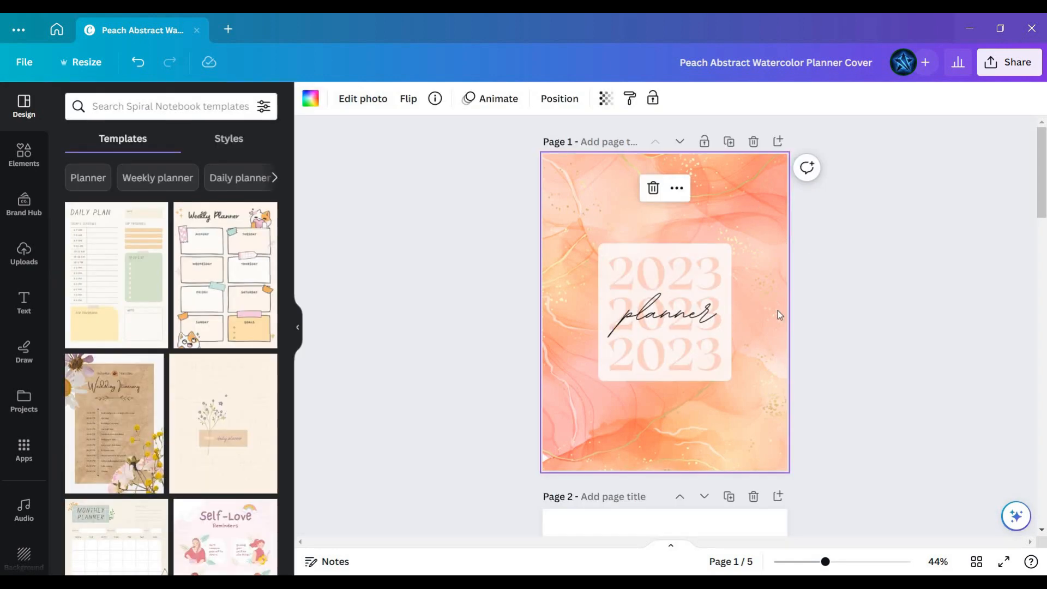
pyautogui.scroll(-1, 774, 305)
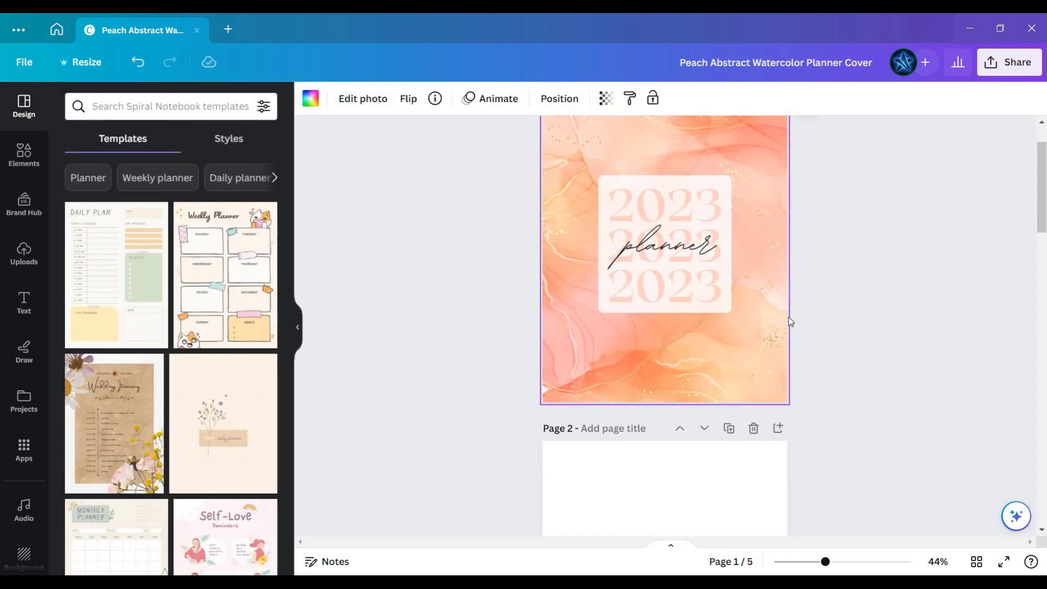
pyautogui.scroll(-1, 802, 330)
pyautogui.scroll(3, 735, 226)
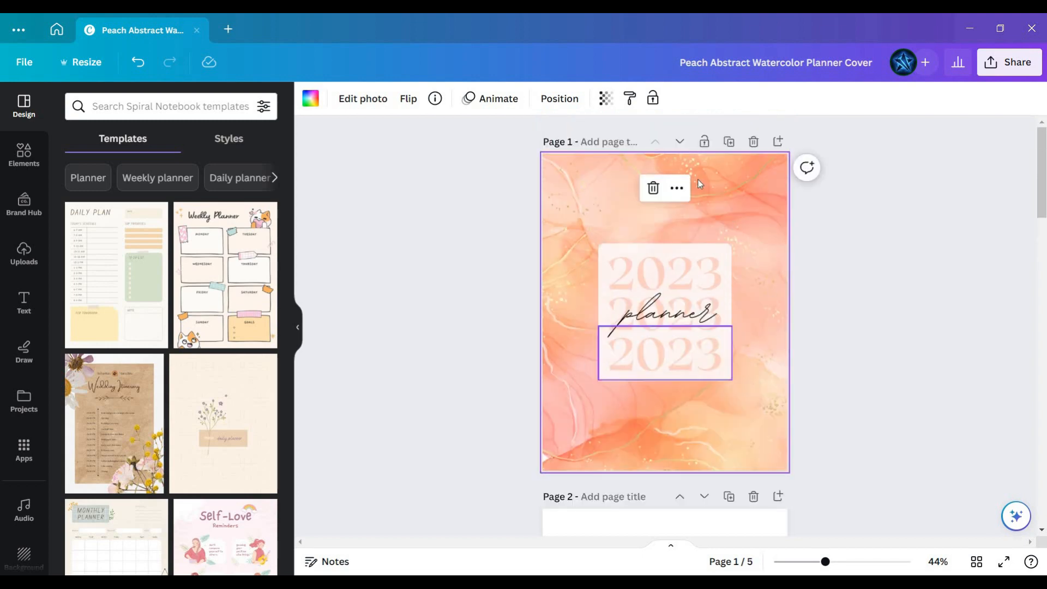
# - Recolor the upper 2023 text on the cover with the darkest orange photo color and apply the color change to all pages
pyautogui.click(690, 249)
pyautogui.click(507, 100)
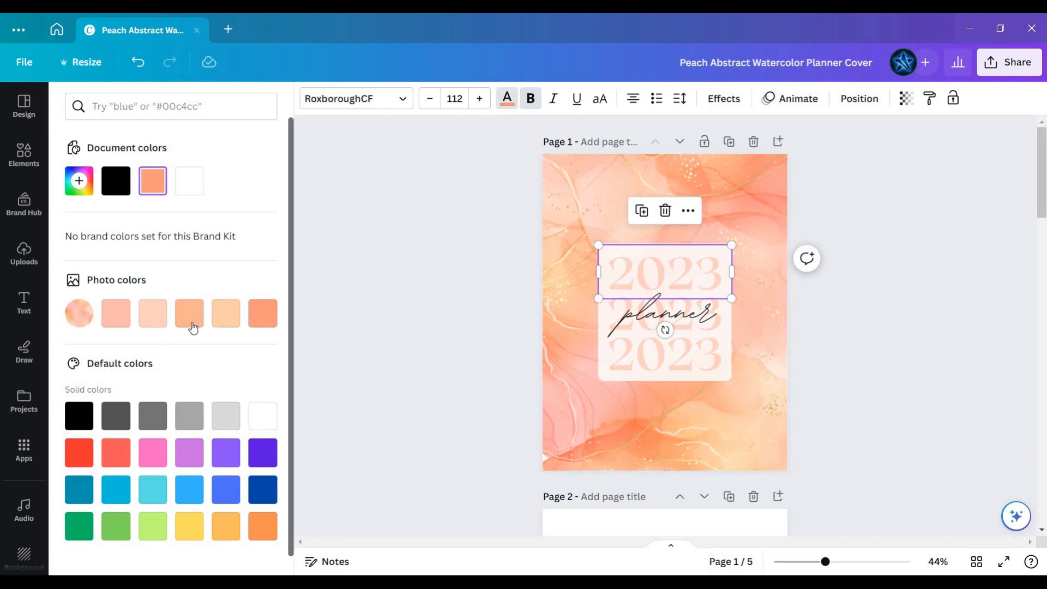
pyautogui.click(189, 314)
pyautogui.click(225, 314)
pyautogui.click(258, 314)
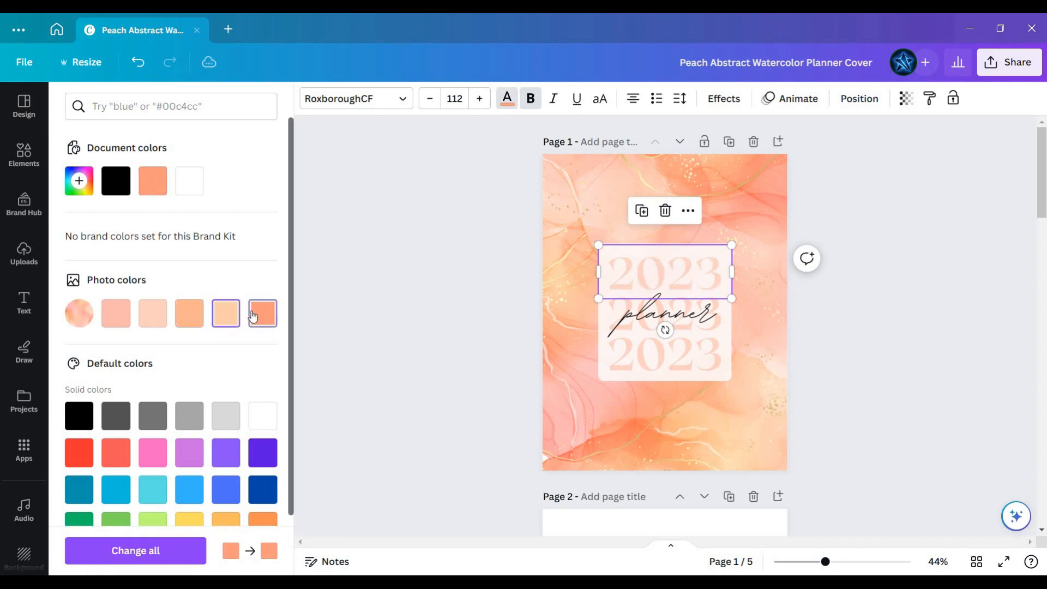
pyautogui.click(153, 549)
pyautogui.click(662, 329)
pyautogui.scroll(-5, 698, 313)
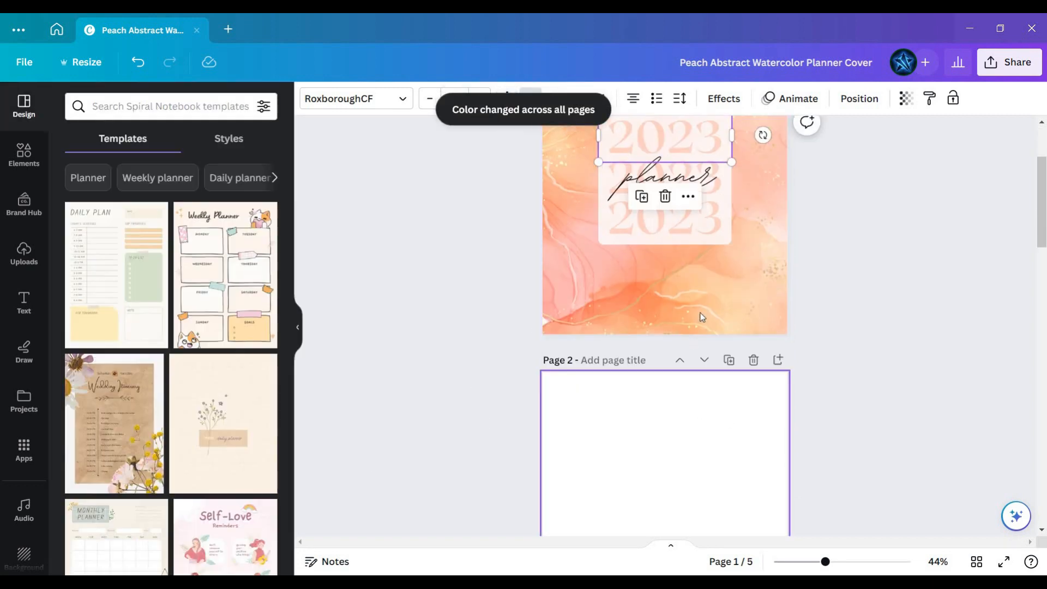
pyautogui.scroll(5, 645, 367)
pyautogui.click(639, 362)
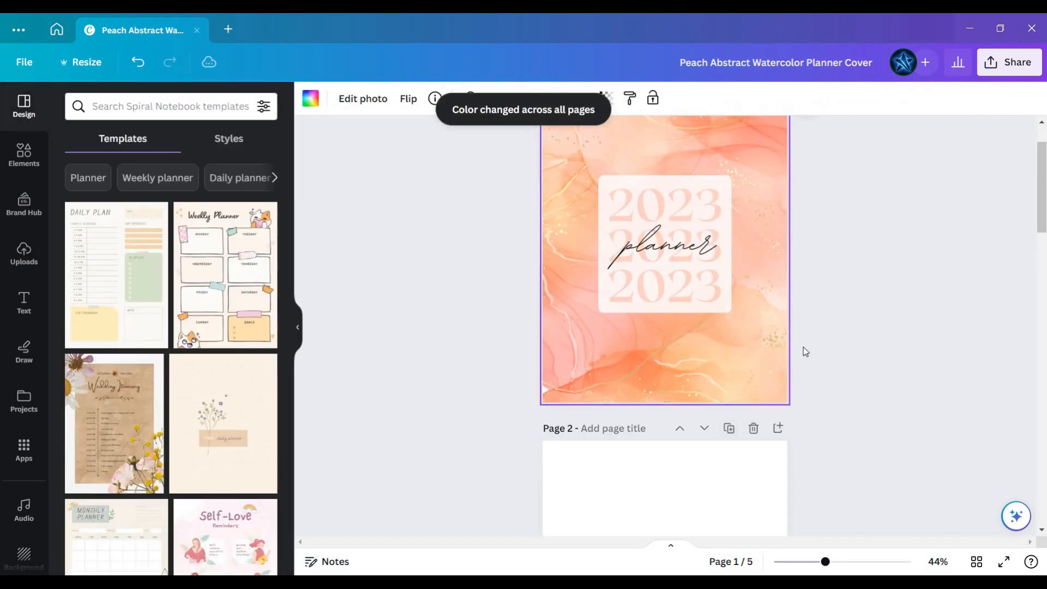
pyautogui.scroll(2, 836, 313)
pyautogui.click(836, 313)
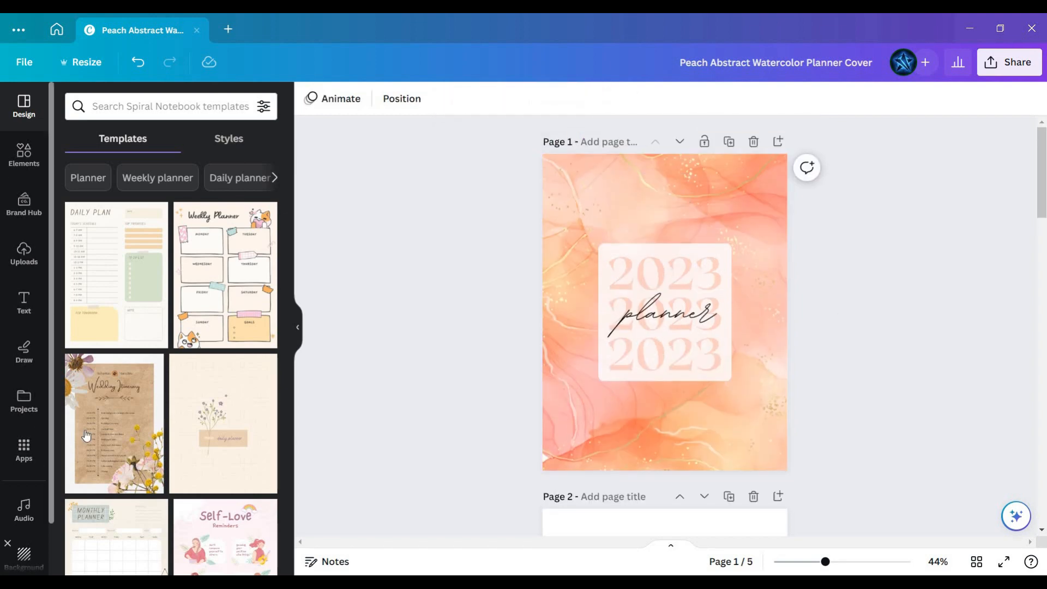
# - Replace the cover background with a Landscapes photo, trying the blue-sky desert before settling on the purple dusk scene
pyautogui.click(24, 555)
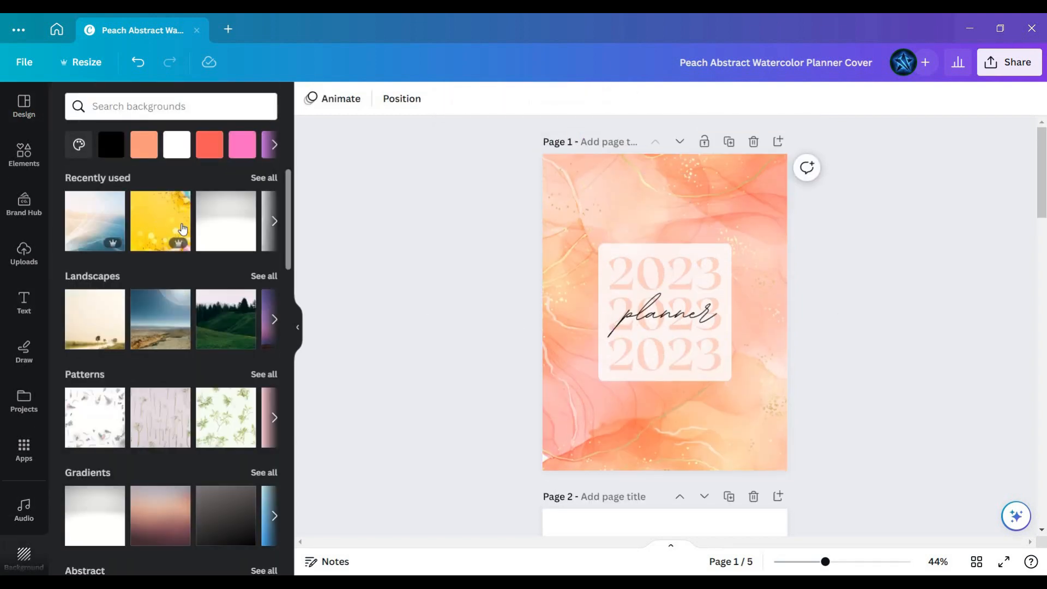
pyautogui.scroll(-3, 152, 305)
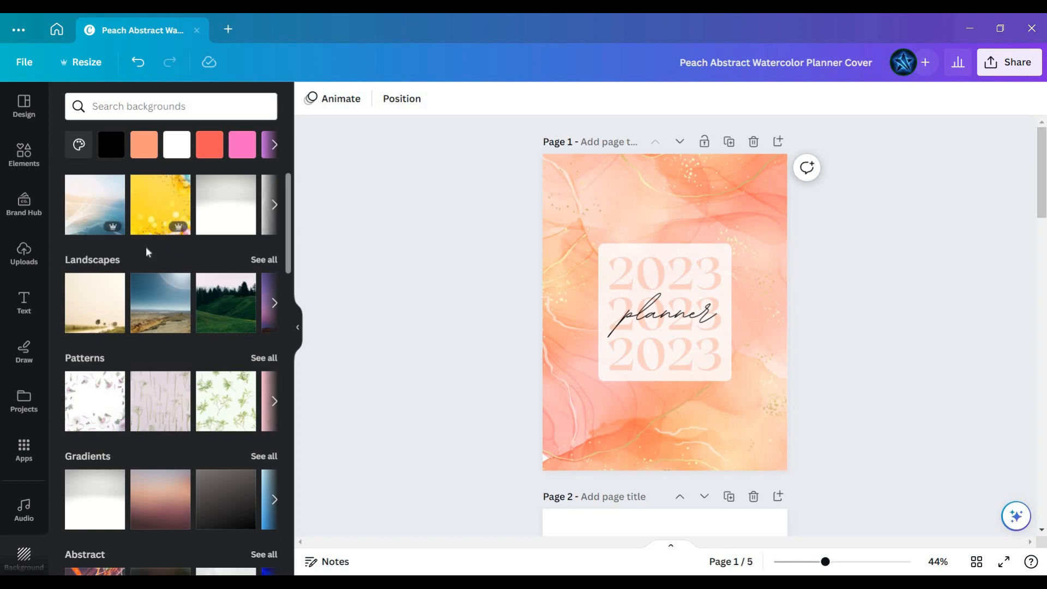
pyautogui.scroll(3, 143, 331)
pyautogui.click(144, 332)
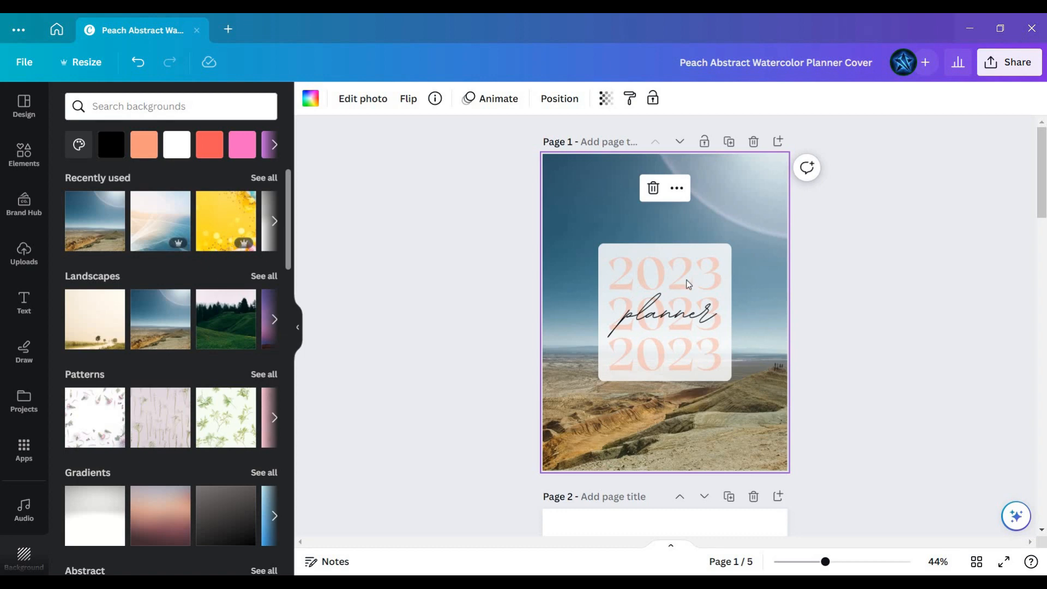
pyautogui.click(275, 319)
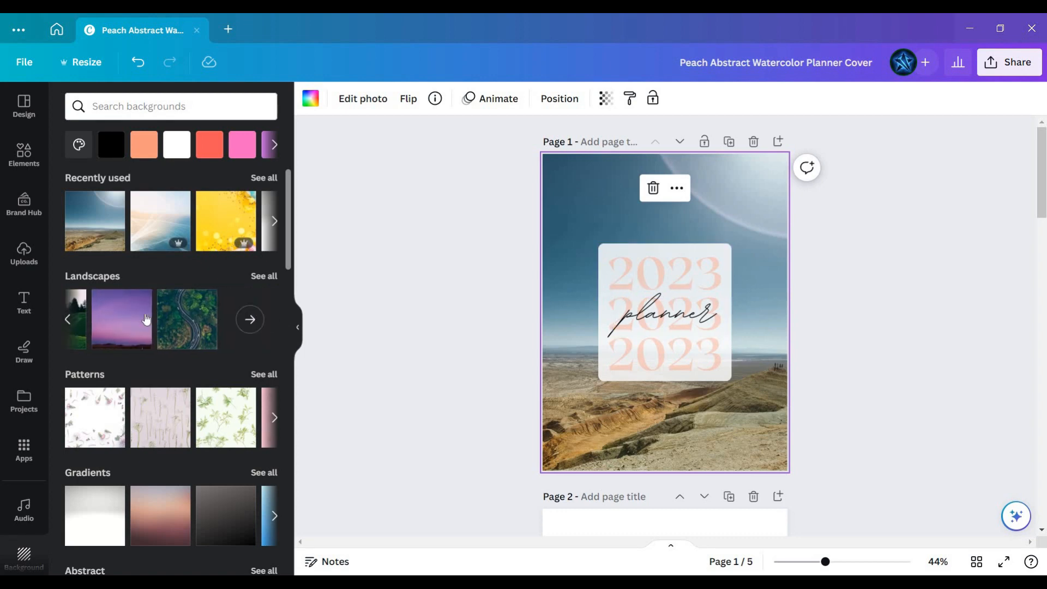
pyautogui.click(146, 319)
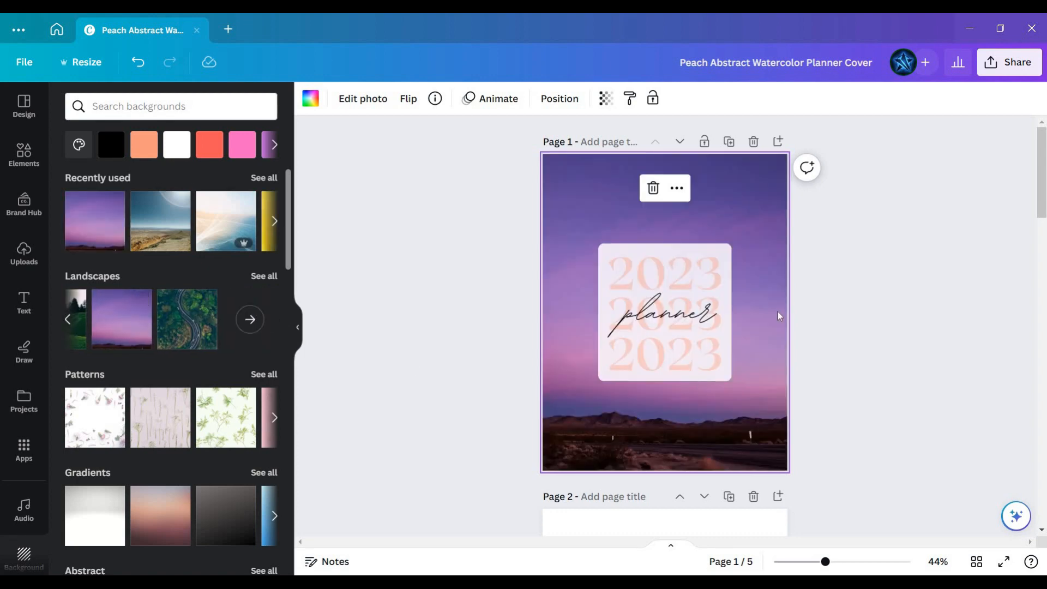
pyautogui.click(857, 374)
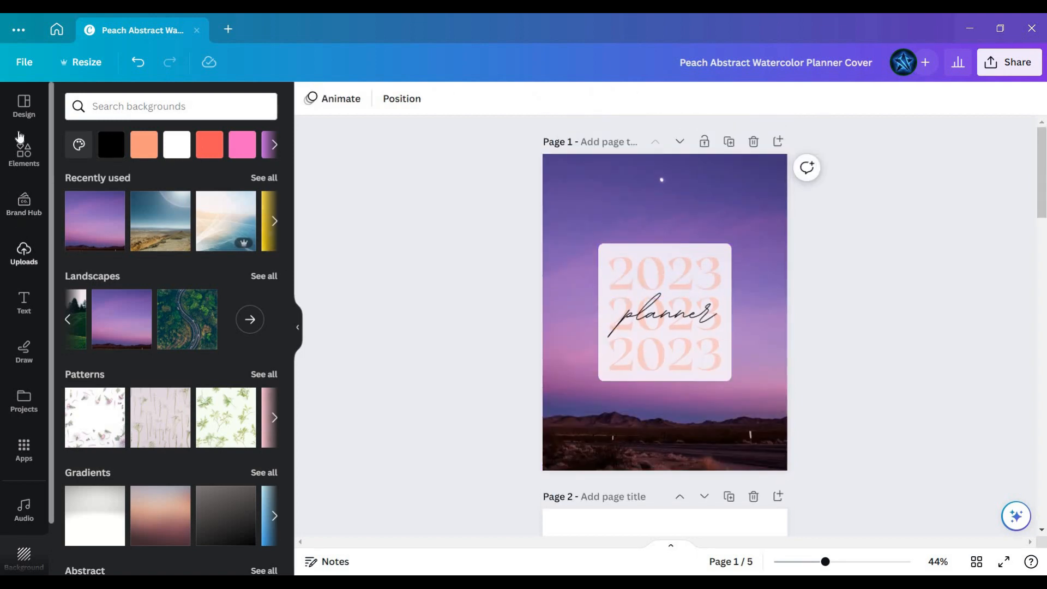
# - Select the blank page 2 and search the design templates for "monthly"
pyautogui.scroll(-4, 848, 402)
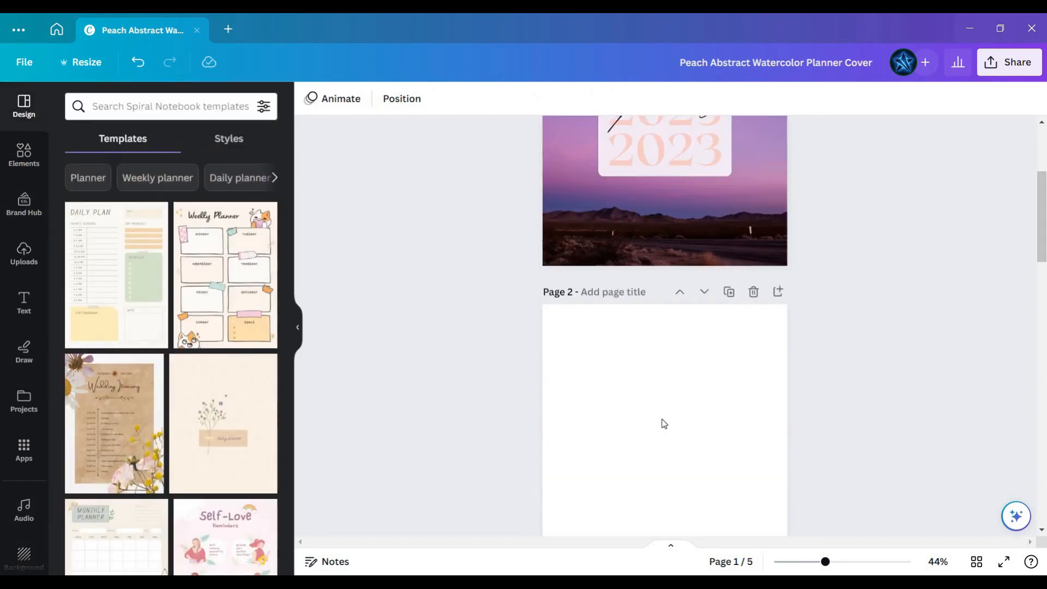
pyautogui.click(660, 423)
pyautogui.scroll(-2, 561, 348)
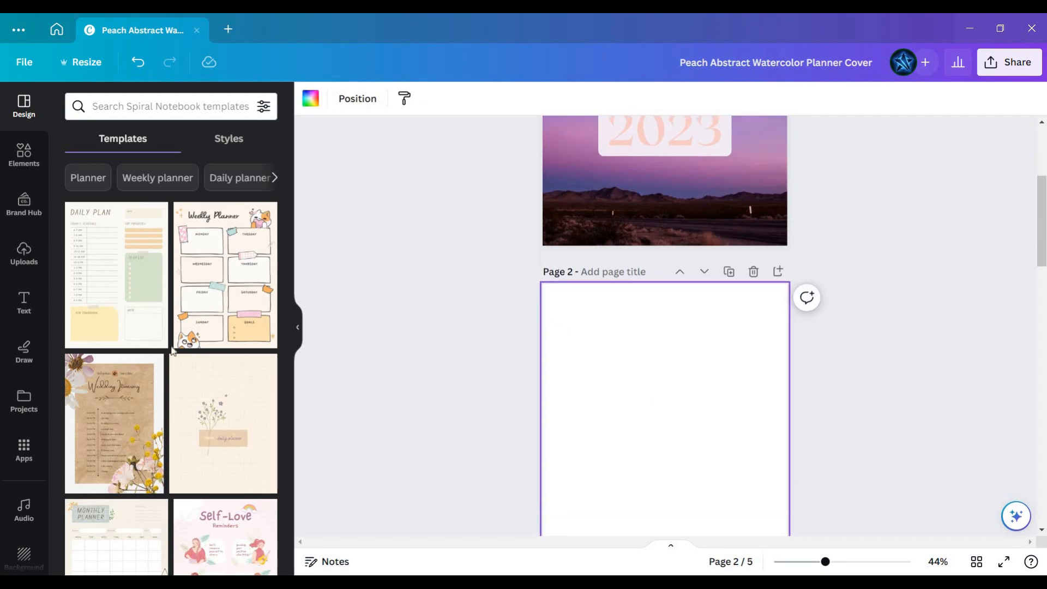
pyautogui.click(177, 118)
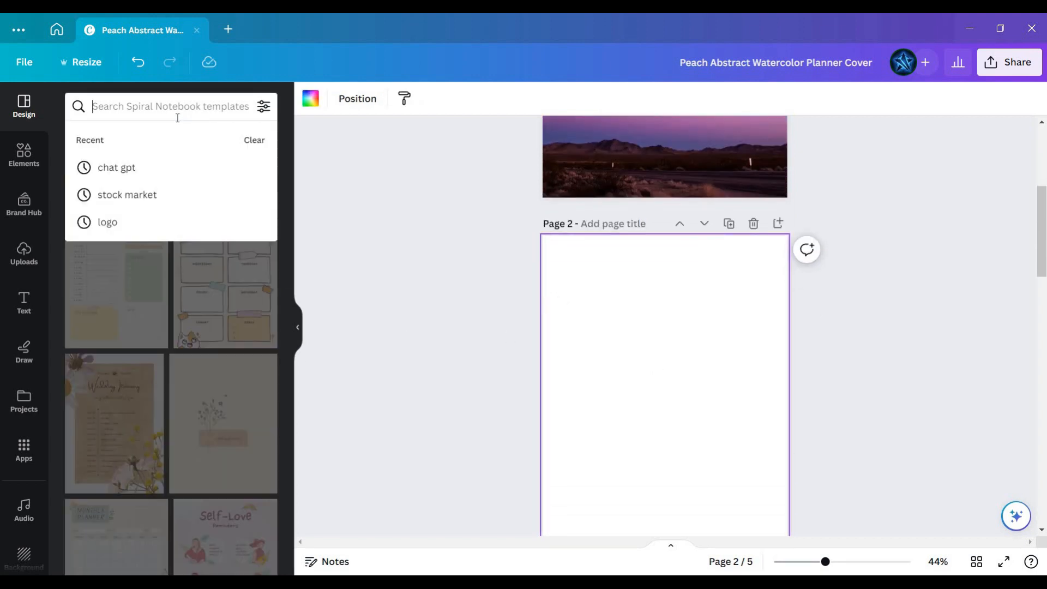
pyautogui.write('monthly')
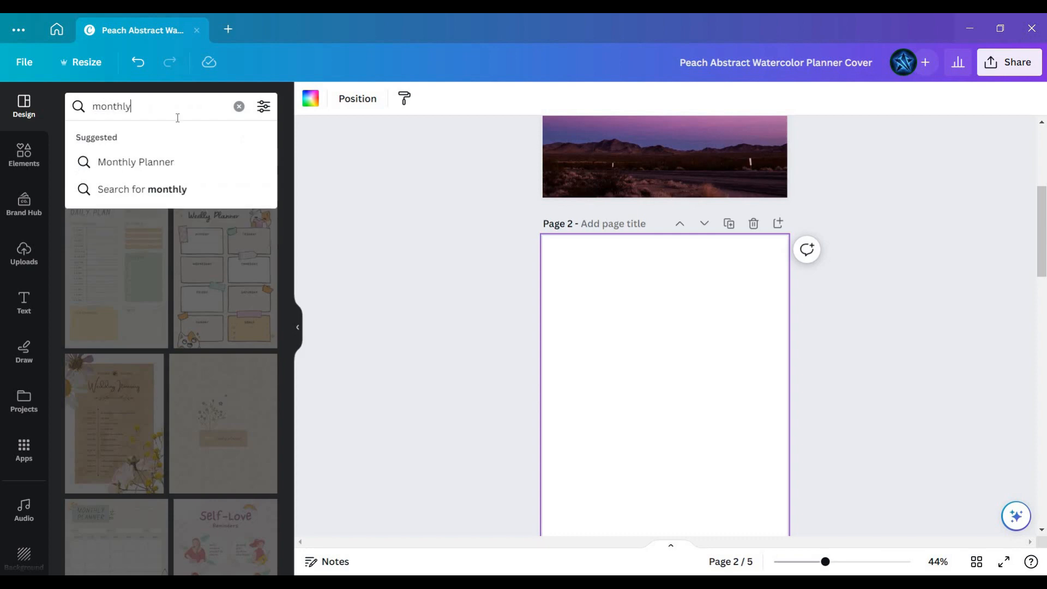
pyautogui.press('Return')
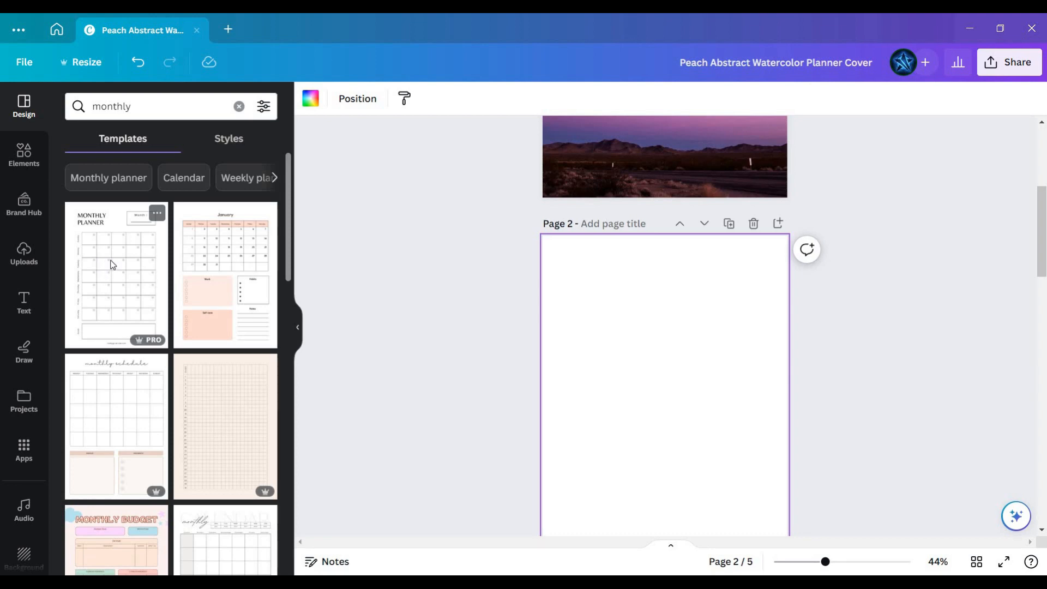
# - Apply the White Minimalist Monthly Planner template to page 2 and look over its layout
pyautogui.click(113, 265)
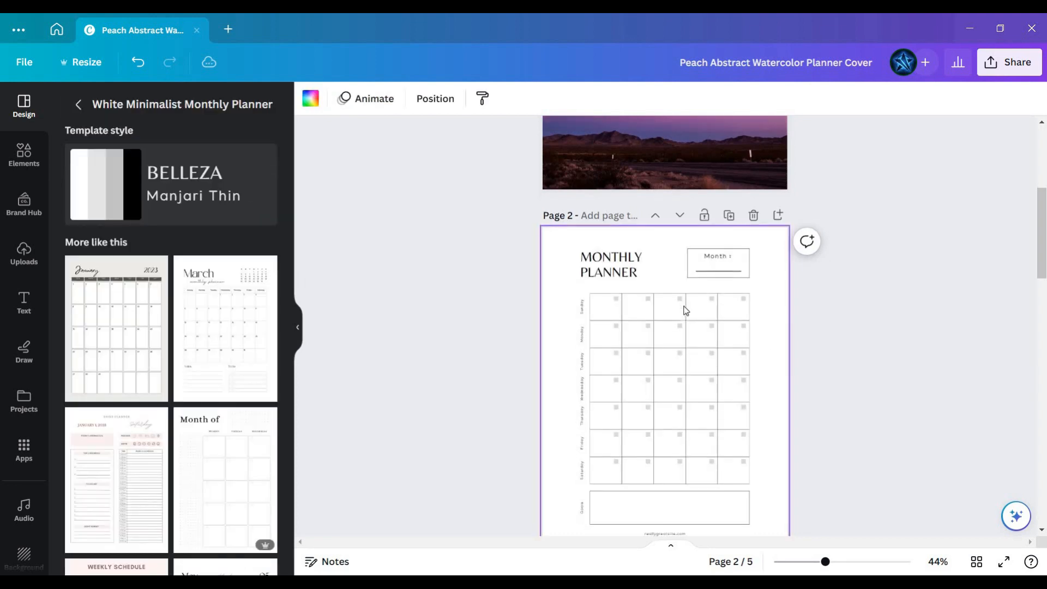
pyautogui.scroll(-3, 686, 311)
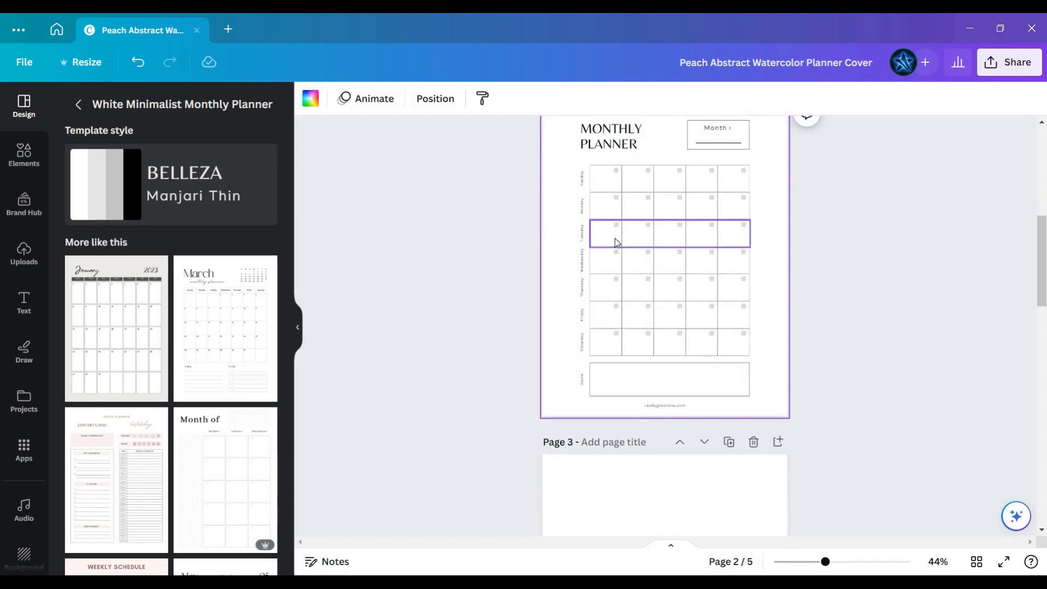
pyautogui.scroll(5, 616, 242)
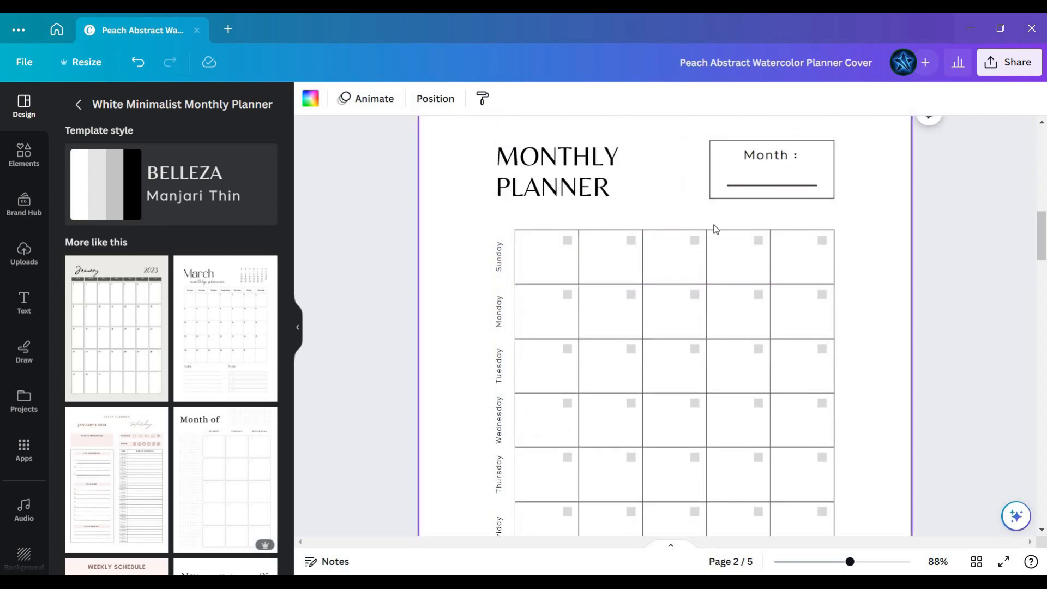
pyautogui.scroll(-5, 747, 255)
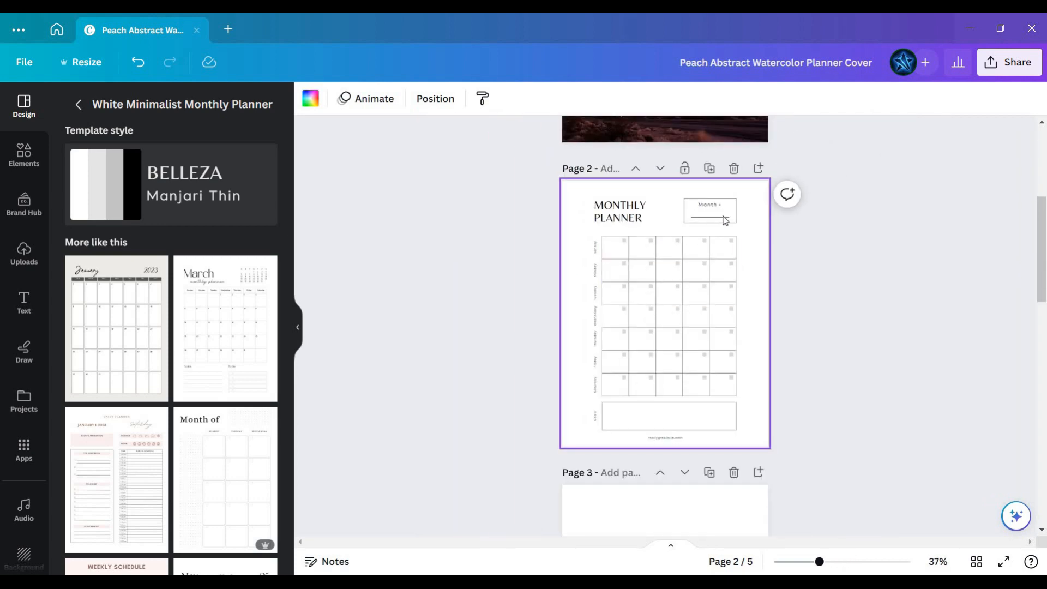
# - Inspect the monthly planner layout on page 2 and compare it with the cover page
pyautogui.click(716, 217)
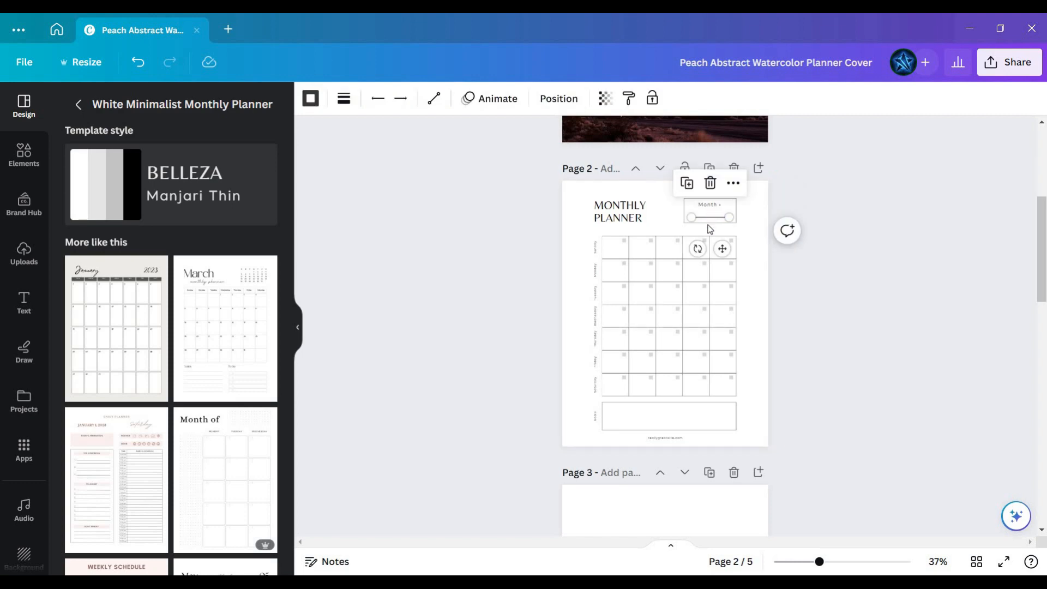
pyautogui.click(624, 231)
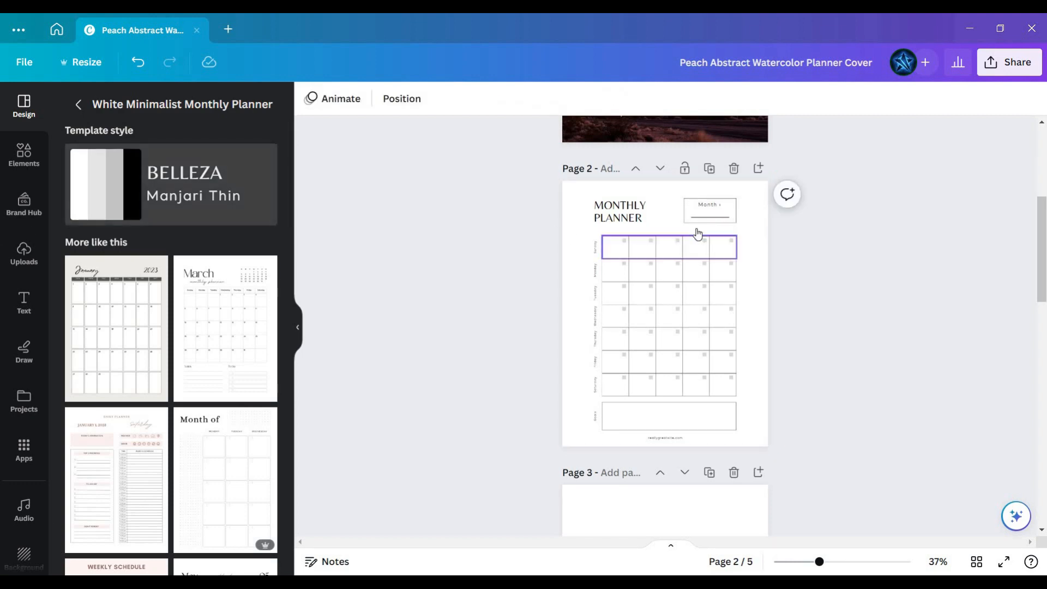
pyautogui.scroll(1, 735, 222)
pyautogui.scroll(3, 734, 222)
pyautogui.click(707, 289)
pyautogui.click(748, 305)
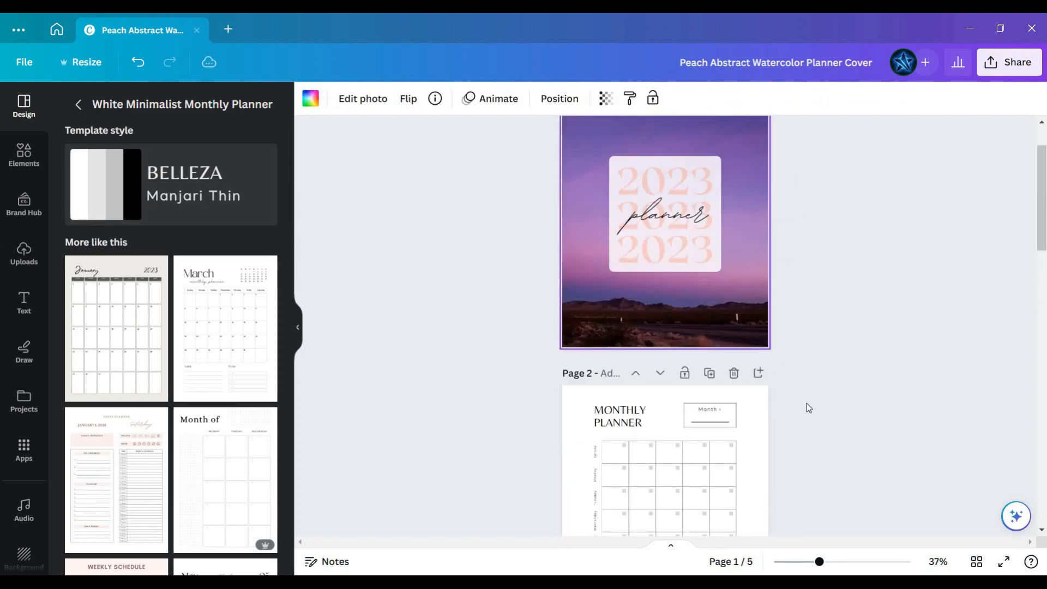
pyautogui.scroll(-5, 714, 452)
pyautogui.moveTo(700, 470); pyautogui.dragTo(697, 362)
pyautogui.click(727, 470)
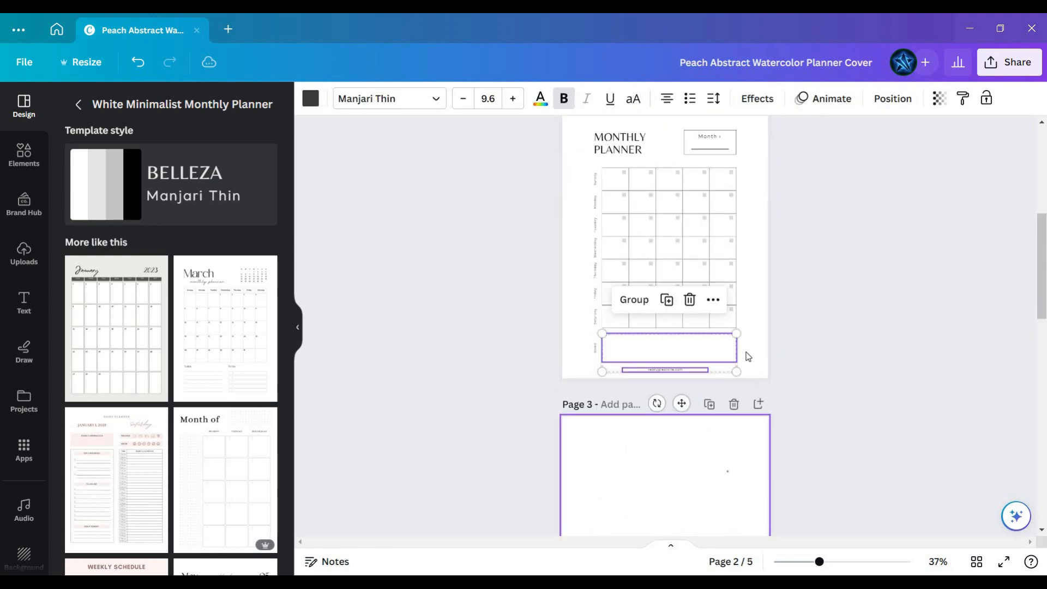
pyautogui.click(751, 355)
pyautogui.scroll(5, 752, 320)
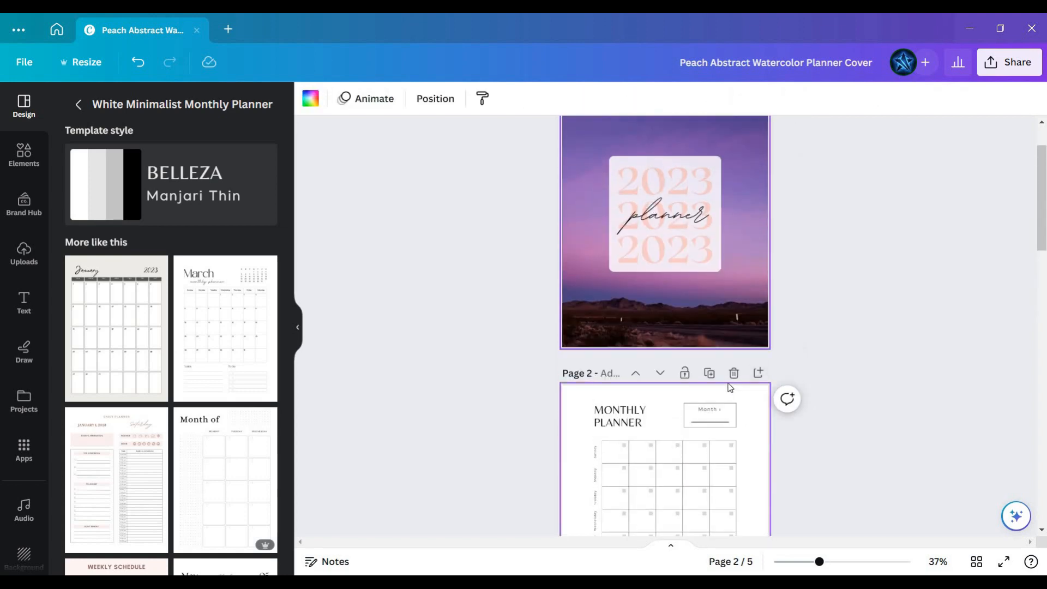
pyautogui.scroll(-5, 764, 403)
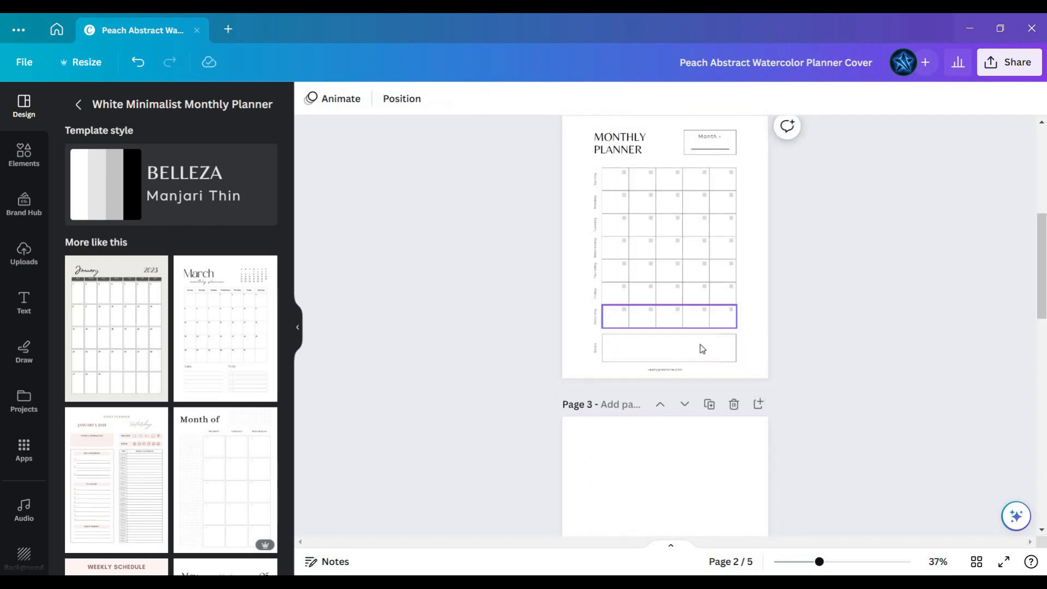
# - Undo the White Minimalist Monthly Planner template applied to page 2
pyautogui.click(700, 321)
pyautogui.click(813, 294)
pyautogui.hotkey('ctrl', 'z')
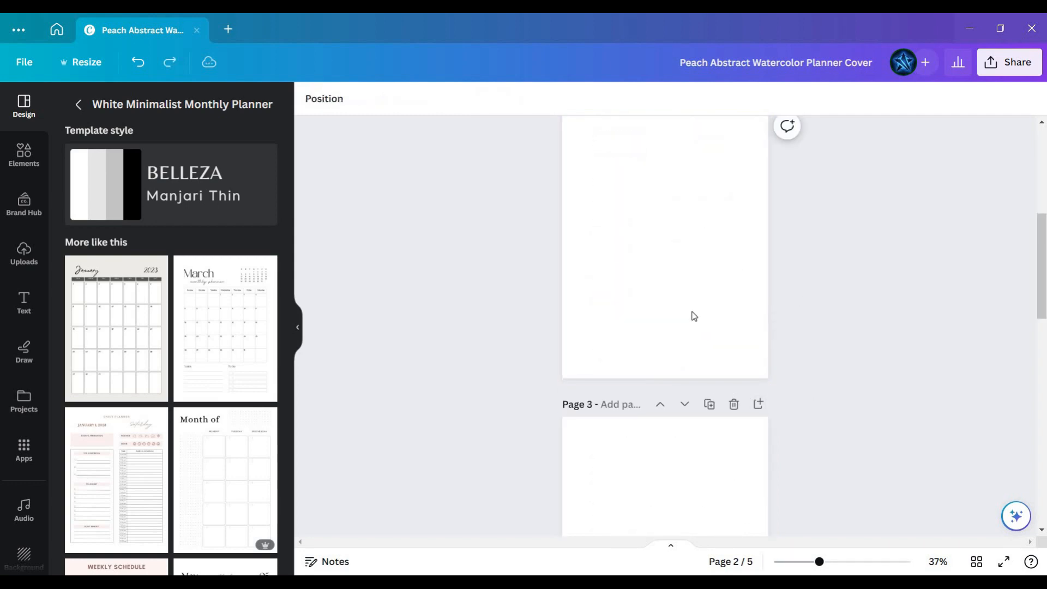
# - Apply the "Month of" page of the Undated Two Pages Spread Monthly Planner to page 3, trying its Thursday-to-Sunday page first
pyautogui.scroll(-2, 676, 370)
pyautogui.click(660, 412)
pyautogui.scroll(-4, 545, 407)
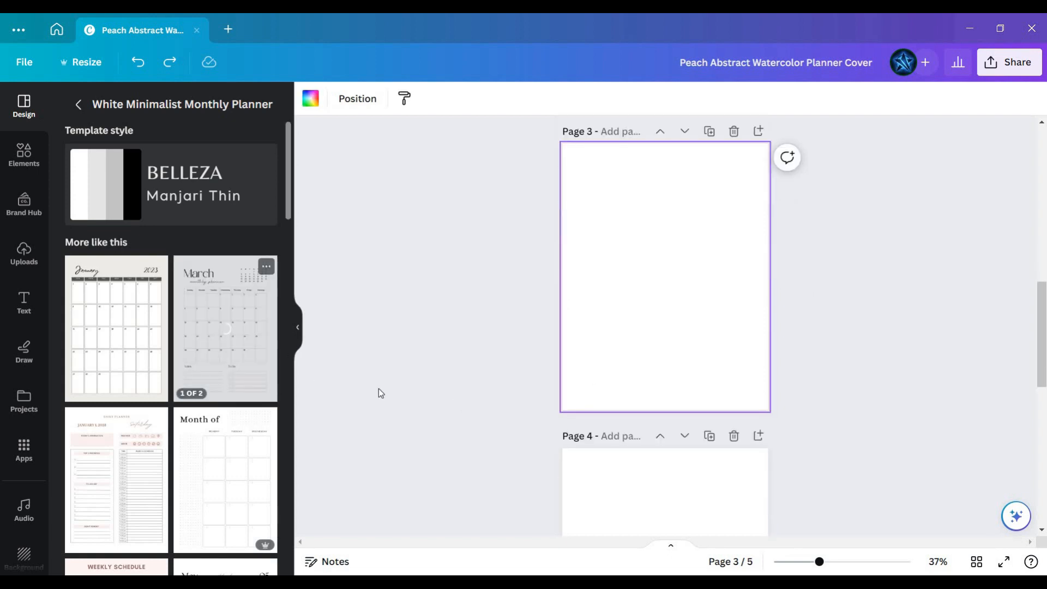
pyautogui.moveTo(258, 464)
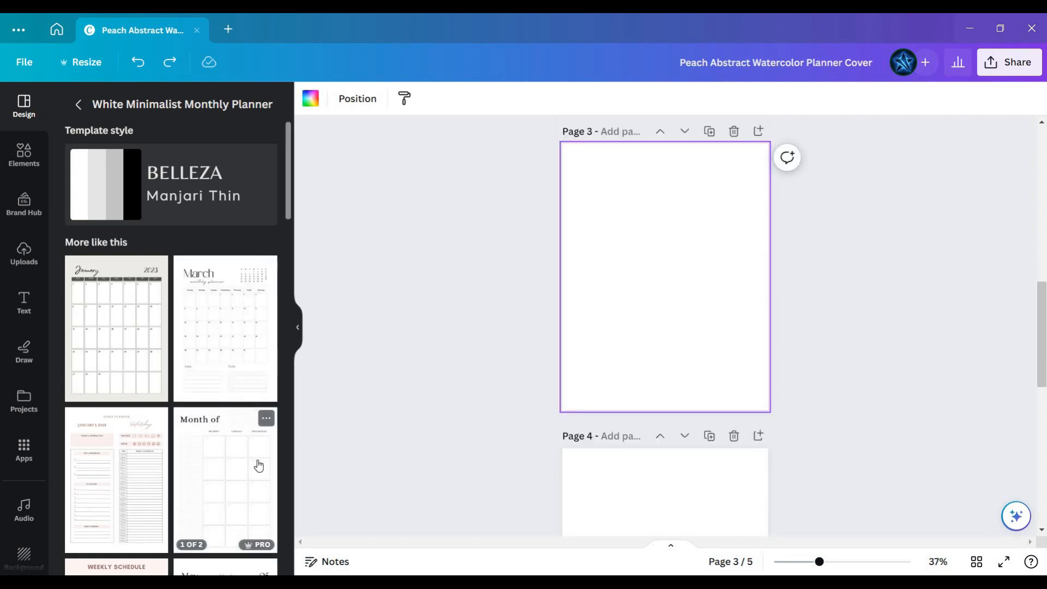
pyautogui.click(254, 468)
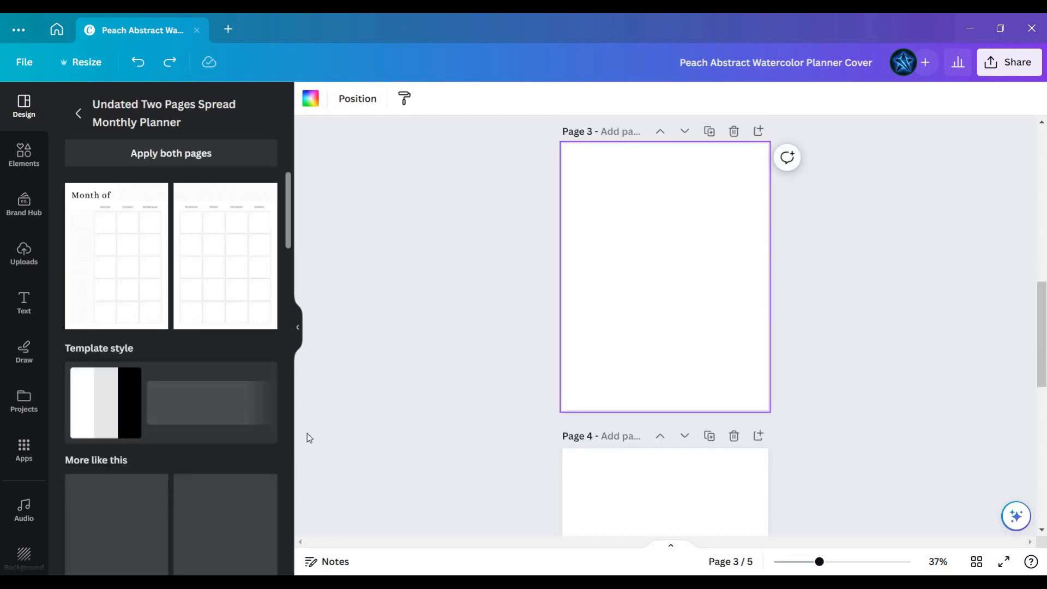
pyautogui.click(225, 271)
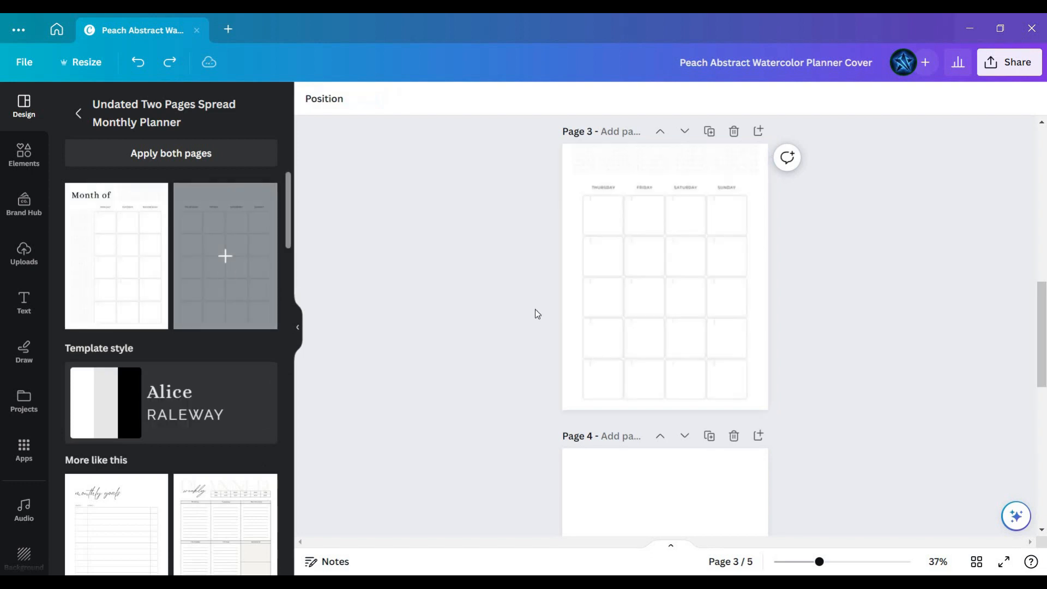
pyautogui.click(117, 244)
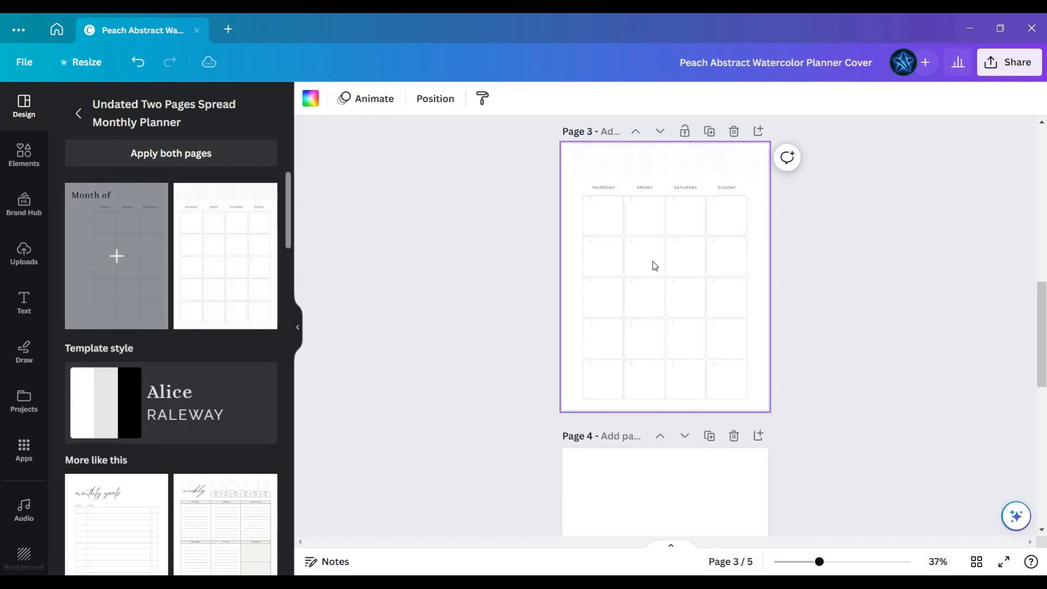
pyautogui.click(696, 263)
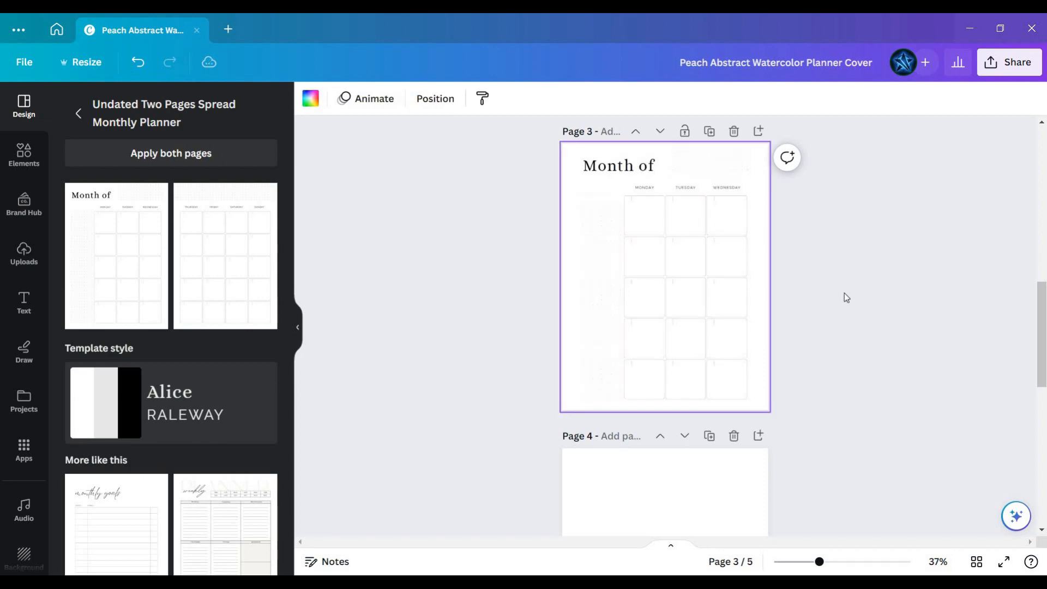
# - Try the grey-to-white gradient as the background of blank page 2
pyautogui.scroll(5, 727, 318)
pyautogui.scroll(1, 727, 318)
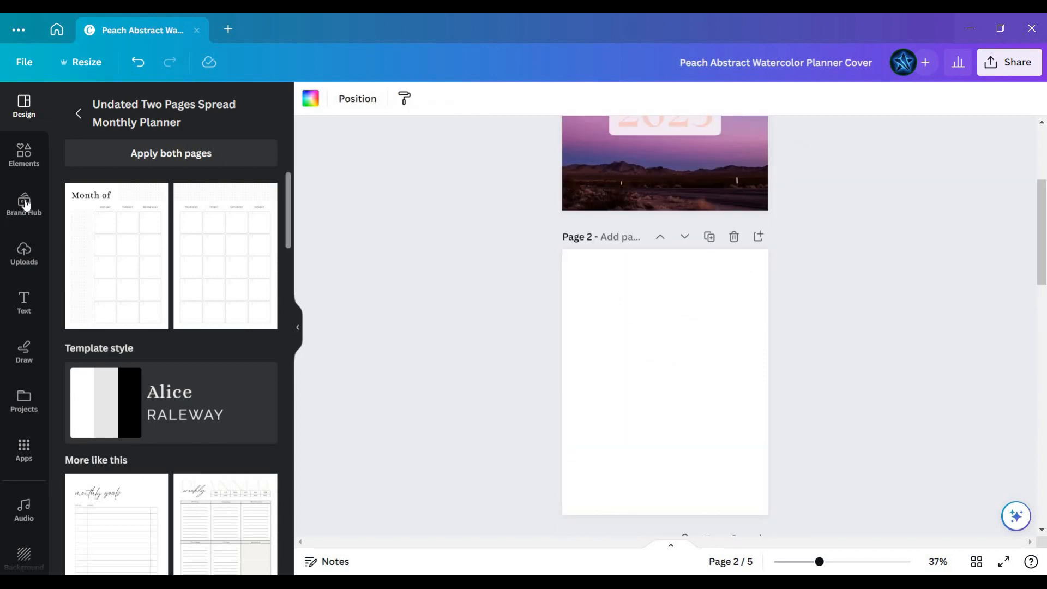
pyautogui.click(605, 339)
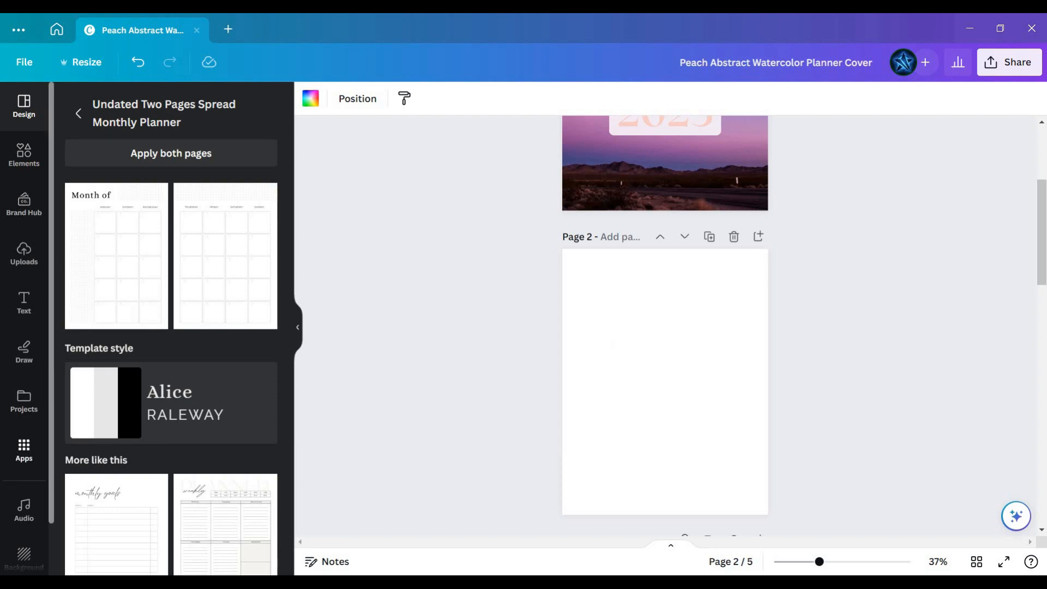
pyautogui.scroll(-2, 21, 493)
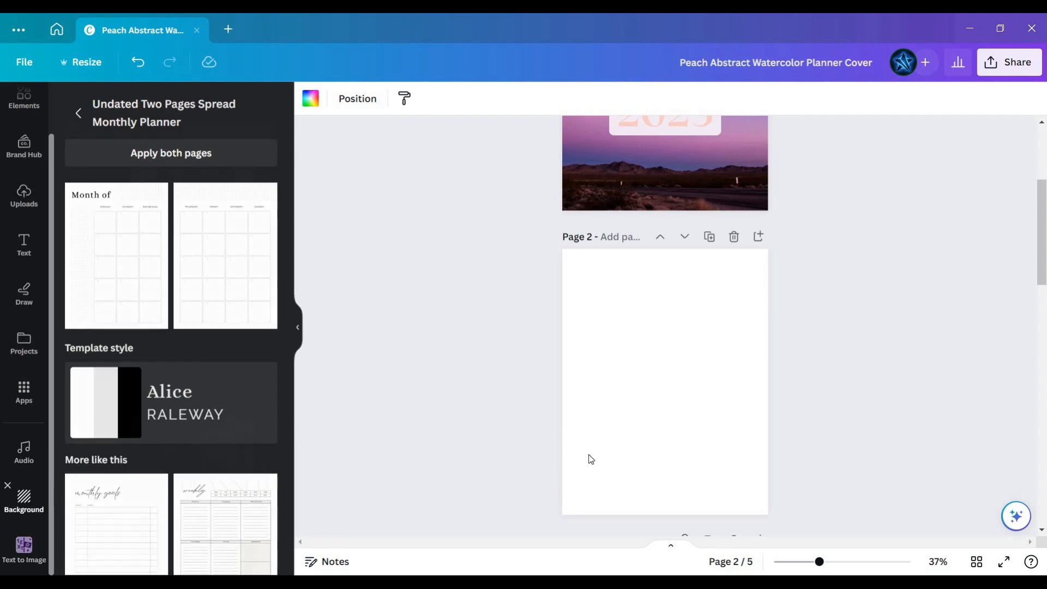
pyautogui.click(590, 459)
pyautogui.scroll(-1, 512, 414)
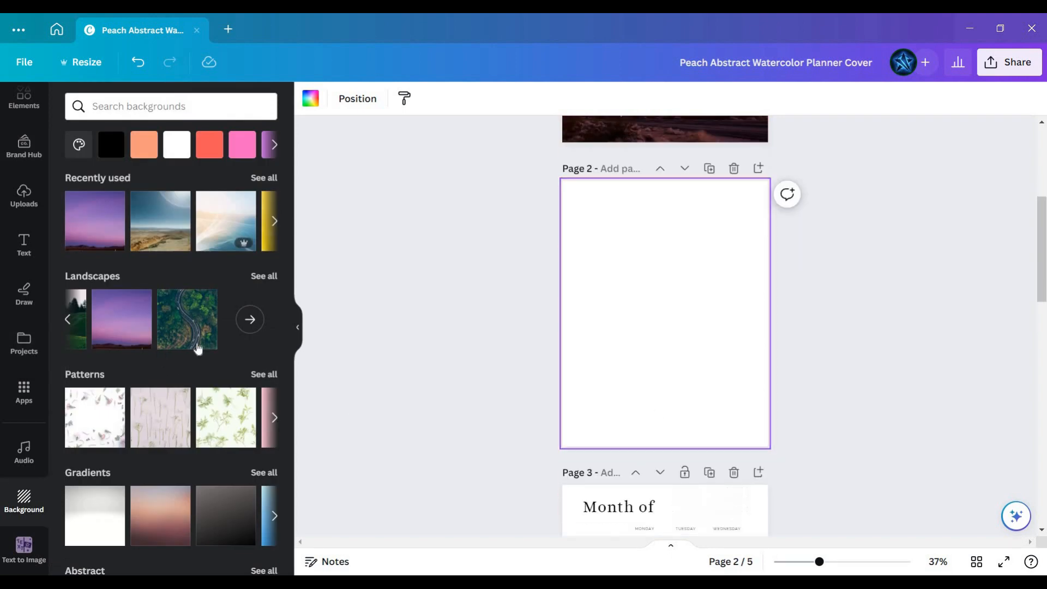
pyautogui.scroll(-3, 193, 378)
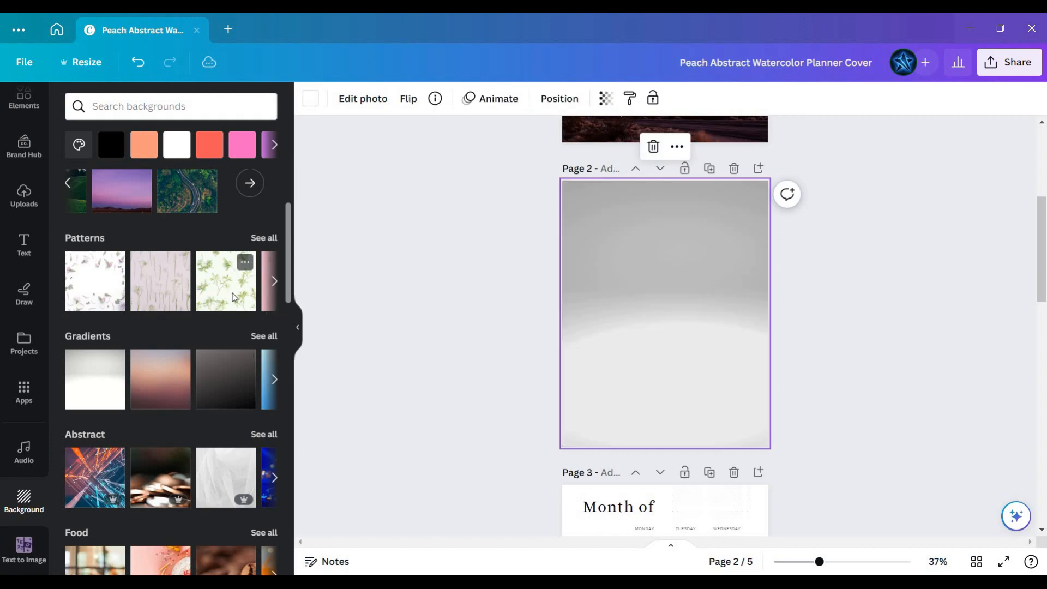
pyautogui.scroll(1, 232, 299)
pyautogui.scroll(-1, 229, 305)
pyautogui.scroll(2, 227, 324)
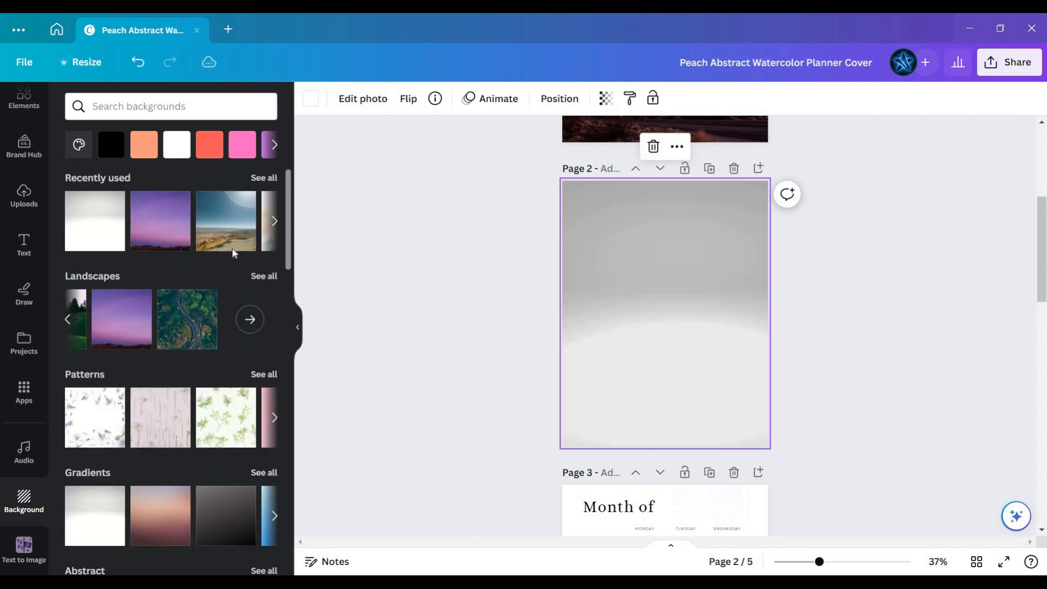
# - Show all Landscapes backgrounds and apply the layered blue mountains photo to page 2
pyautogui.click(261, 322)
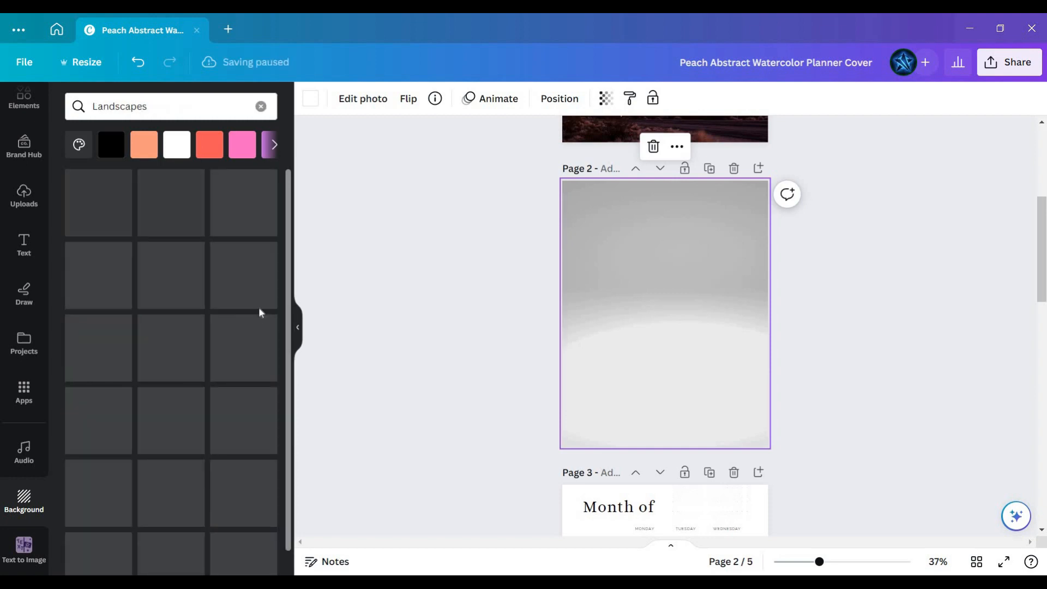
pyautogui.scroll(5, 598, 376)
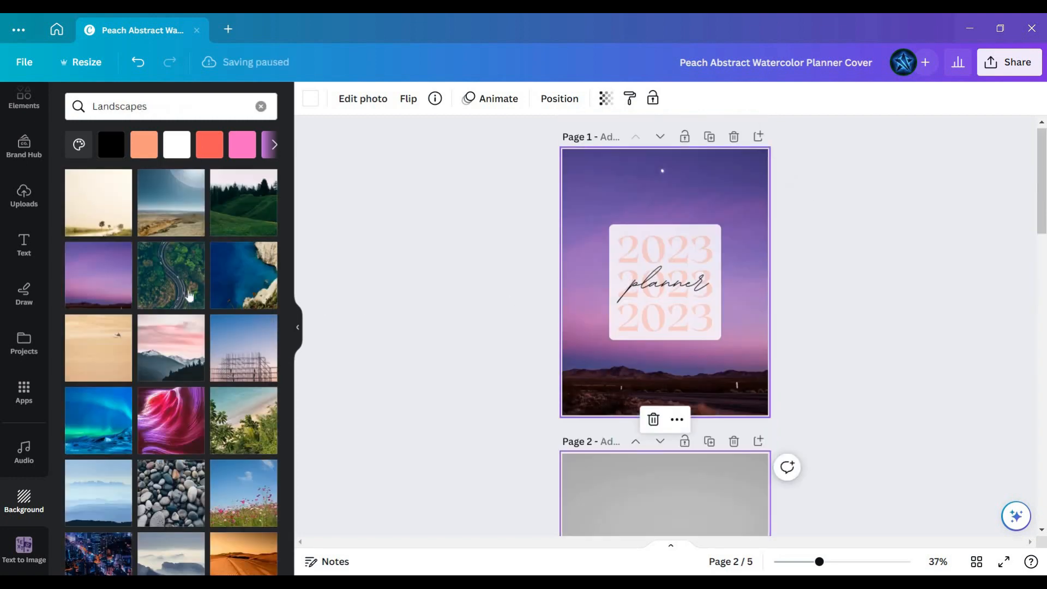
pyautogui.scroll(-2, 172, 338)
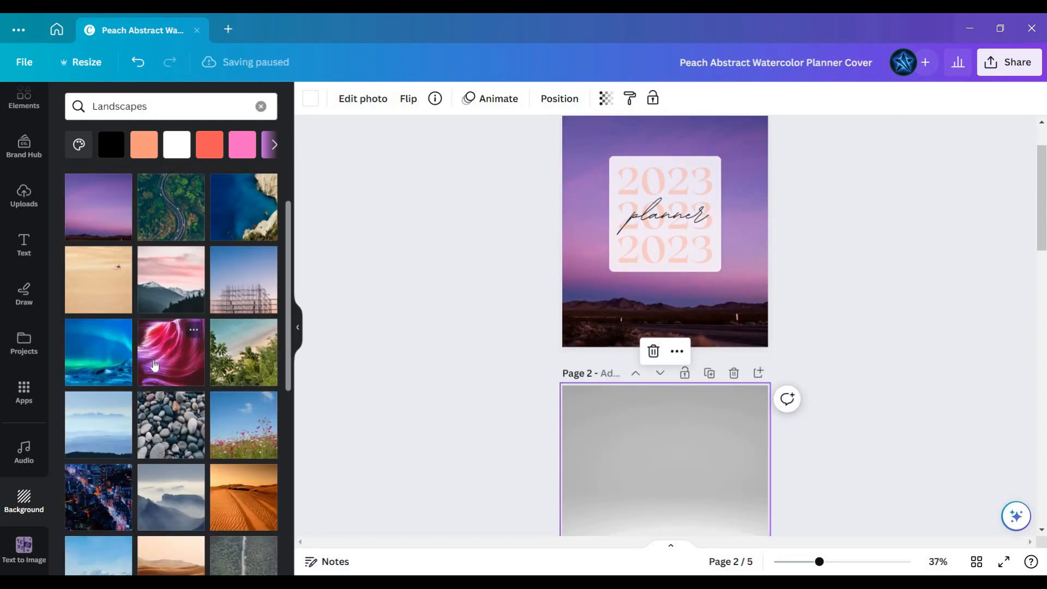
pyautogui.scroll(-3, 158, 366)
pyautogui.scroll(-2, 171, 365)
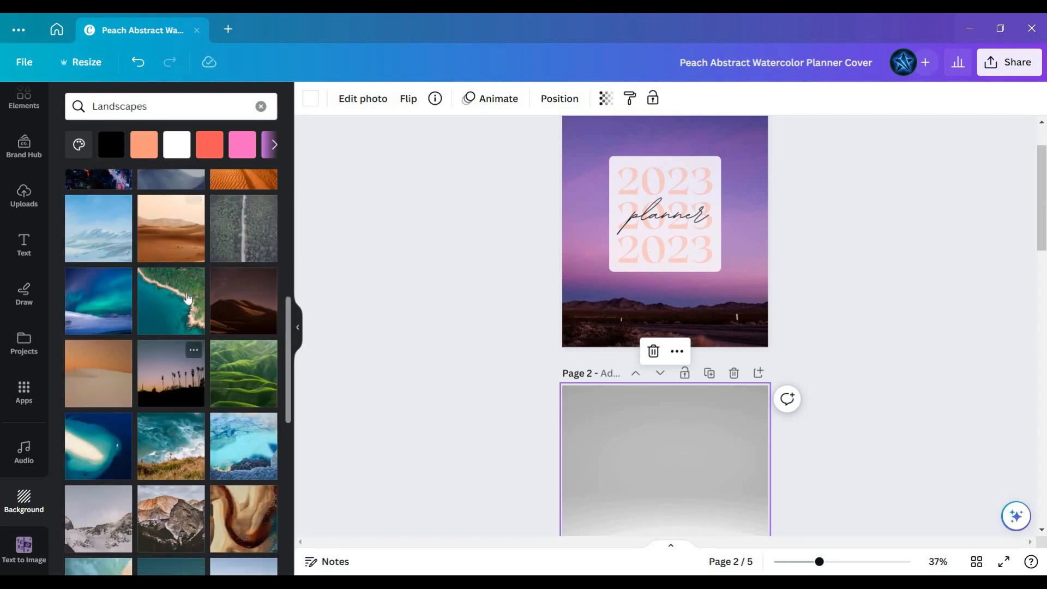
pyautogui.scroll(-4, 109, 382)
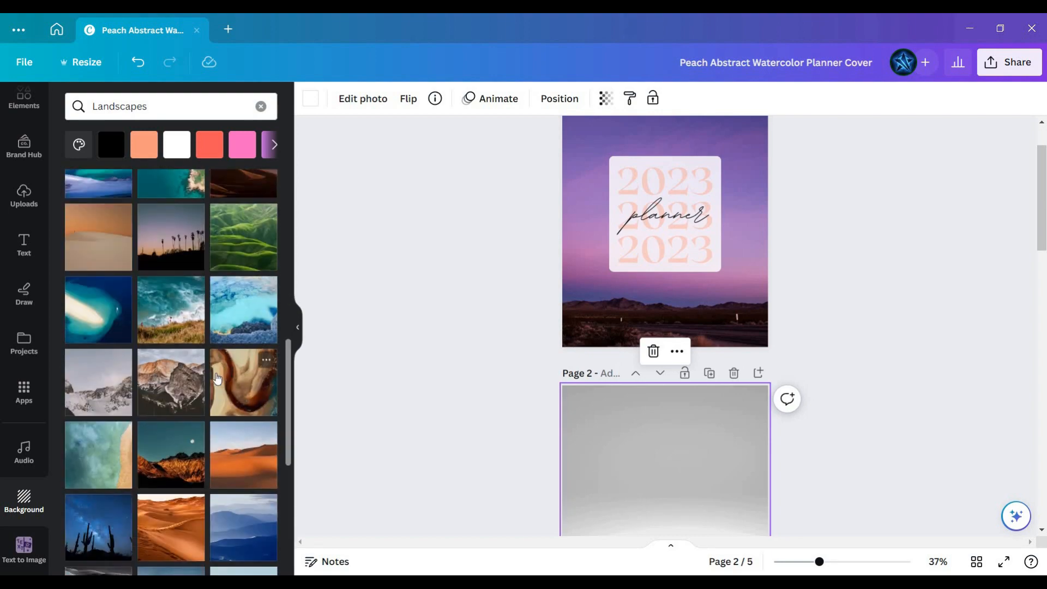
pyautogui.scroll(-1, 81, 419)
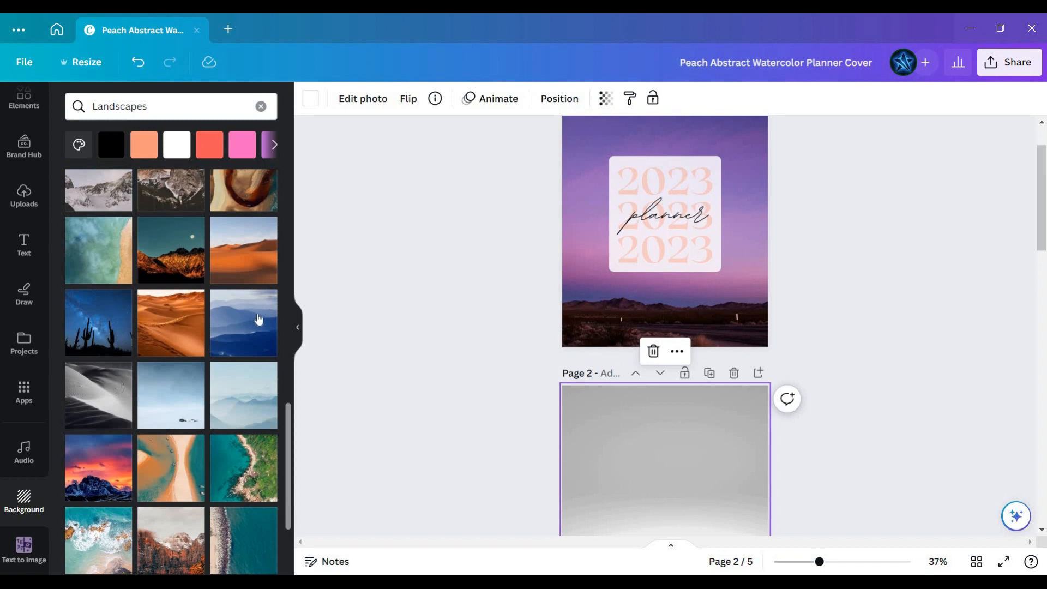
pyautogui.scroll(-4, 627, 378)
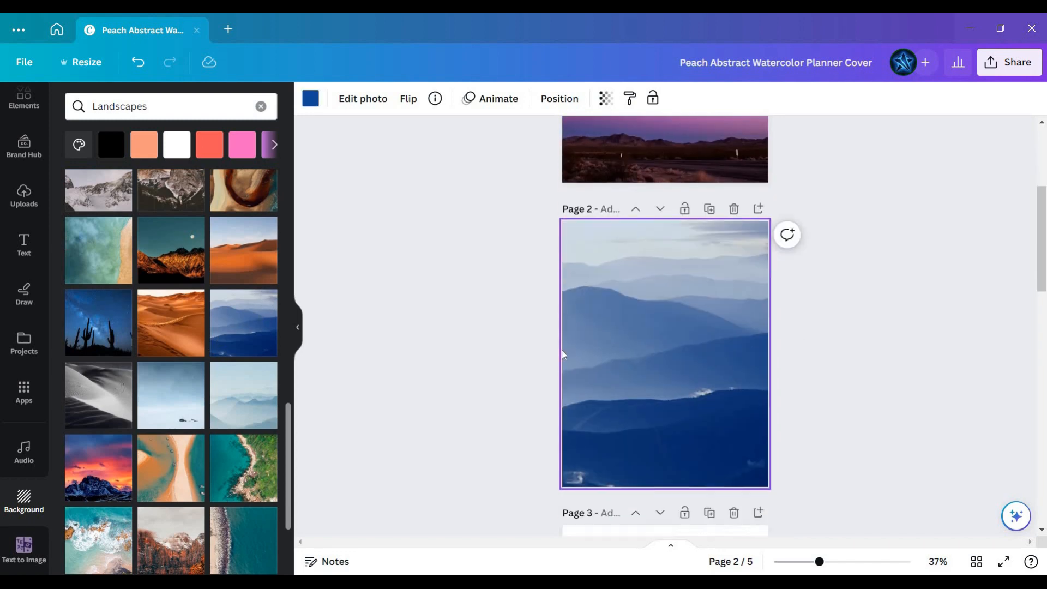
pyautogui.scroll(1, 759, 344)
pyautogui.scroll(1, 760, 344)
pyautogui.click(824, 374)
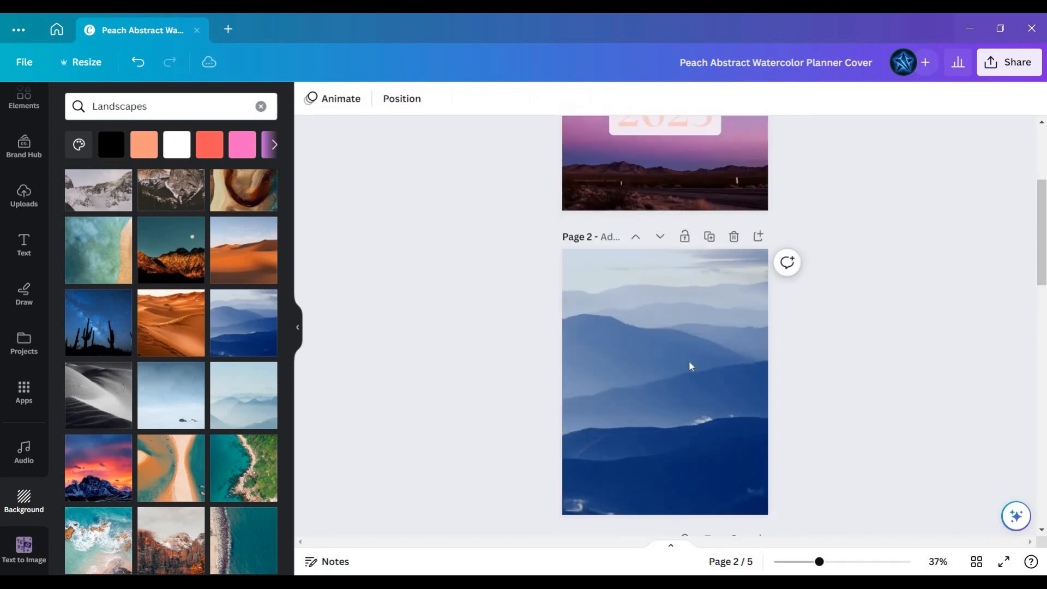
pyautogui.scroll(-1, 708, 367)
# - Browse the text font combinations and add the green neon CHEERS! text style to page 2
pyautogui.click(23, 244)
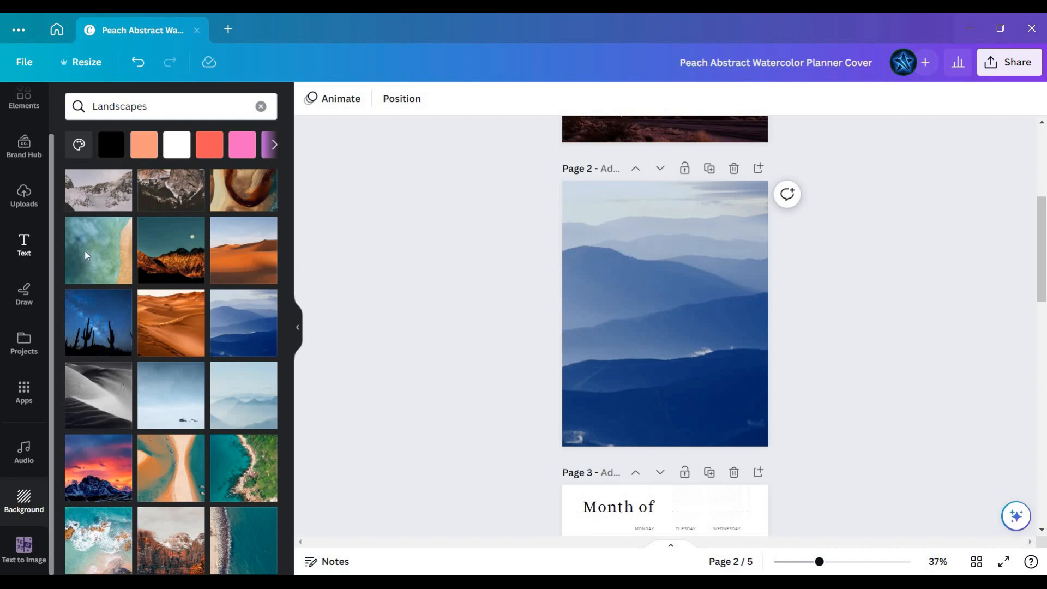
pyautogui.scroll(-4, 229, 369)
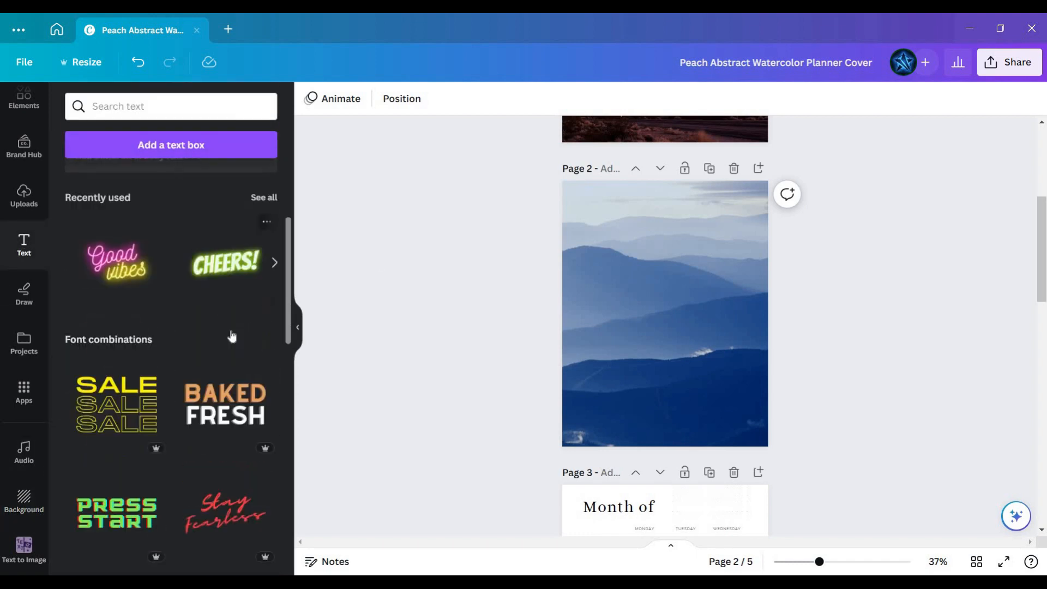
pyautogui.scroll(1, 229, 271)
pyautogui.scroll(-4, 217, 358)
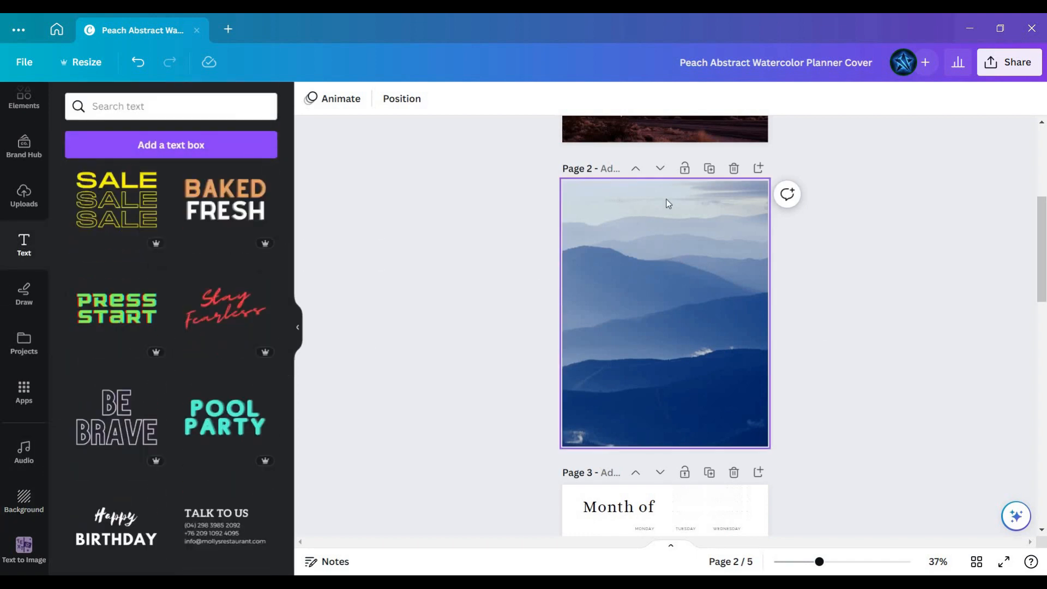
pyautogui.scroll(-8, 227, 307)
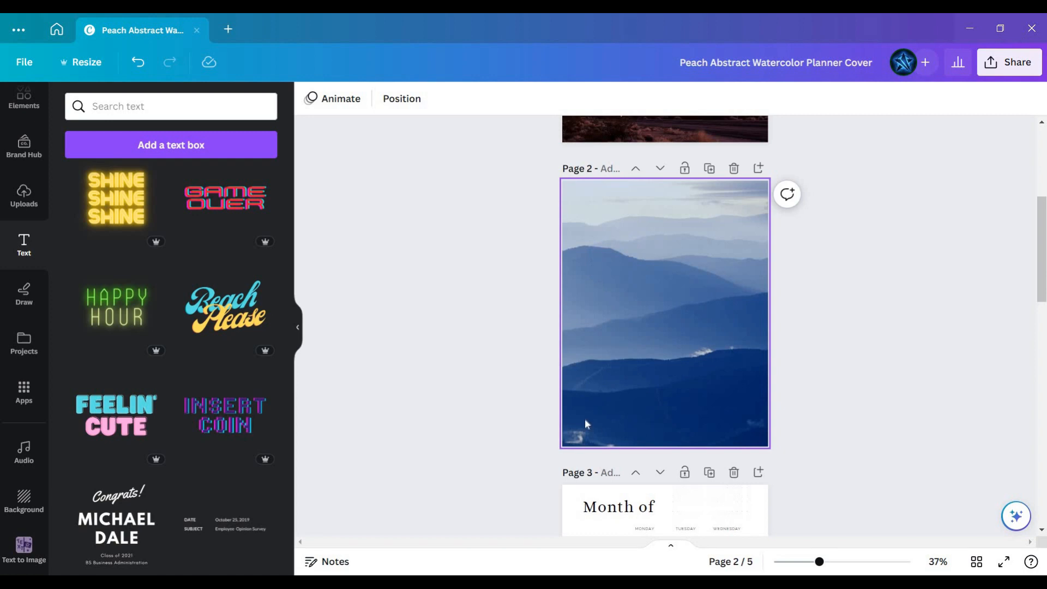
pyautogui.scroll(-4, 189, 376)
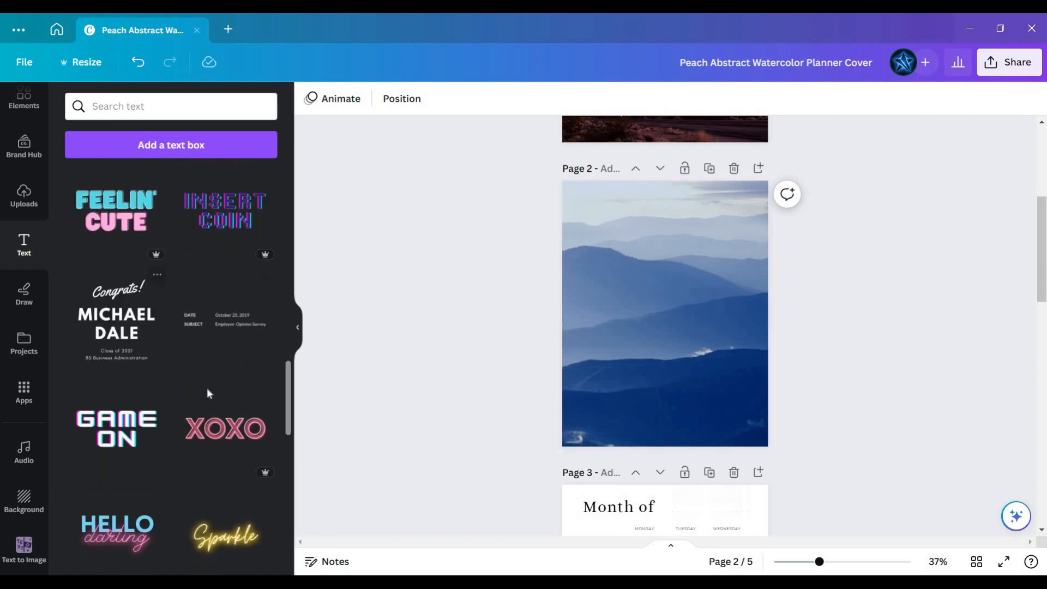
pyautogui.scroll(-4, 187, 398)
pyautogui.scroll(3, 187, 404)
pyautogui.scroll(-3, 187, 433)
pyautogui.scroll(-5, 187, 434)
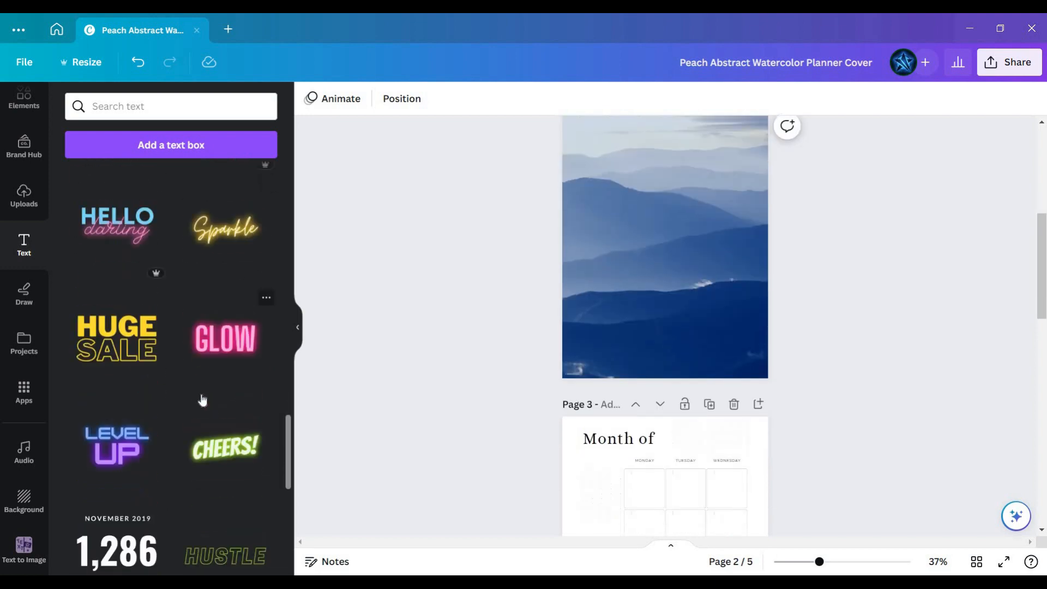
pyautogui.scroll(5, 232, 397)
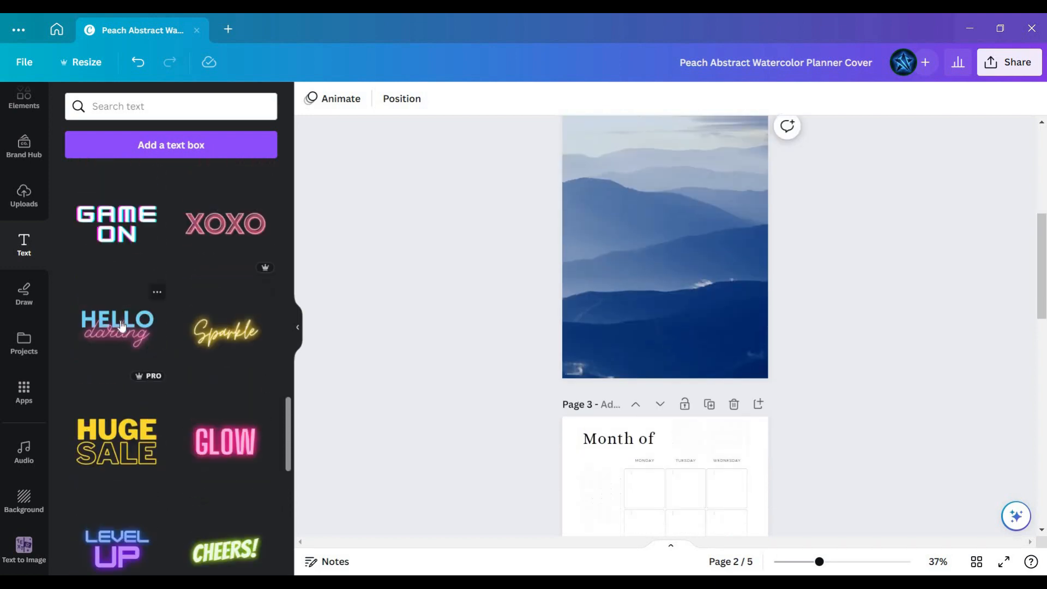
pyautogui.scroll(1, 234, 342)
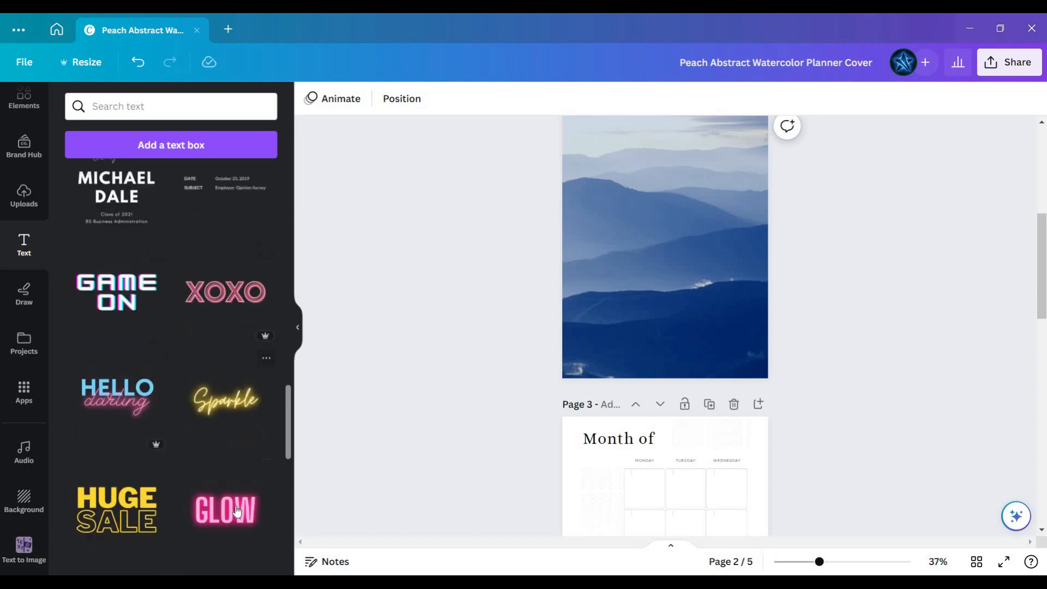
pyautogui.scroll(10, 151, 462)
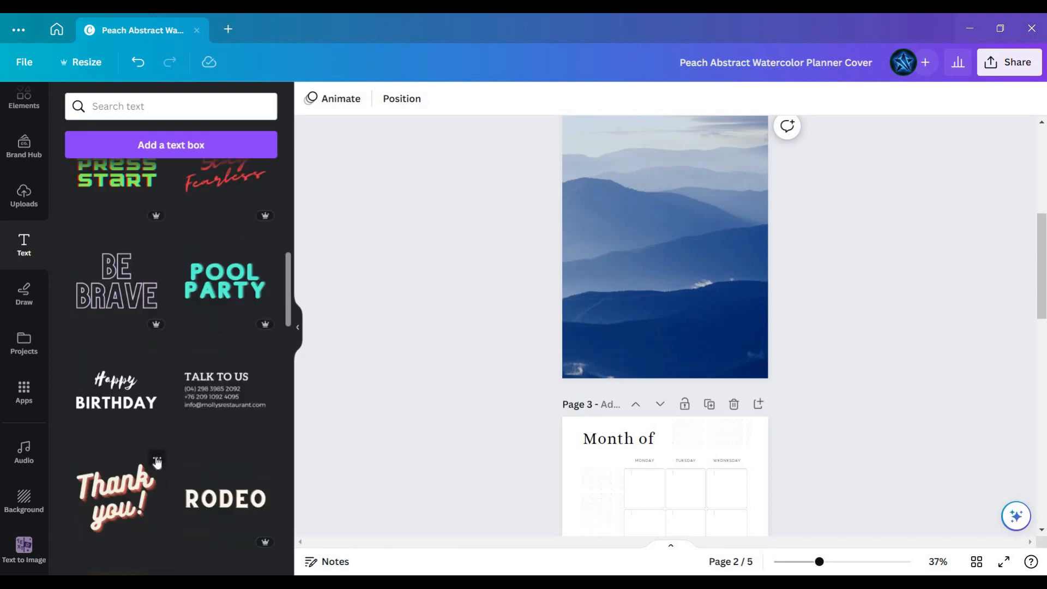
pyautogui.scroll(6, 157, 462)
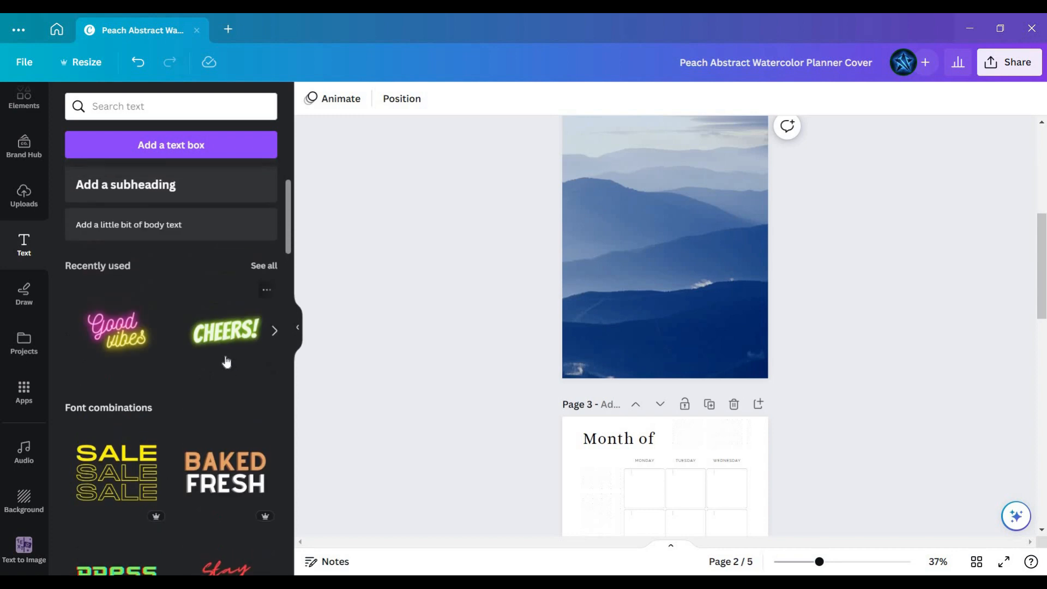
pyautogui.scroll(3, 691, 461)
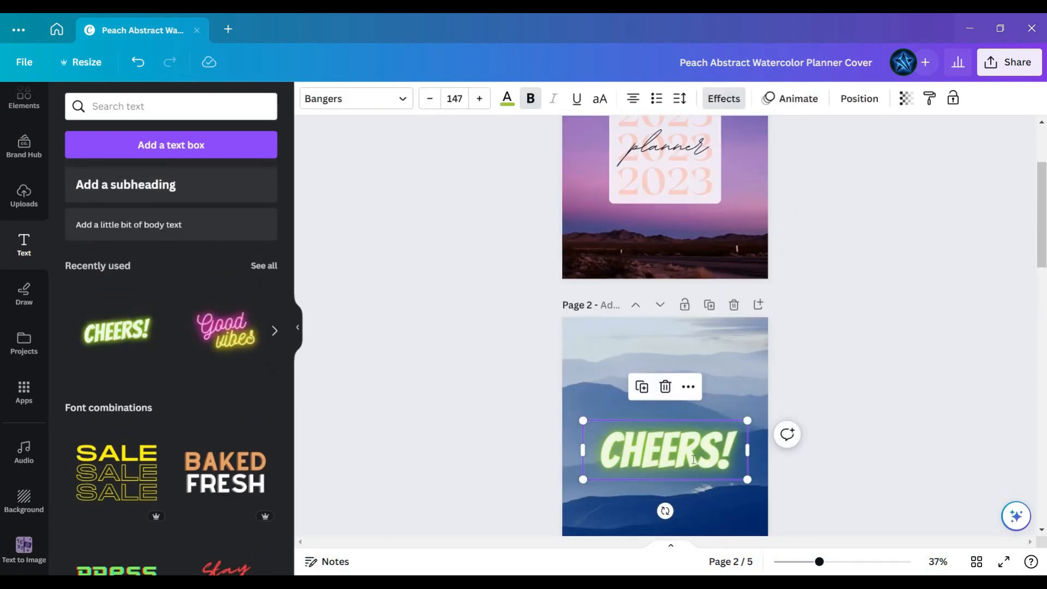
# - Replace the word CHEERS in the neon text on page 2 so that it reads MONTHLY GOALS!
pyautogui.doubleClick(693, 458)
pyautogui.press('BackSpace')
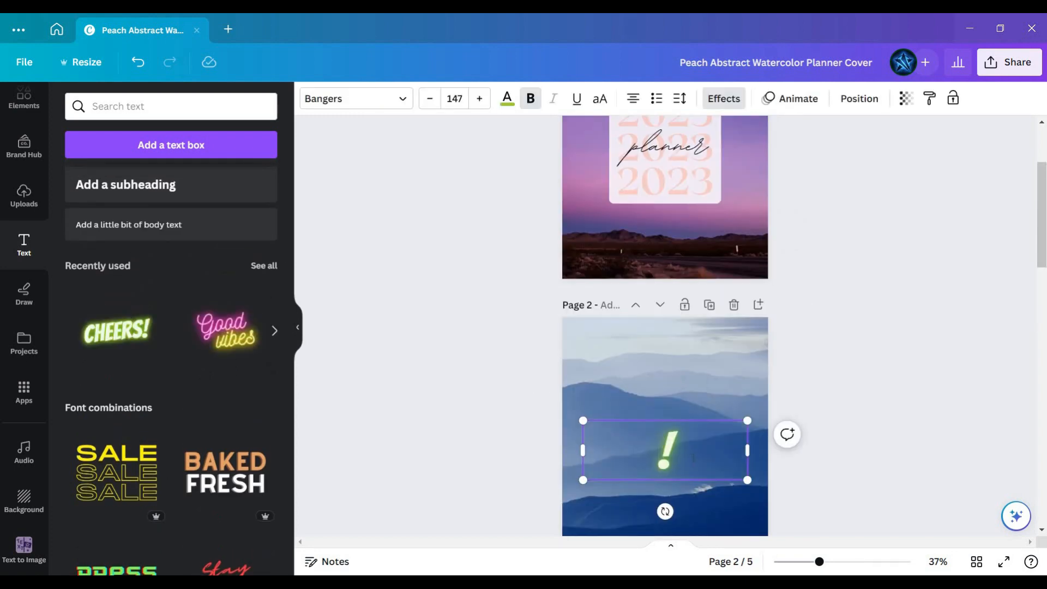
pyautogui.write('MONTH')
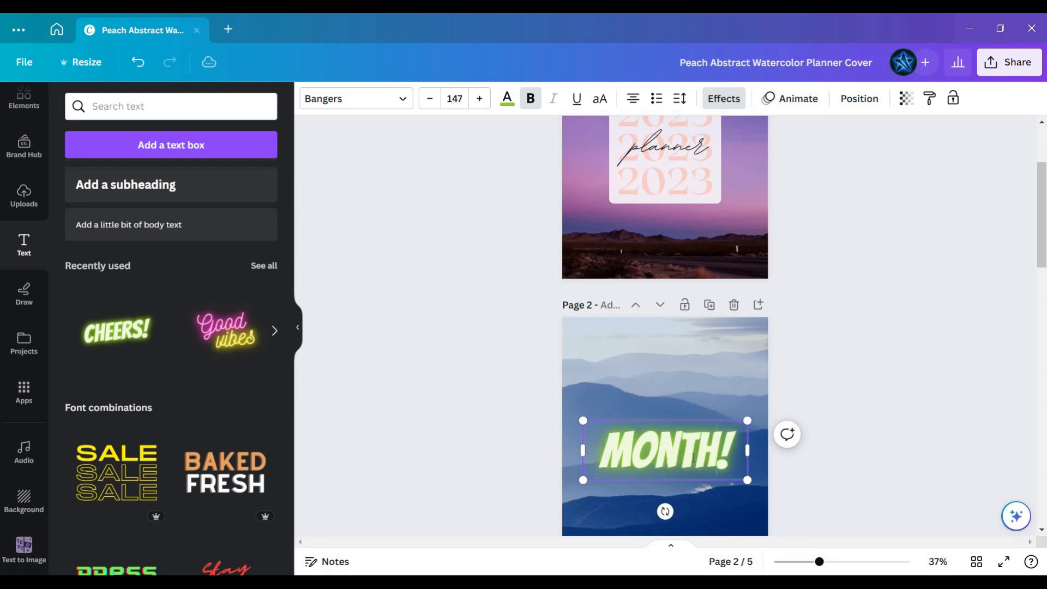
pyautogui.write('LY')
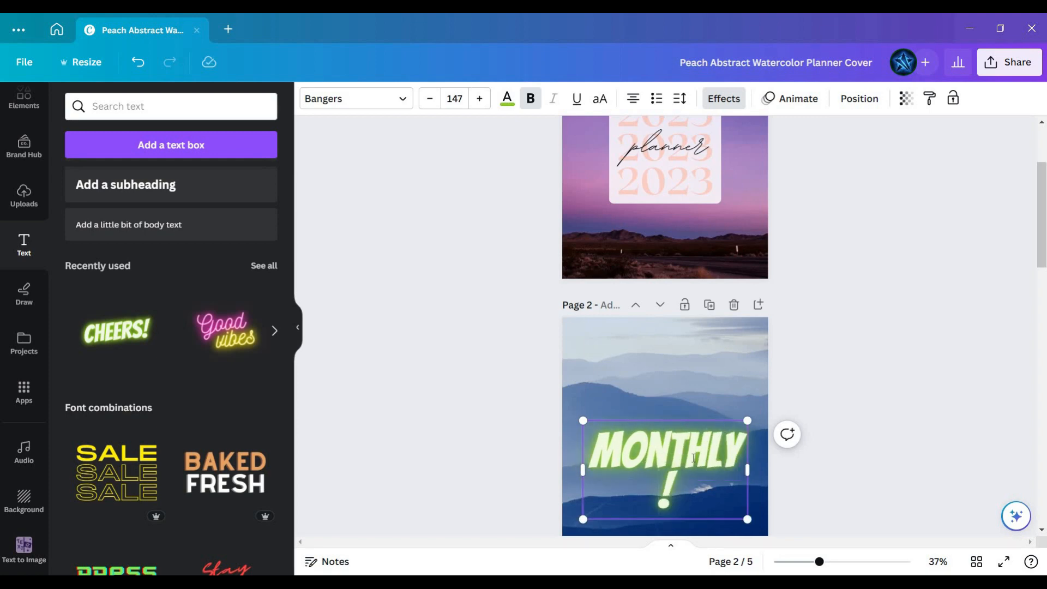
pyautogui.write(' GOALS')
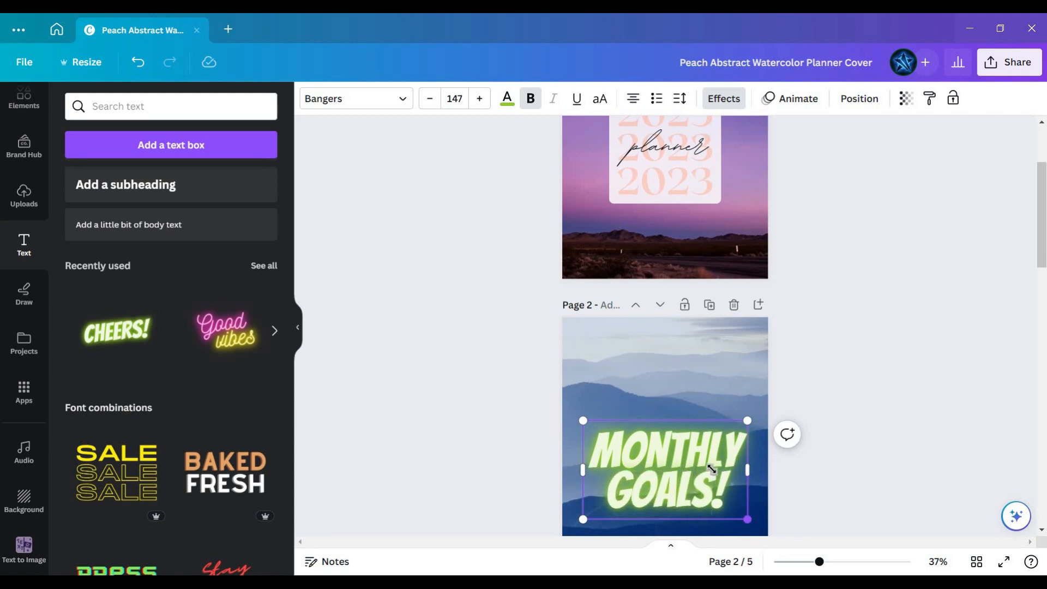
# - Scale the MONTHLY GOALS! text down to size 102 and fit its box across the upper part of page 2
pyautogui.moveTo(712, 468); pyautogui.dragTo(698, 488)
pyautogui.scroll(4, 754, 381)
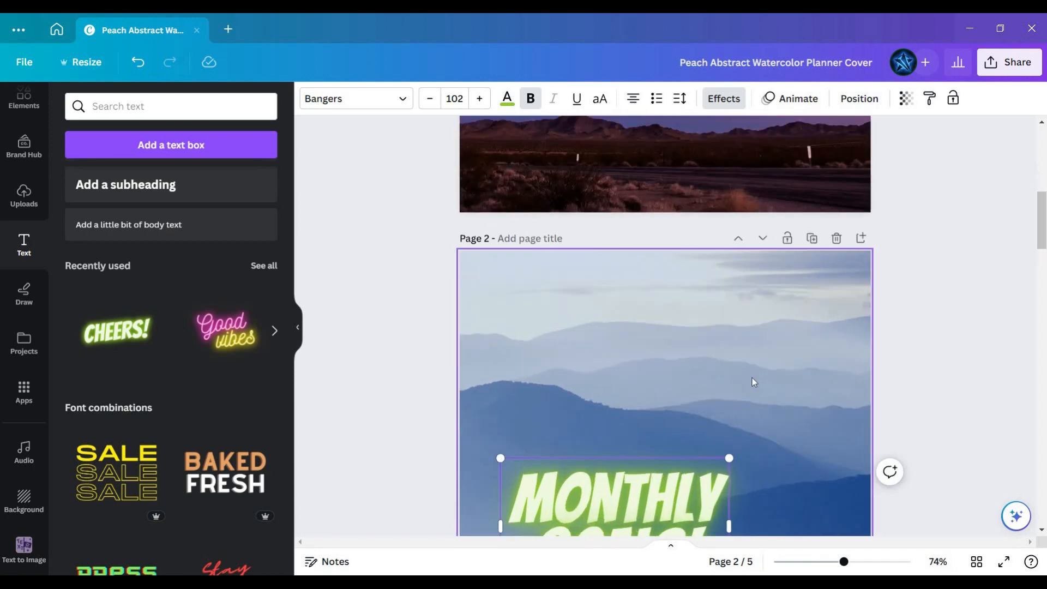
pyautogui.scroll(-4, 754, 382)
pyautogui.scroll(3, 627, 407)
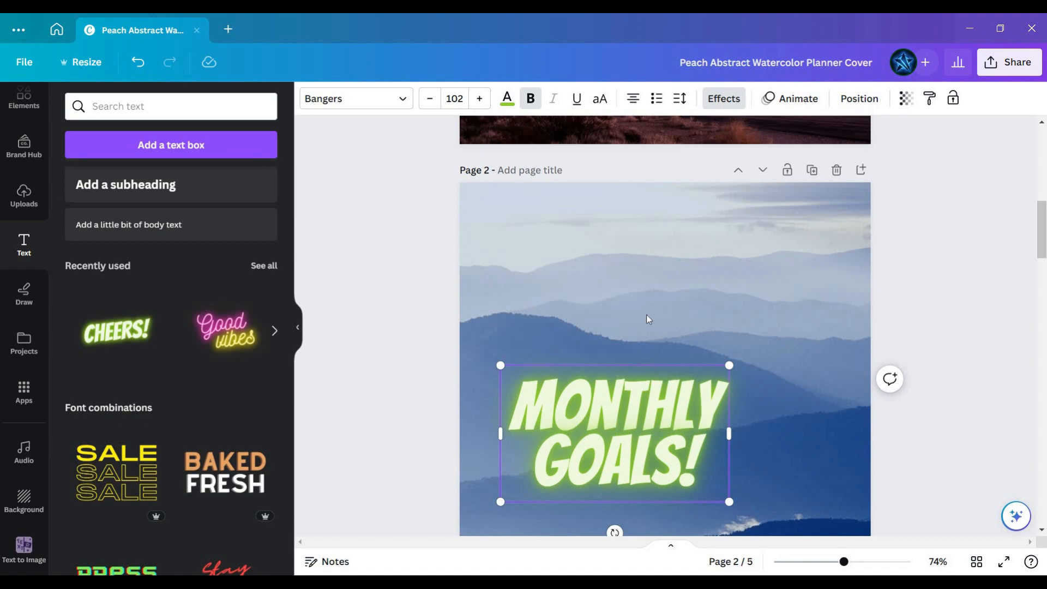
pyautogui.moveTo(648, 319); pyautogui.dragTo(630, 197)
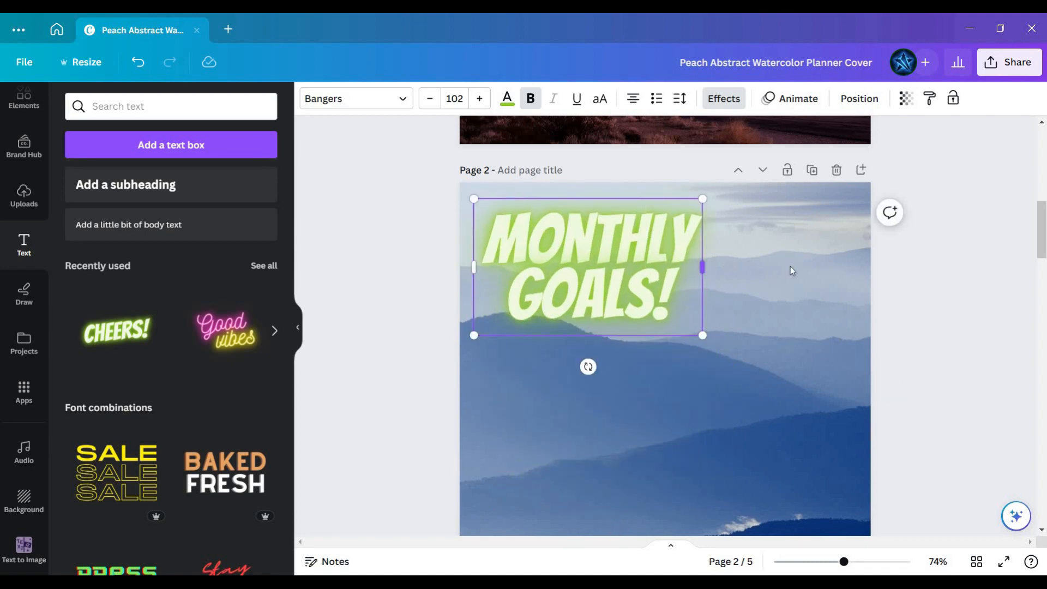
pyautogui.moveTo(791, 270); pyautogui.dragTo(859, 267)
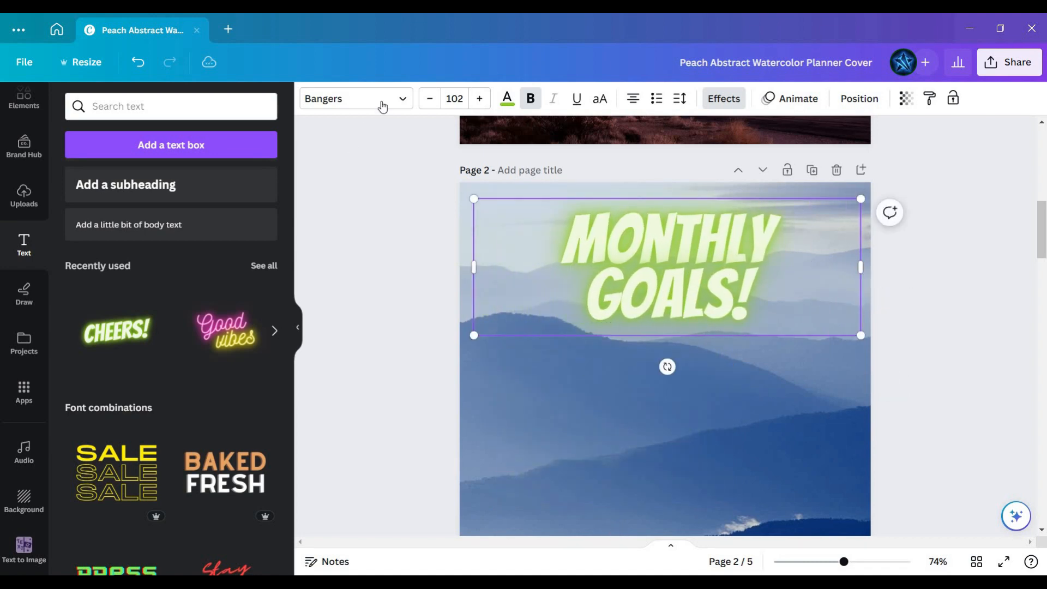
# - Reduce the MONTHLY GOALS! heading to font size 69.7 and left-align it within its box
pyautogui.click(427, 99)
pyautogui.click(427, 99)
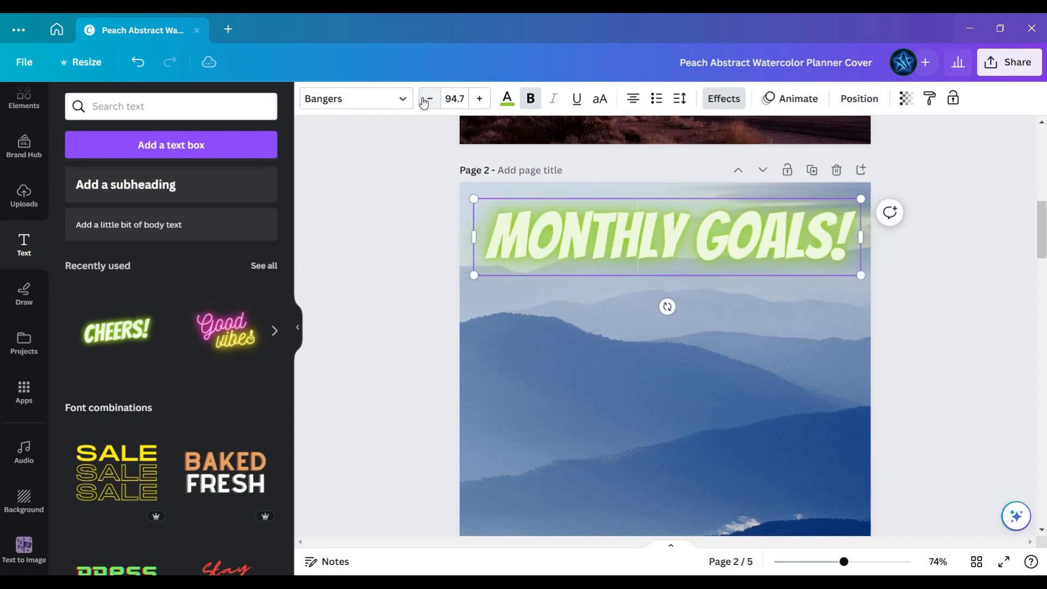
pyautogui.click(427, 99)
pyautogui.click(427, 99)
pyautogui.click(427, 99)
pyautogui.click(427, 99)
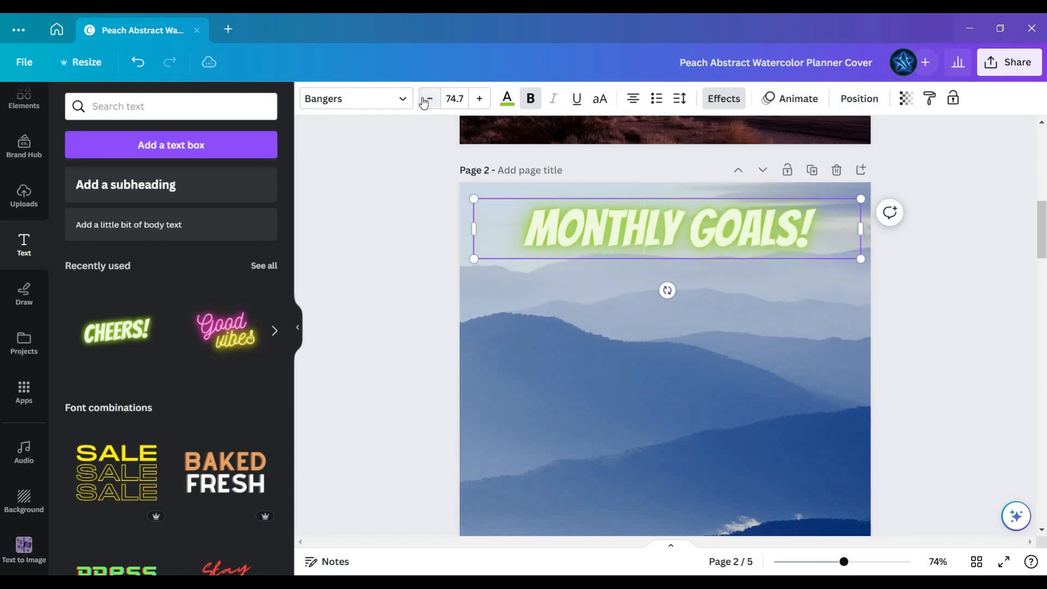
pyautogui.click(426, 98)
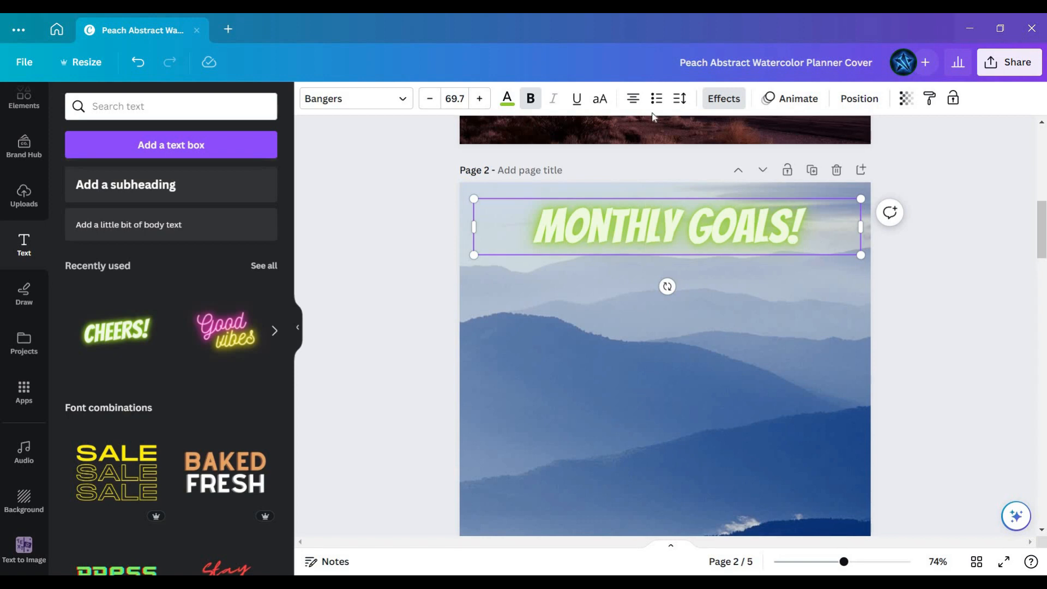
pyautogui.click(632, 98)
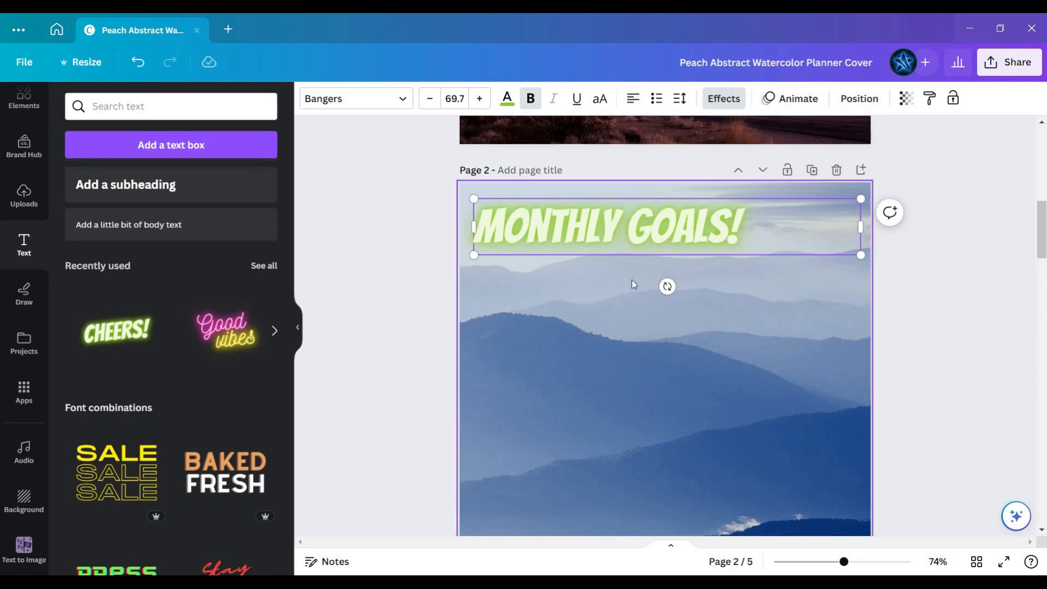
pyautogui.click(576, 265)
pyautogui.click(555, 201)
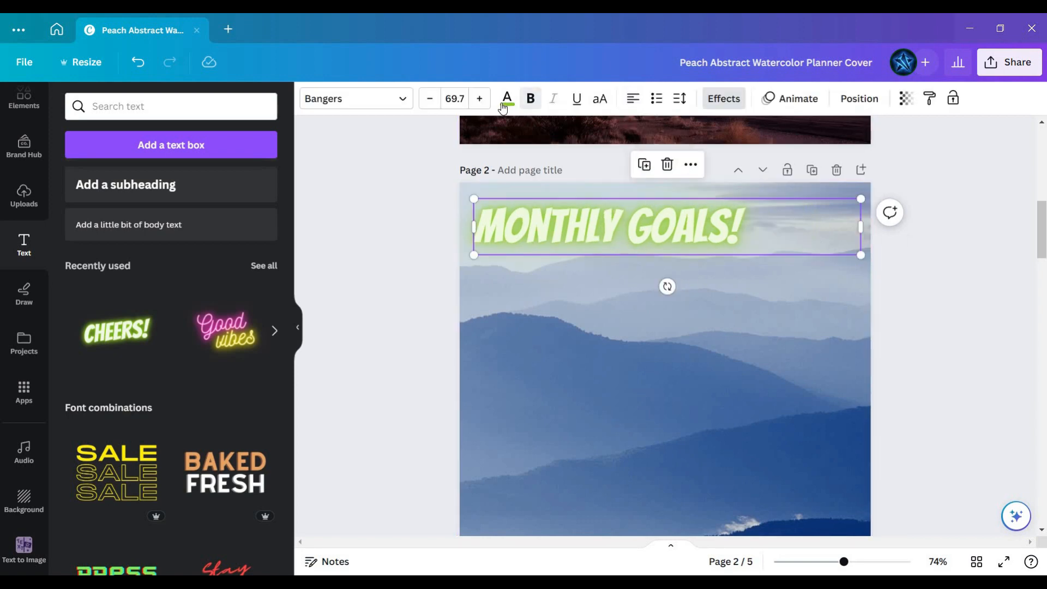
# - Change the heading's font to RoxboroughCF and capitalize its first letter so it reads "Monthly goals!"
pyautogui.click(504, 103)
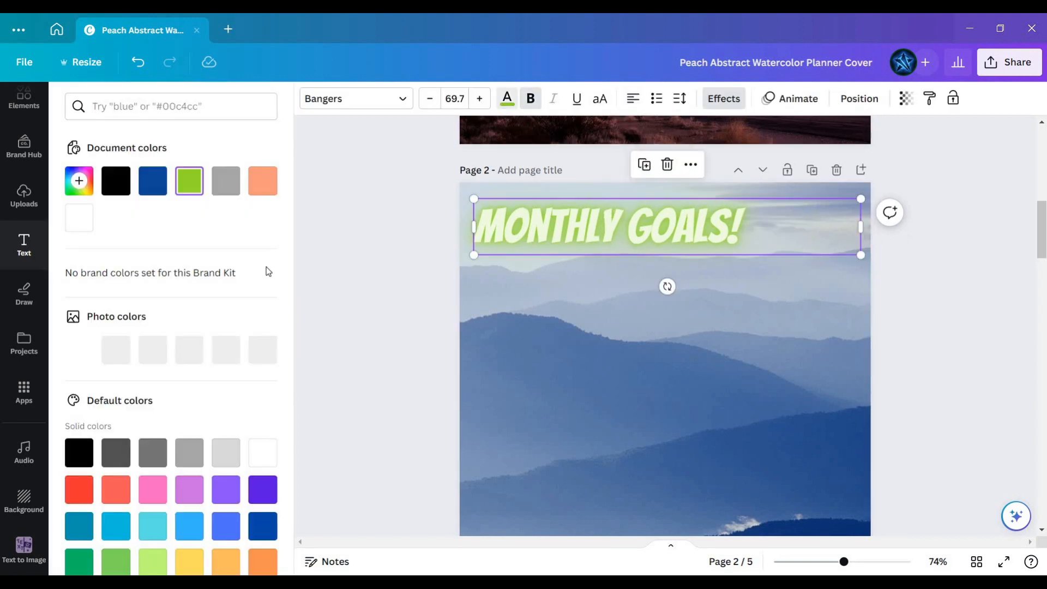
pyautogui.click(367, 100)
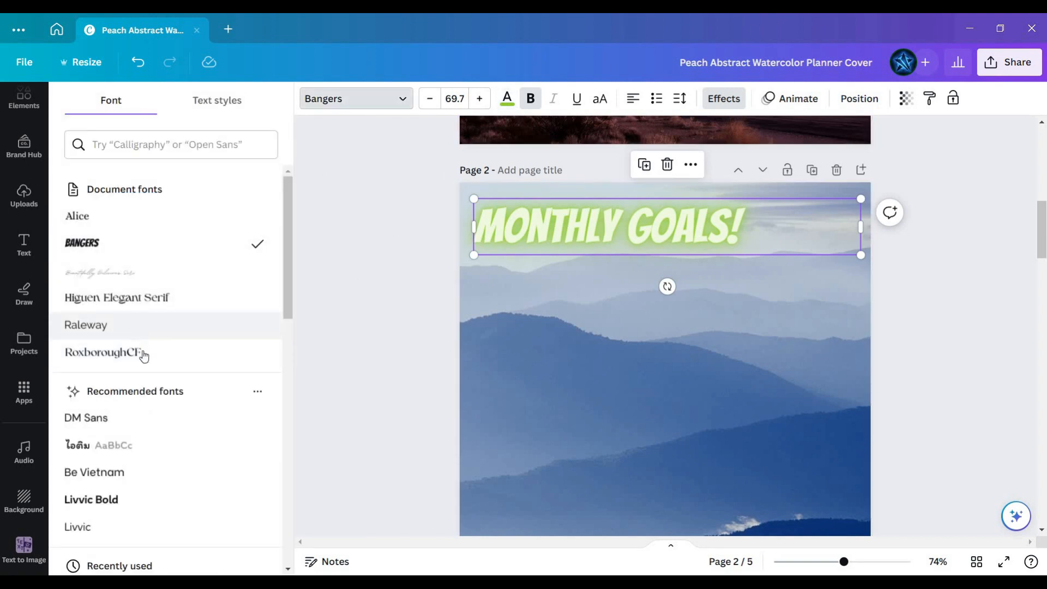
pyautogui.click(142, 332)
pyautogui.click(143, 355)
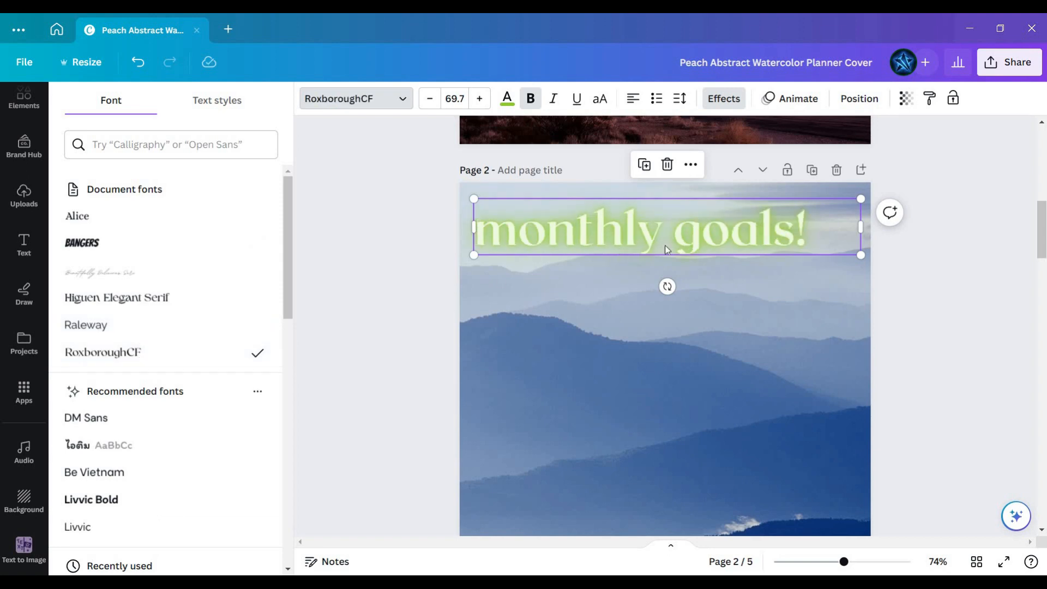
pyautogui.click(511, 230)
pyautogui.press('BackSpace')
pyautogui.write('M')
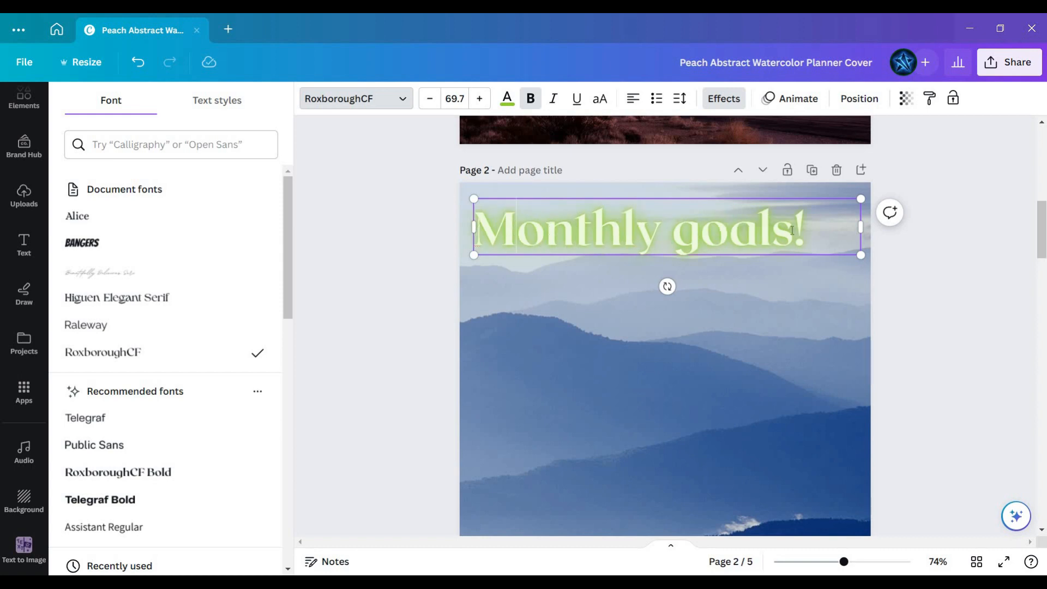
# - Try the heading's Neon effect at intensity 1 and at intensity 60
pyautogui.click(723, 98)
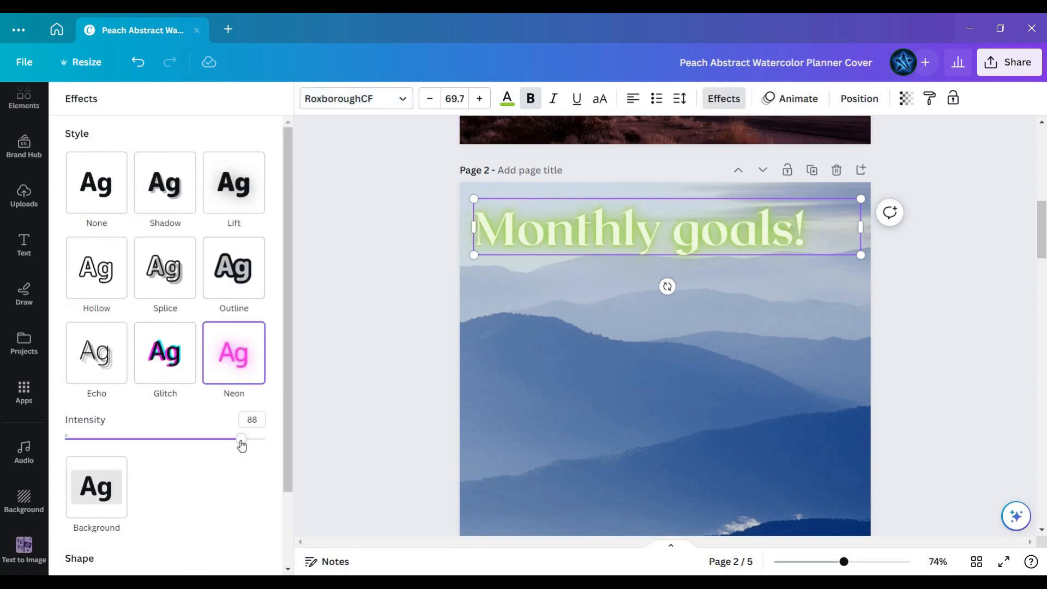
pyautogui.moveTo(112, 444); pyautogui.dragTo(65, 438)
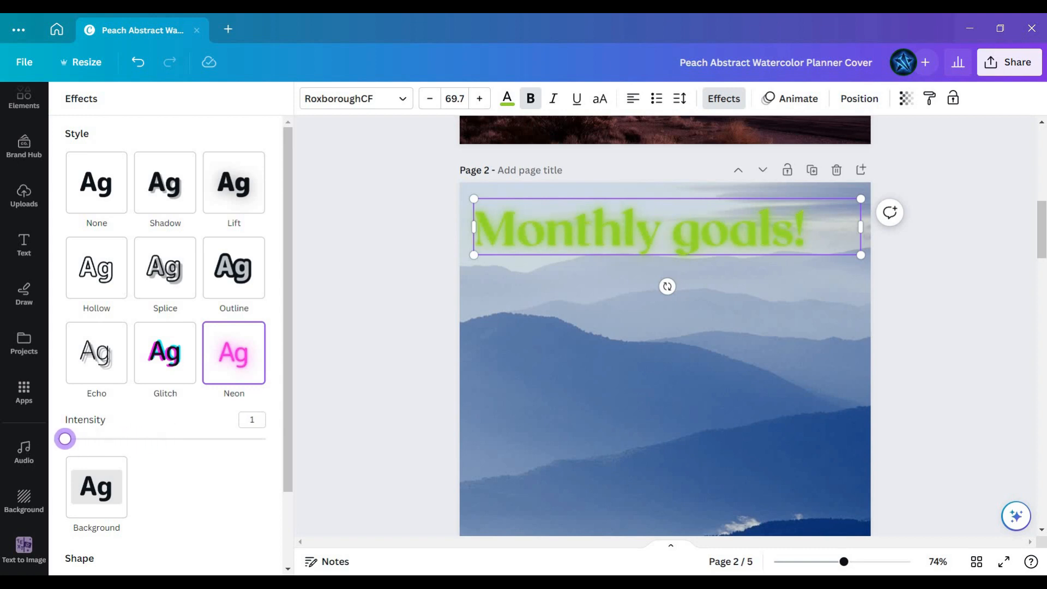
pyautogui.moveTo(325, 445); pyautogui.dragTo(370, 445)
pyautogui.click(185, 443)
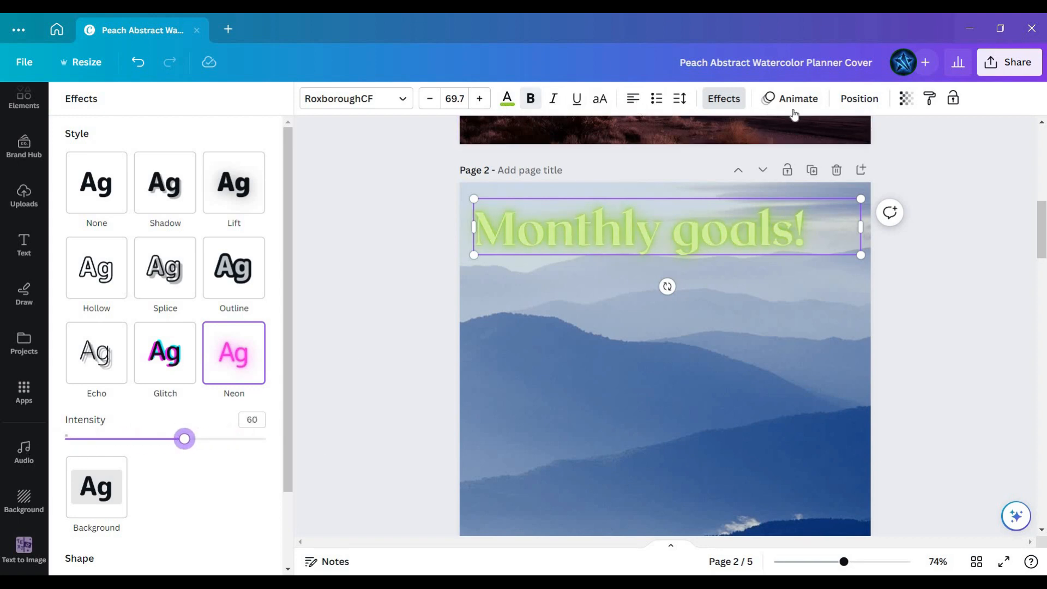
# - Apply the Splice text effect to the "Monthly goals!" heading, comparing it with the Shadow and Lift effects
pyautogui.click(723, 102)
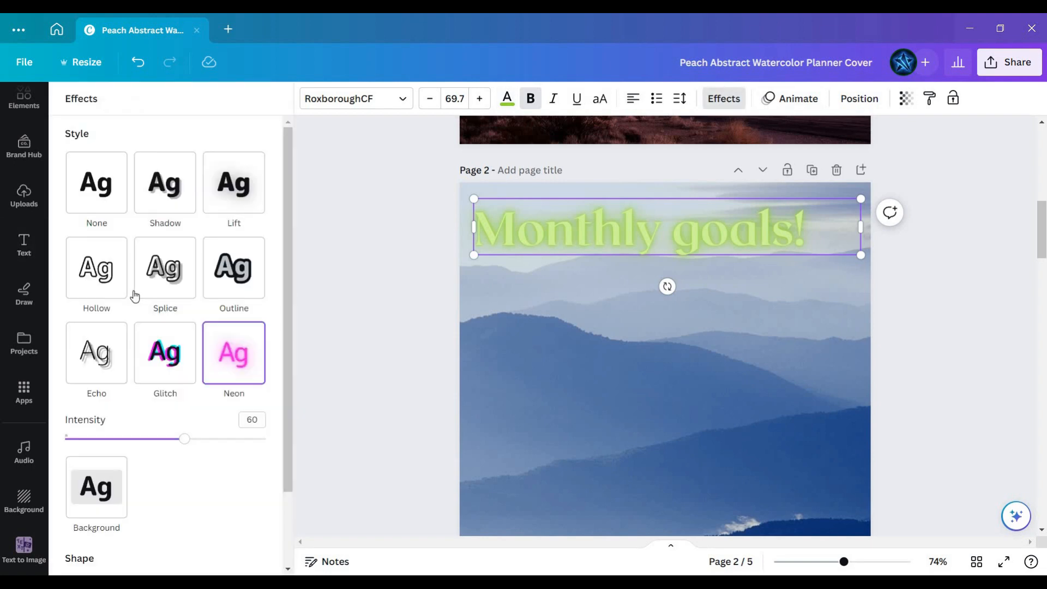
pyautogui.click(169, 291)
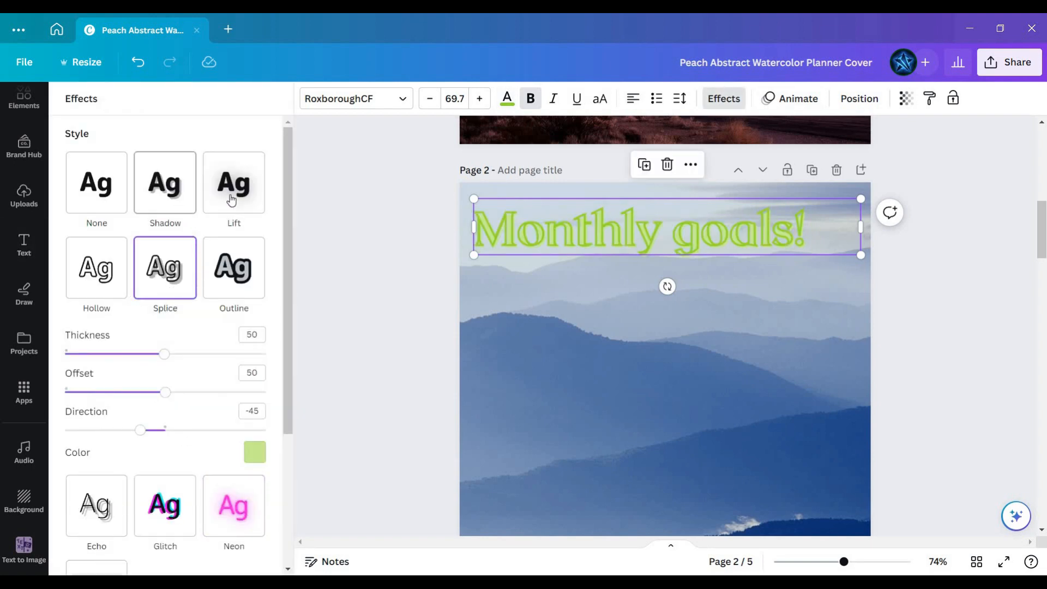
pyautogui.click(165, 183)
pyautogui.click(233, 186)
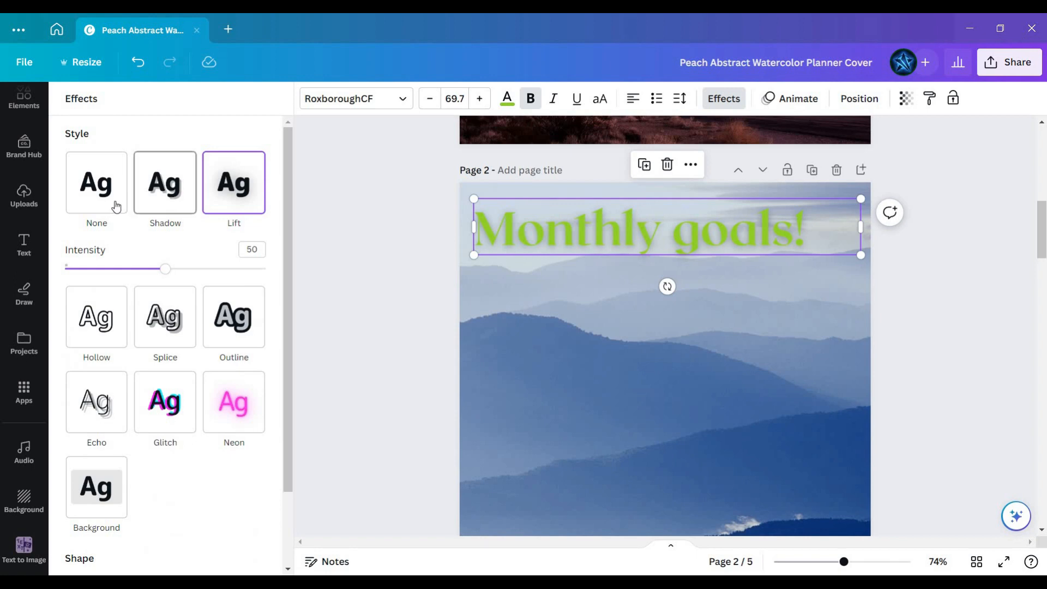
pyautogui.click(164, 183)
pyautogui.scroll(-4, 166, 272)
pyautogui.click(164, 225)
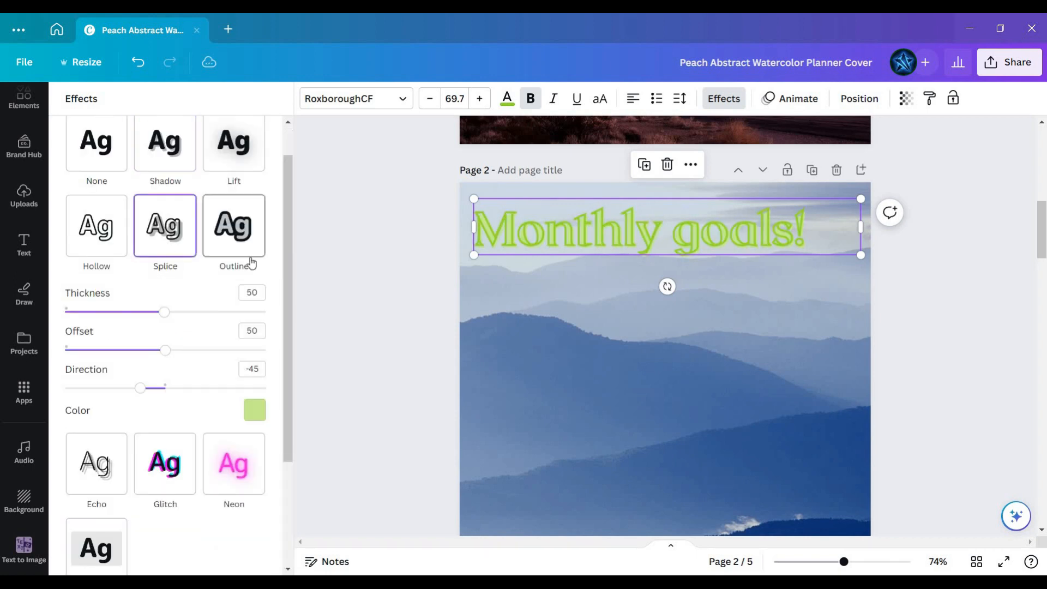
# - Change the text color of the "Monthly goals!" heading to black
pyautogui.click(954, 319)
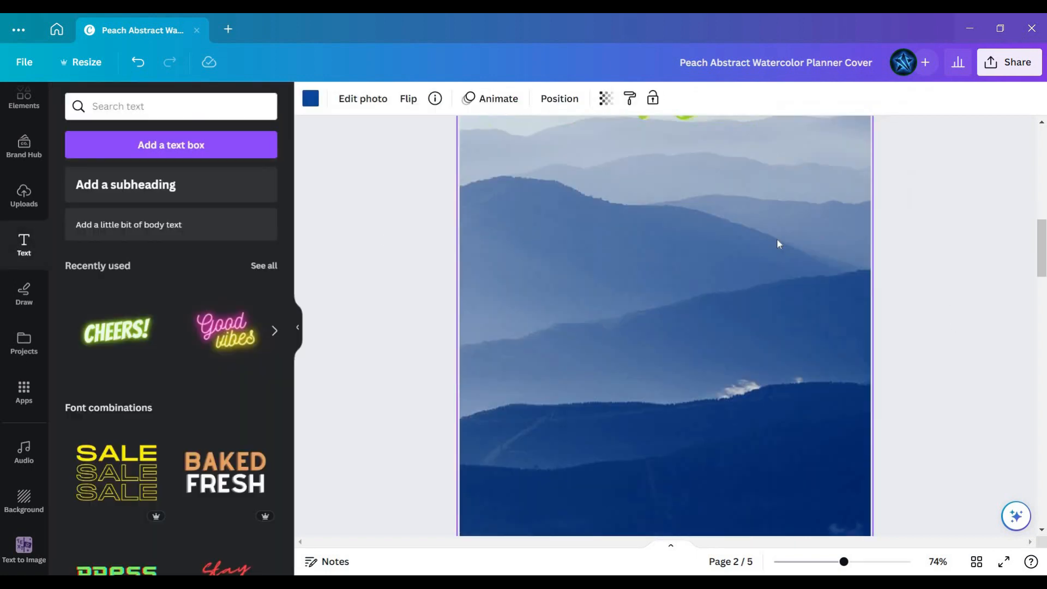
pyautogui.click(734, 246)
pyautogui.click(507, 99)
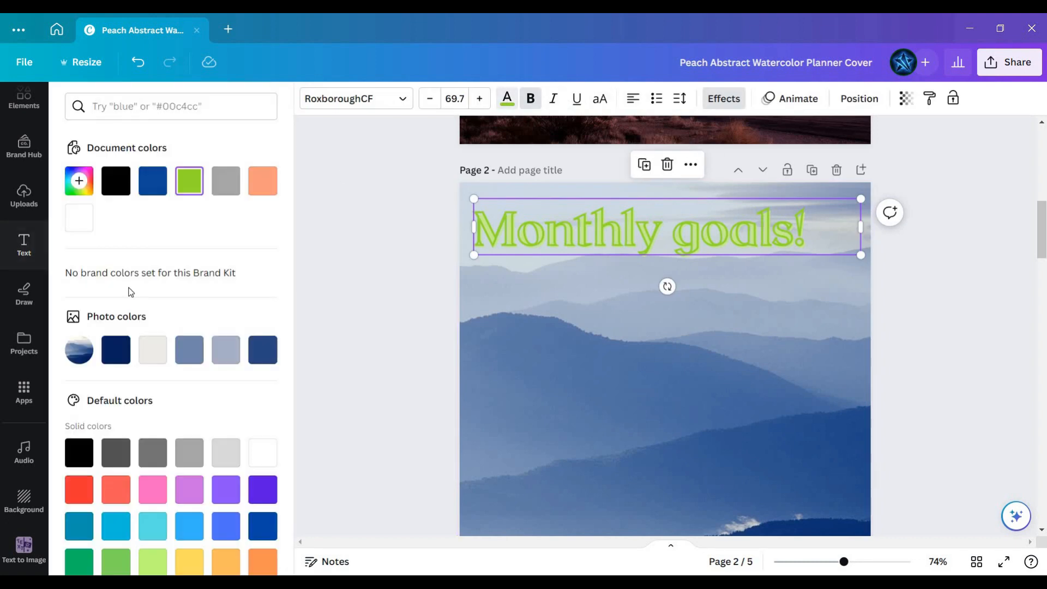
pyautogui.scroll(-1, 164, 403)
pyautogui.click(79, 397)
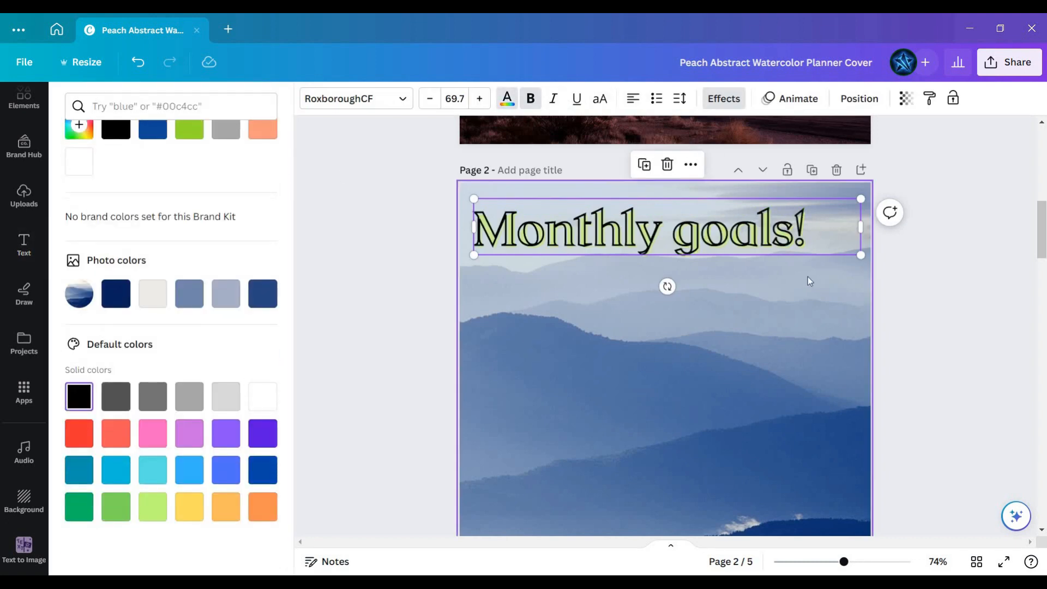
# - Shrink the "Monthly goals!" heading proportionally to font size 64.1 from its lower-right corner
pyautogui.scroll(-2, 799, 282)
pyautogui.scroll(2, 800, 282)
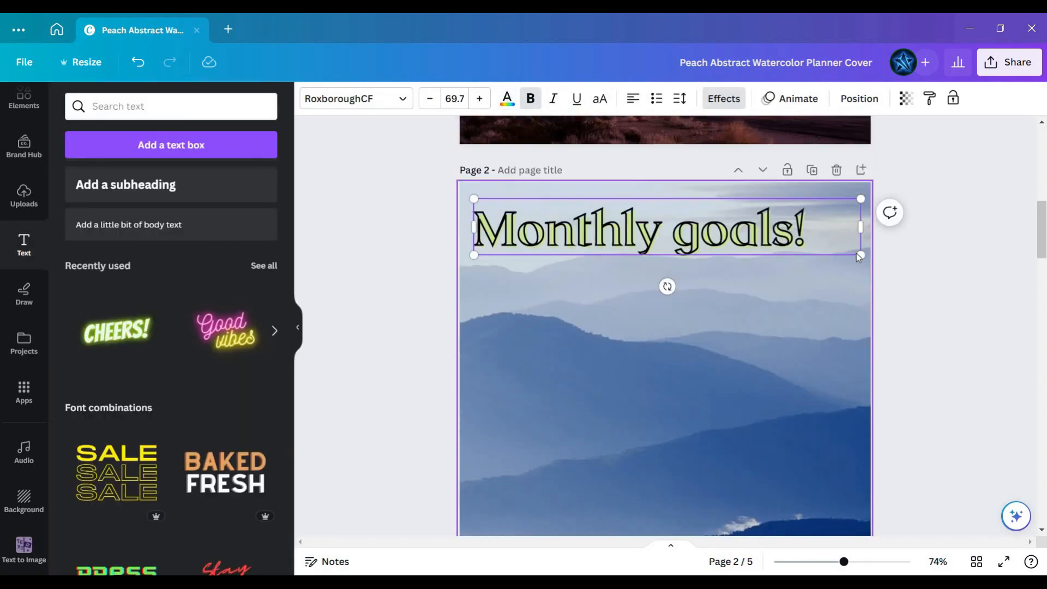
pyautogui.moveTo(858, 253); pyautogui.dragTo(830, 249)
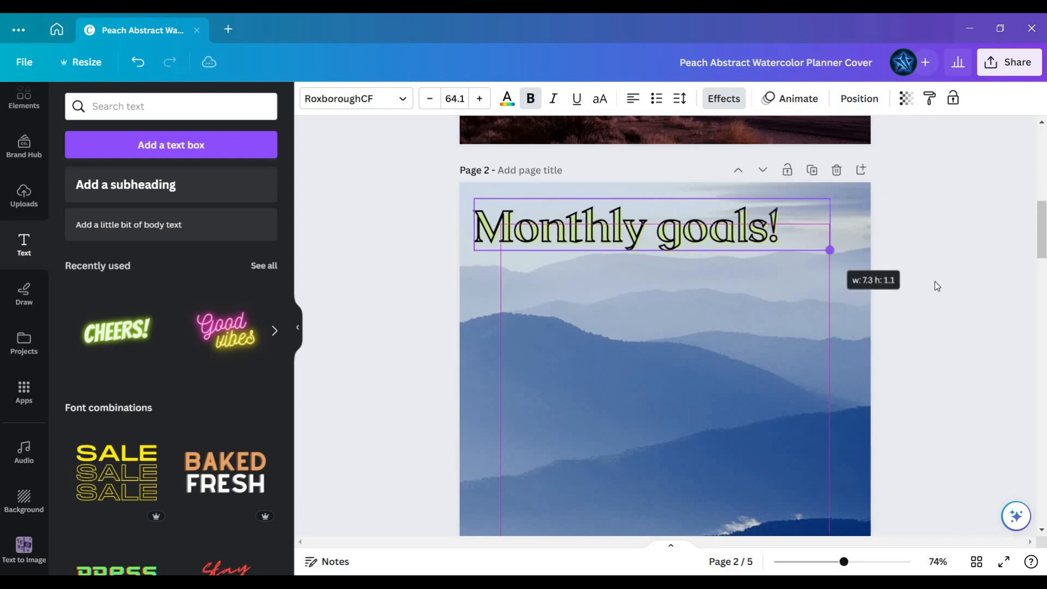
pyautogui.click(824, 295)
pyautogui.scroll(-3, 553, 283)
pyautogui.scroll(-1, 631, 260)
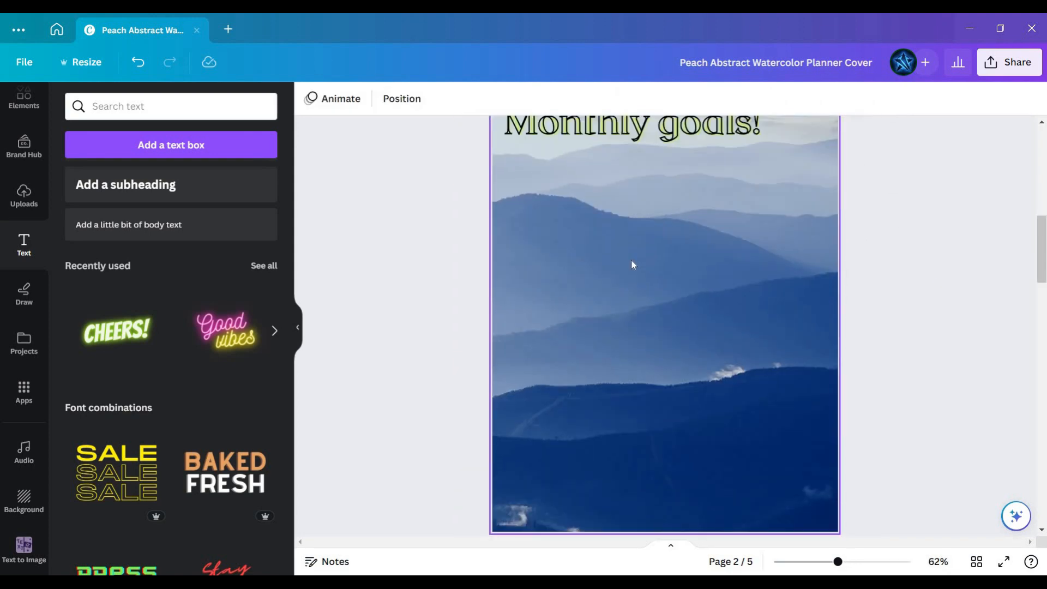
# - Add a subheading reading JAN to page 2 and place it below the start of the "Monthly goals!" heading
pyautogui.scroll(1, 622, 239)
pyautogui.scroll(-2, 624, 243)
pyautogui.scroll(3, 577, 228)
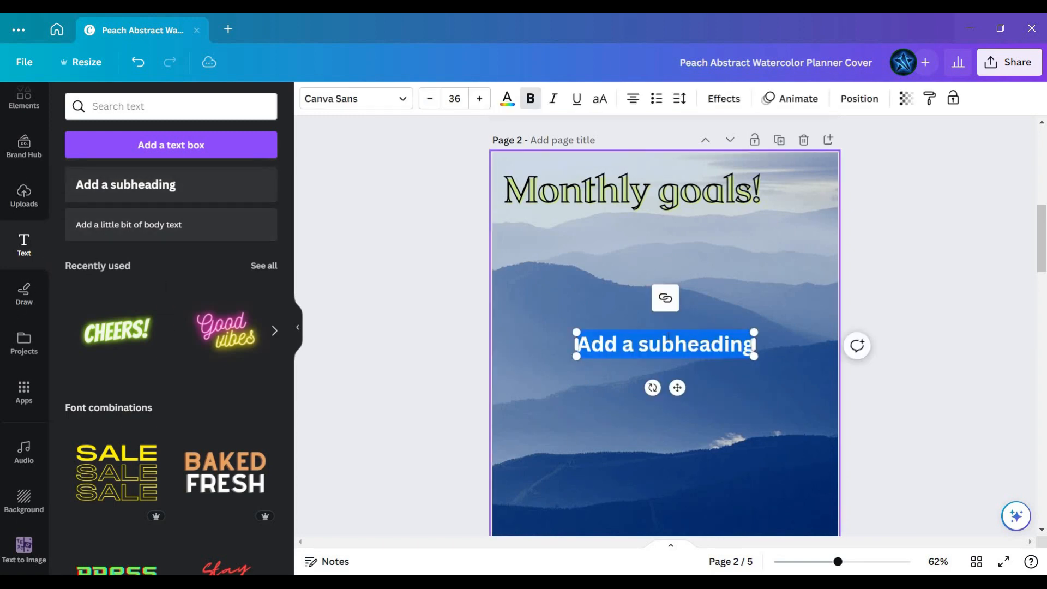
pyautogui.doubleClick(668, 336)
pyautogui.press('BackSpace')
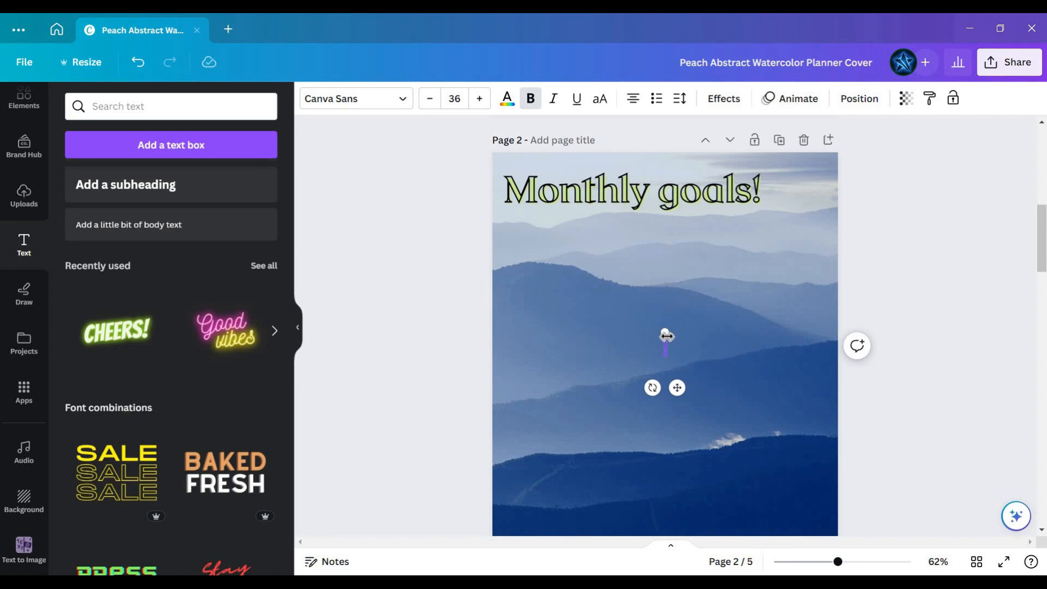
pyautogui.write('JA')
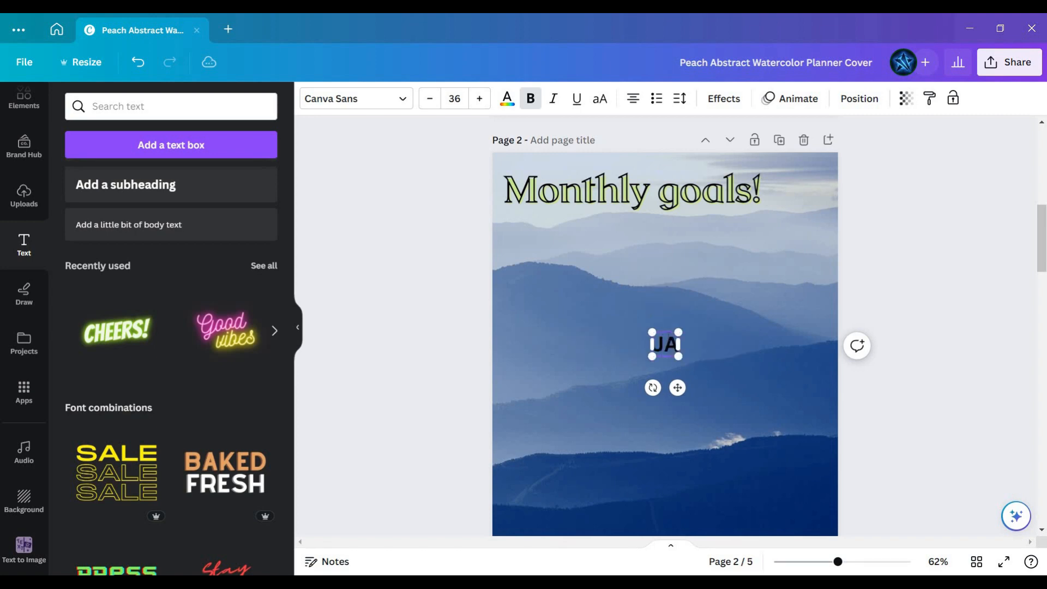
pyautogui.write('N')
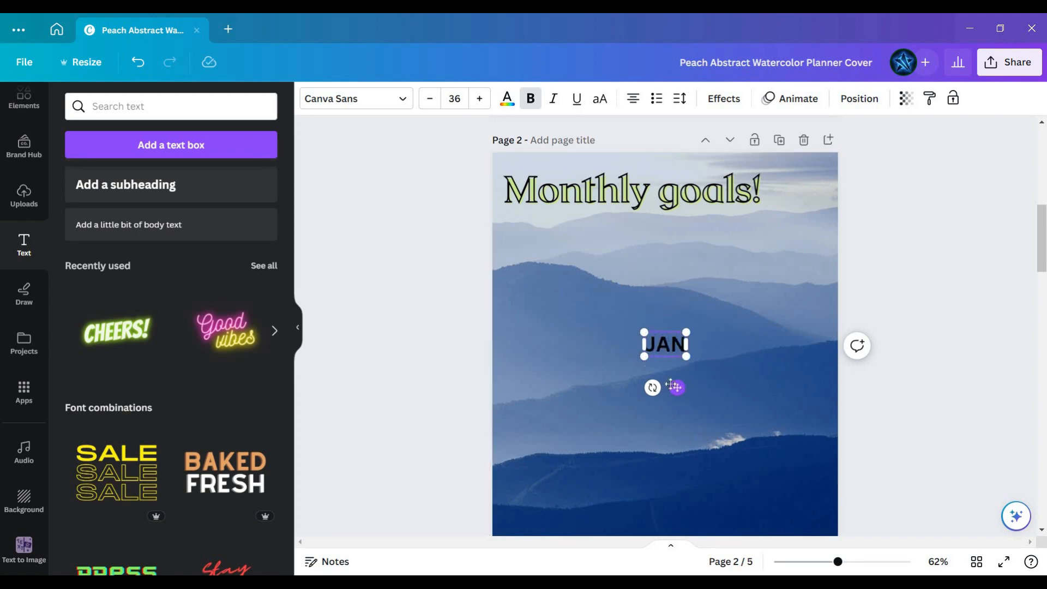
pyautogui.moveTo(560, 309); pyautogui.dragTo(545, 302)
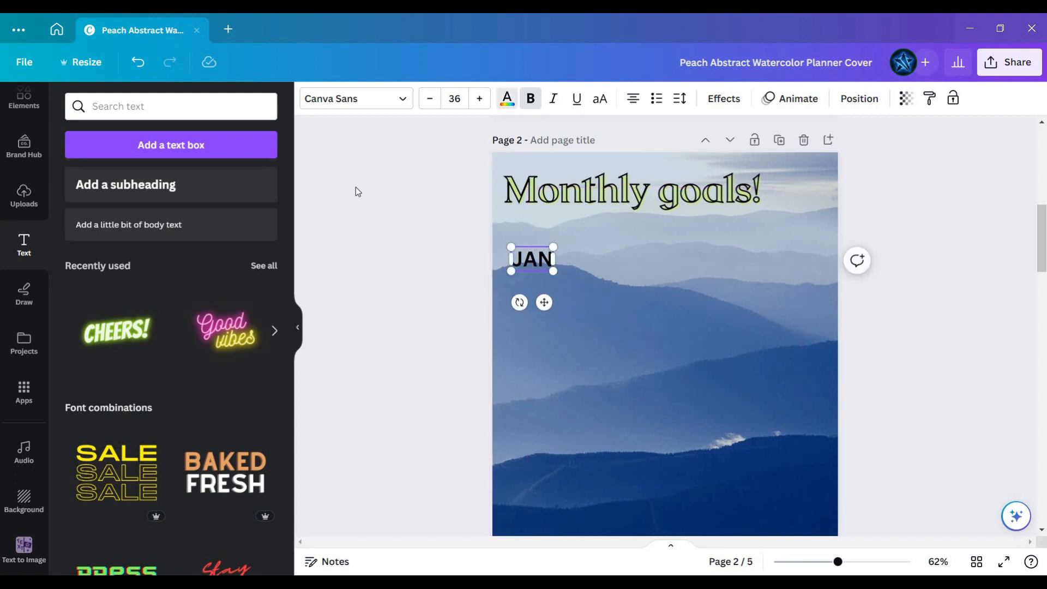
# - Color the JAN subheading's text pink from the default solid colors
pyautogui.scroll(-1, 147, 420)
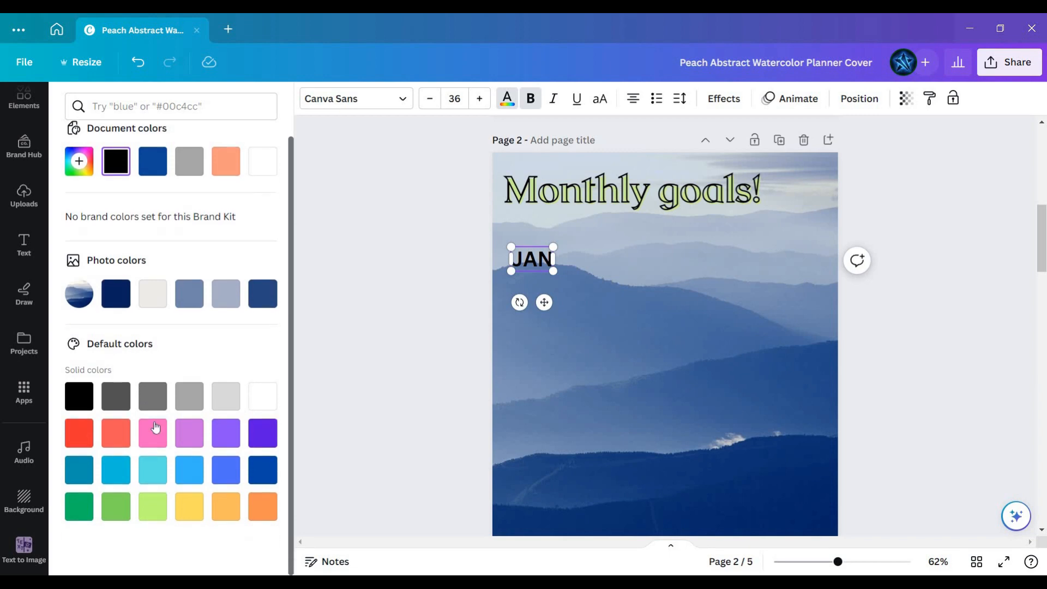
pyautogui.click(153, 431)
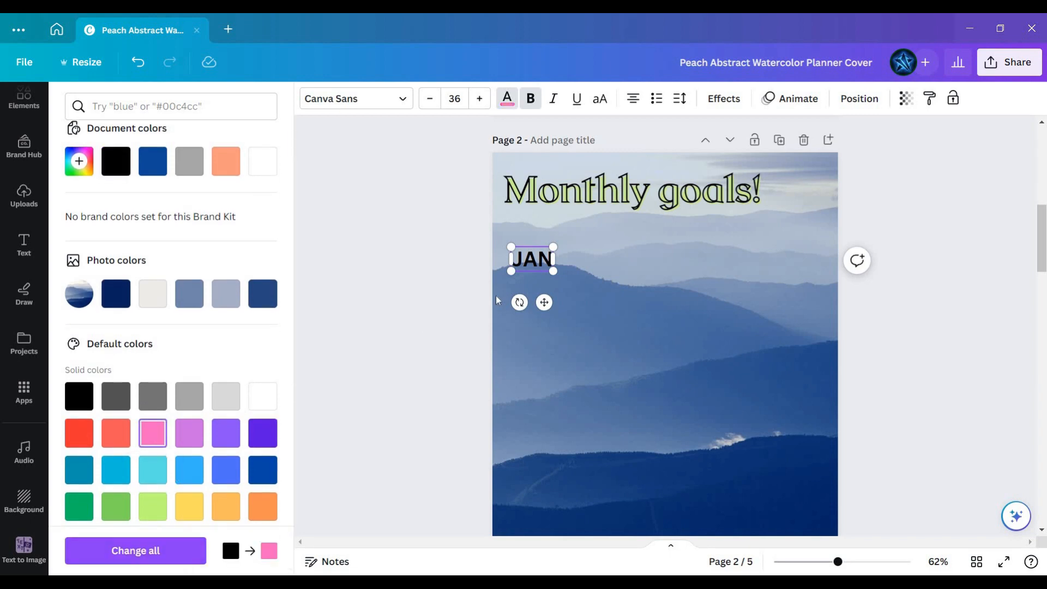
pyautogui.hotkey('ctrl', 'a')
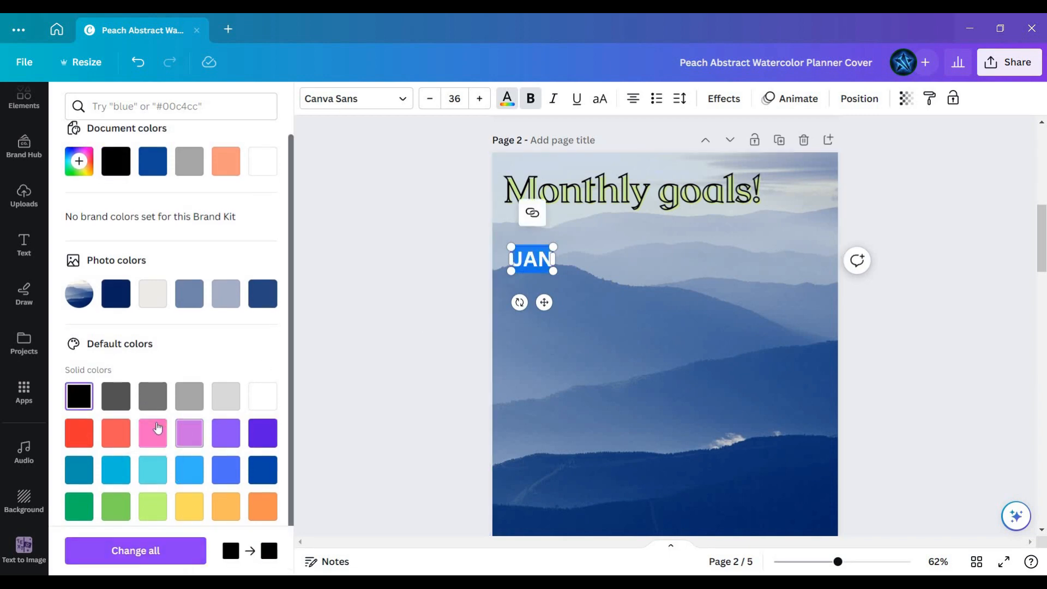
pyautogui.click(566, 299)
# - Apply the Splice effect to JAN after comparing Neon, Lift and Outline, and change its text color to black
pyautogui.click(537, 261)
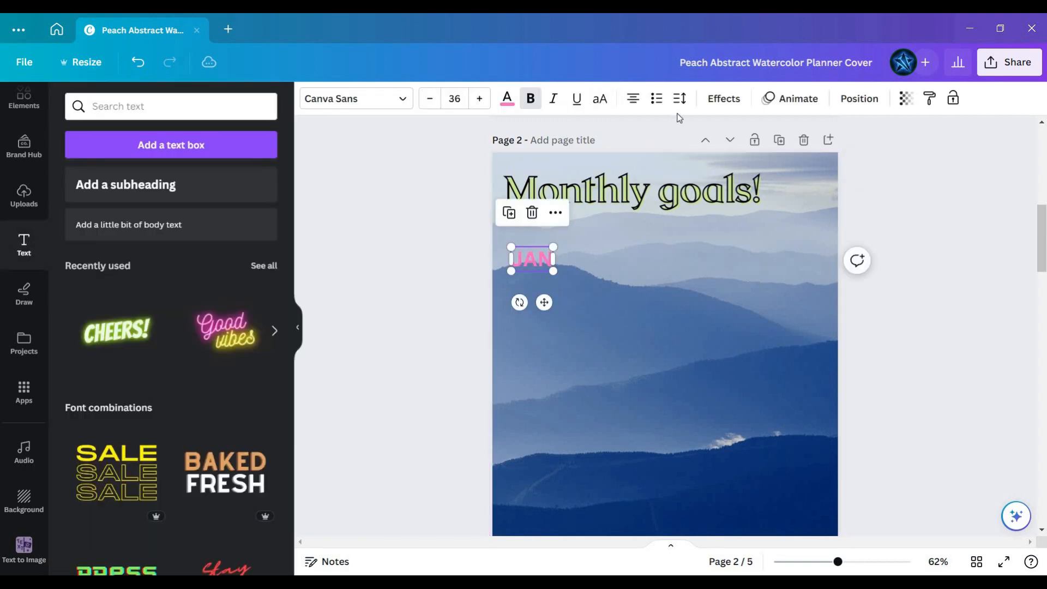
pyautogui.click(724, 98)
pyautogui.click(249, 373)
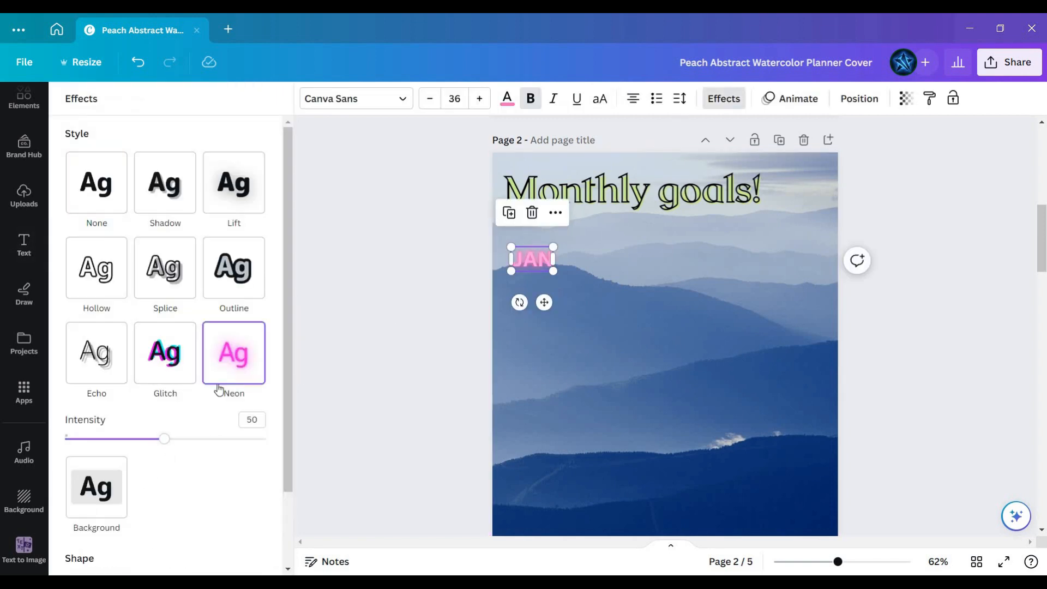
pyautogui.click(234, 181)
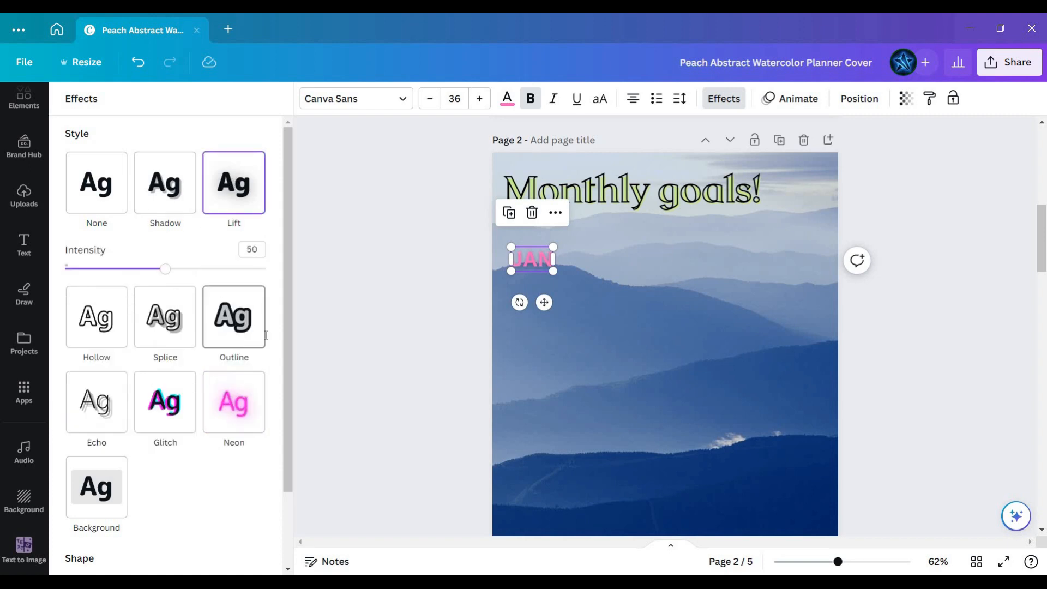
pyautogui.click(234, 335)
pyautogui.click(167, 279)
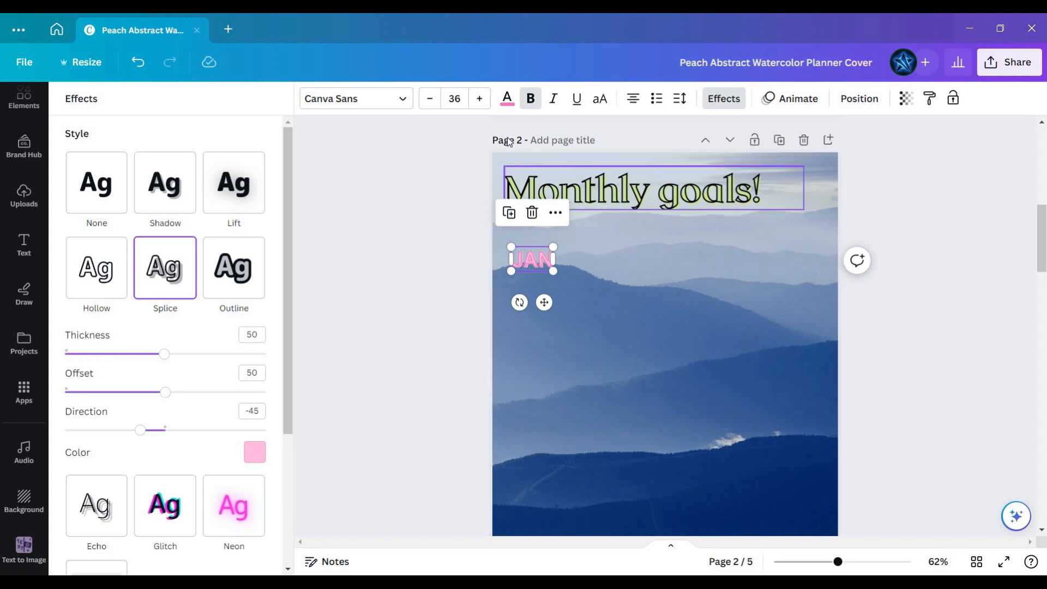
pyautogui.click(507, 99)
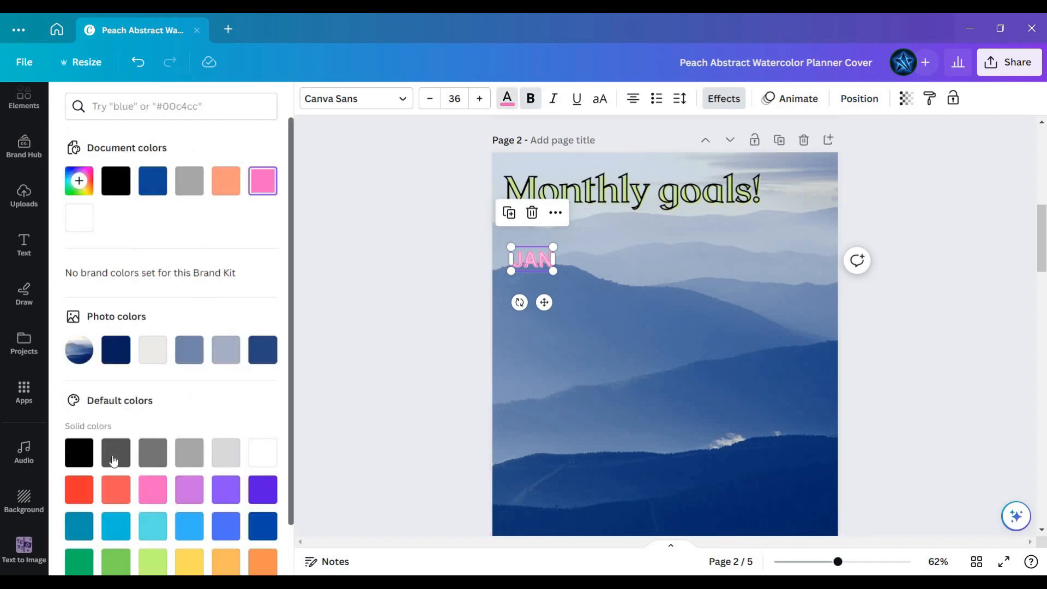
pyautogui.click(76, 459)
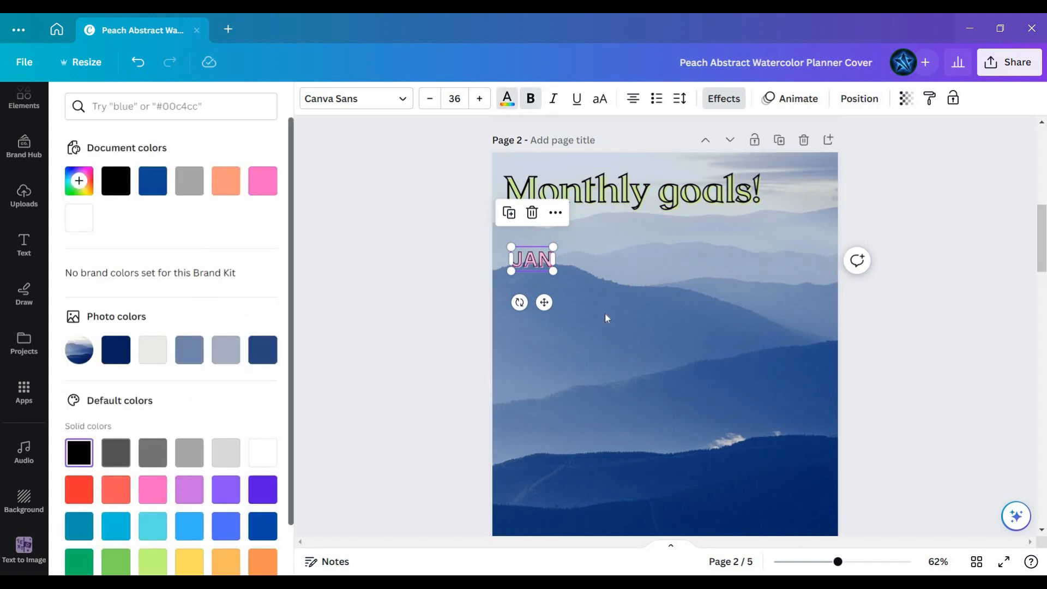
# - Enlarge the JAN label slightly and align its left edge with the "Monthly goals!" heading
pyautogui.click(548, 279)
pyautogui.click(550, 267)
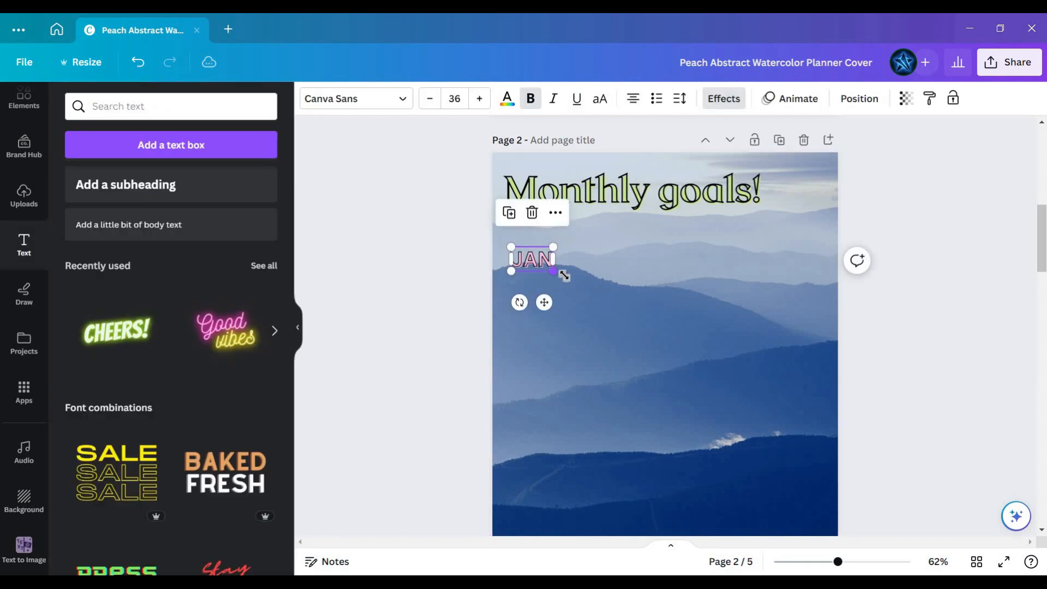
pyautogui.moveTo(564, 276); pyautogui.dragTo(537, 268)
pyautogui.click(523, 271)
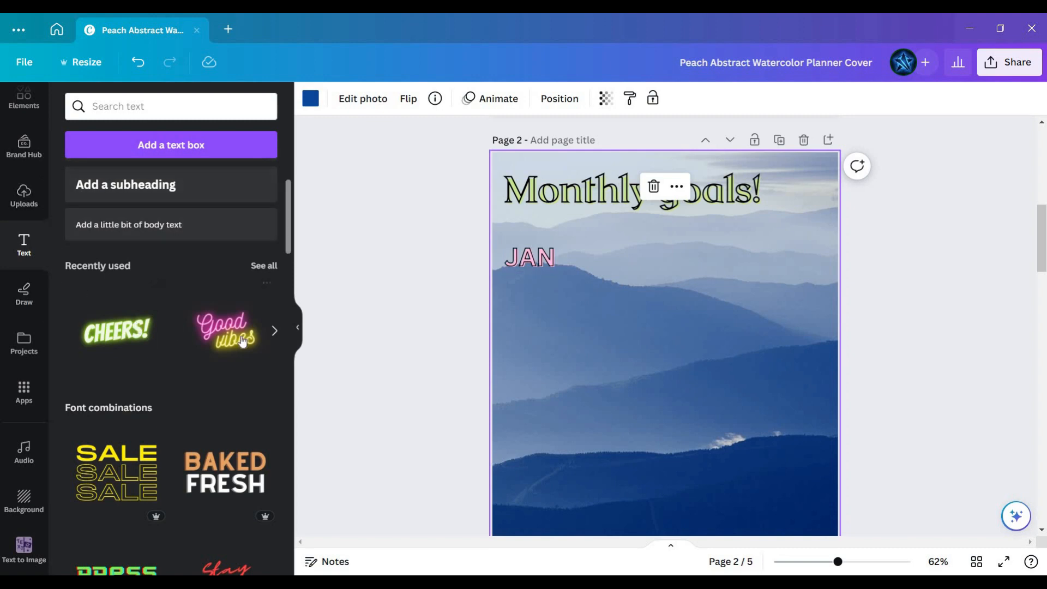
# - Add another subheading reading FEB and place it directly below JAN
pyautogui.scroll(-1, 71, 379)
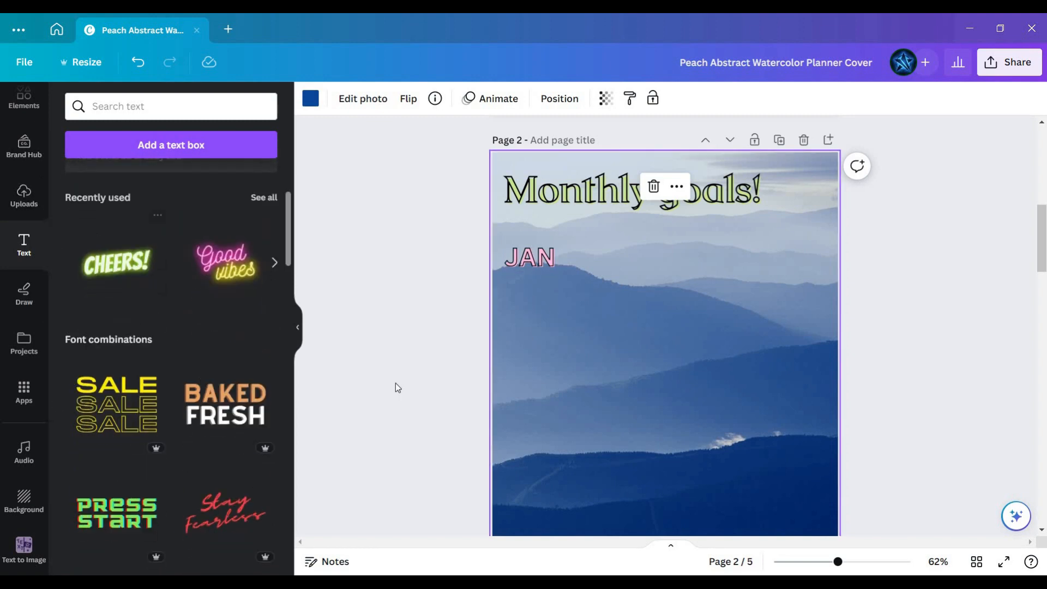
pyautogui.click(537, 265)
pyautogui.click(399, 285)
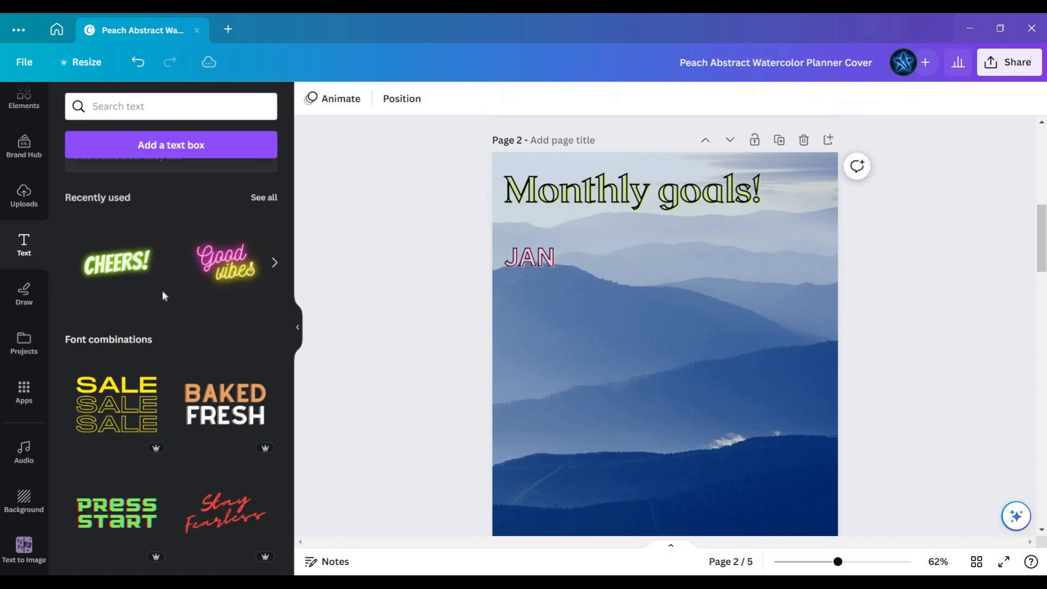
pyautogui.scroll(-1, 206, 337)
pyautogui.scroll(2, 205, 338)
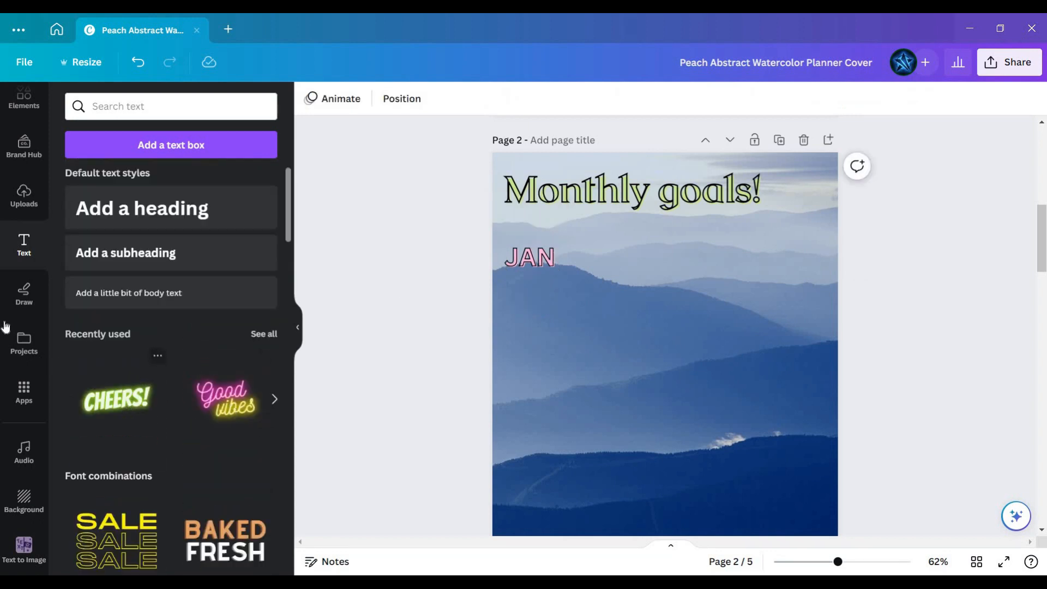
pyautogui.scroll(1, 24, 272)
pyautogui.click(183, 320)
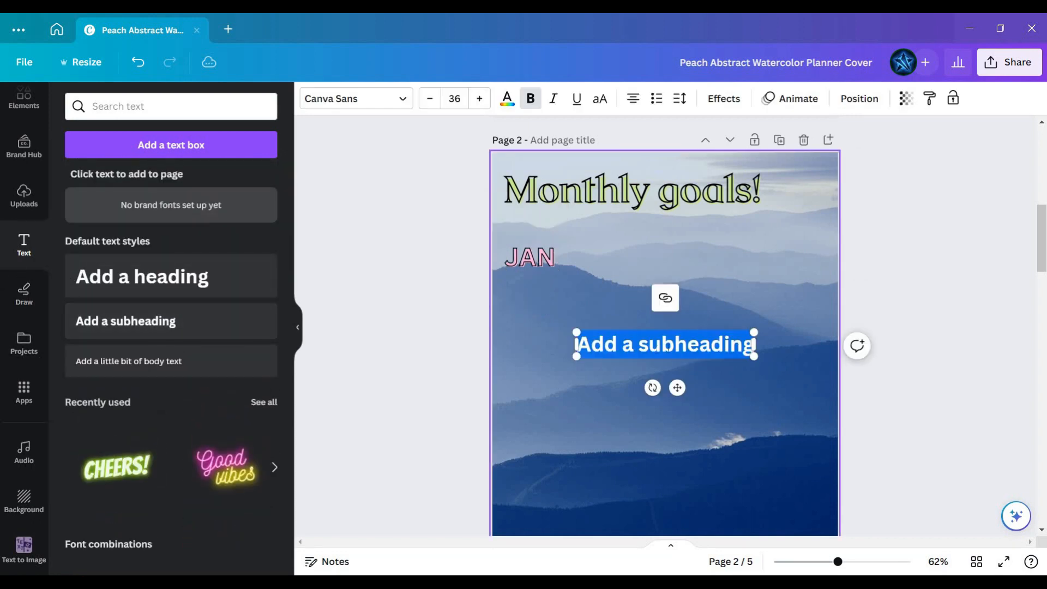
pyautogui.press('BackSpace')
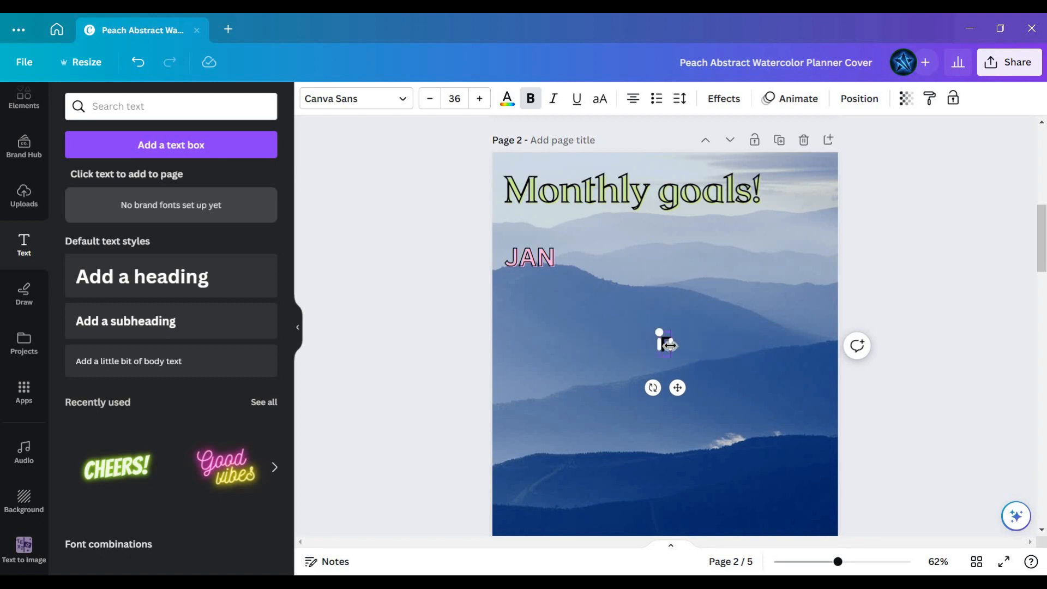
pyautogui.write('FEB')
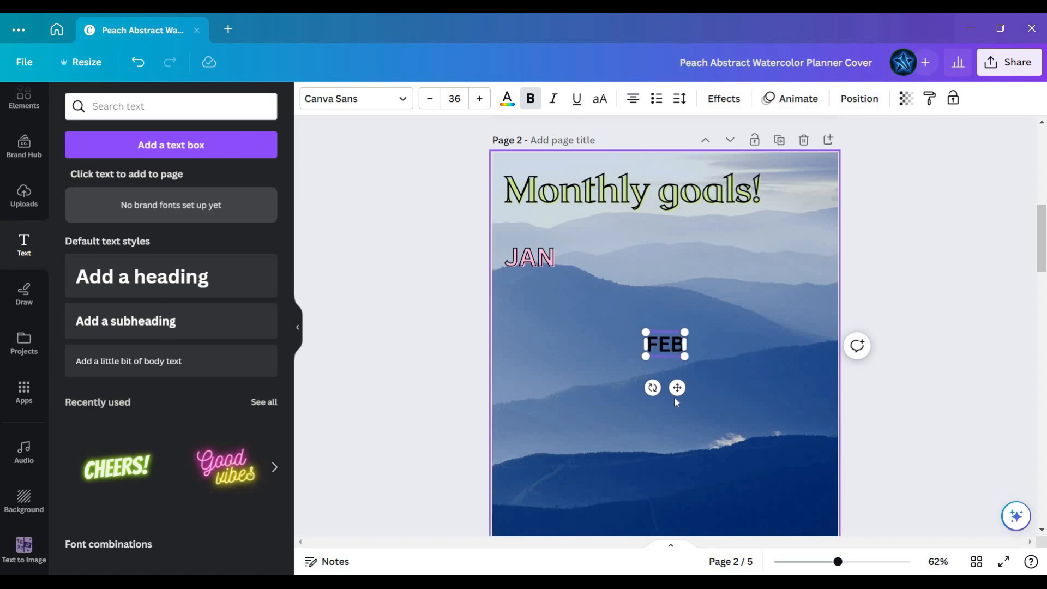
pyautogui.moveTo(677, 390); pyautogui.dragTo(534, 342)
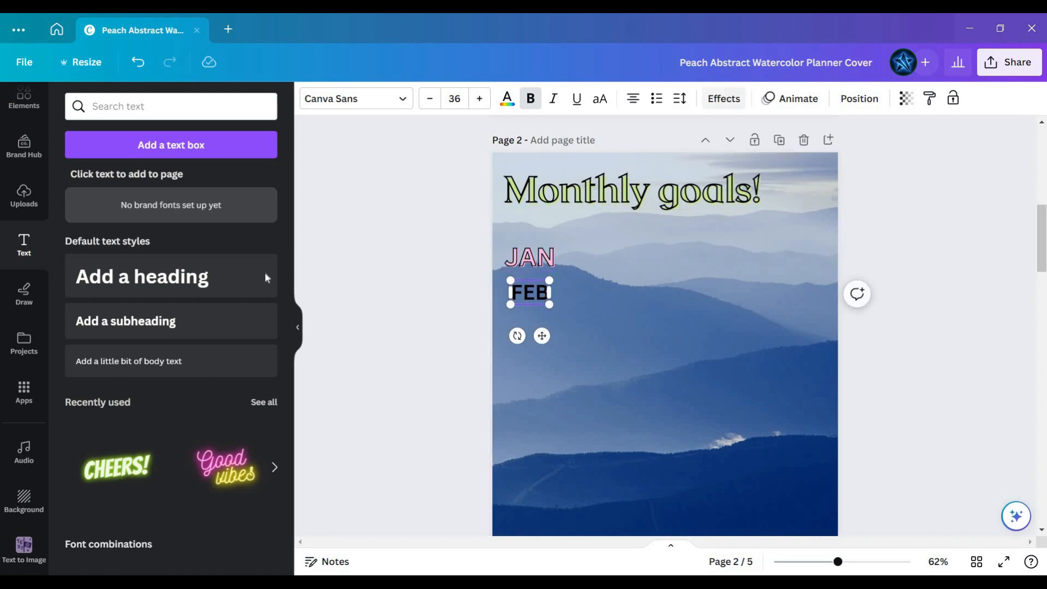
# - Apply the Splice effect to the FEB label and color its text red, comparing purple, violet, pink and coral
pyautogui.click(163, 290)
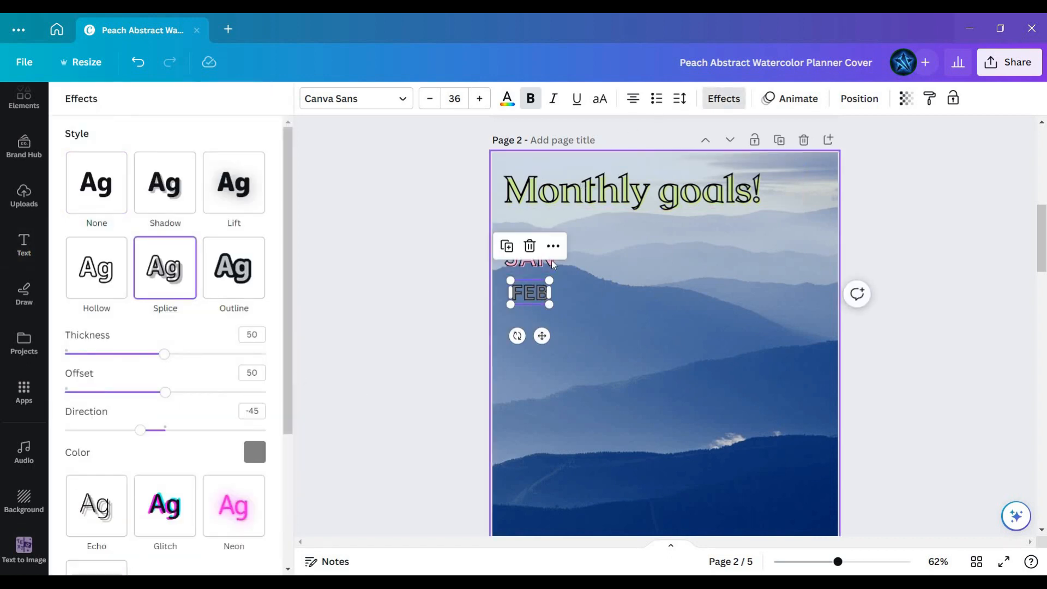
pyautogui.click(507, 98)
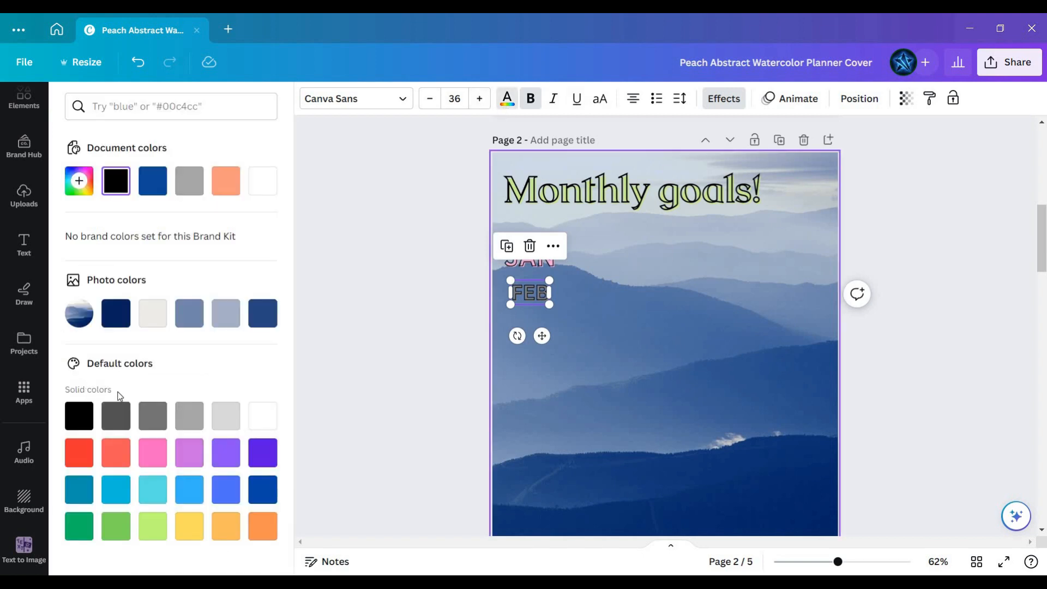
pyautogui.scroll(-1, 156, 451)
pyautogui.click(189, 433)
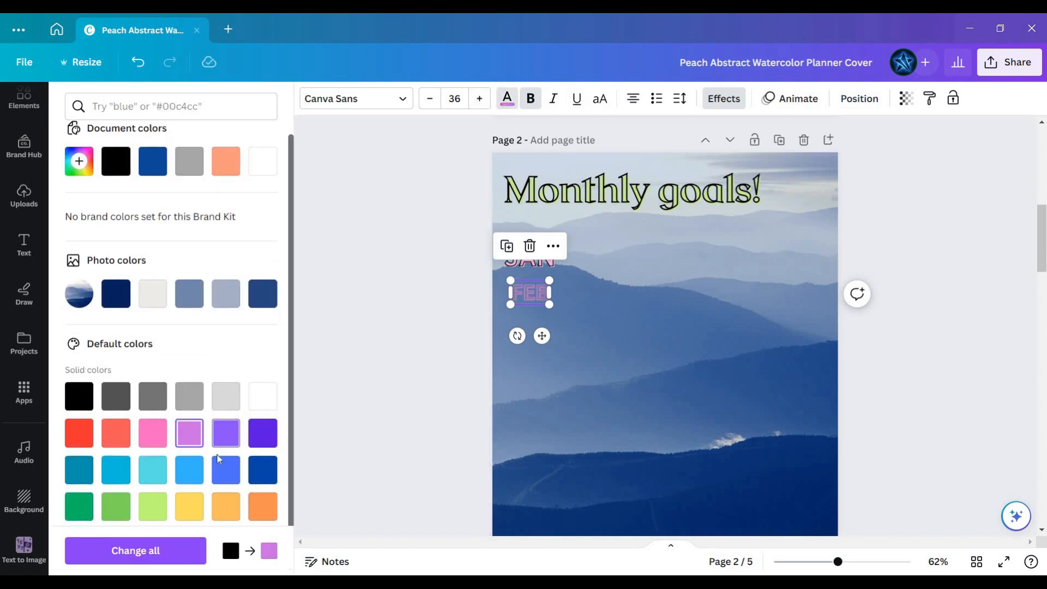
pyautogui.click(238, 437)
pyautogui.click(148, 439)
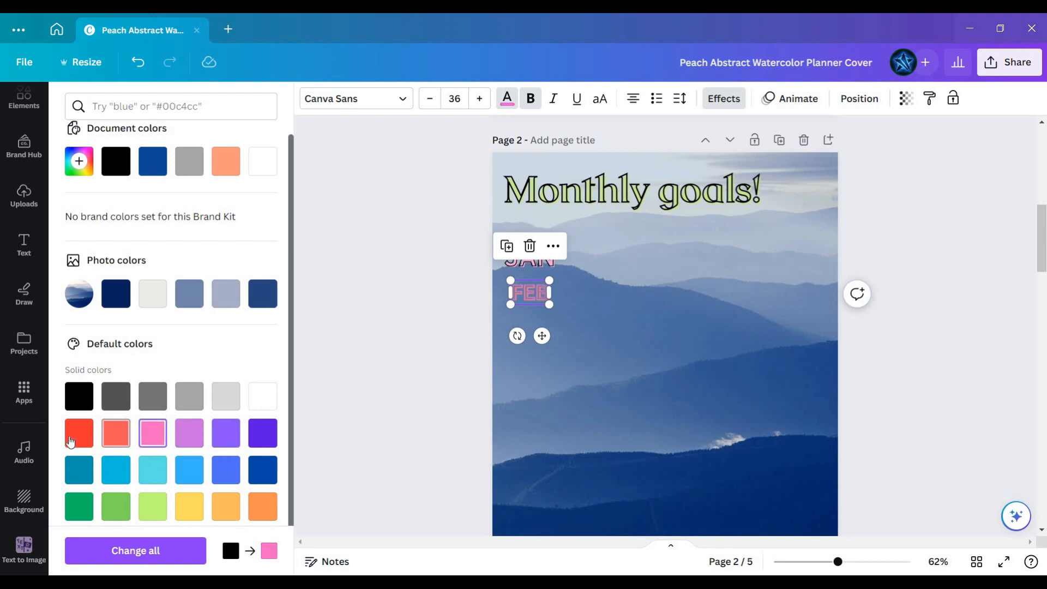
pyautogui.click(115, 433)
pyautogui.click(79, 434)
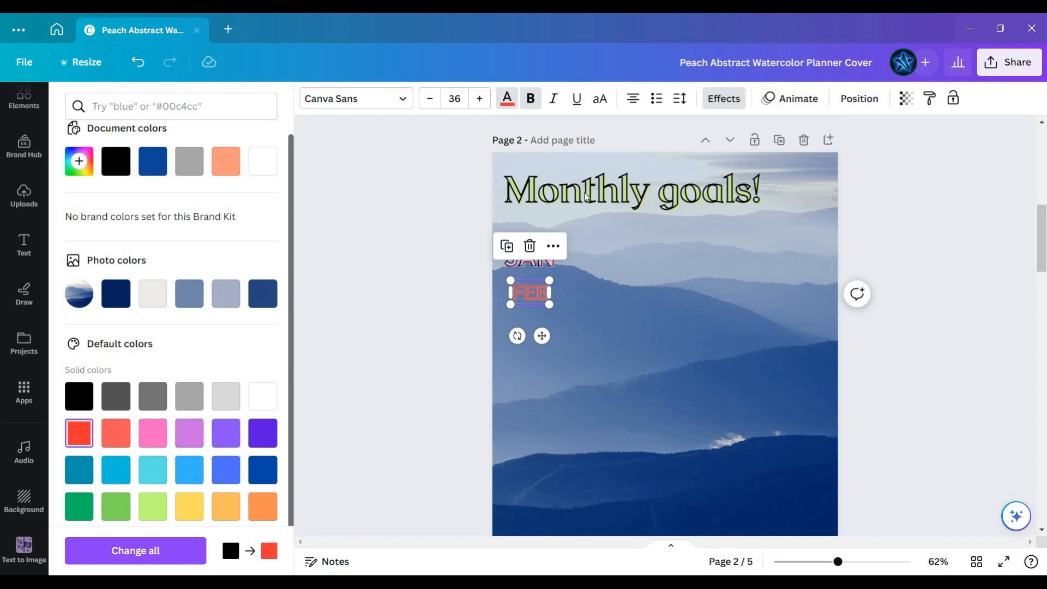
pyautogui.click(616, 386)
pyautogui.click(528, 291)
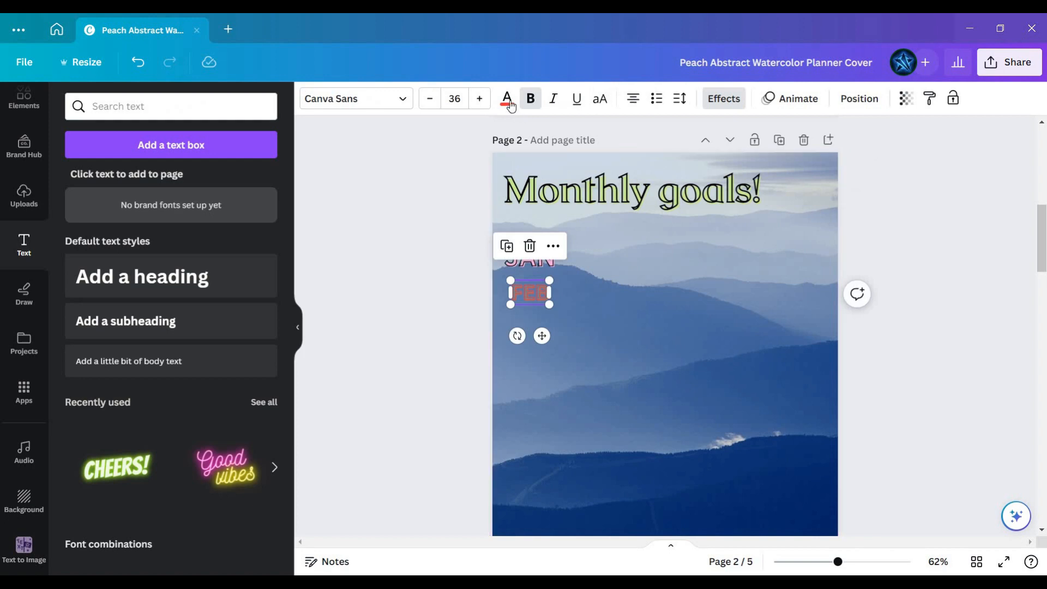
# - Compare black and dark gray text colors on the FEB label and return it to red
pyautogui.click(507, 98)
pyautogui.click(81, 453)
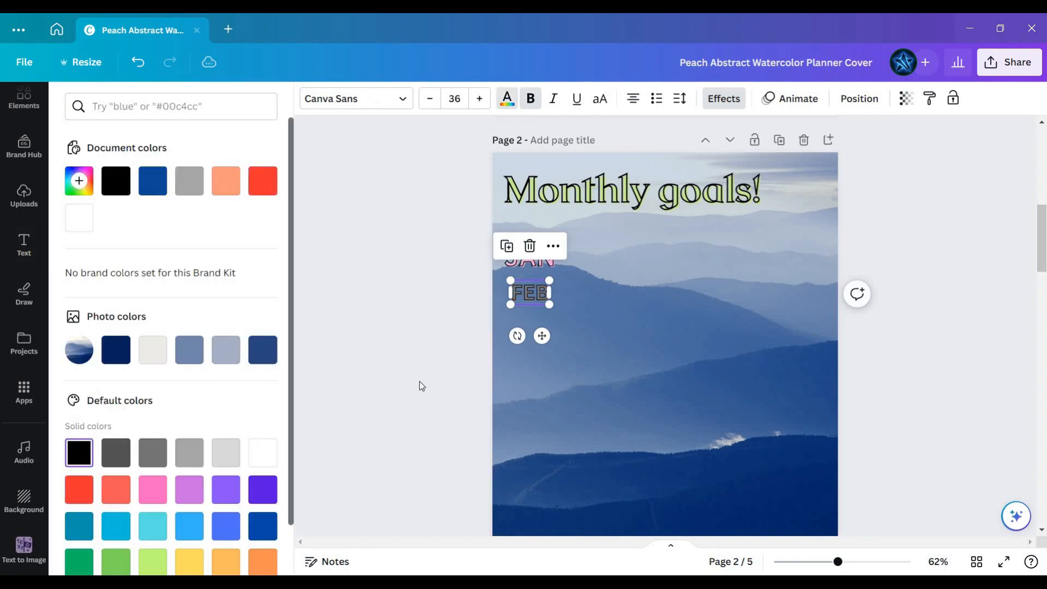
pyautogui.click(115, 453)
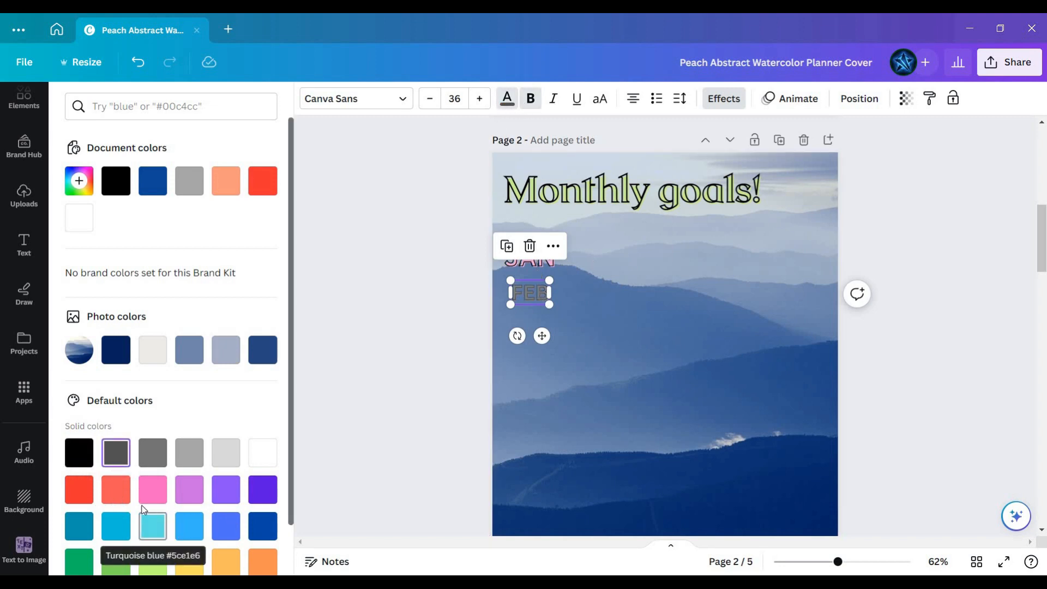
pyautogui.click(79, 496)
pyautogui.click(605, 369)
# - Try the Hollow effect on the FEB label and reapply Splice so its effect color matches the red text
pyautogui.click(548, 301)
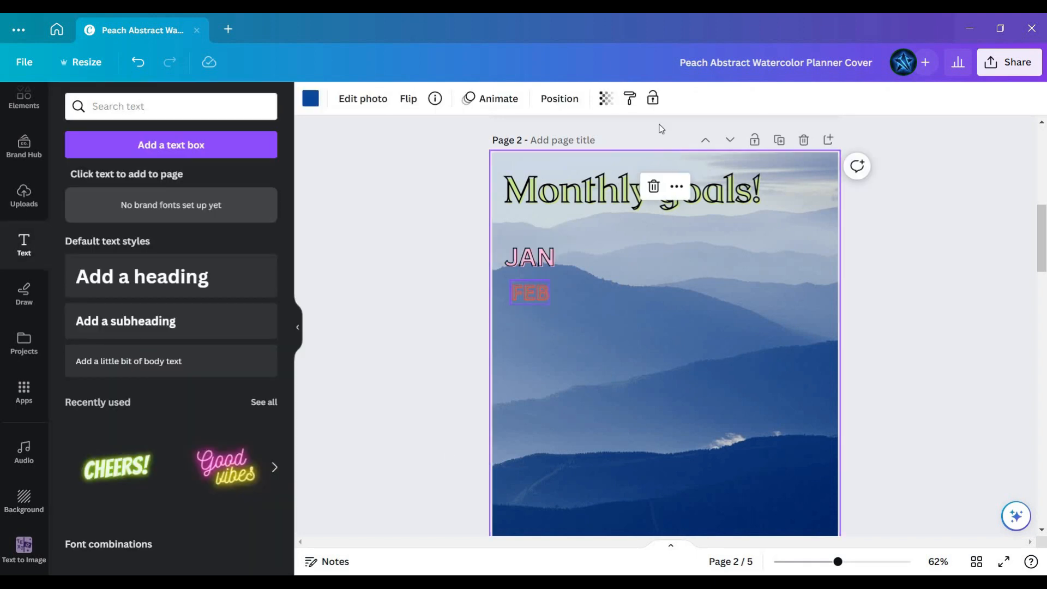
pyautogui.click(723, 98)
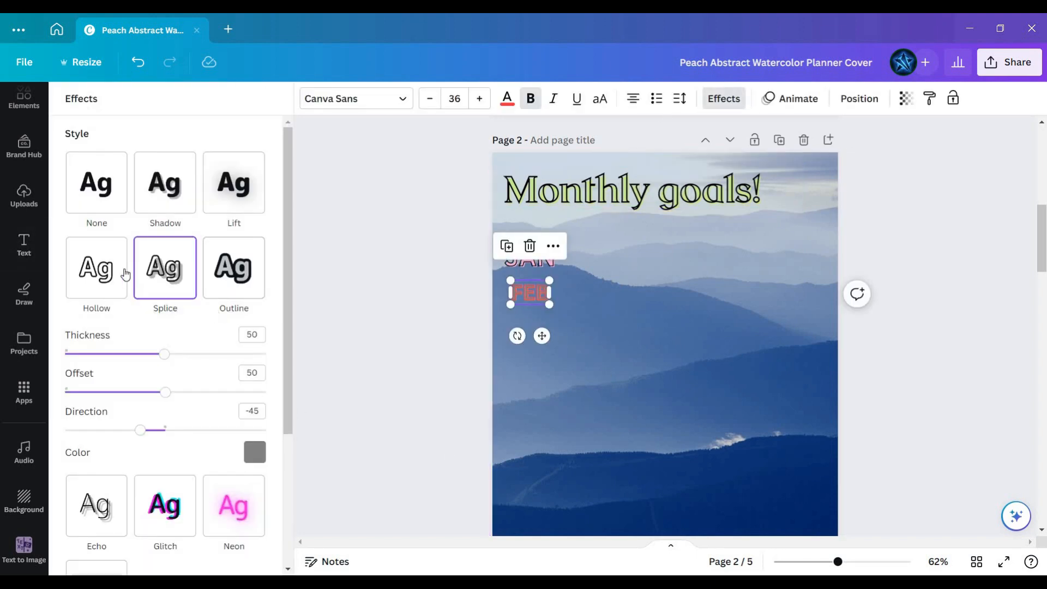
pyautogui.click(94, 279)
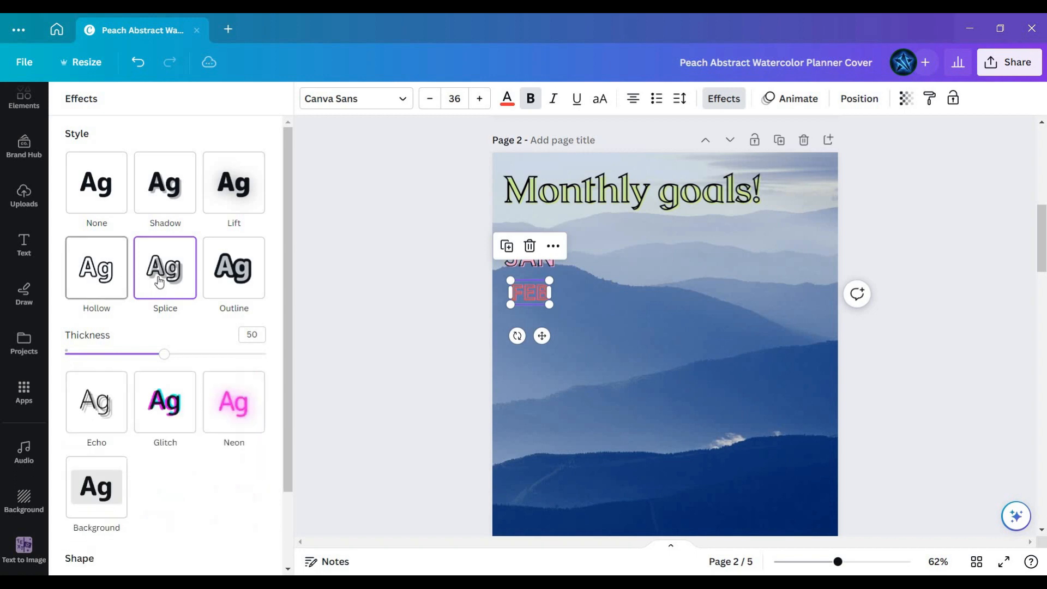
pyautogui.click(159, 275)
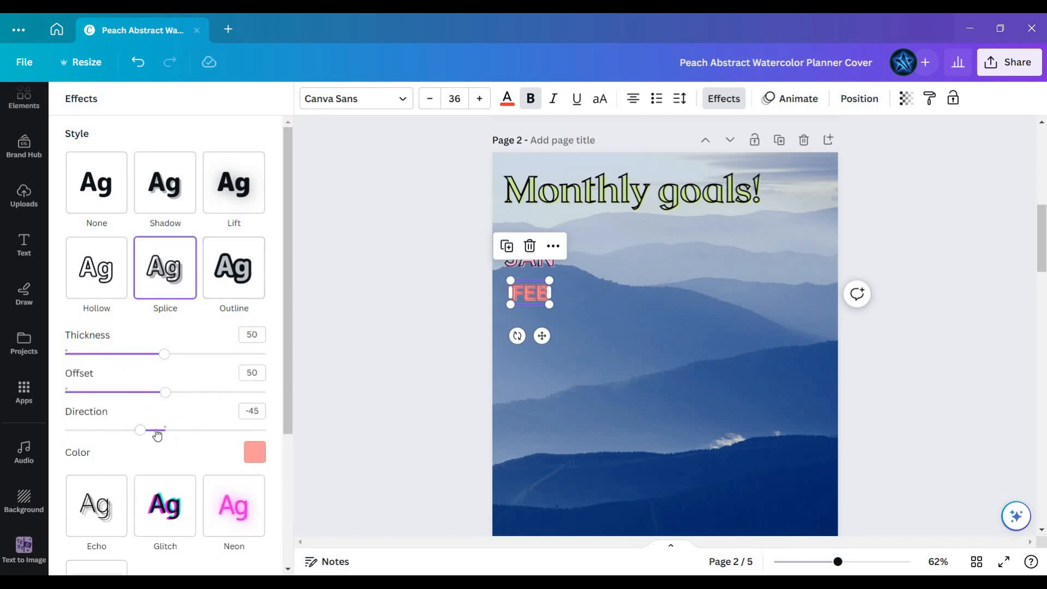
pyautogui.moveTo(166, 434); pyautogui.dragTo(142, 430)
pyautogui.click(529, 310)
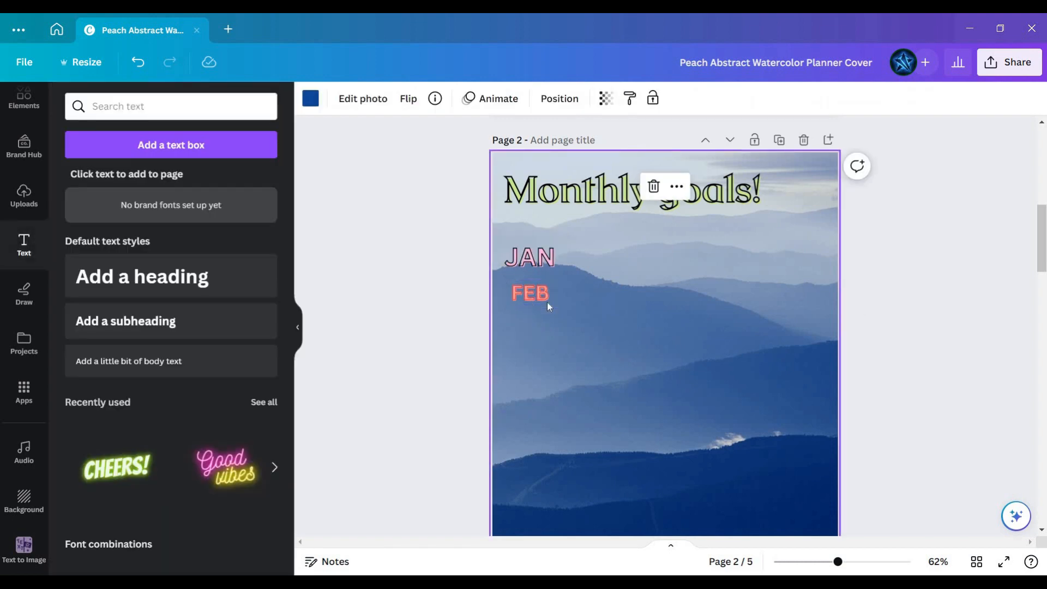
# - Enlarge the FEB label to font size 43.8 so it matches the size of the JAN label
pyautogui.click(547, 301)
pyautogui.moveTo(554, 308); pyautogui.dragTo(556, 310)
pyautogui.click(551, 268)
pyautogui.click(545, 297)
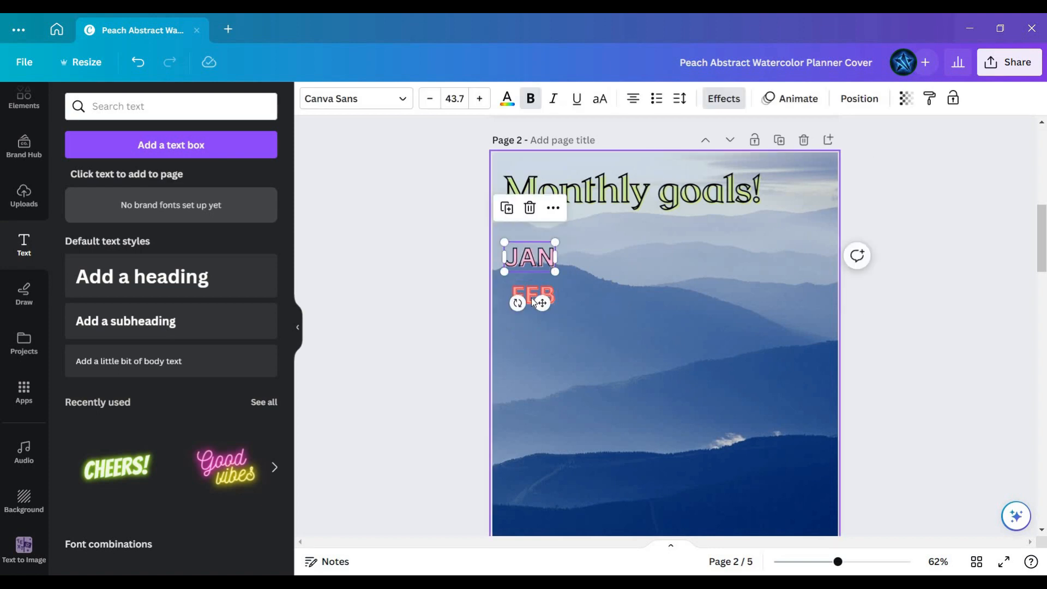
pyautogui.click(479, 99)
pyautogui.click(480, 99)
pyautogui.click(480, 99)
pyautogui.click(480, 100)
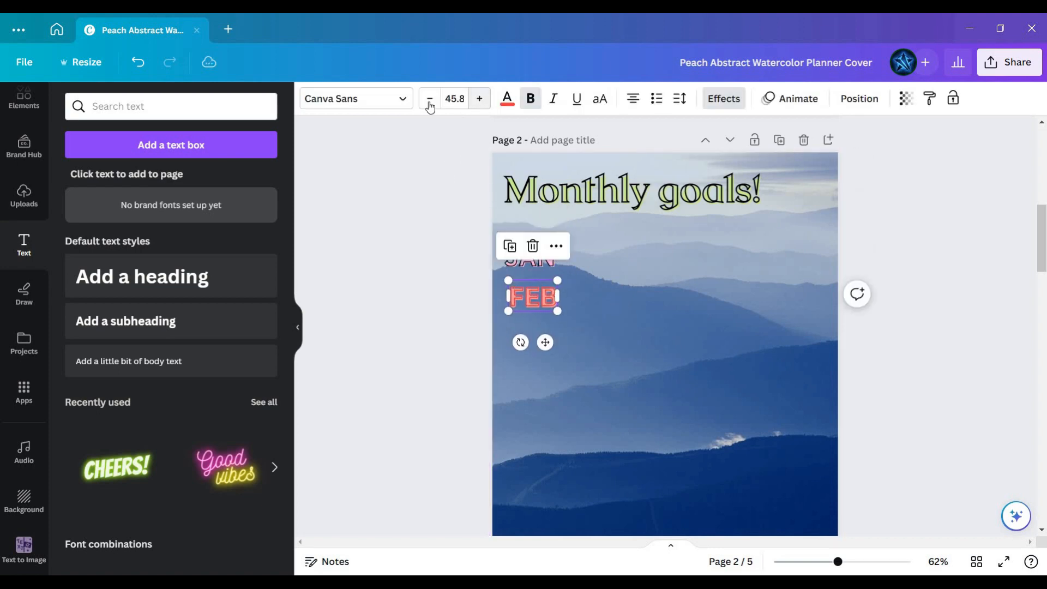
pyautogui.click(430, 100)
pyautogui.click(430, 99)
pyautogui.click(430, 99)
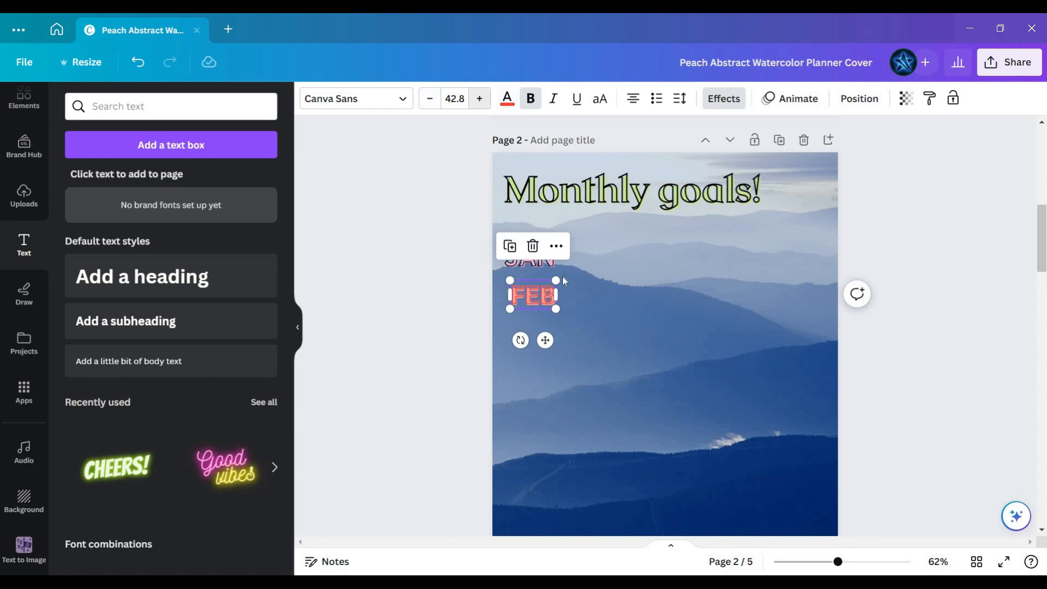
pyautogui.click(532, 257)
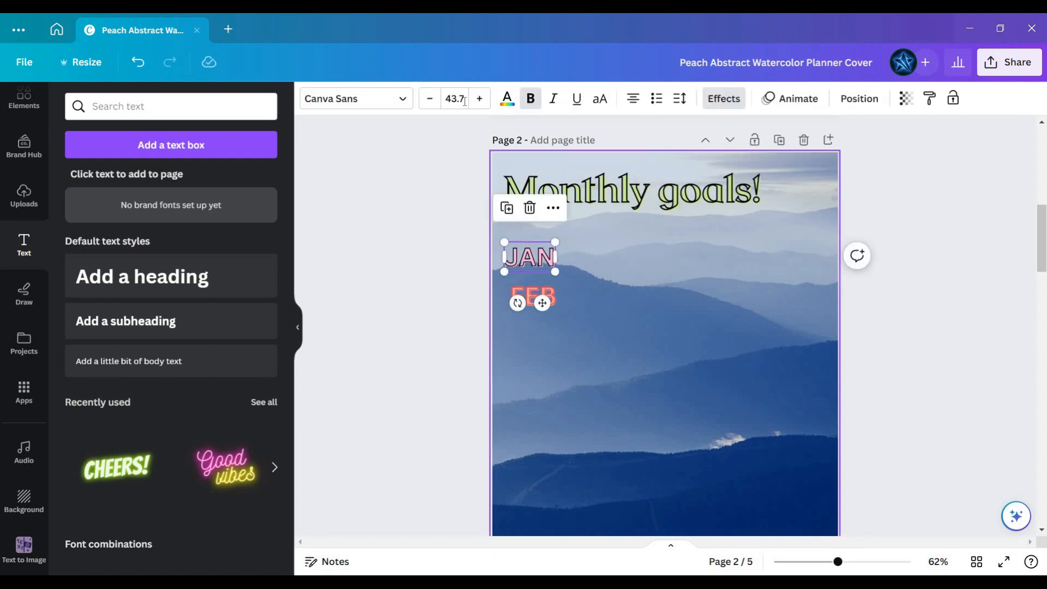
pyautogui.click(553, 310)
pyautogui.click(527, 294)
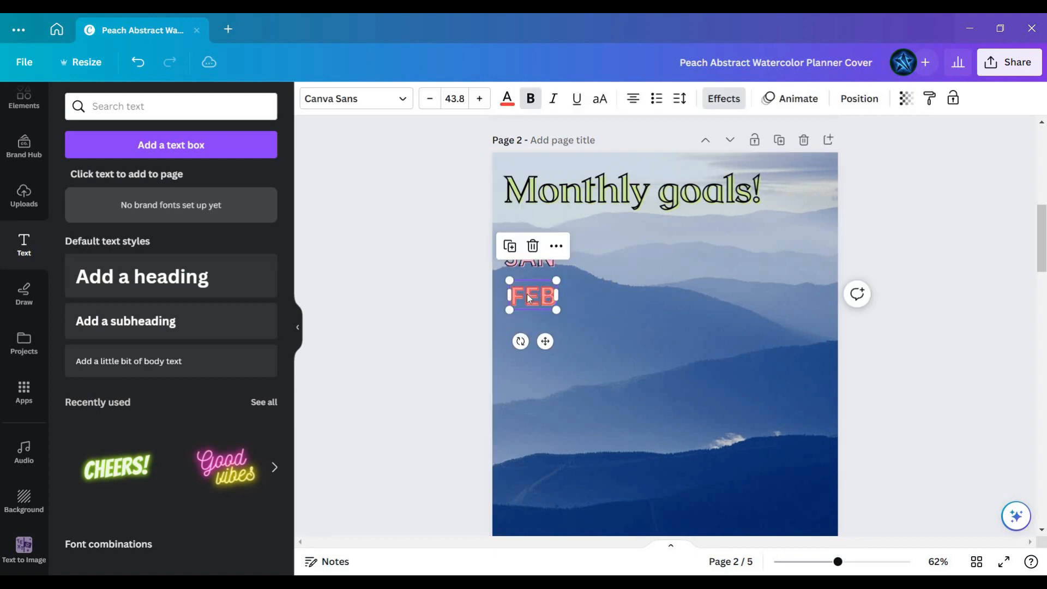
pyautogui.click(600, 319)
# - Search the elements for LINE and add the plain line shape to page 2
pyautogui.scroll(-2, 669, 324)
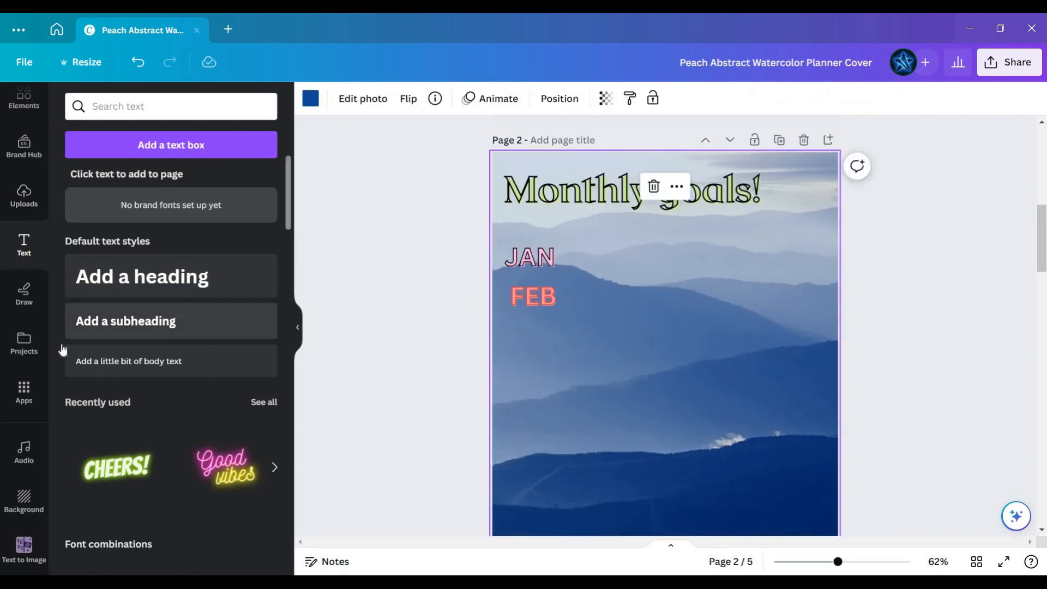
pyautogui.scroll(-3, 59, 343)
pyautogui.click(25, 294)
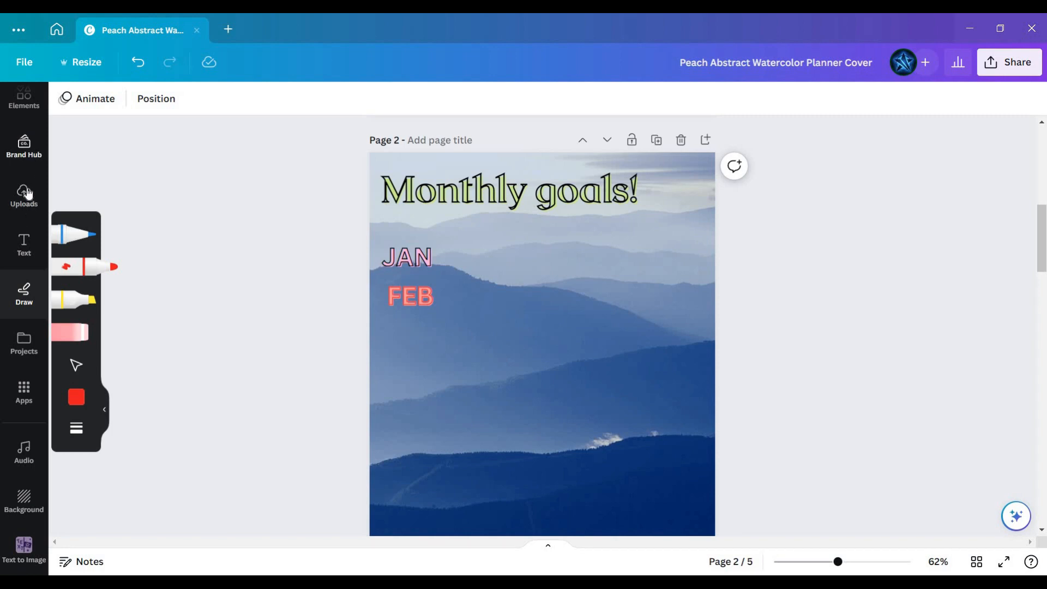
pyautogui.scroll(1, 27, 193)
pyautogui.click(24, 156)
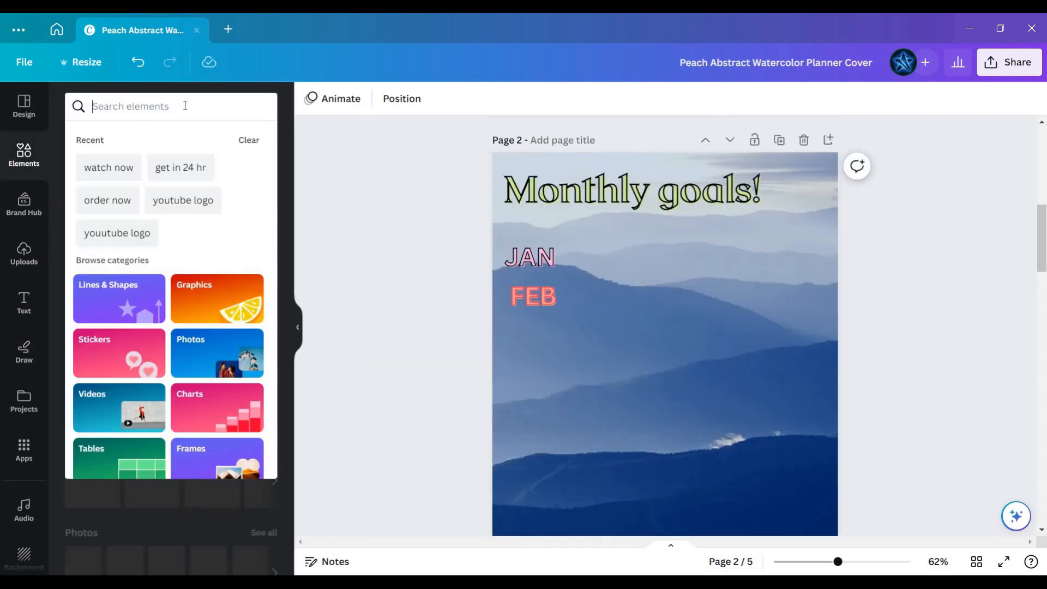
pyautogui.write('LINE')
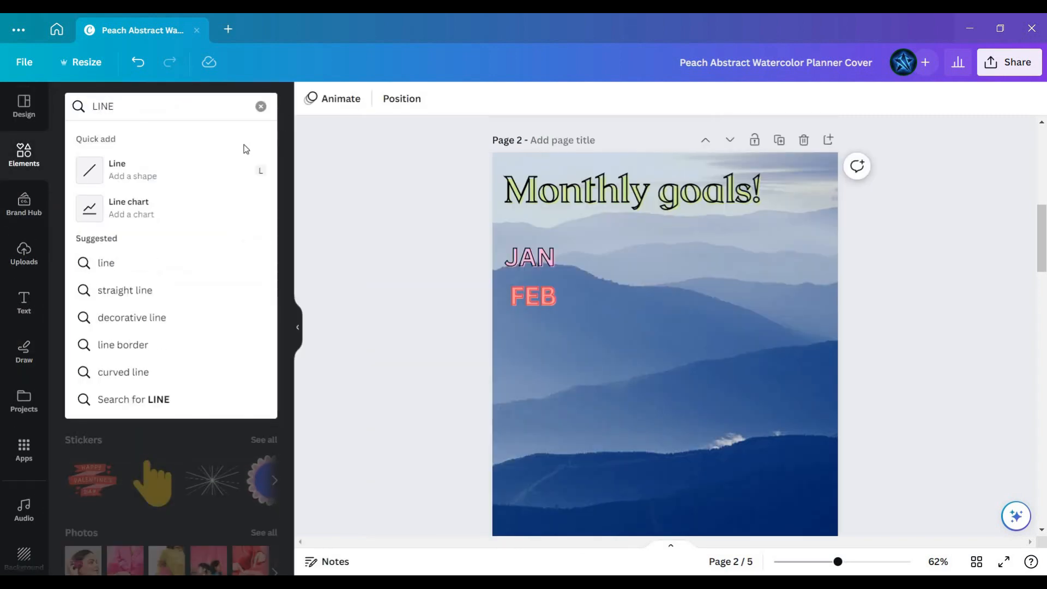
pyautogui.click(169, 173)
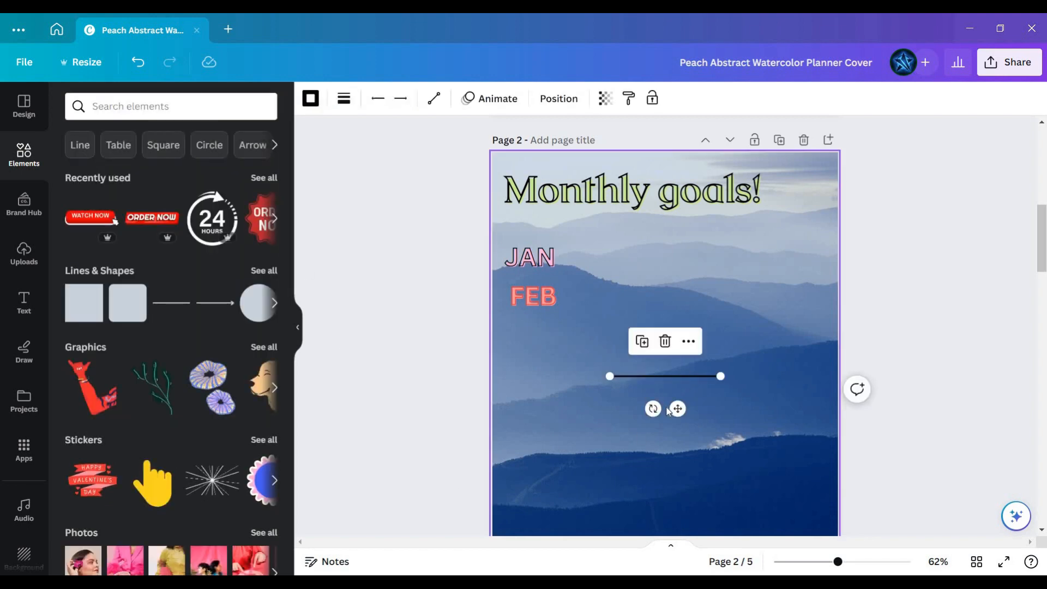
# - Place the line beside the bottom of JAN and stretch it horizontally to a length of about 4.5 at 0°
pyautogui.moveTo(676, 408); pyautogui.dragTo(621, 302)
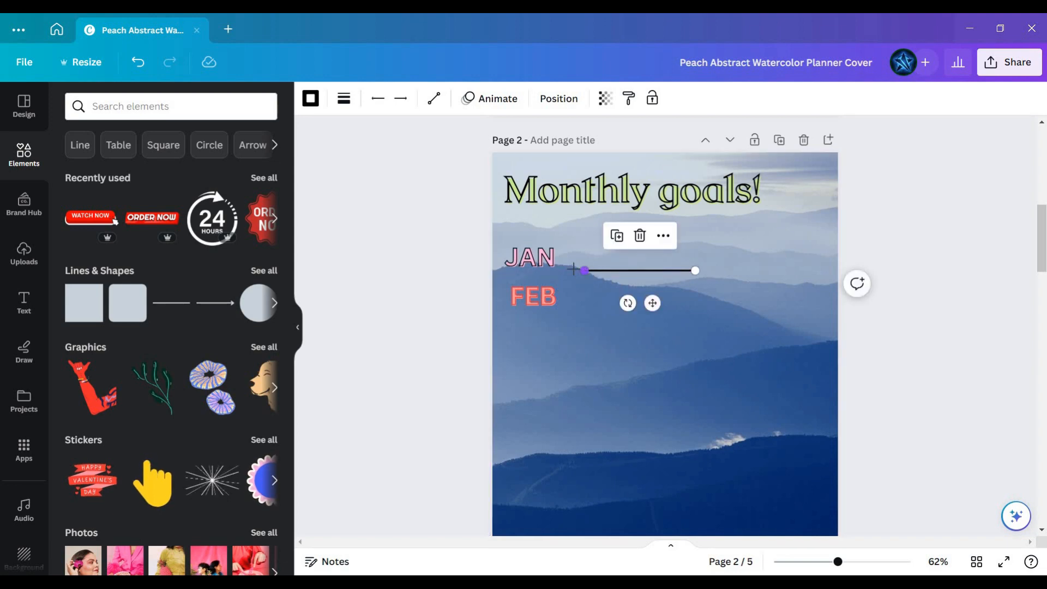
pyautogui.moveTo(573, 268); pyautogui.dragTo(561, 270)
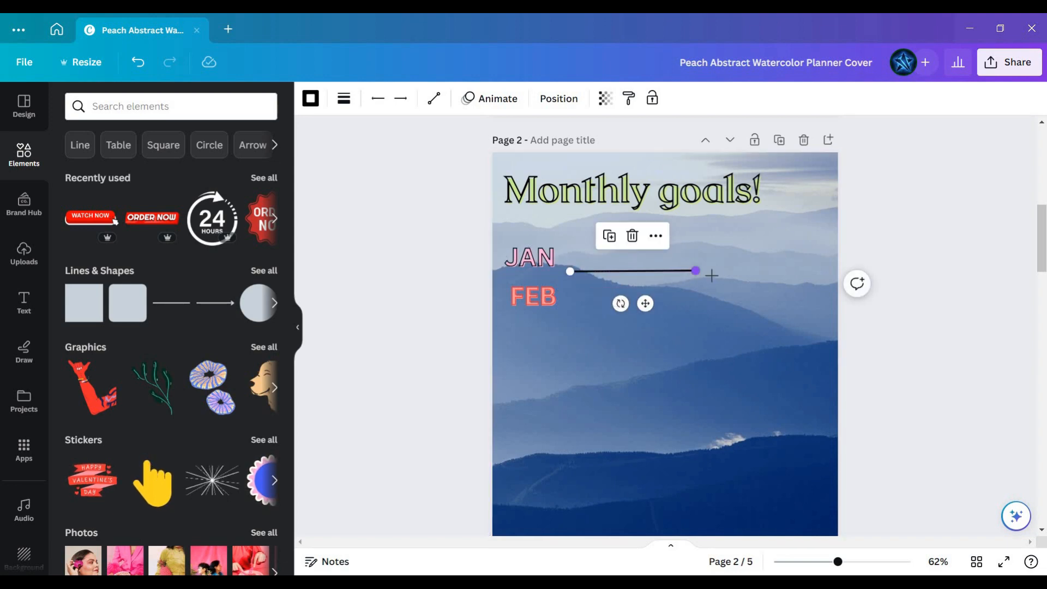
pyautogui.moveTo(696, 271); pyautogui.dragTo(752, 271)
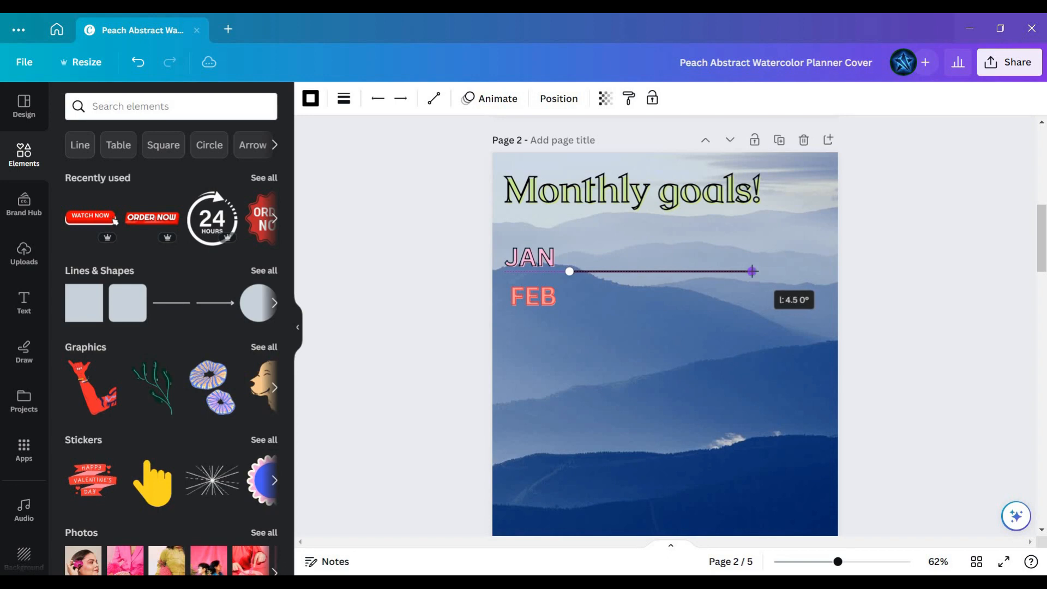
pyautogui.click(742, 296)
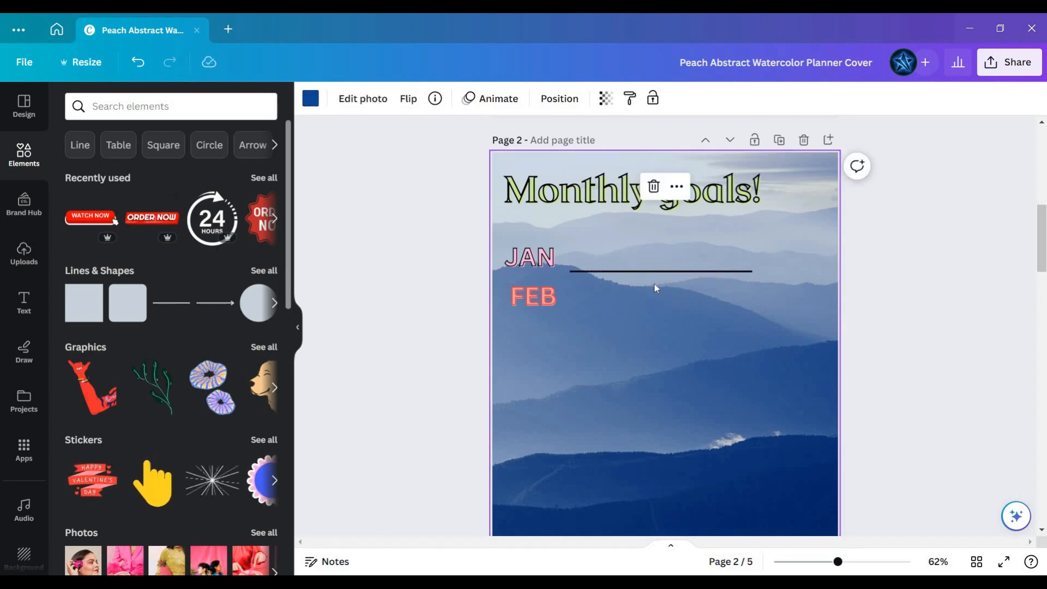
# - Add a second line beside FEB and stretch it to a length of about 4.5, aligned with the ends of the JAN line
pyautogui.press('l')
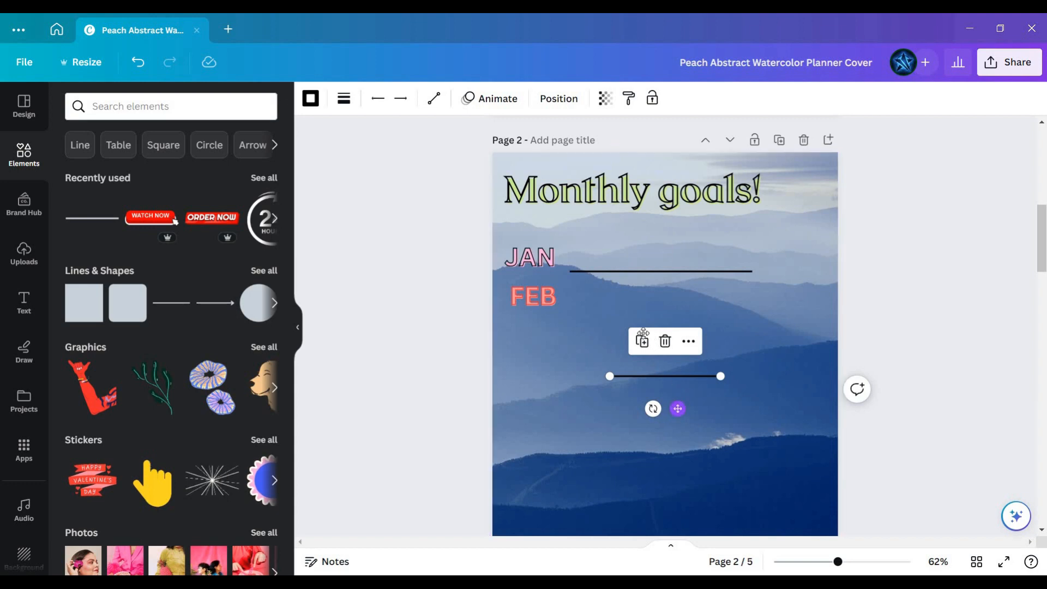
pyautogui.moveTo(677, 409); pyautogui.dragTo(748, 306)
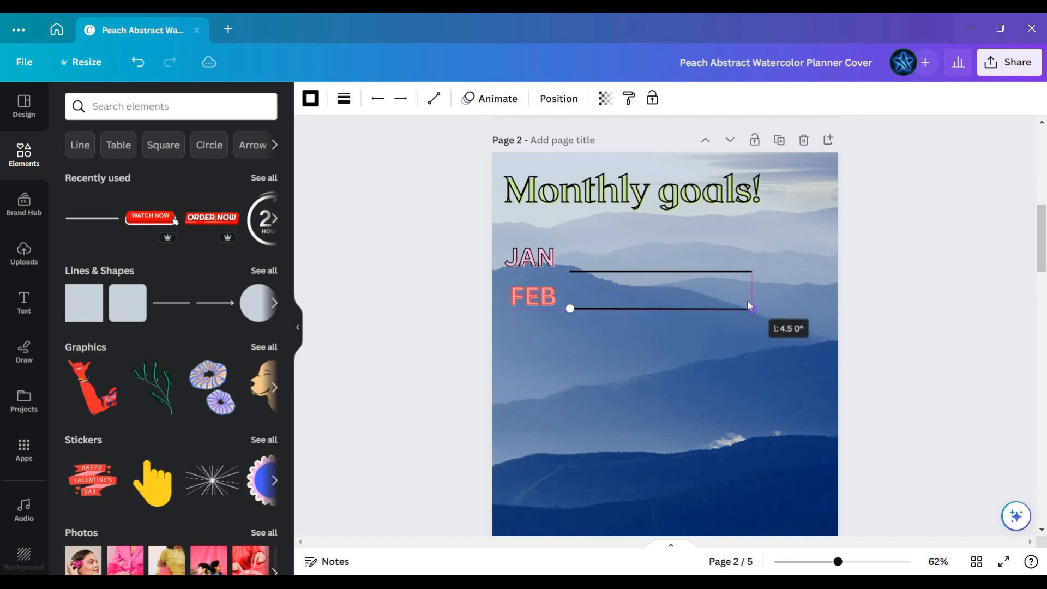
pyautogui.click(763, 315)
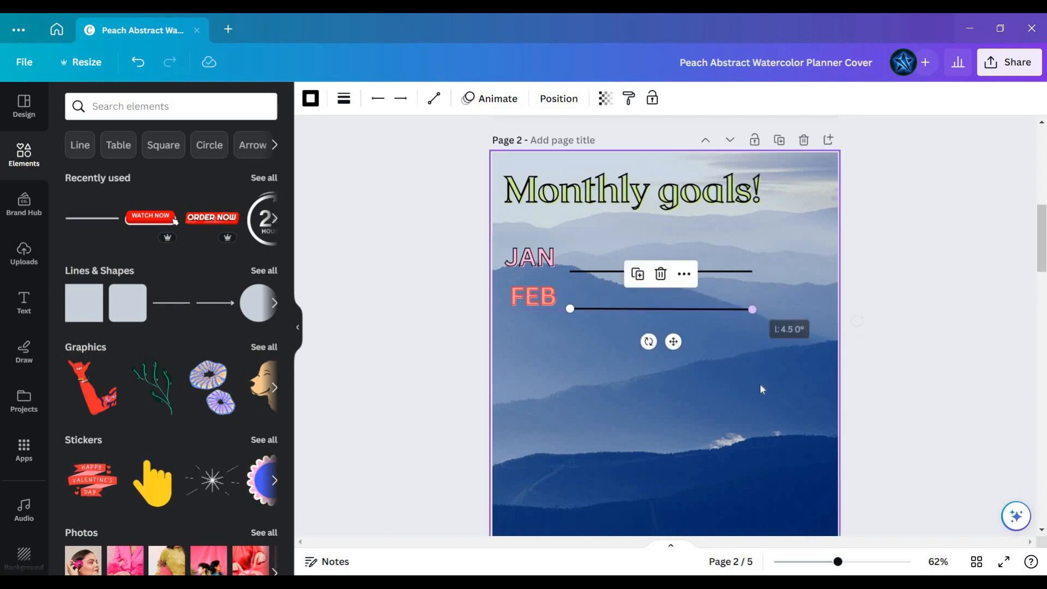
pyautogui.click(904, 362)
# - Review the cover page and the "Monthly goals!" page with its month labels and writing lines
pyautogui.scroll(-2, 590, 388)
pyautogui.scroll(8, 665, 385)
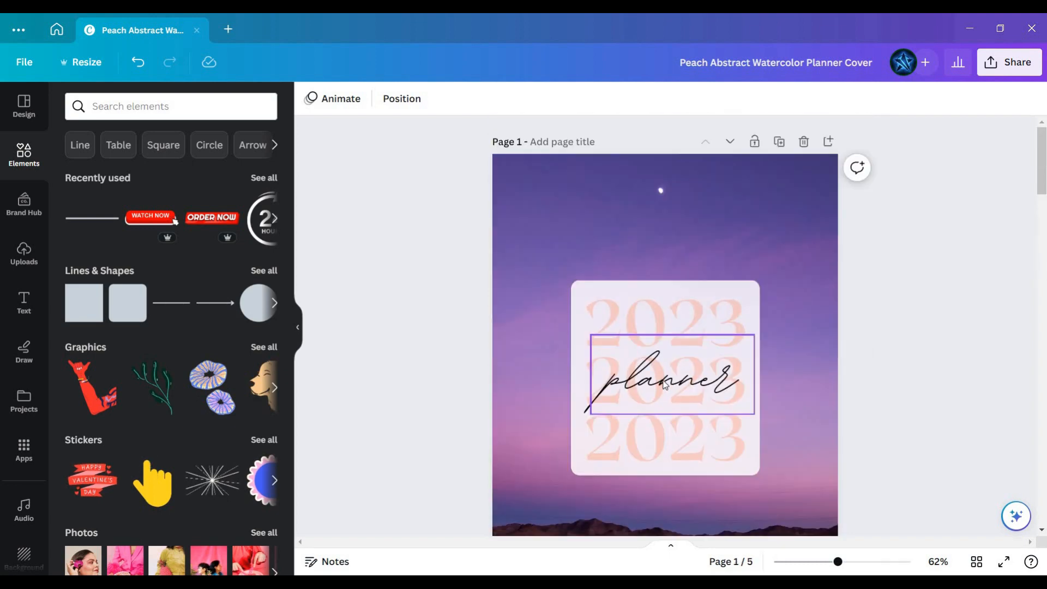
pyautogui.scroll(-10, 665, 384)
pyautogui.scroll(1, 561, 374)
pyautogui.scroll(-2, 493, 411)
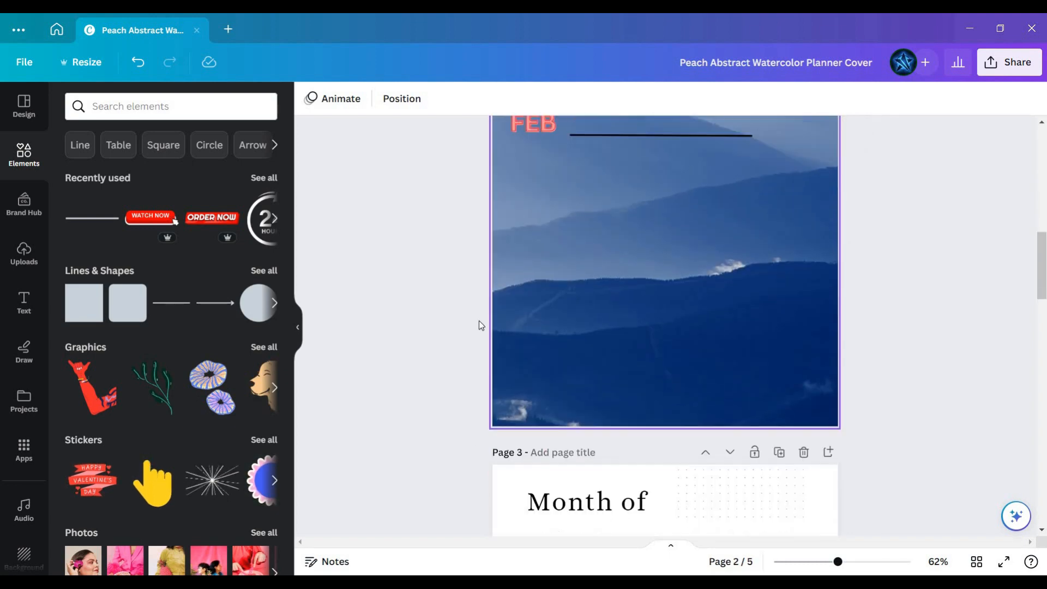
pyautogui.scroll(2, 479, 325)
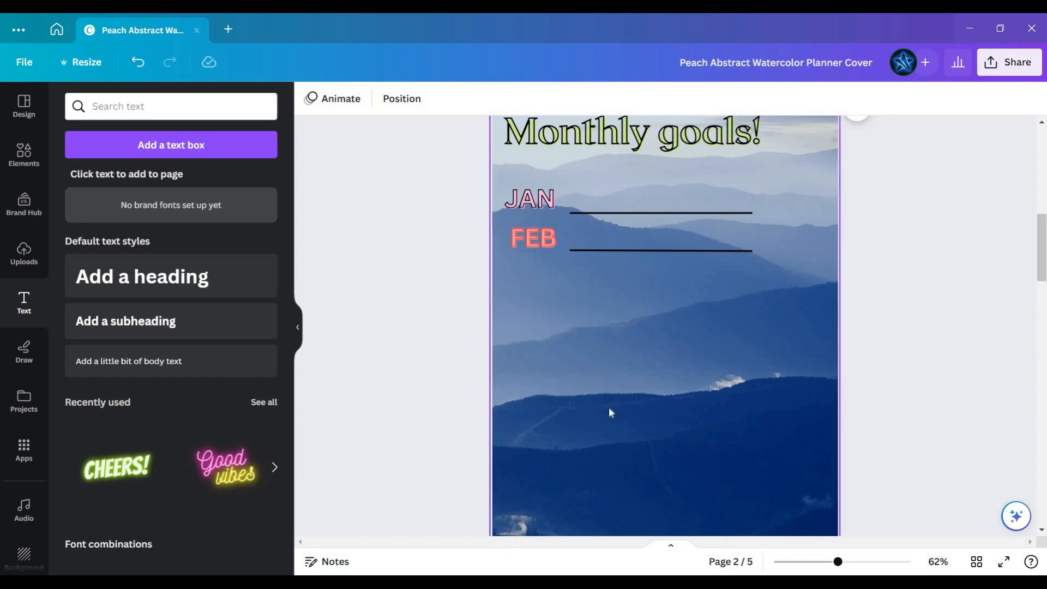
pyautogui.scroll(-4, 600, 371)
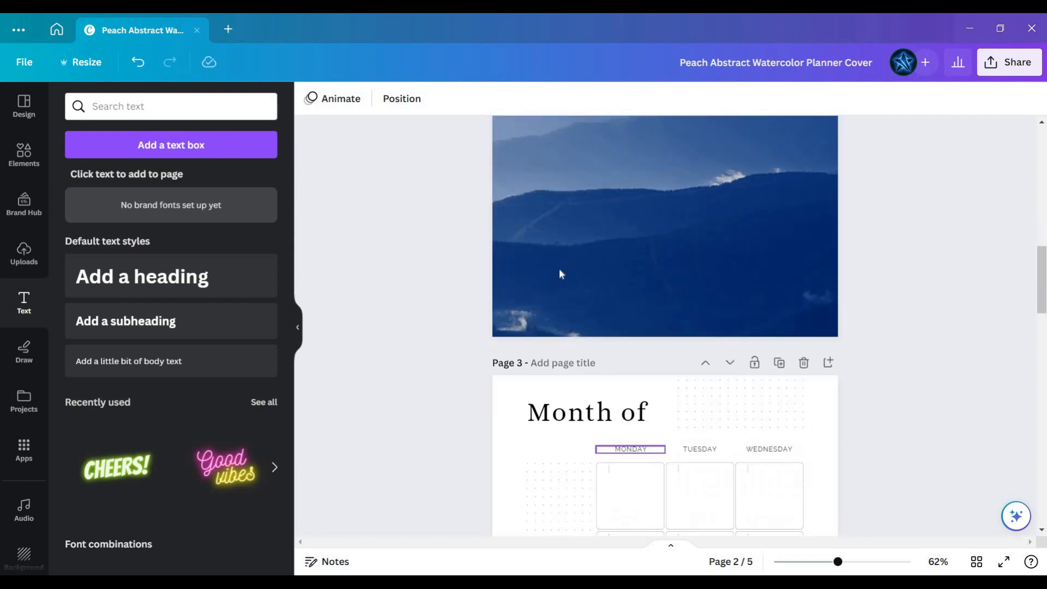
pyautogui.scroll(5, 555, 254)
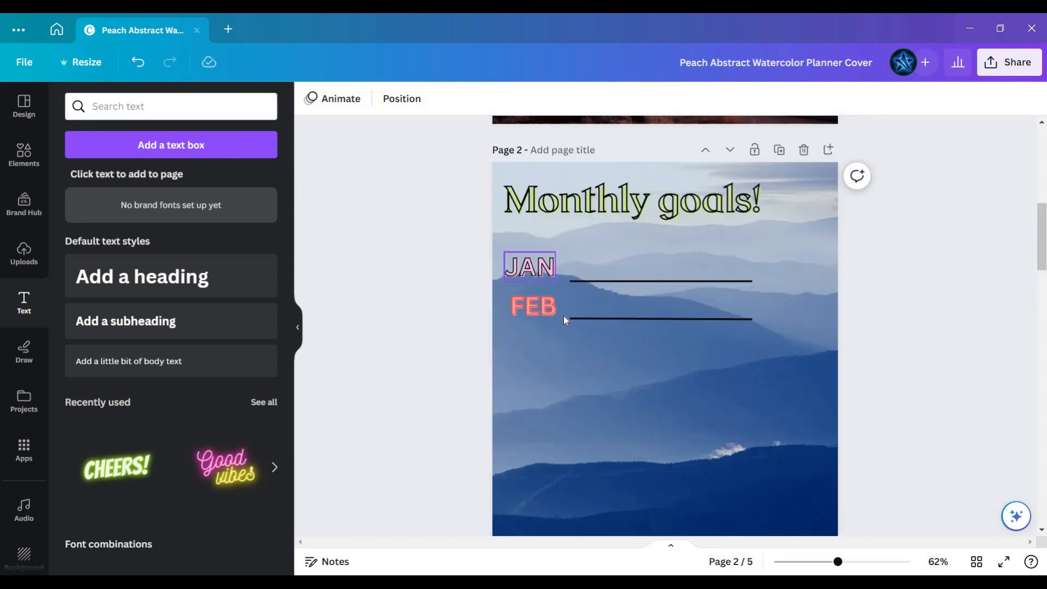
pyautogui.scroll(-3, 564, 316)
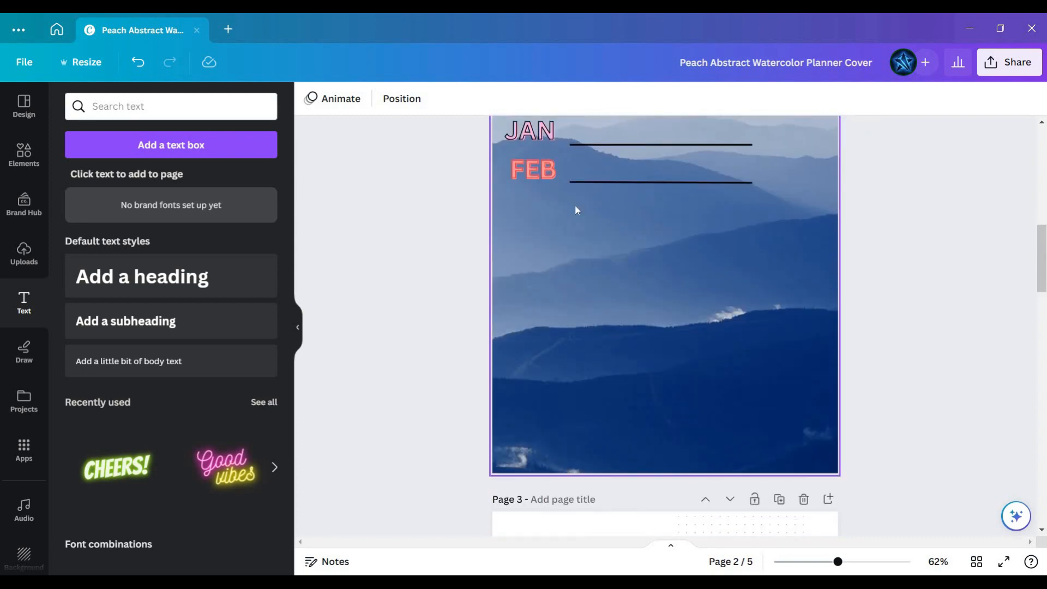
# - Examine the page 3 monthly planner, including the dotted area beside the "Month of" heading and the weekday grid
pyautogui.scroll(-5, 605, 376)
pyautogui.scroll(-1, 675, 263)
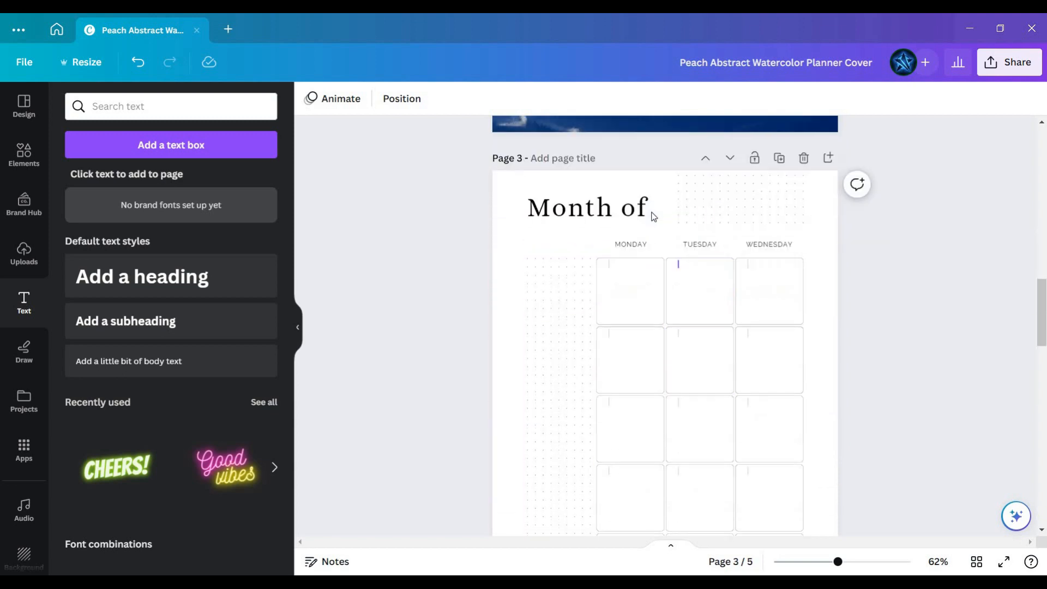
pyautogui.click(706, 213)
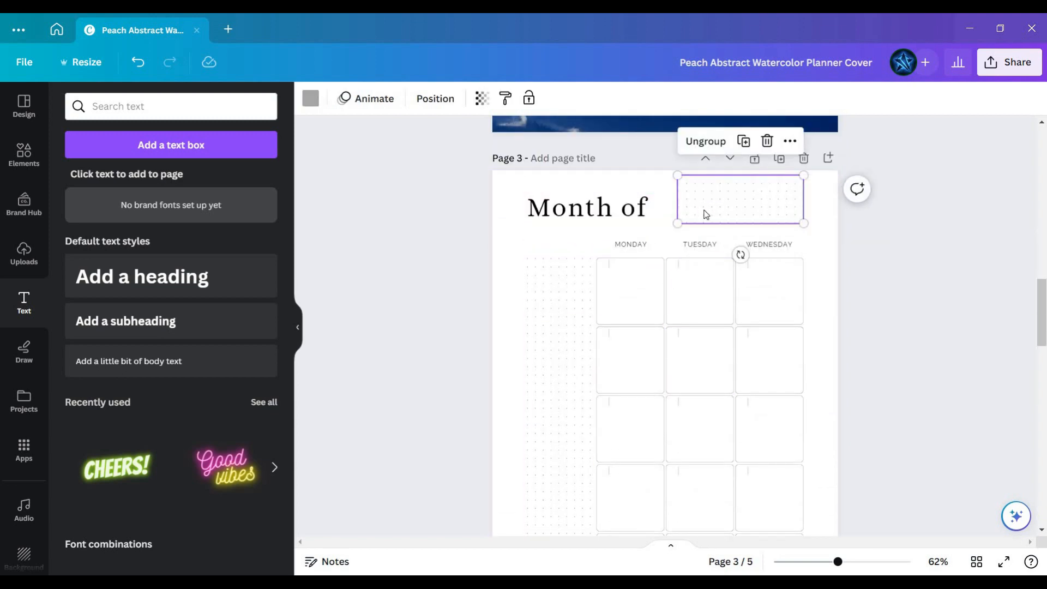
pyautogui.click(706, 214)
pyautogui.click(704, 215)
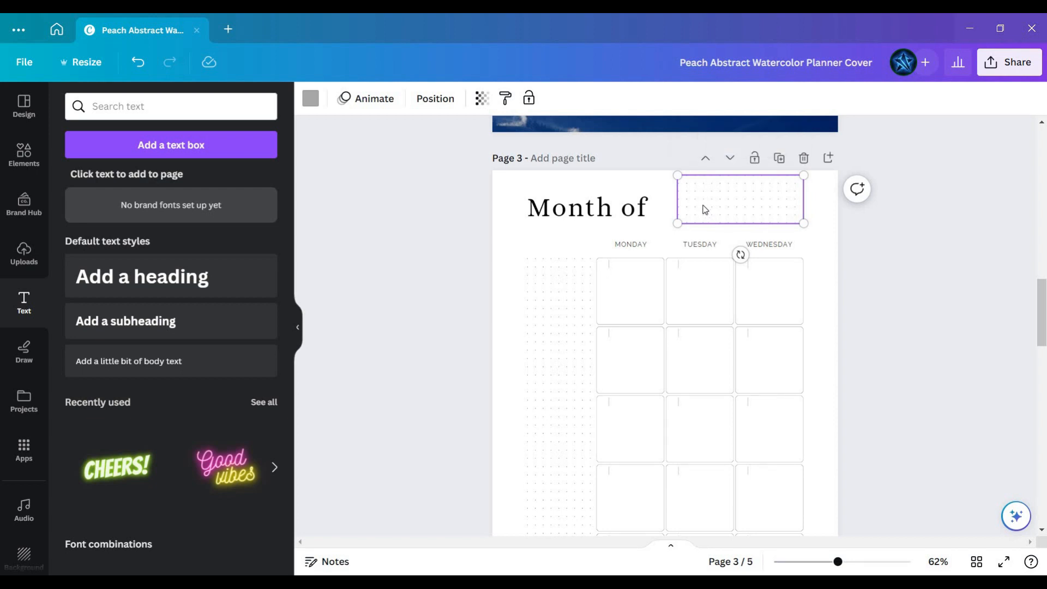
pyautogui.click(688, 233)
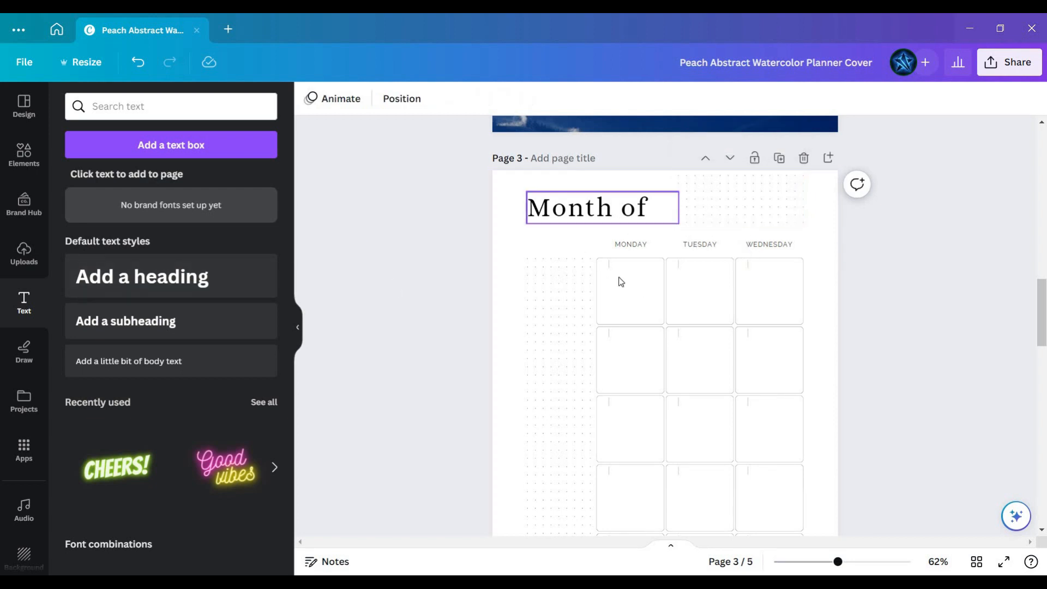
pyautogui.scroll(-4, 658, 299)
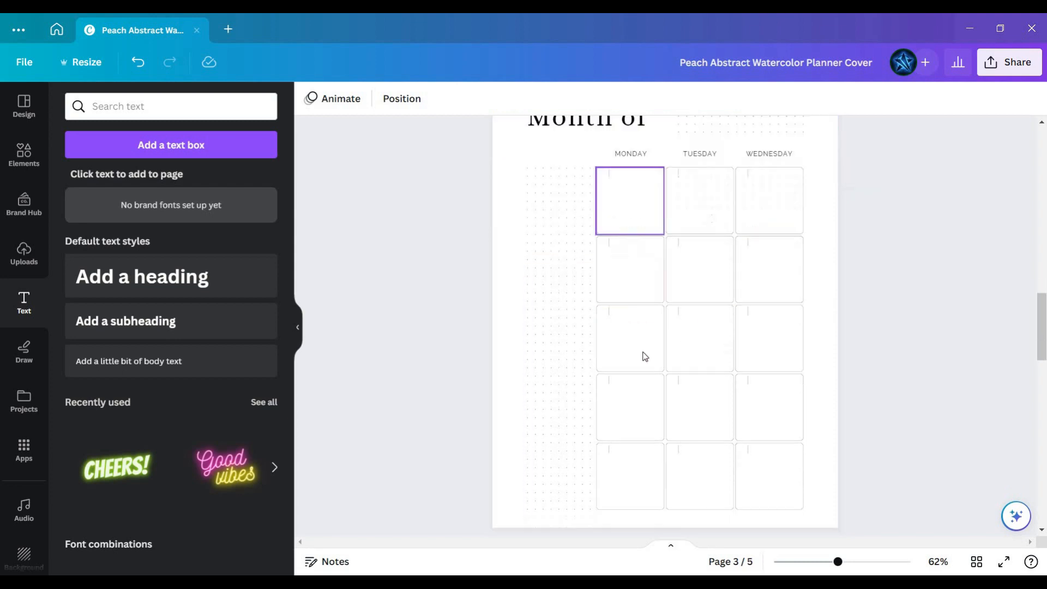
pyautogui.scroll(2, 711, 295)
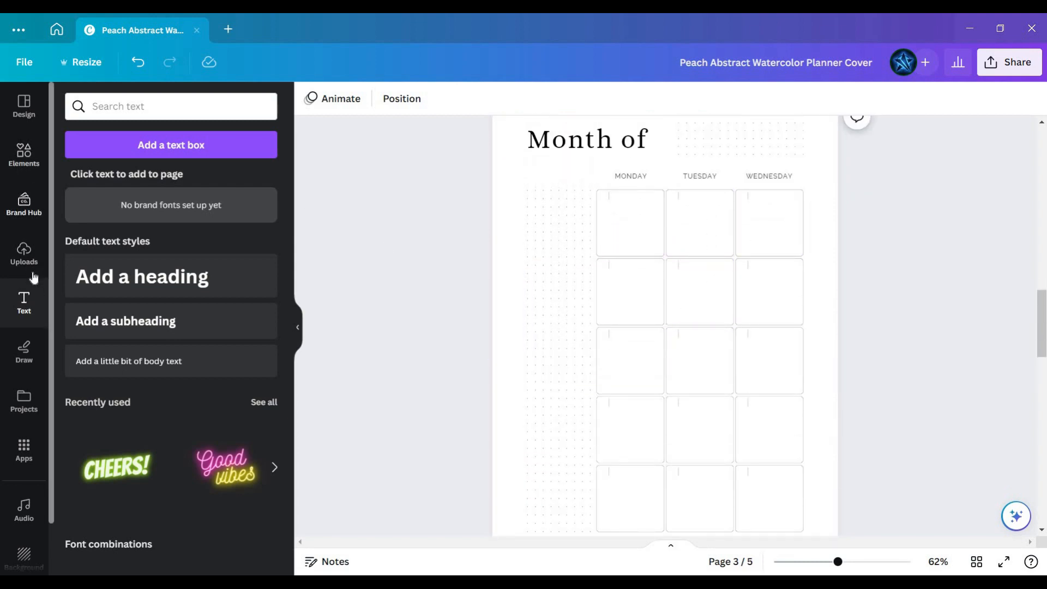
pyautogui.click(182, 322)
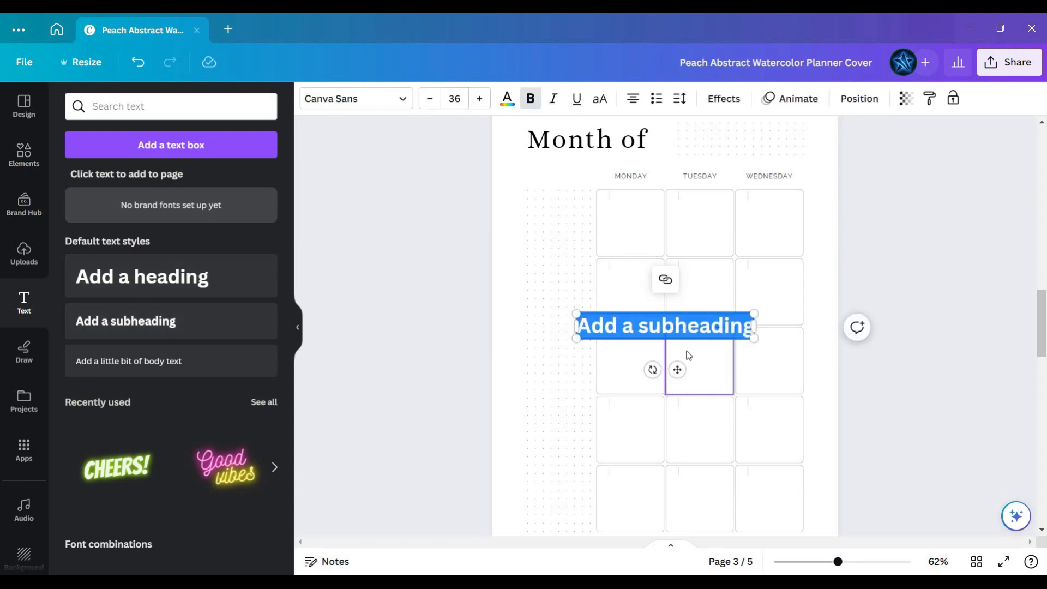
pyautogui.press('Delete')
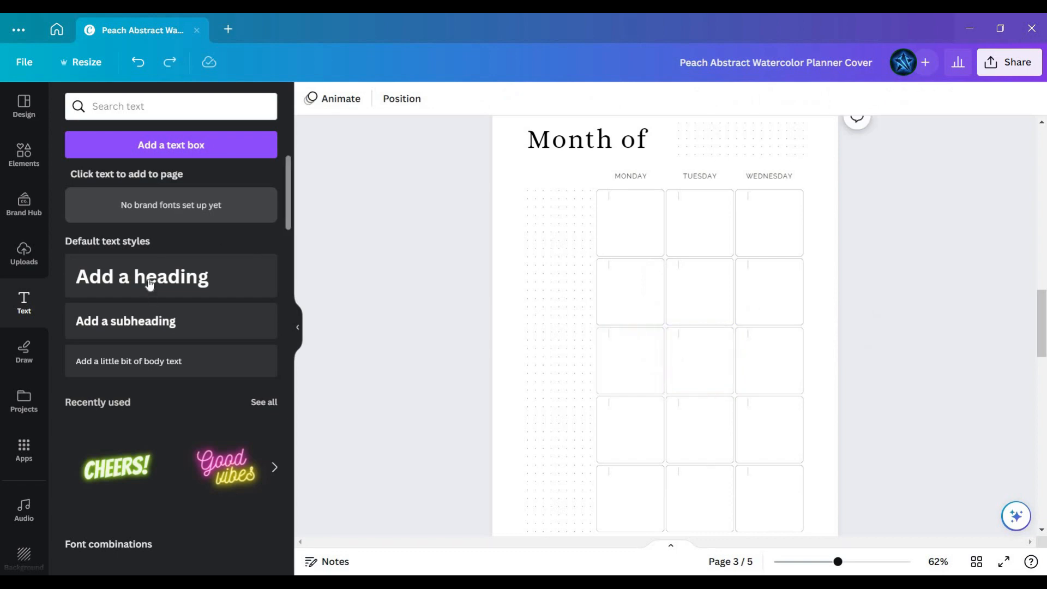
# - Add a heading text box to page 3, placed beside "Month of" over the dotted area, at font size 47.1
pyautogui.click(211, 280)
pyautogui.scroll(5, 794, 370)
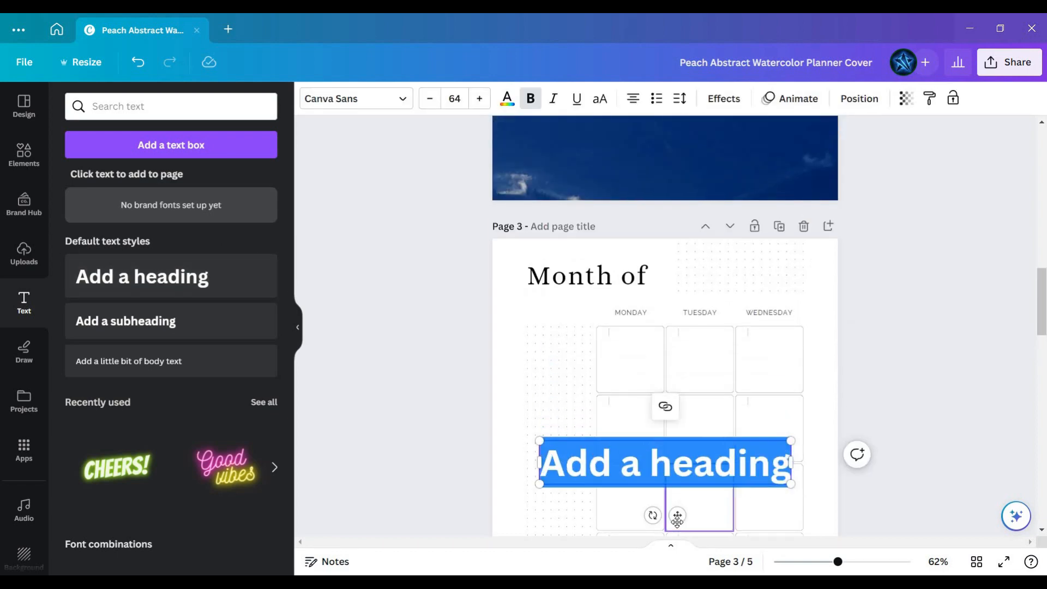
pyautogui.moveTo(545, 475); pyautogui.dragTo(581, 256)
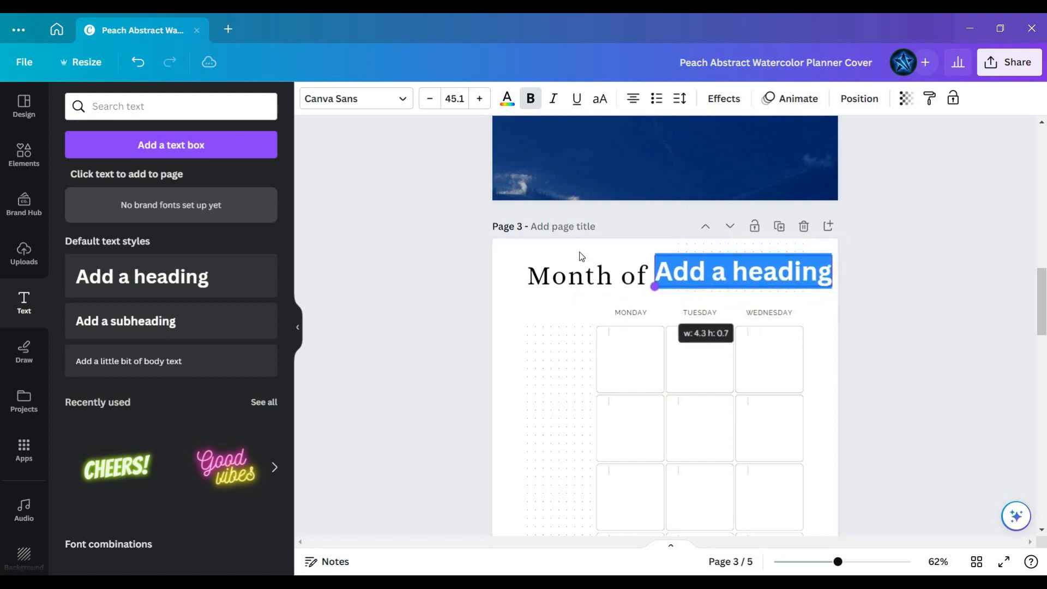
pyautogui.click(480, 99)
pyautogui.click(480, 99)
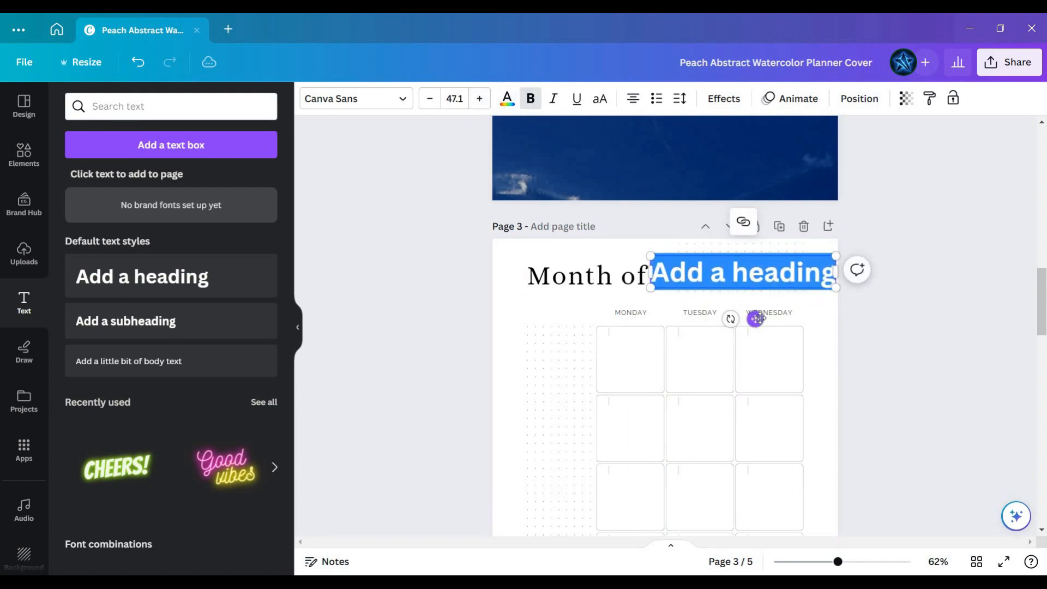
pyautogui.moveTo(758, 319); pyautogui.dragTo(755, 321)
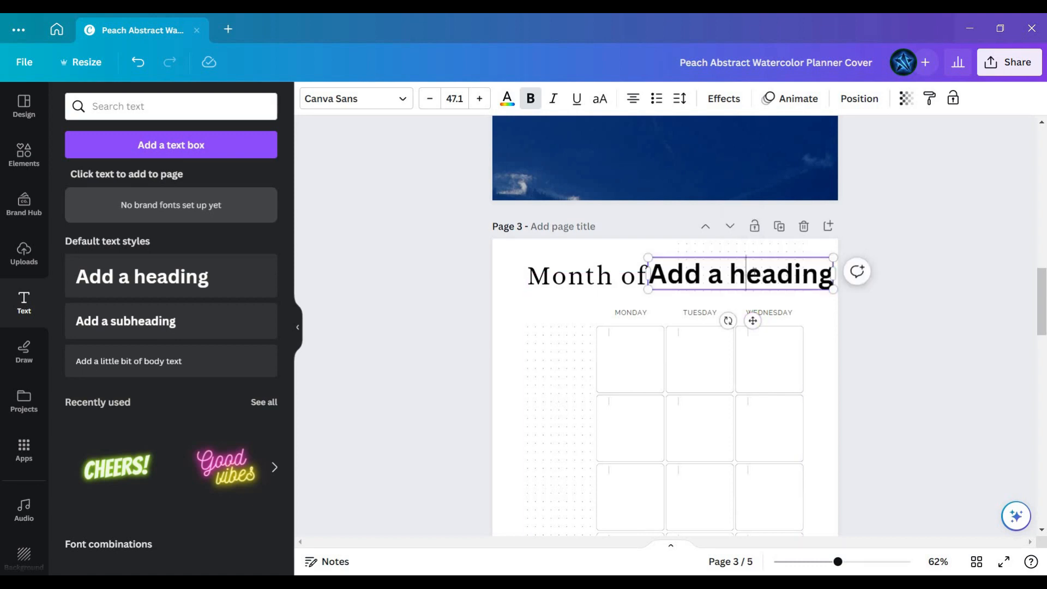
# - Replace the new heading's placeholder text with JAN
pyautogui.doubleClick(754, 273)
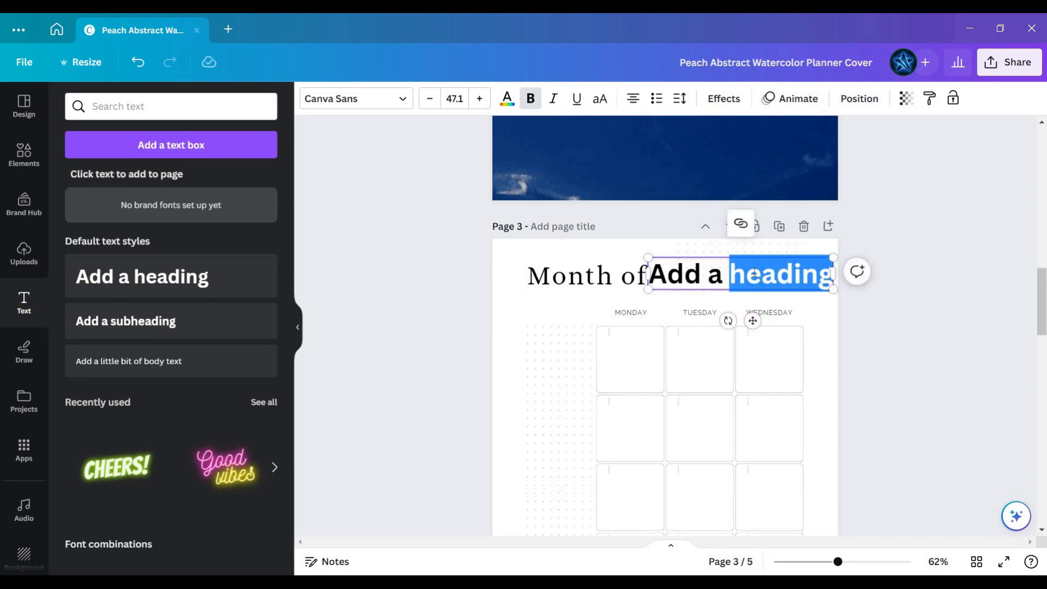
pyautogui.press('BackSpace')
pyautogui.press('BackSpace')
pyautogui.press('BackSpace')
pyautogui.press('BackSpace')
pyautogui.press('BackSpace')
pyautogui.press('BackSpace')
pyautogui.press('BackSpace')
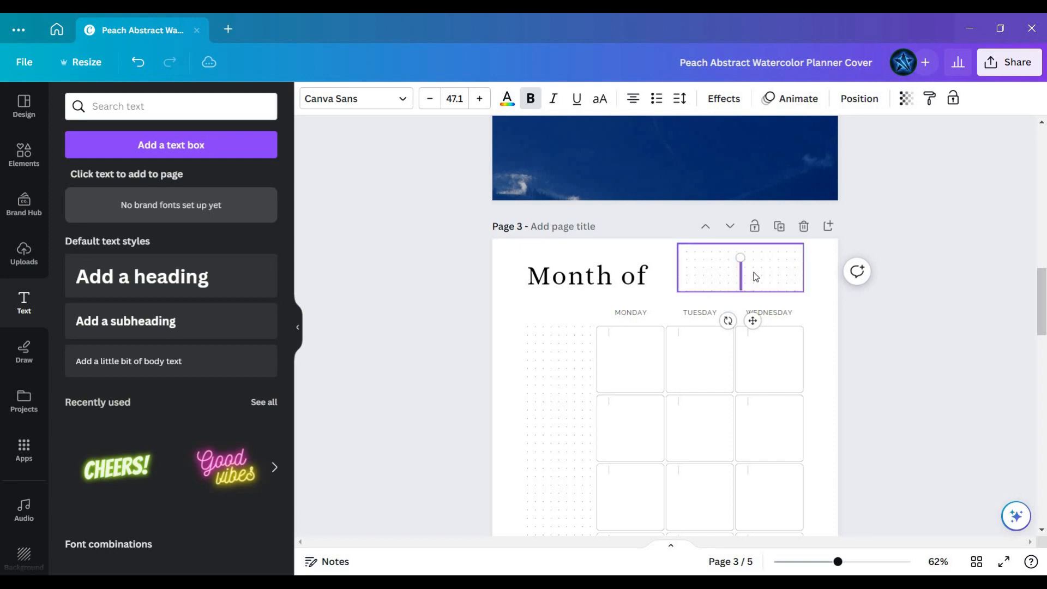
pyautogui.write('JAN')
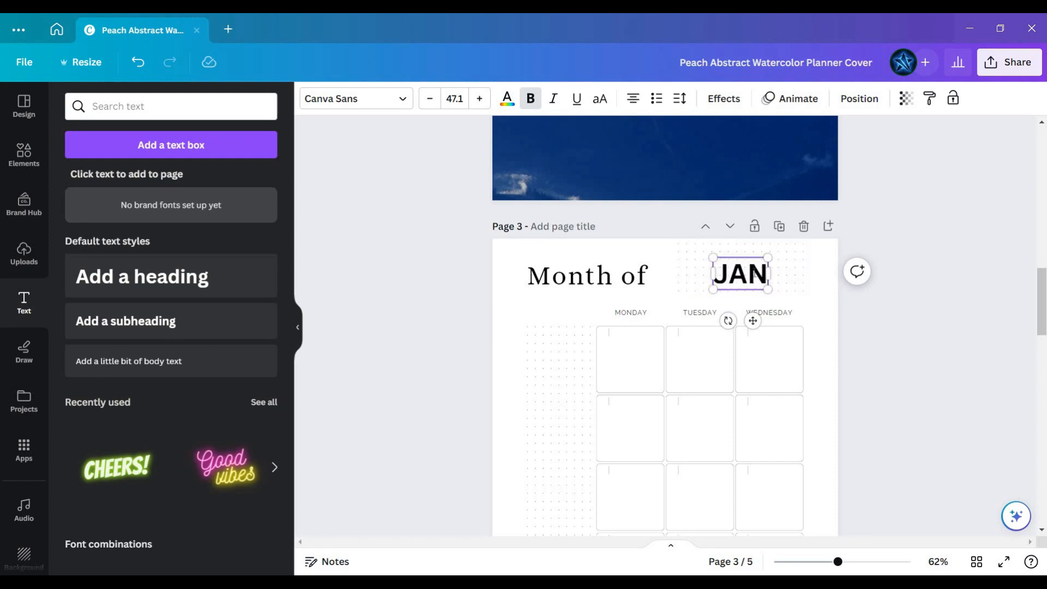
# - Move the JAN text close to "Month of" and set its font to Higuen Elegant Serif
pyautogui.moveTo(729, 321); pyautogui.dragTo(680, 323)
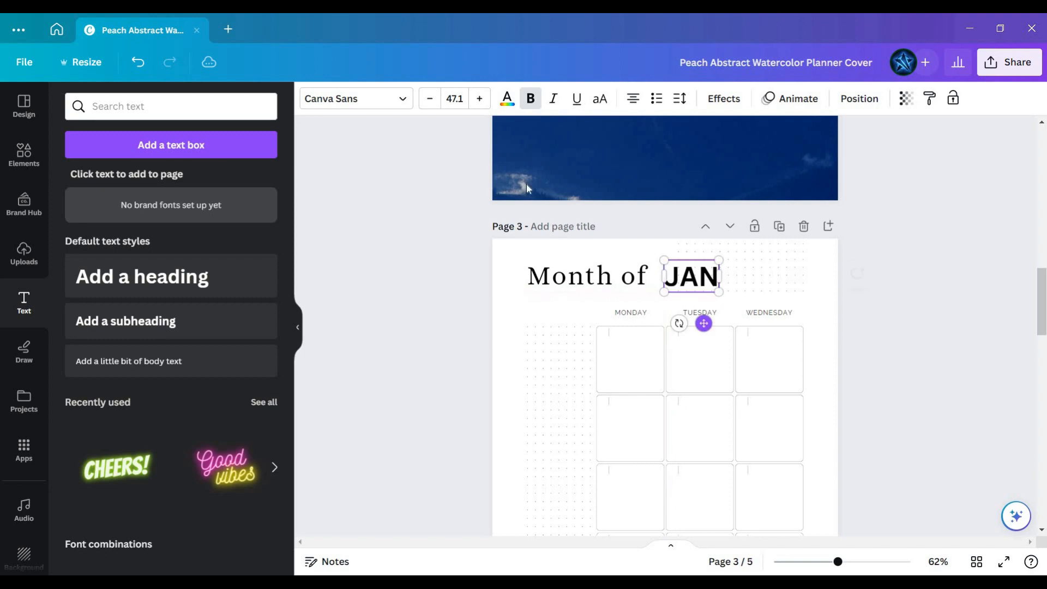
pyautogui.click(346, 99)
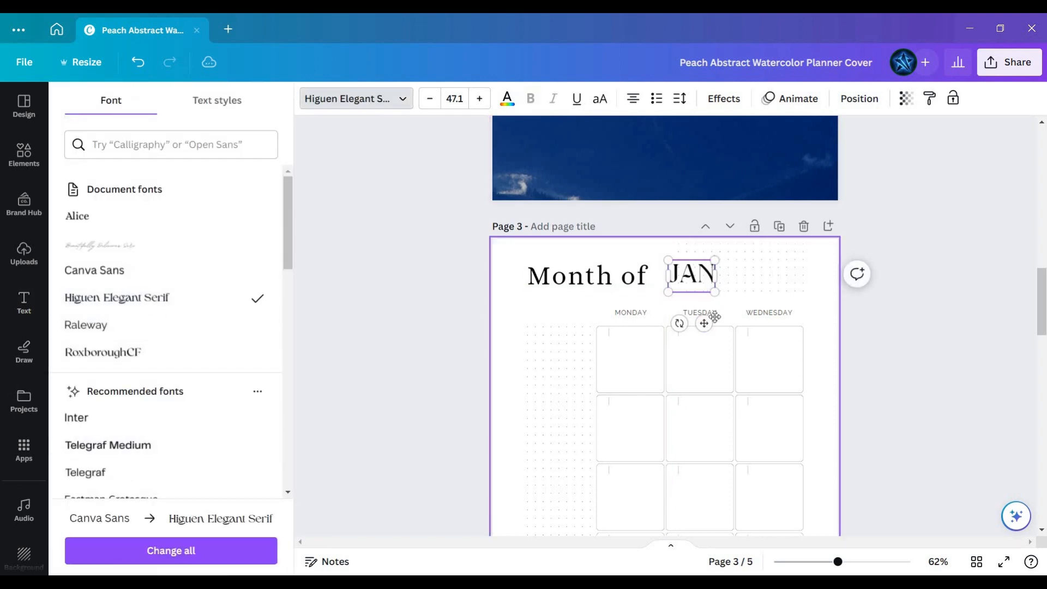
# - Set the font of the "Month of" heading on page 3 to Higuen Elegant Serif
pyautogui.click(551, 275)
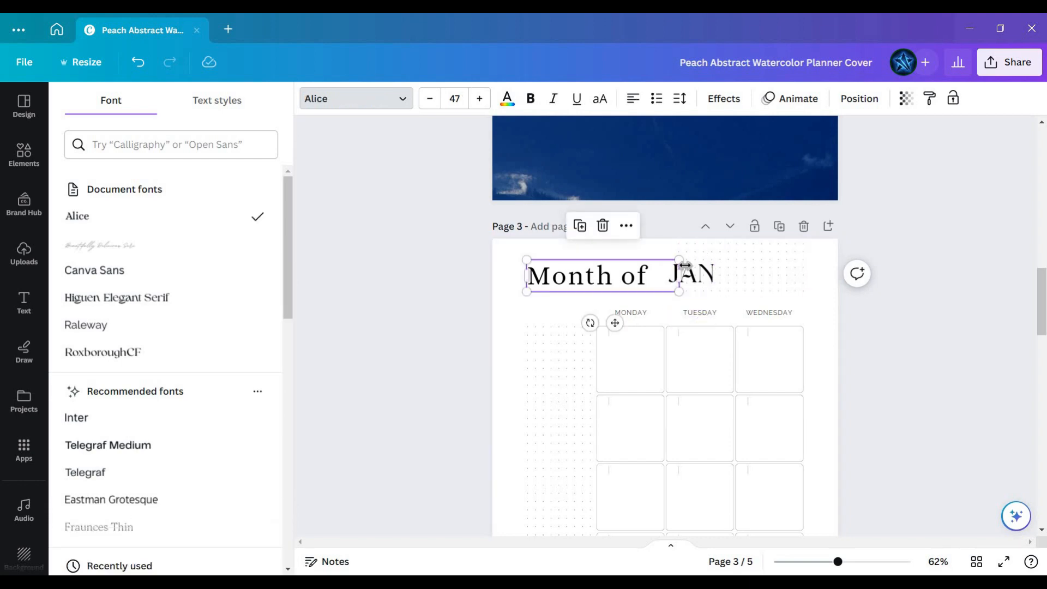
pyautogui.click(401, 99)
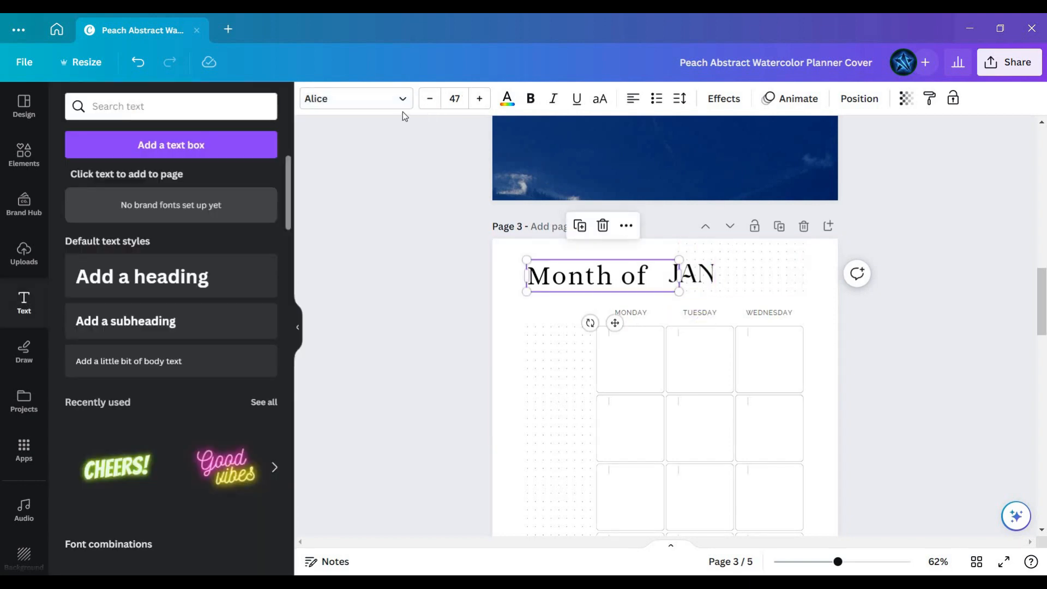
pyautogui.click(382, 99)
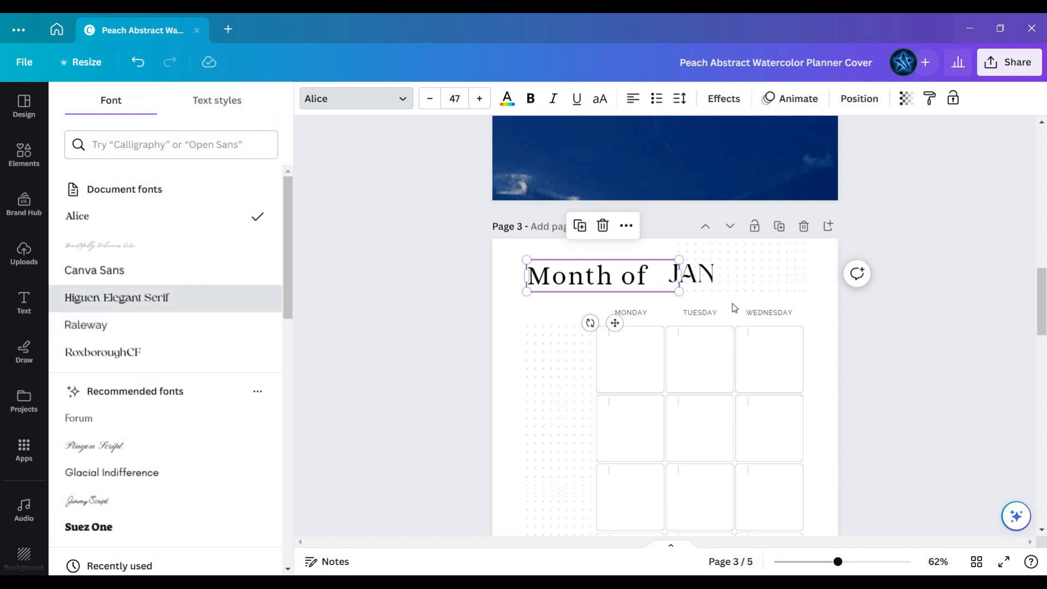
pyautogui.click(151, 300)
# - Delete the separate JAN text box beside the "Month of" heading
pyautogui.click(688, 279)
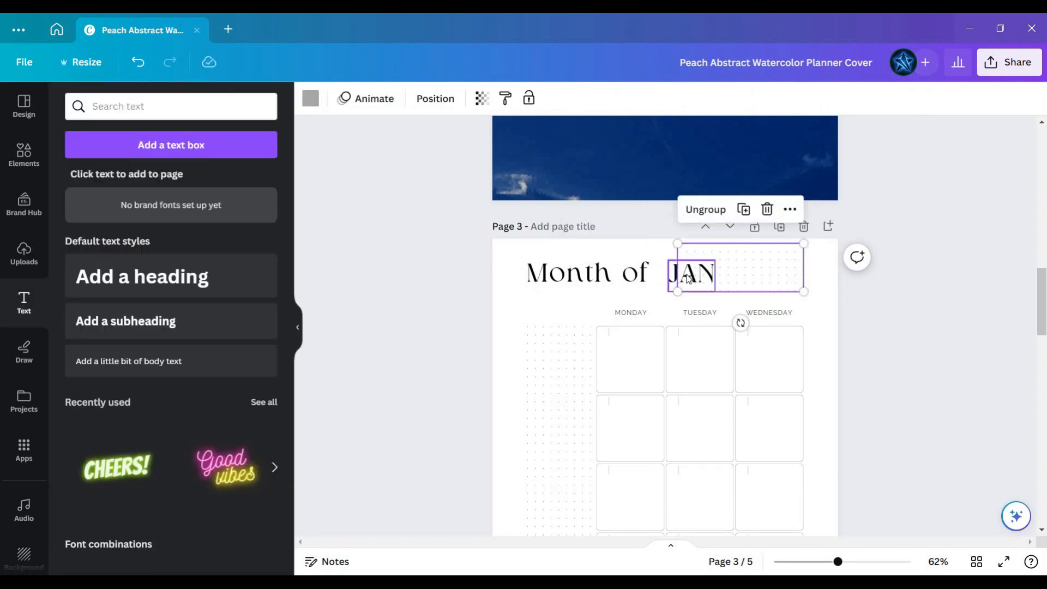
pyautogui.click(688, 277)
pyautogui.press('Delete')
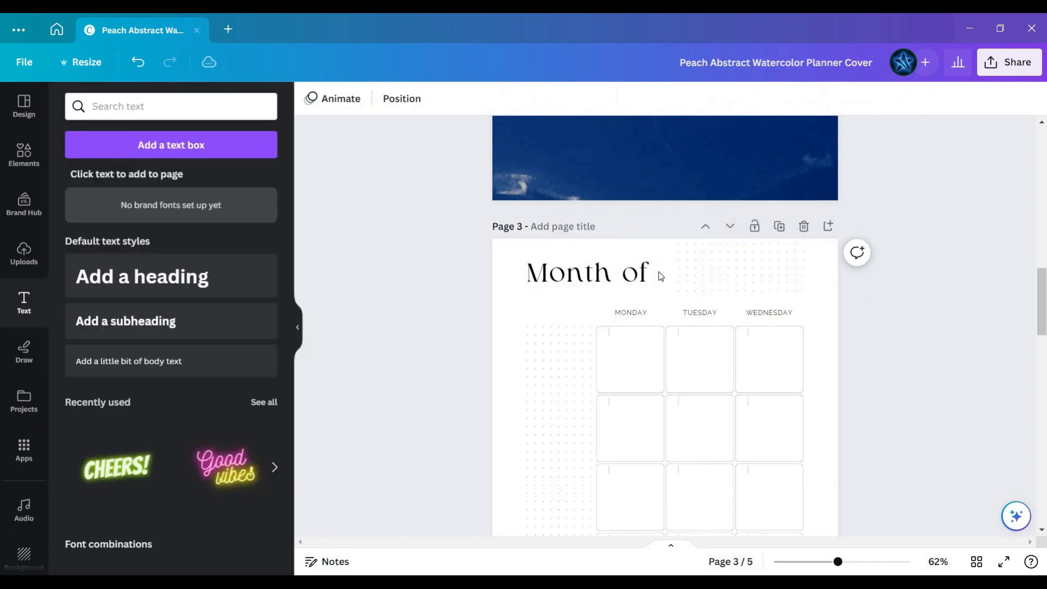
# - Add JAN to the end of the "Month of" heading text
pyautogui.click(659, 274)
pyautogui.click(660, 272)
pyautogui.click(657, 272)
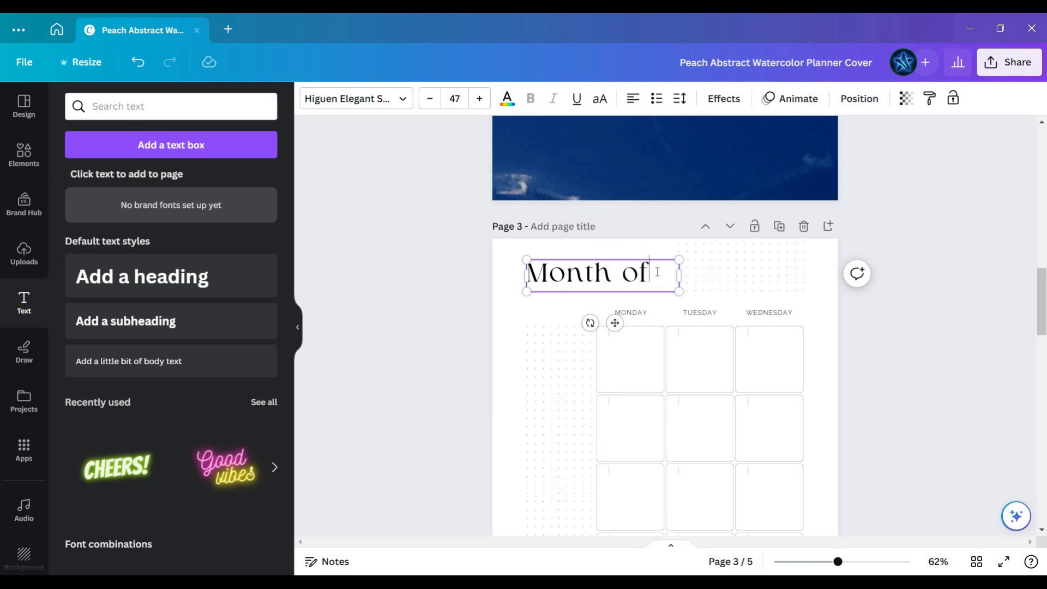
pyautogui.write('JAN')
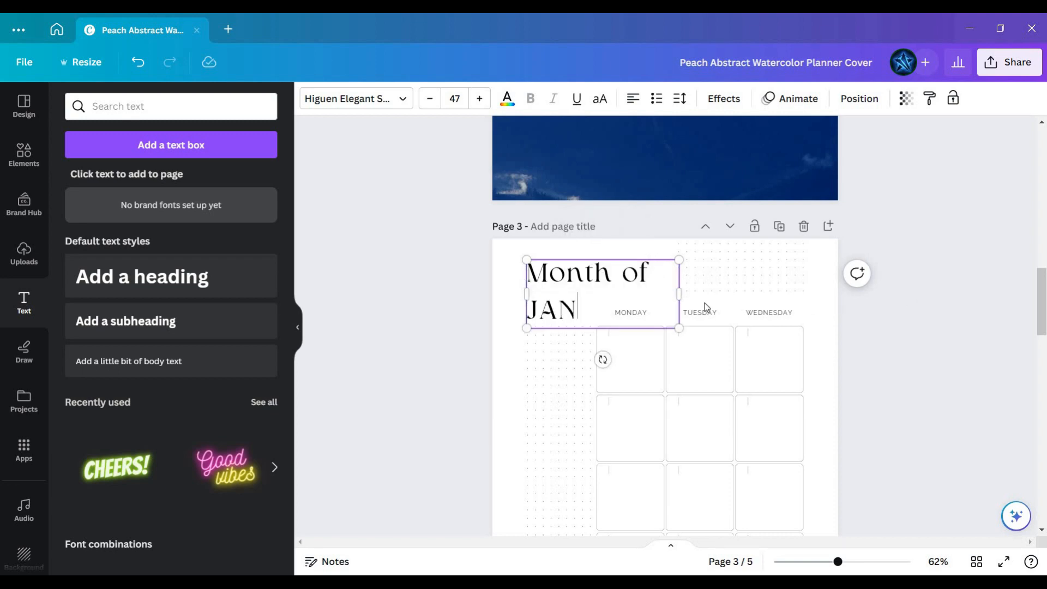
# - Try widening the "Month of JAN" text box toward the dotted area, and deselect it
pyautogui.click(685, 312)
pyautogui.click(675, 304)
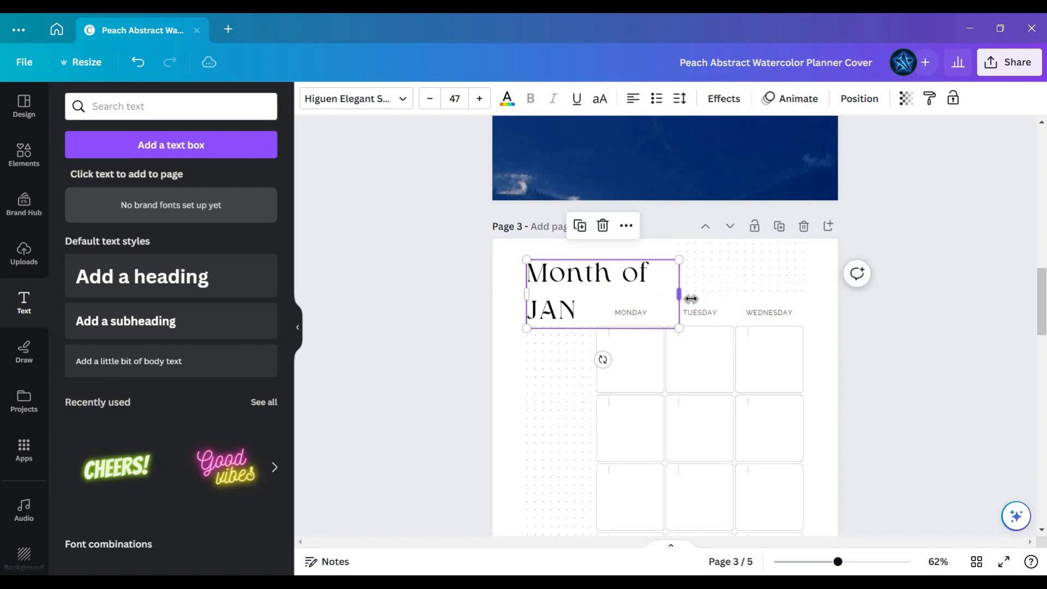
pyautogui.moveTo(760, 280); pyautogui.dragTo(686, 282)
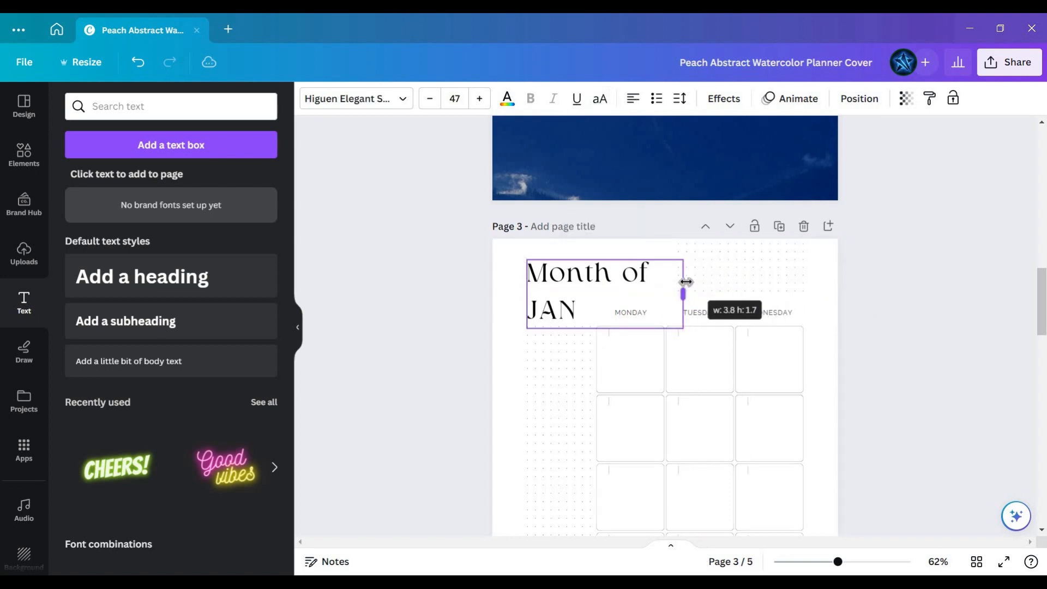
pyautogui.click(761, 288)
pyautogui.click(937, 286)
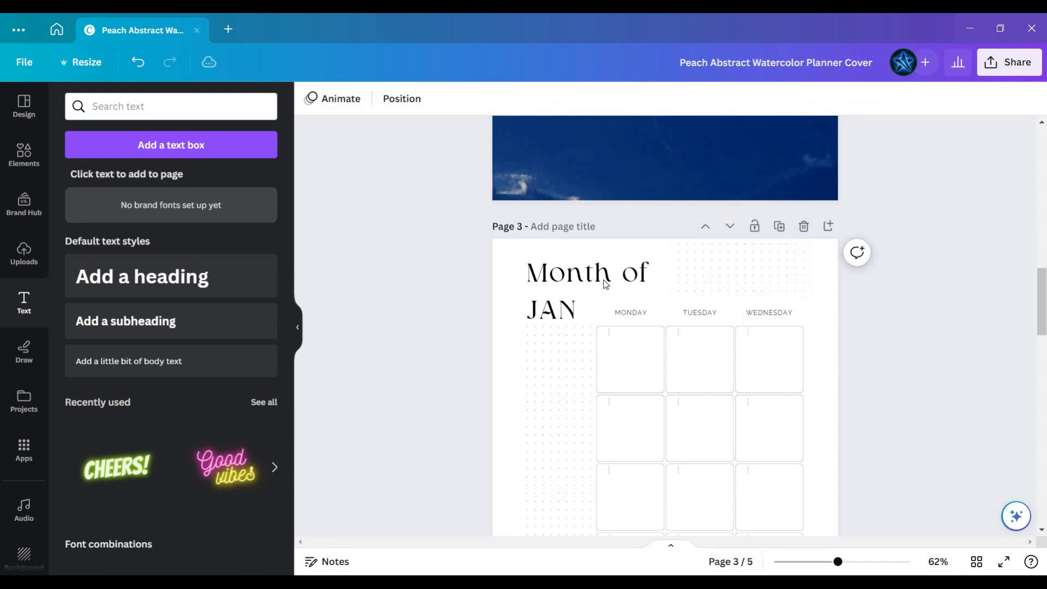
# - Review the page 3 monthly planner with its JAN heading and weekday grid, and the pages that follow it
pyautogui.scroll(-1, 649, 261)
pyautogui.scroll(-3, 651, 256)
pyautogui.scroll(2, 654, 241)
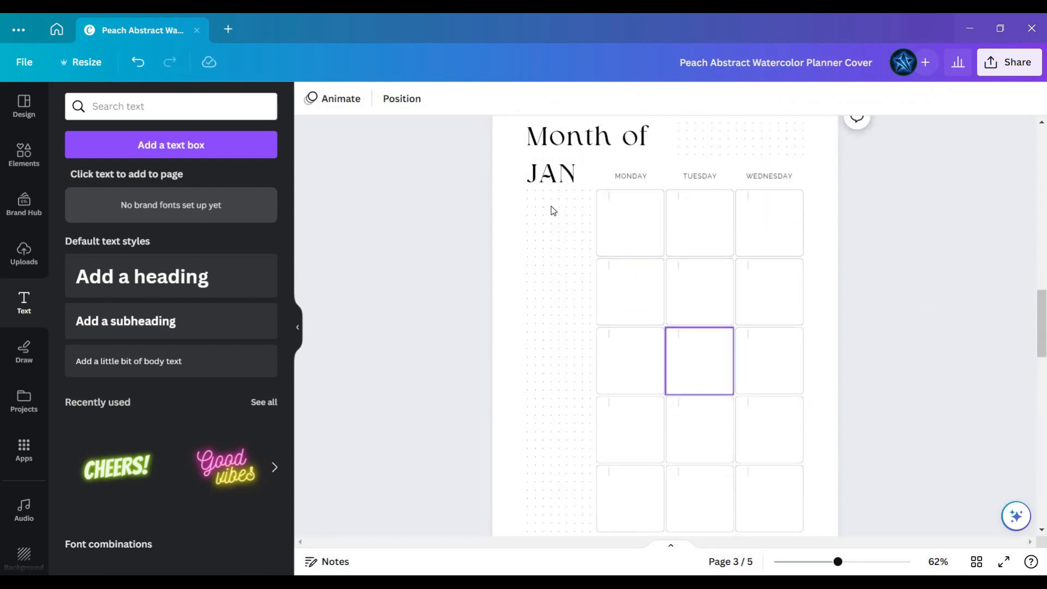
pyautogui.click(652, 237)
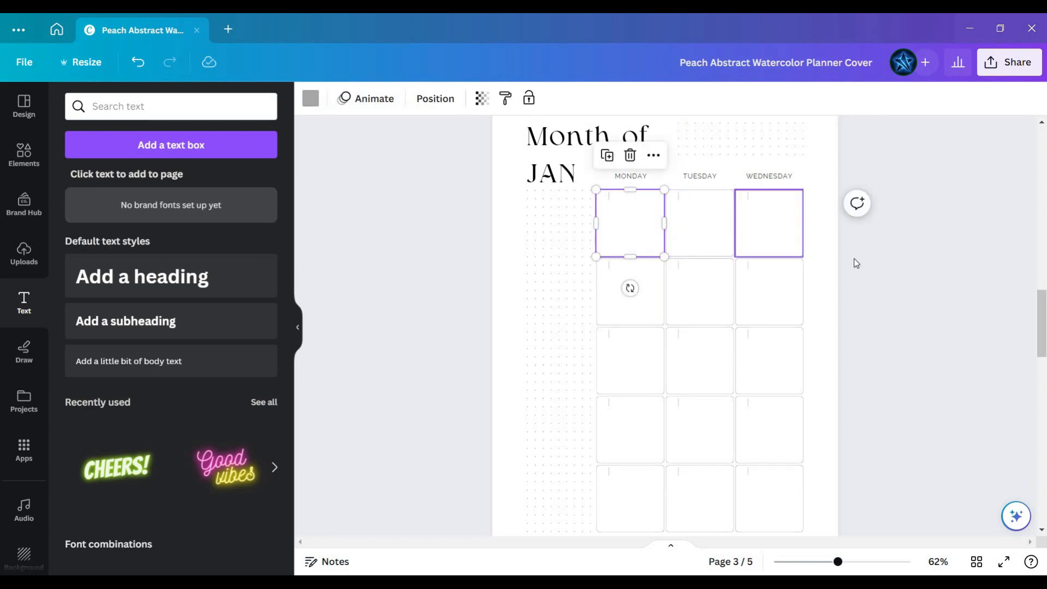
pyautogui.scroll(-4, 753, 327)
pyautogui.scroll(9, 755, 327)
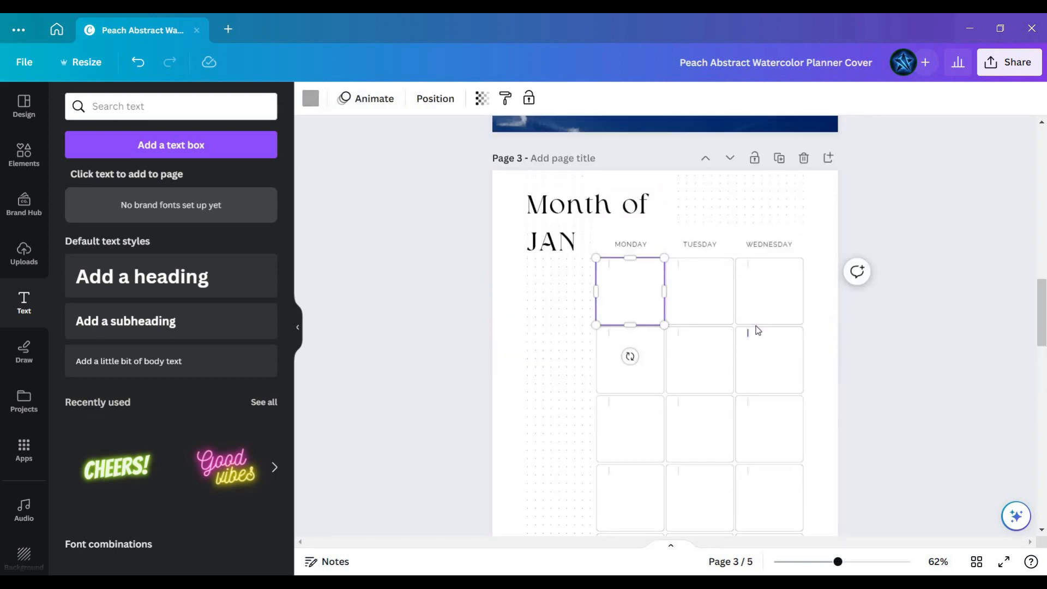
pyautogui.scroll(-15, 769, 361)
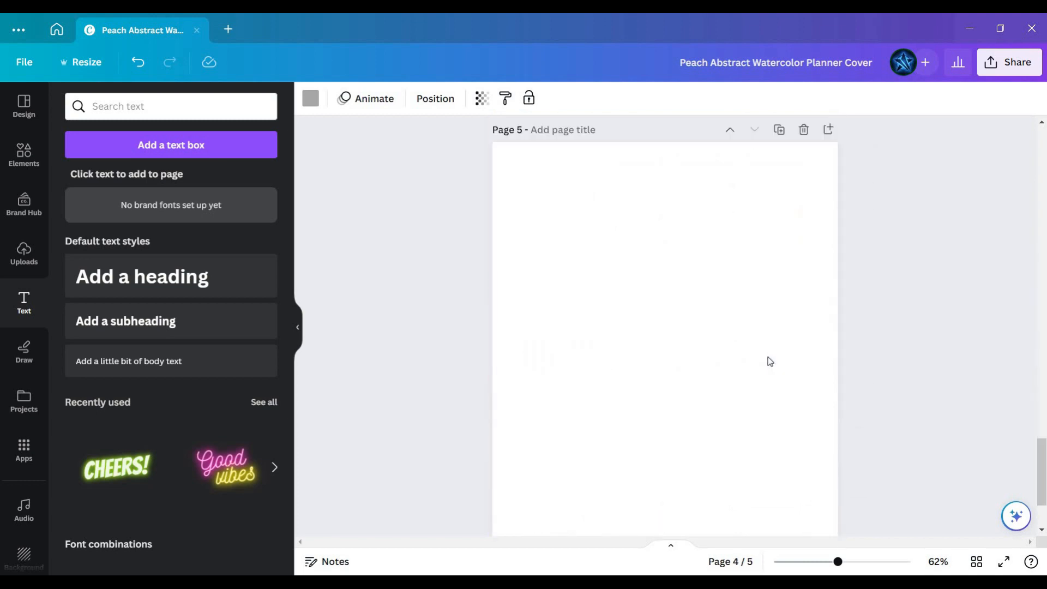
pyautogui.scroll(13, 769, 362)
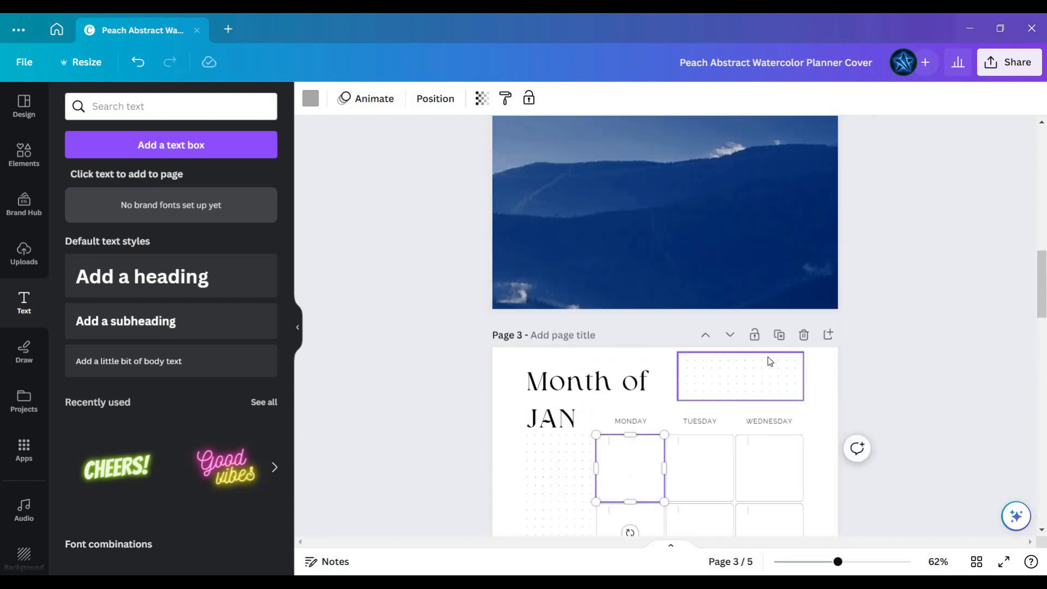
# - Select the background photo on the cover page and install the Mockups app from its photo editing options
pyautogui.scroll(6, 768, 361)
pyautogui.click(659, 187)
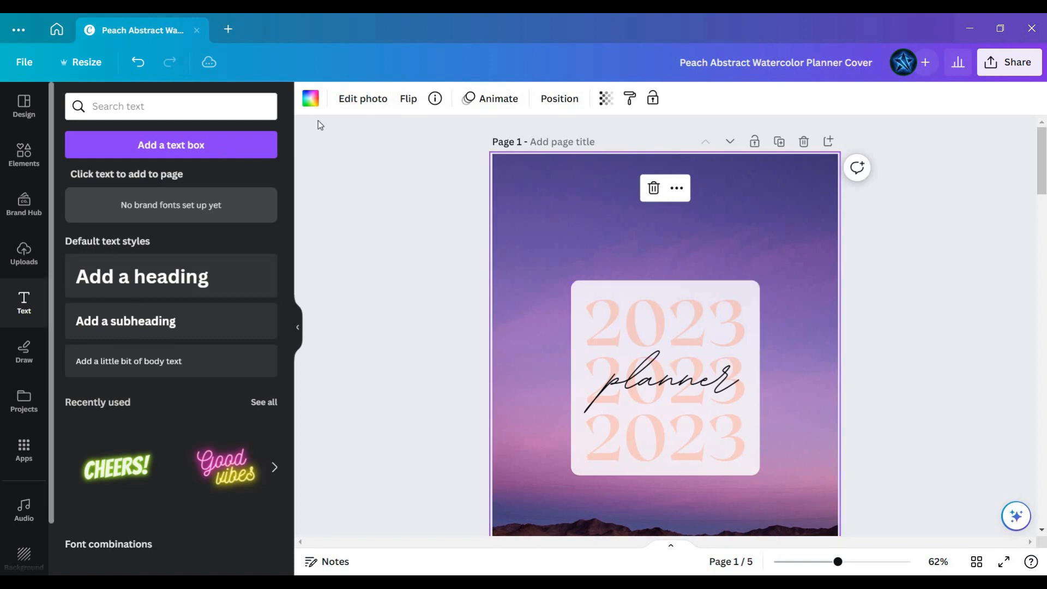
pyautogui.click(344, 105)
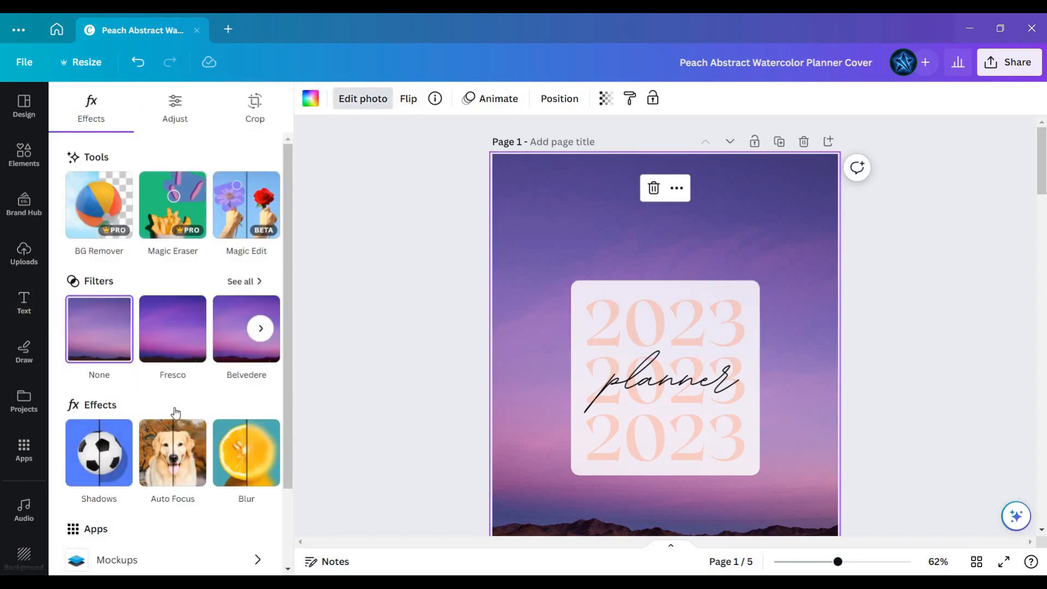
pyautogui.scroll(-1, 254, 333)
pyautogui.scroll(-1, 141, 479)
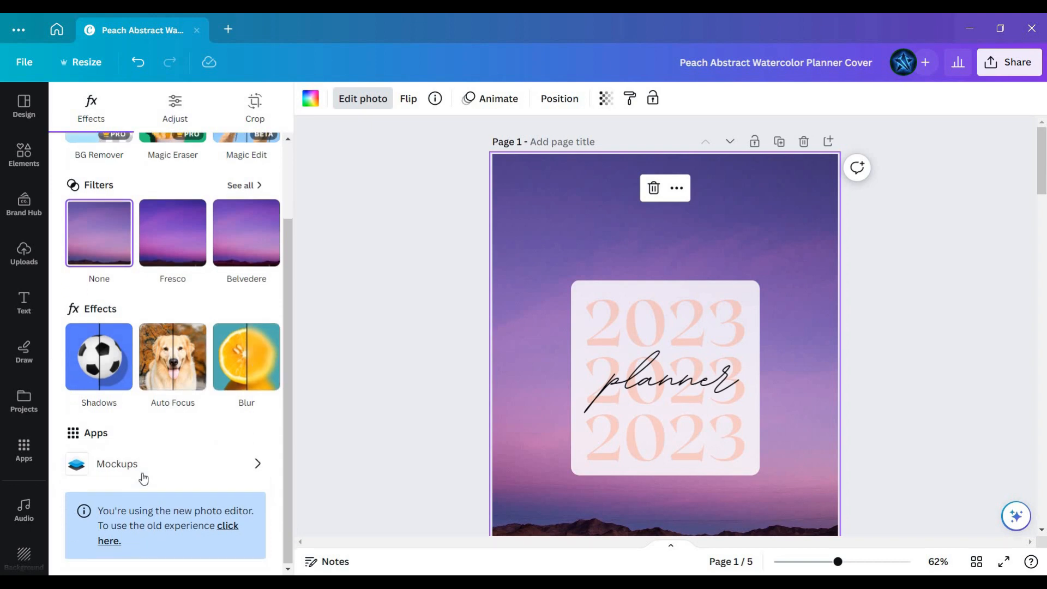
pyautogui.click(144, 477)
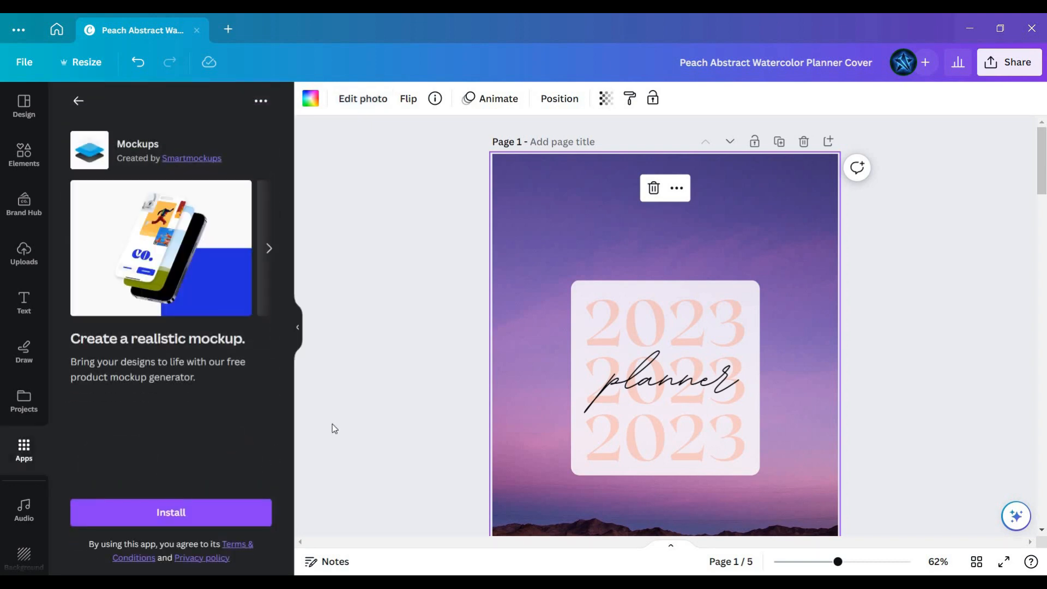
pyautogui.click(212, 511)
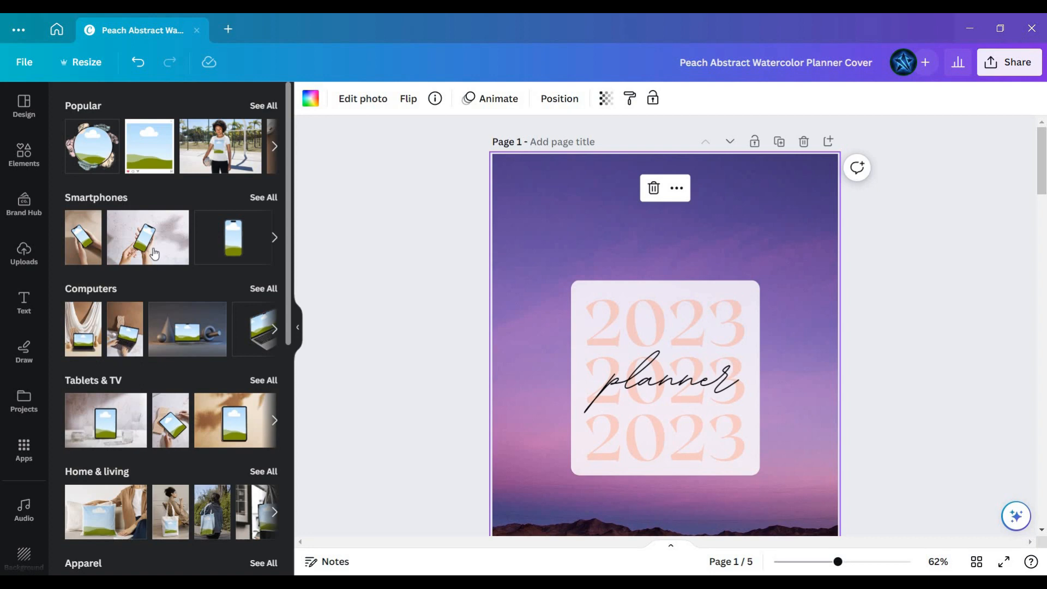
# - Try the smartphone-in-hand mockup over the 2023 planner title on the cover page, and delete it
pyautogui.click(154, 252)
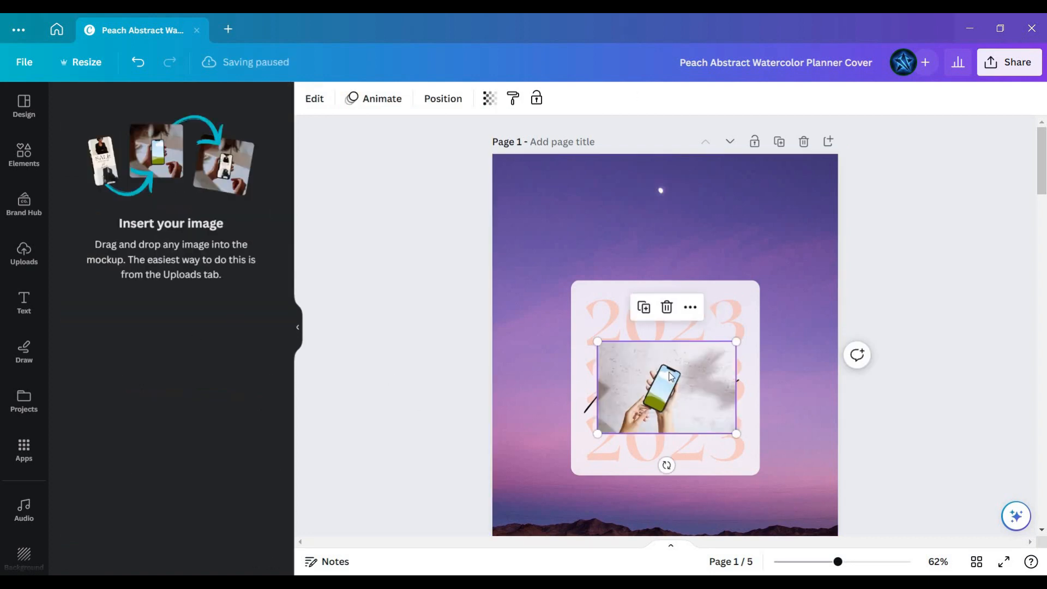
pyautogui.moveTo(667, 320); pyautogui.dragTo(666, 306)
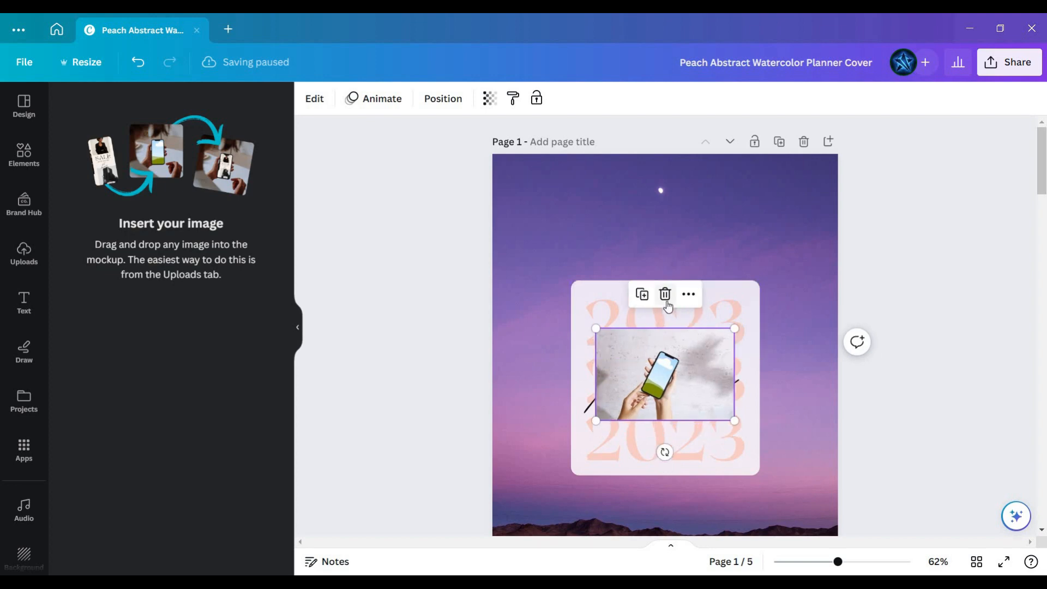
pyautogui.press('Delete')
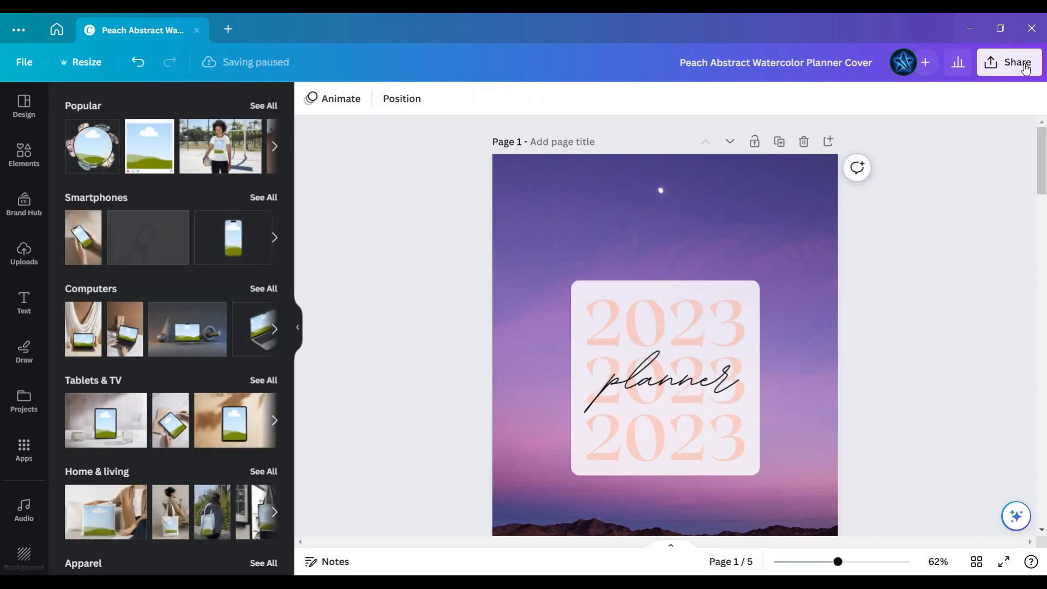
pyautogui.click(1009, 61)
pyautogui.click(892, 410)
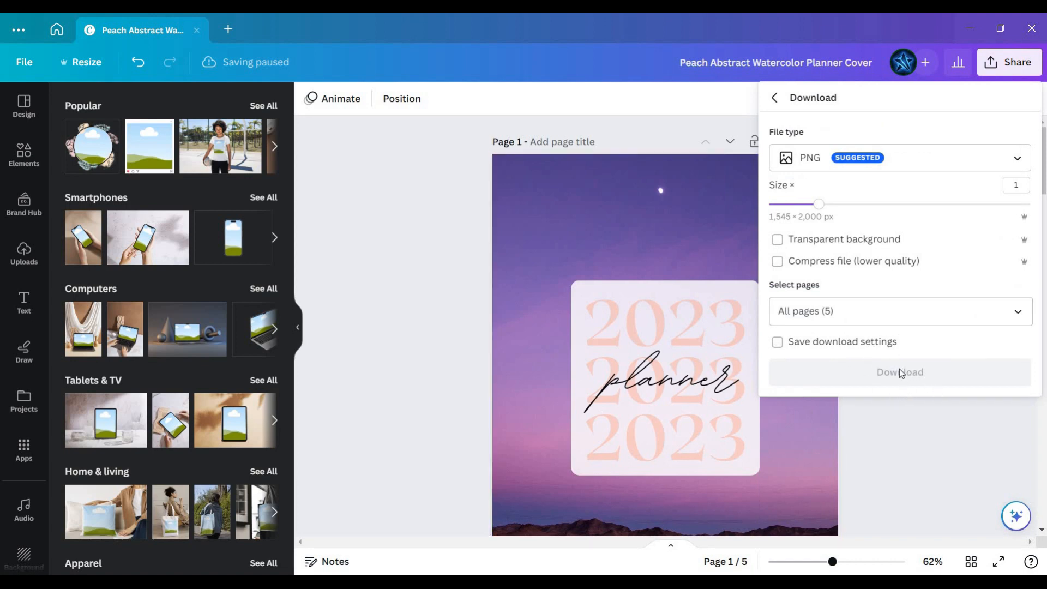
pyautogui.click(857, 410)
pyautogui.scroll(-5, 838, 391)
pyautogui.scroll(4, 850, 388)
pyautogui.scroll(-8, 843, 430)
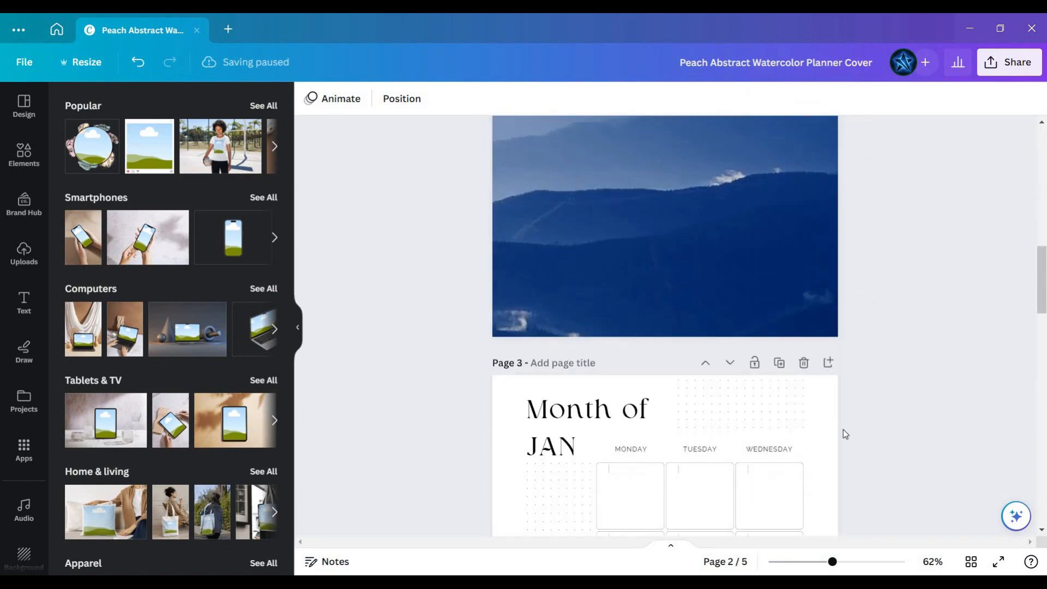
pyautogui.scroll(4, 970, 93)
# - Download all five planner pages as PNG and save the "Peach Abstract Watercolor Planner Cover" ZIP file in Downloads
pyautogui.click(1009, 69)
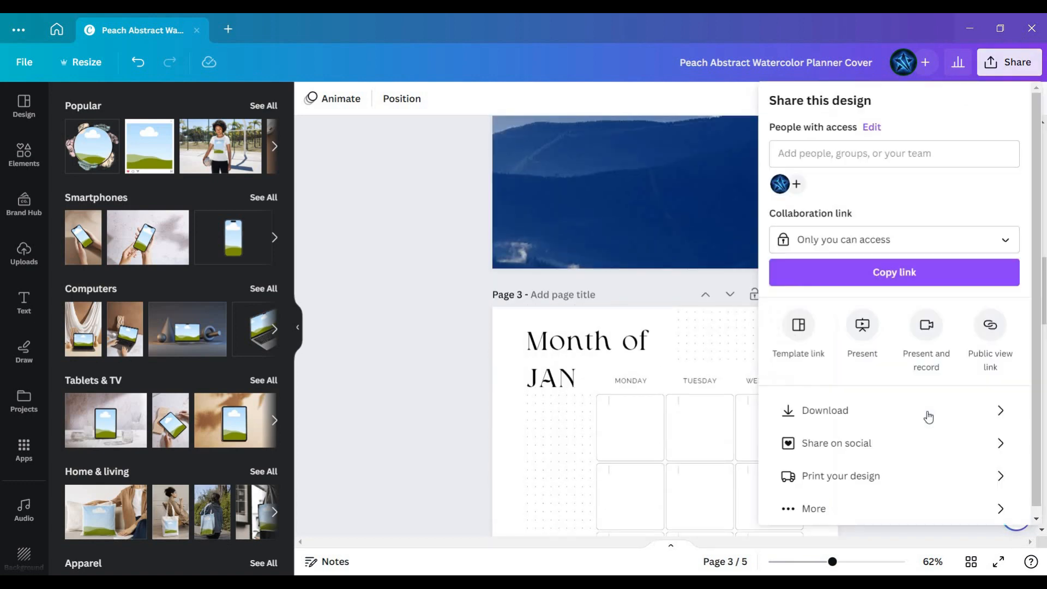
pyautogui.click(907, 411)
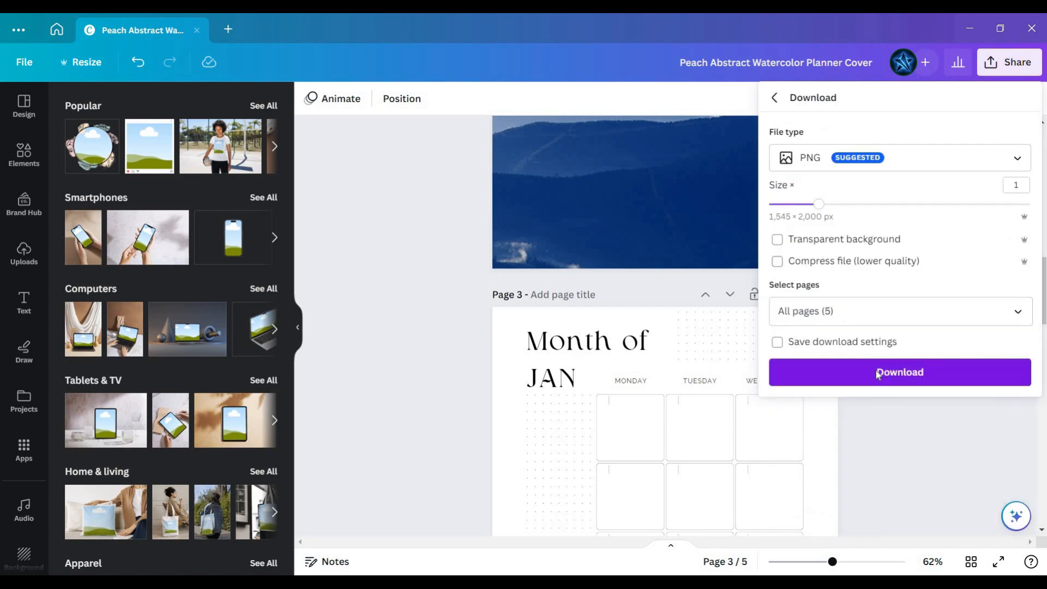
pyautogui.click(876, 375)
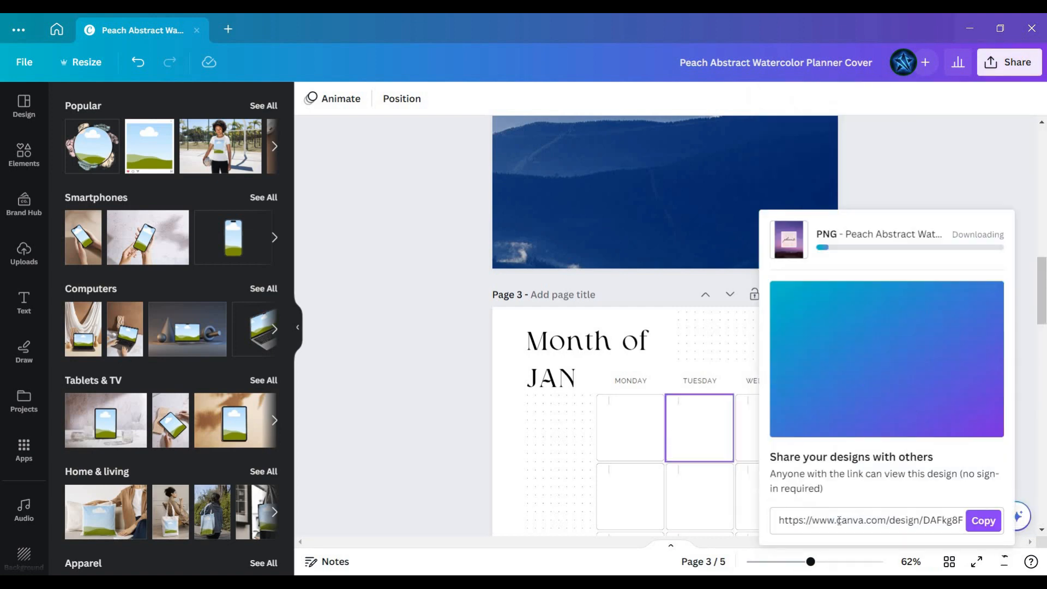
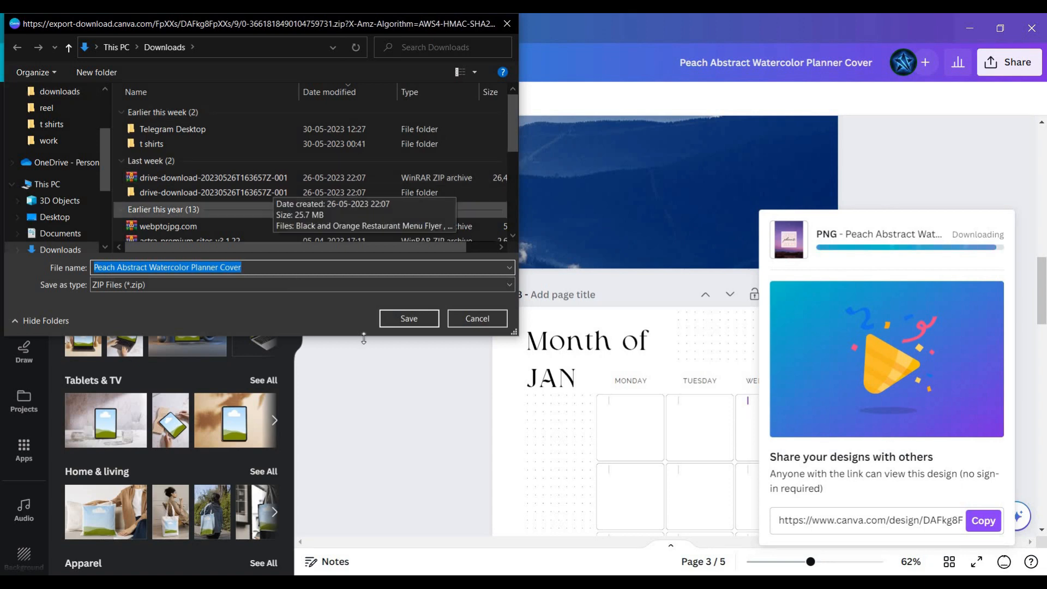
pyautogui.click(408, 318)
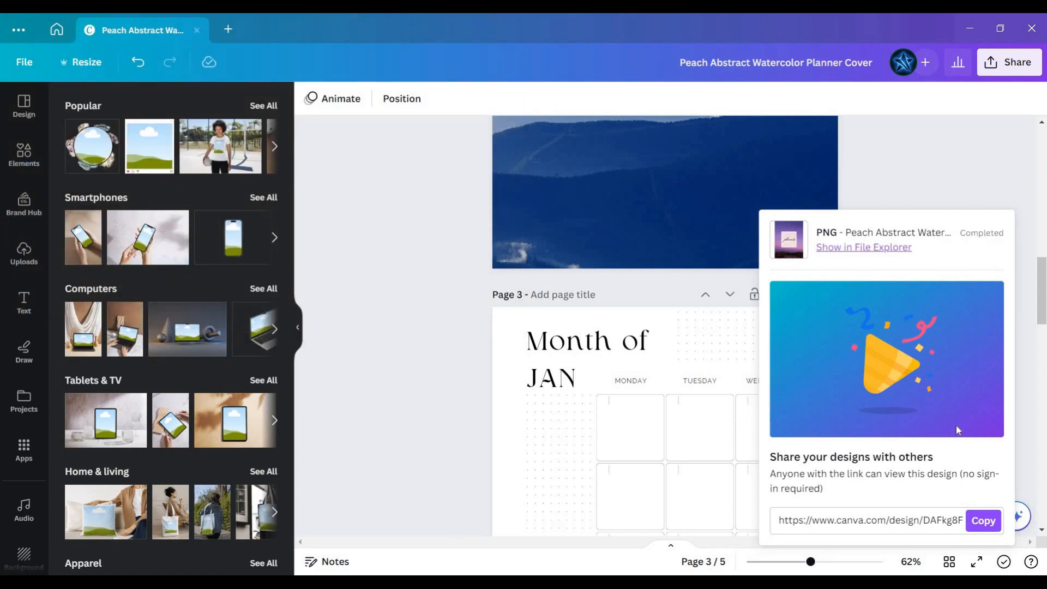
# - Switch to File Explorer, extract the "Peach Abstract Watercolor Planner Cover" ZIP into its own folder and open that folder
pyautogui.click(872, 252)
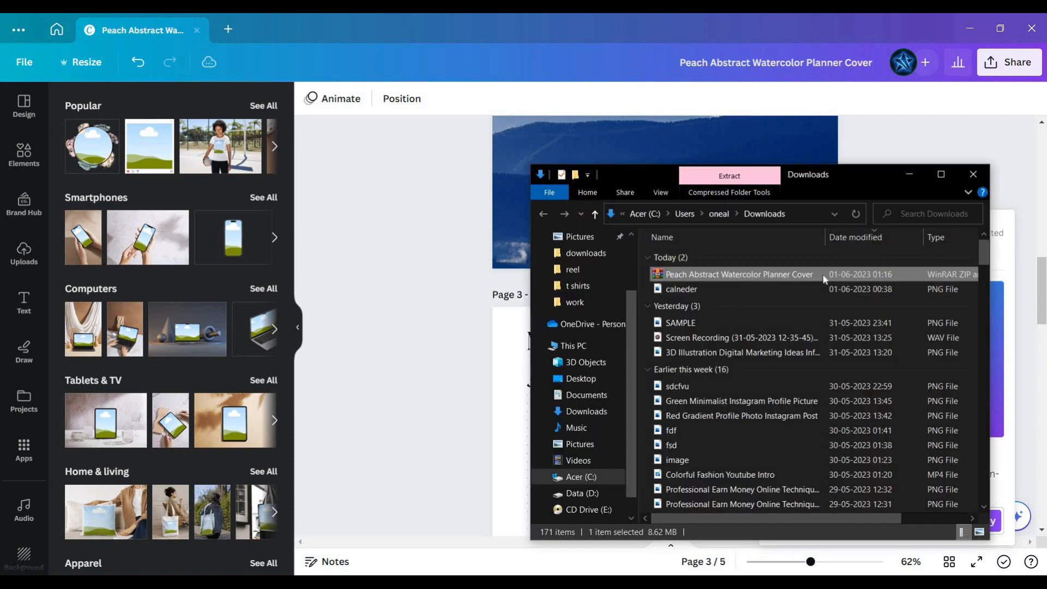
pyautogui.rightClick(806, 280)
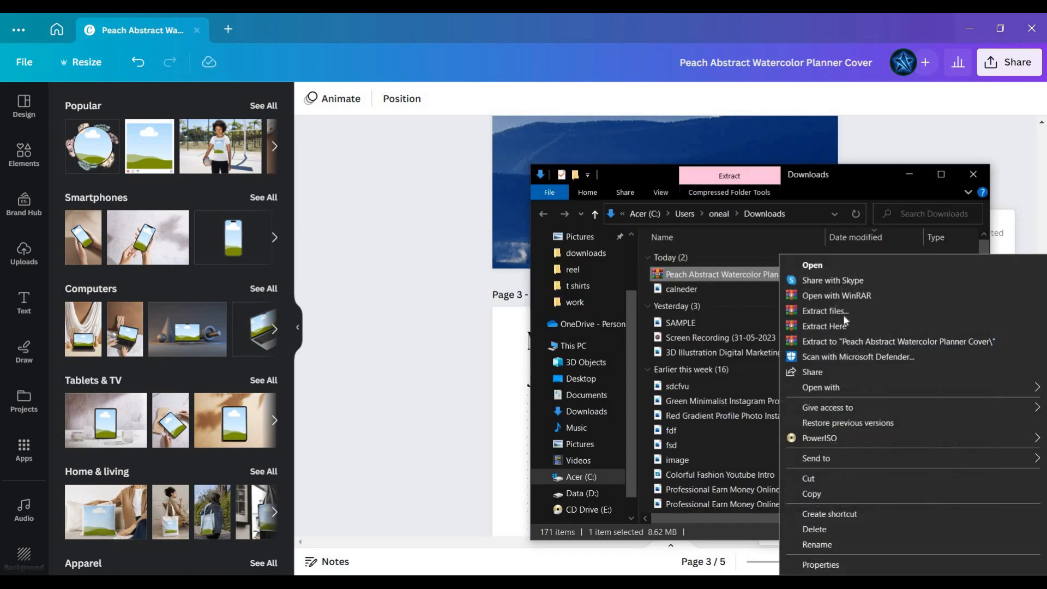
pyautogui.click(843, 341)
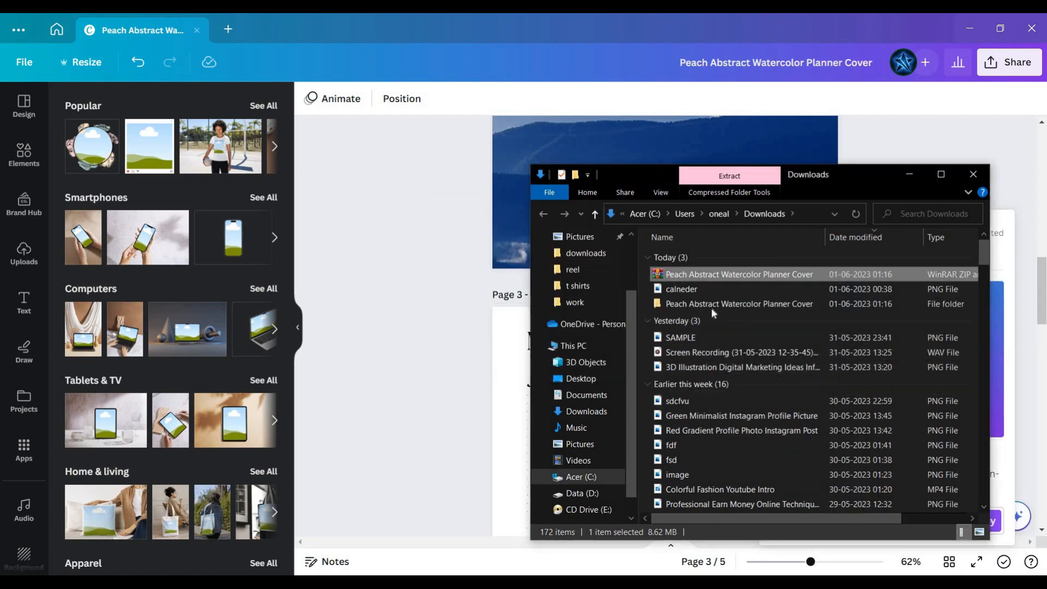
pyautogui.doubleClick(711, 305)
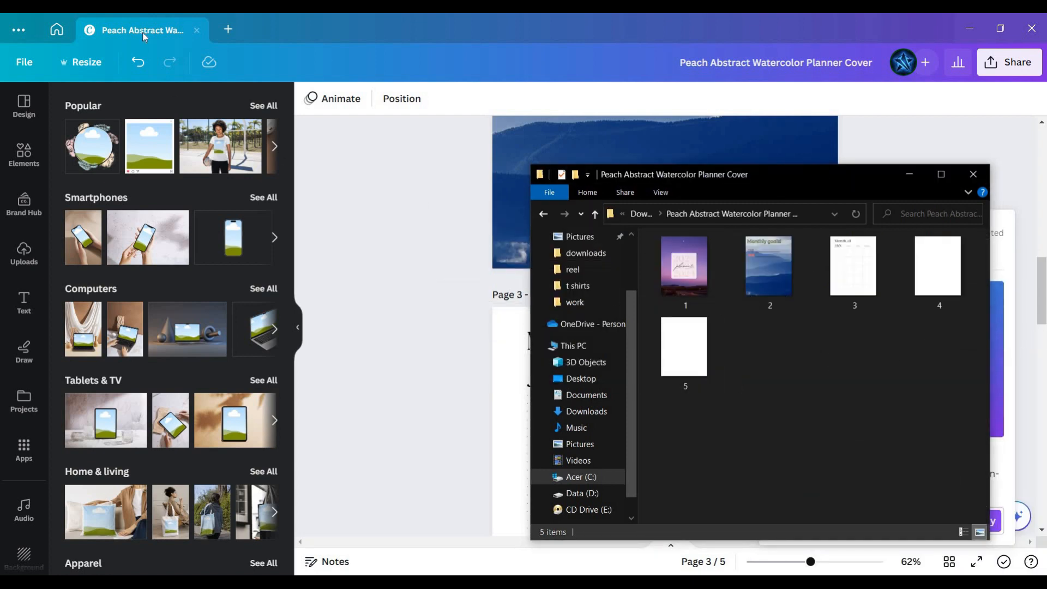
# - Return to Canva's template search results and open the pink watercolor "planner 2022" cover template for customizing
pyautogui.click(240, 25)
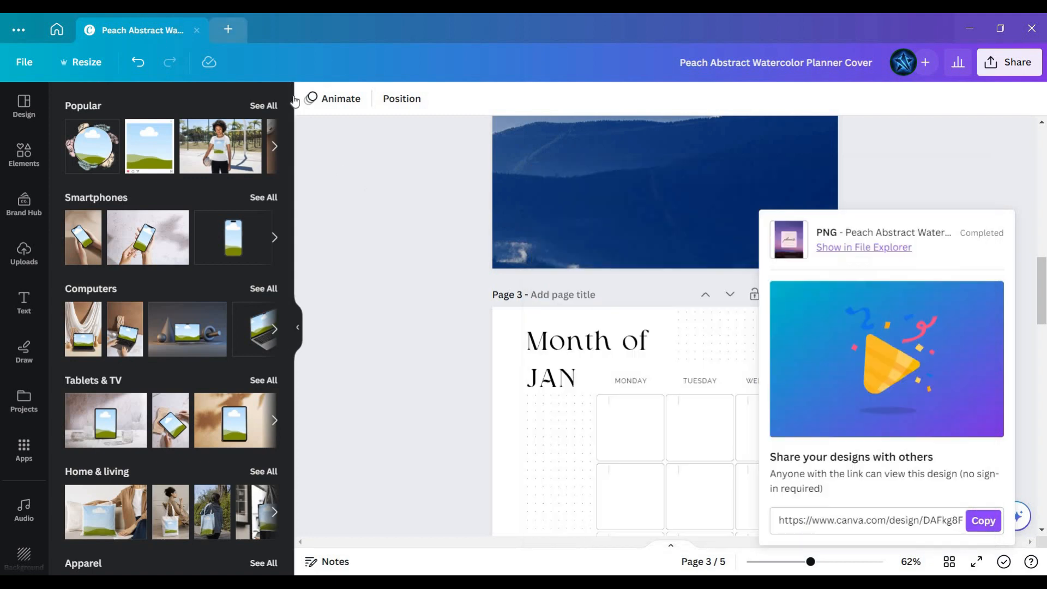
pyautogui.click(56, 29)
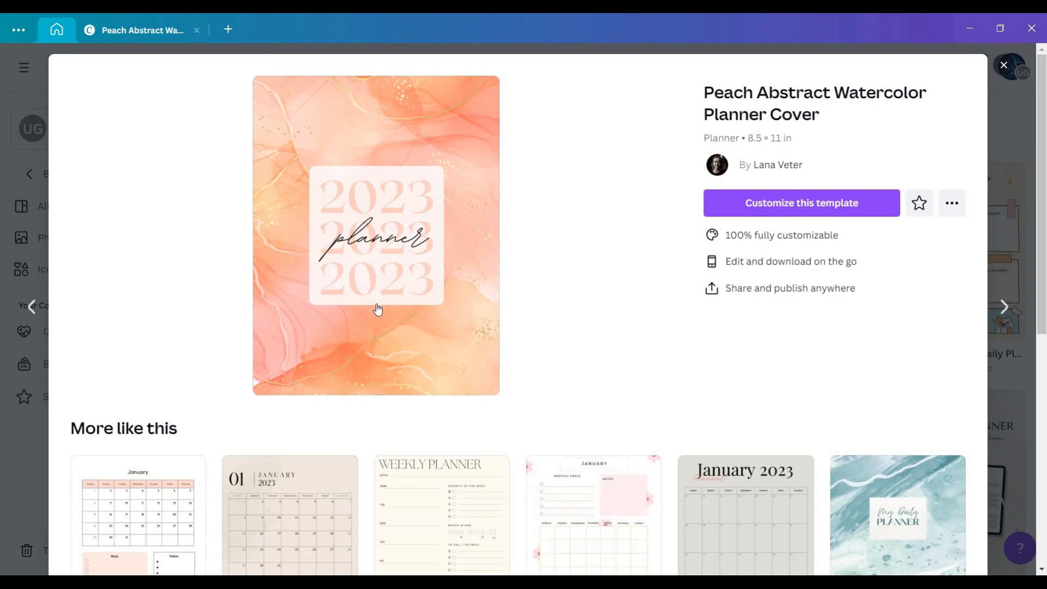
pyautogui.press('Escape')
pyautogui.scroll(-3, 627, 343)
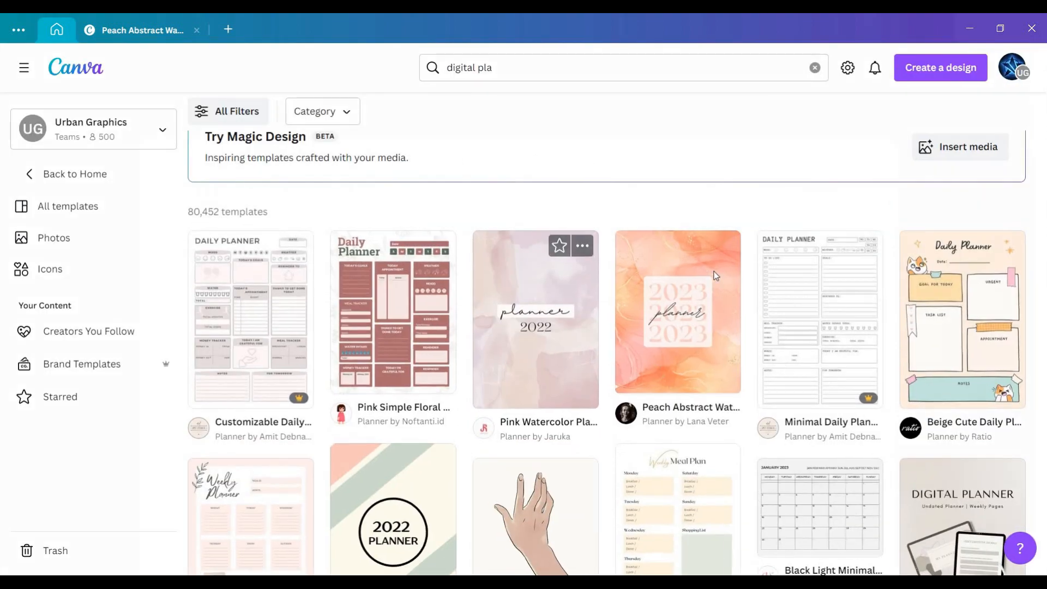
pyautogui.click(552, 356)
pyautogui.click(794, 213)
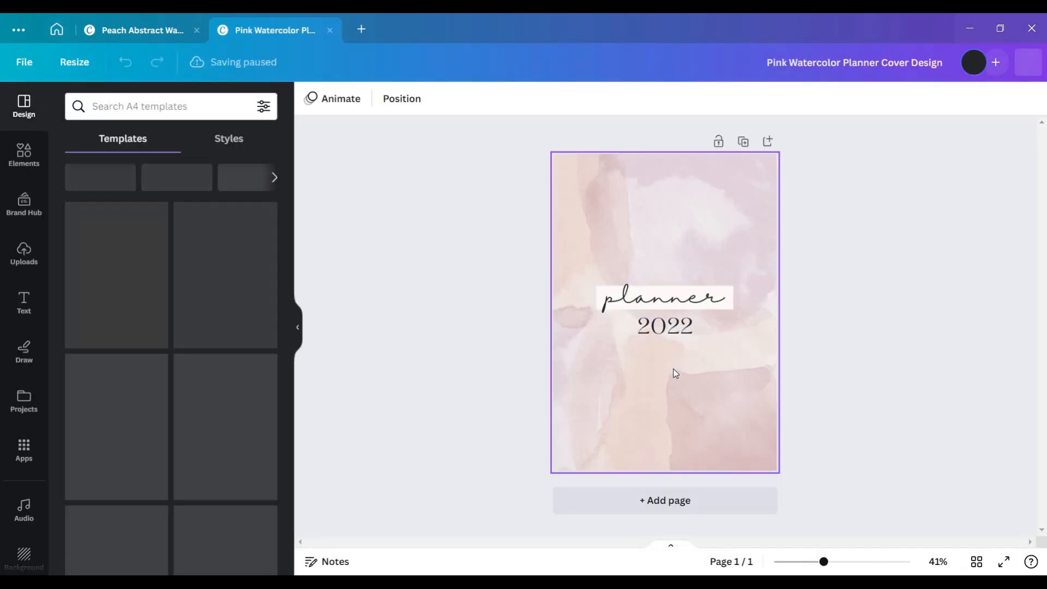
# - Clear the template page by deleting the watercolor background, the "planner" and "2022" texts and the pale box behind them
pyautogui.click(675, 374)
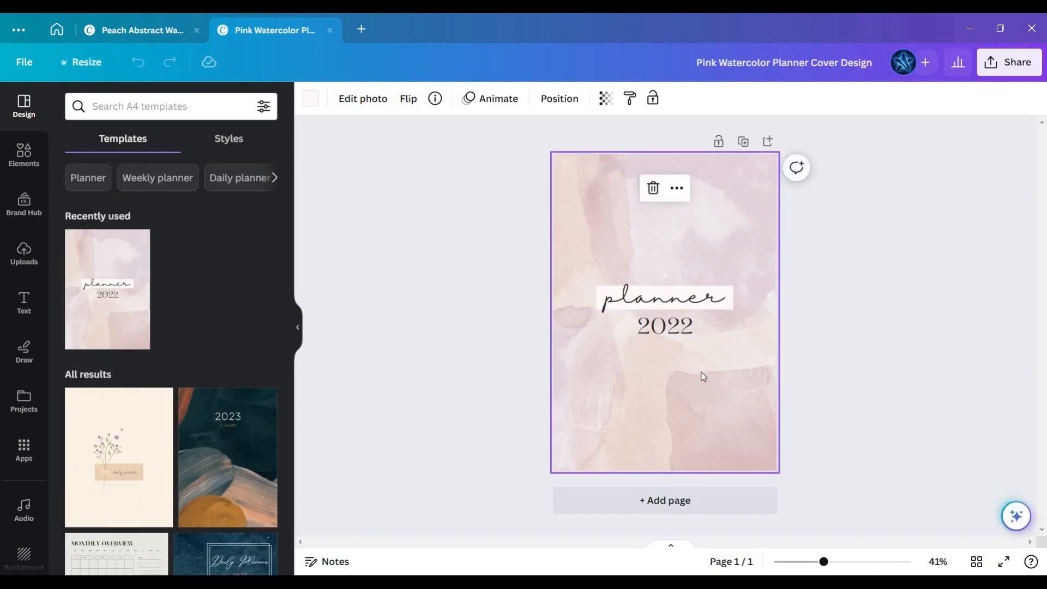
pyautogui.click(664, 187)
pyautogui.click(676, 297)
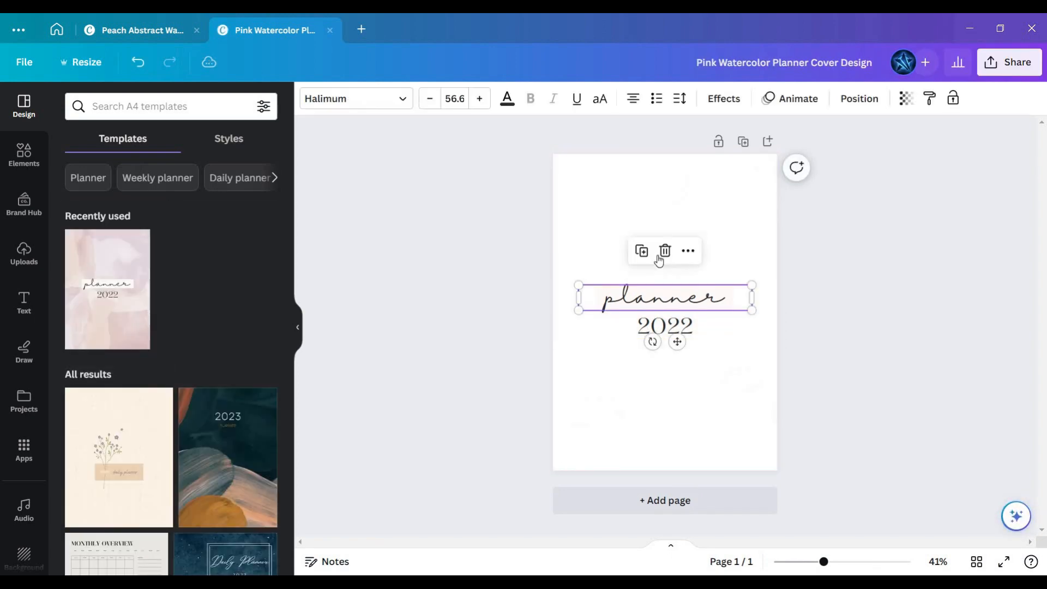
pyautogui.click(678, 326)
pyautogui.click(665, 282)
pyautogui.click(680, 308)
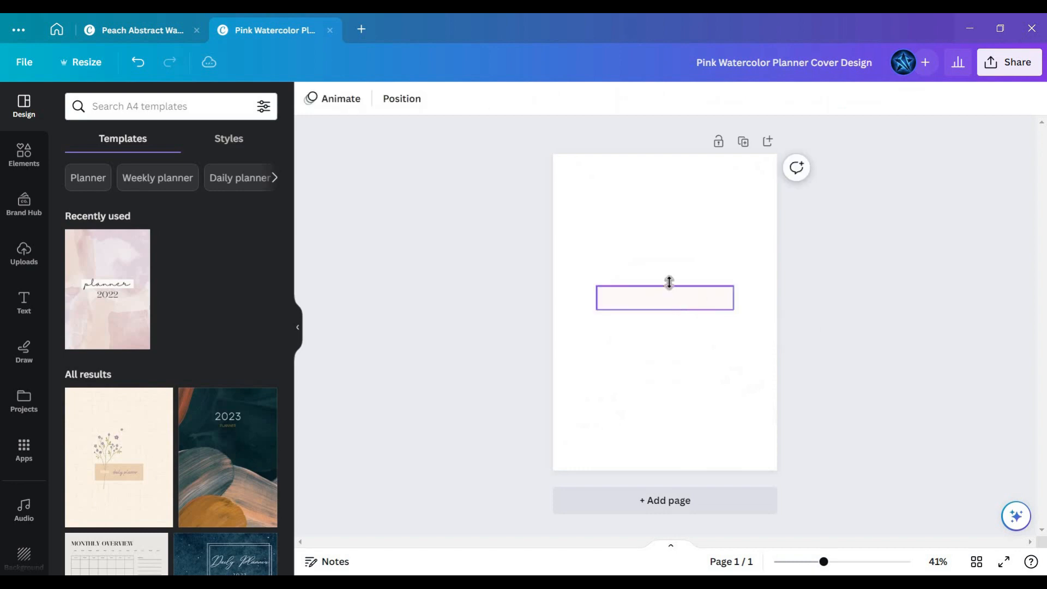
pyautogui.click(670, 263)
pyautogui.press('Delete')
pyautogui.click(660, 297)
pyautogui.press('Delete')
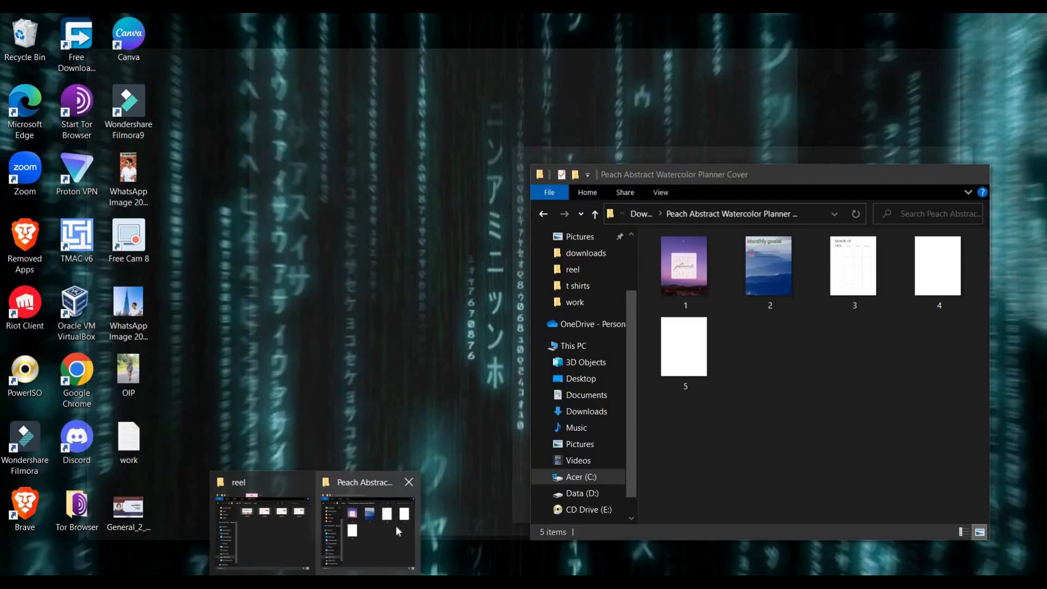
# - Upload image 1, the purple 2023 planner cover, from the extracted folder in File Explorer onto the blank Canva page
pyautogui.click(332, 545)
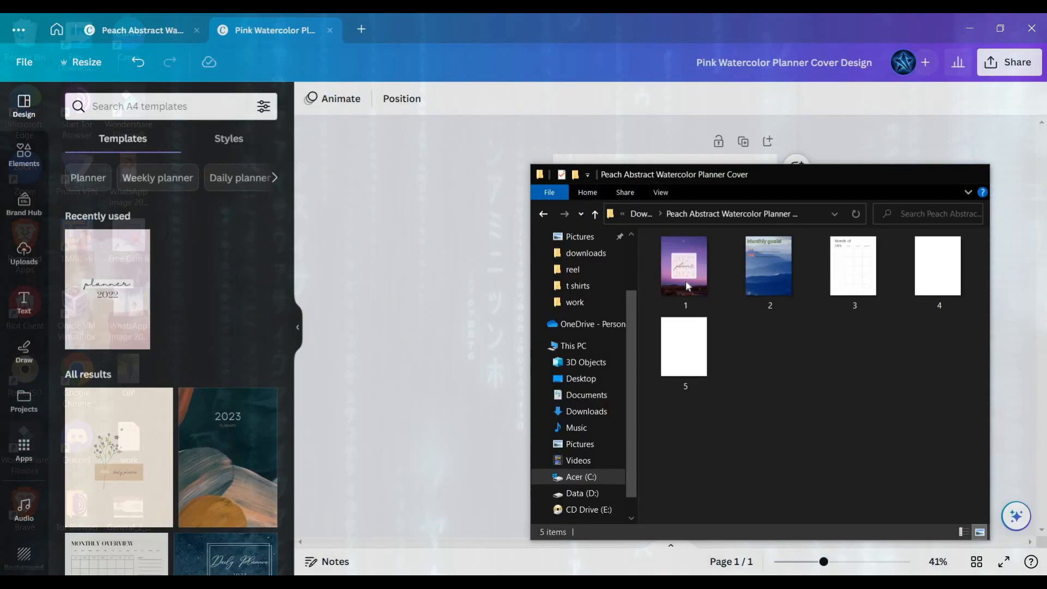
pyautogui.moveTo(803, 176); pyautogui.dragTo(828, 268)
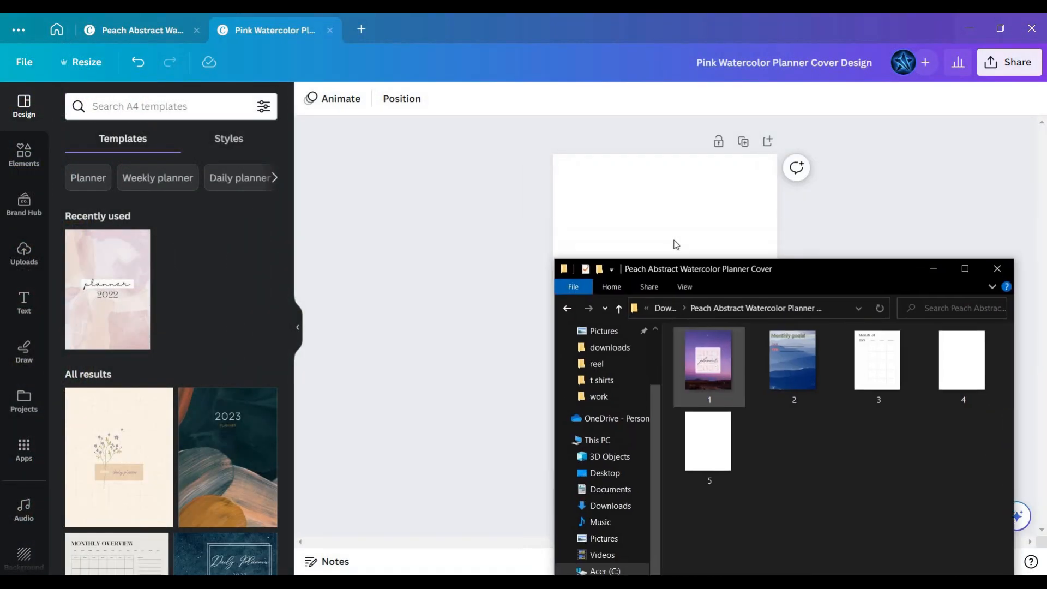
pyautogui.moveTo(708, 360); pyautogui.dragTo(678, 243)
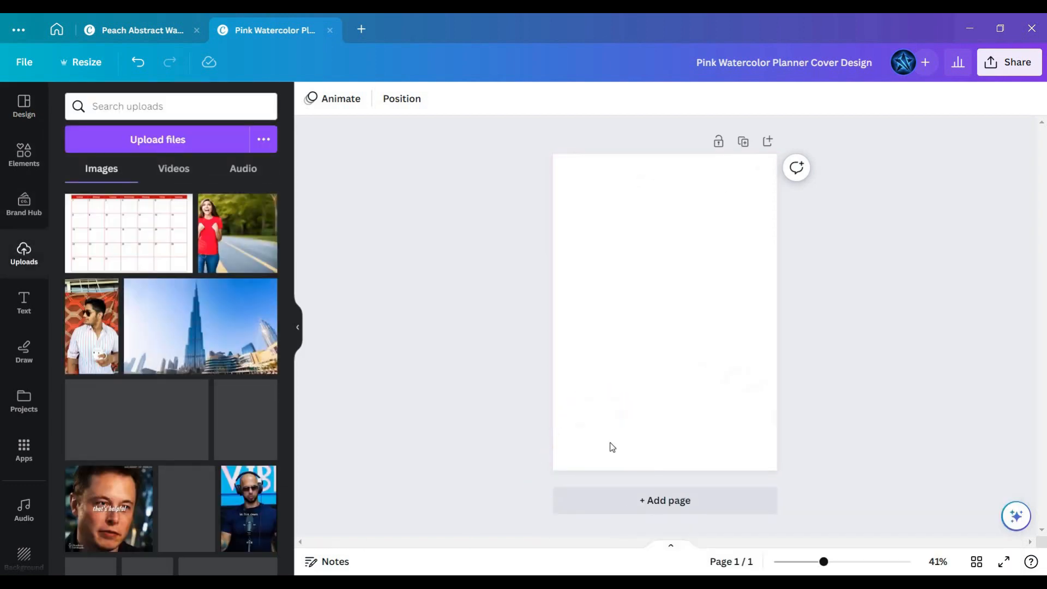
# - Delete the leftover tilted image element near the lower-left corner of the planner cover image
pyautogui.rightClick(599, 407)
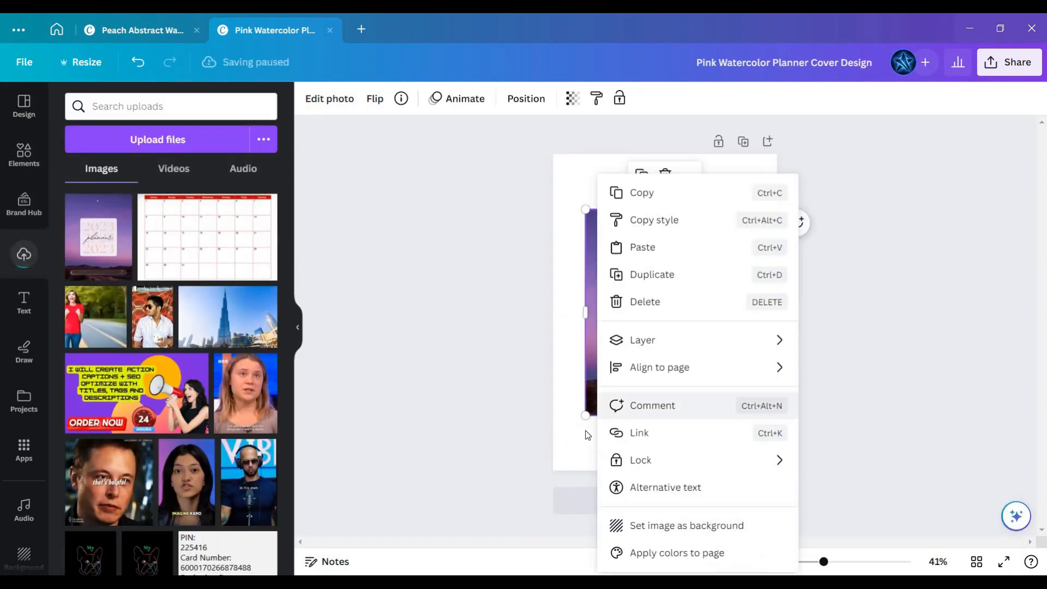
pyautogui.click(583, 423)
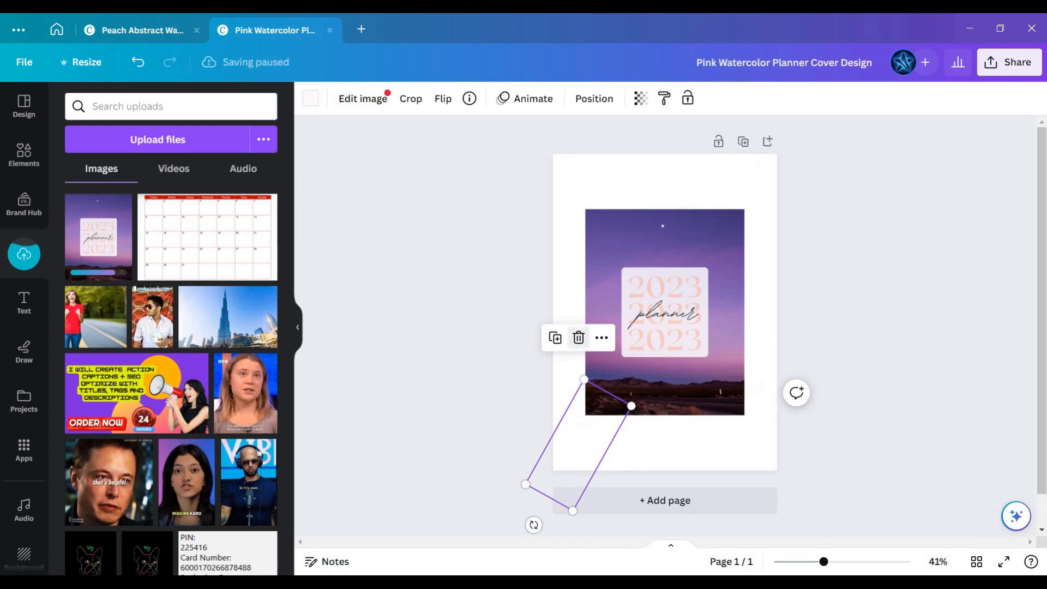
pyautogui.click(579, 337)
# - Select the planner cover image and open the Mockups app from its photo editing options
pyautogui.scroll(-1, 23, 532)
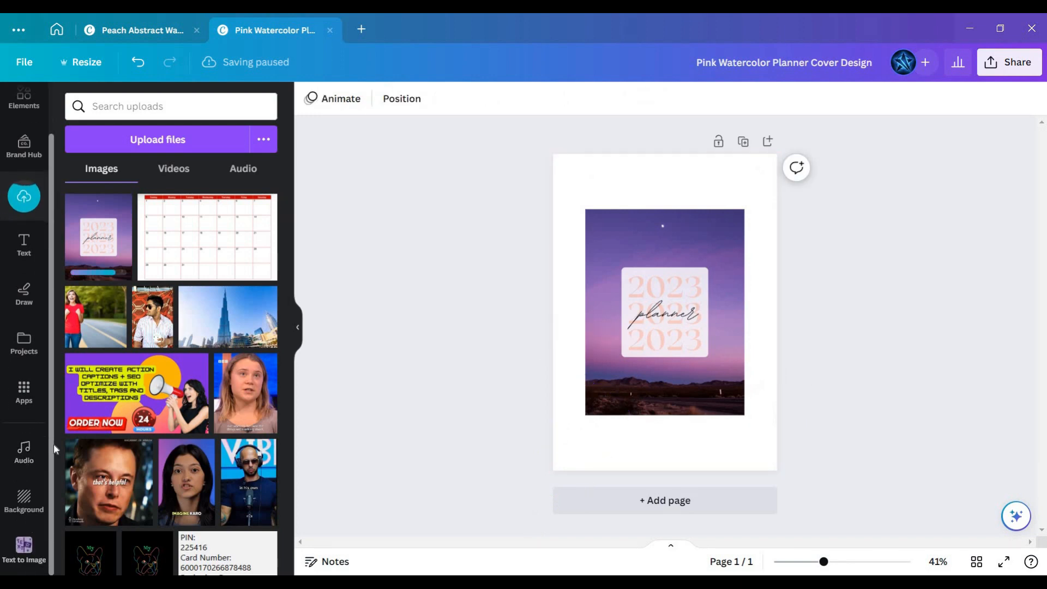
pyautogui.click(694, 297)
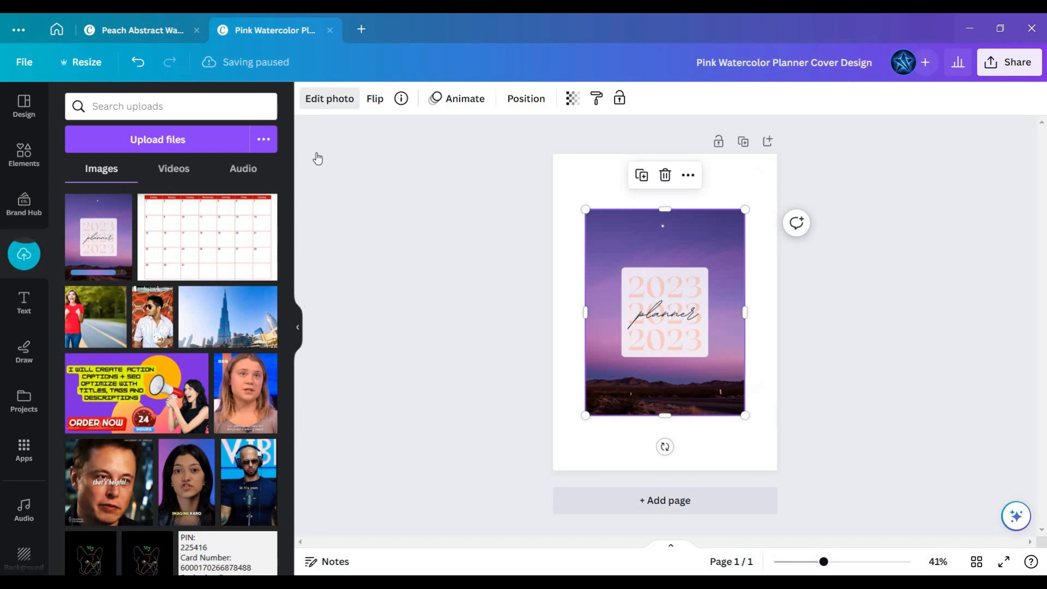
pyautogui.click(338, 101)
pyautogui.scroll(-2, 166, 403)
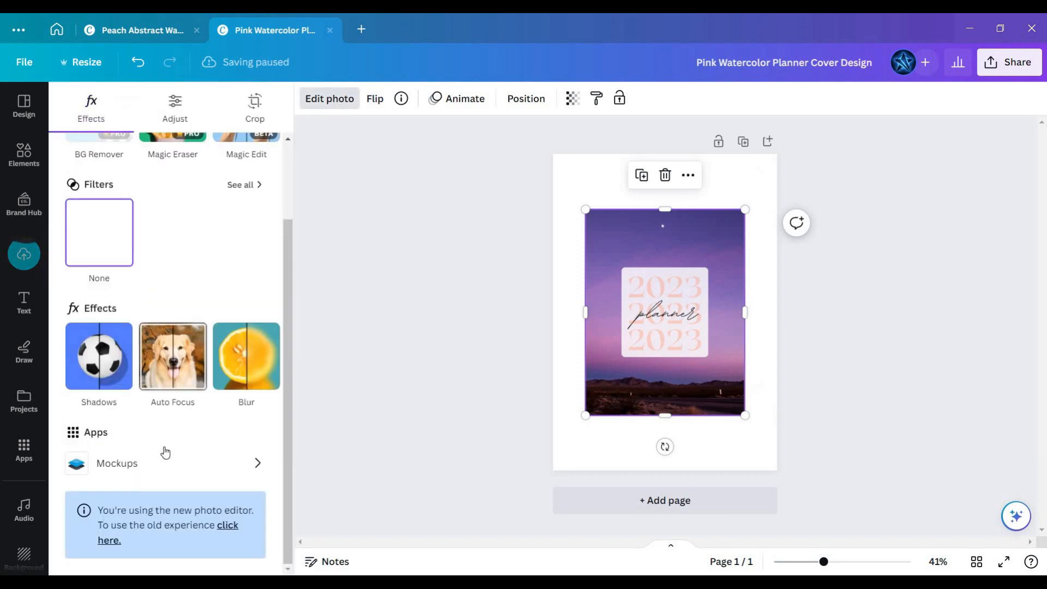
pyautogui.click(165, 466)
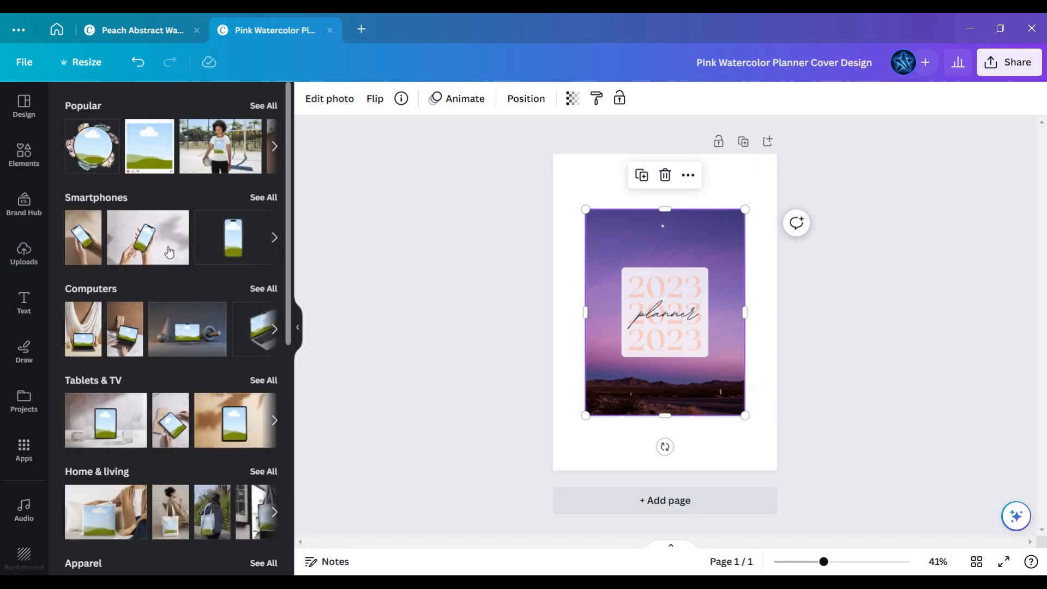
# - Add the smartphone-in-hand mockup over the planner cover image and enlarge it to nearly the image's width
pyautogui.click(207, 261)
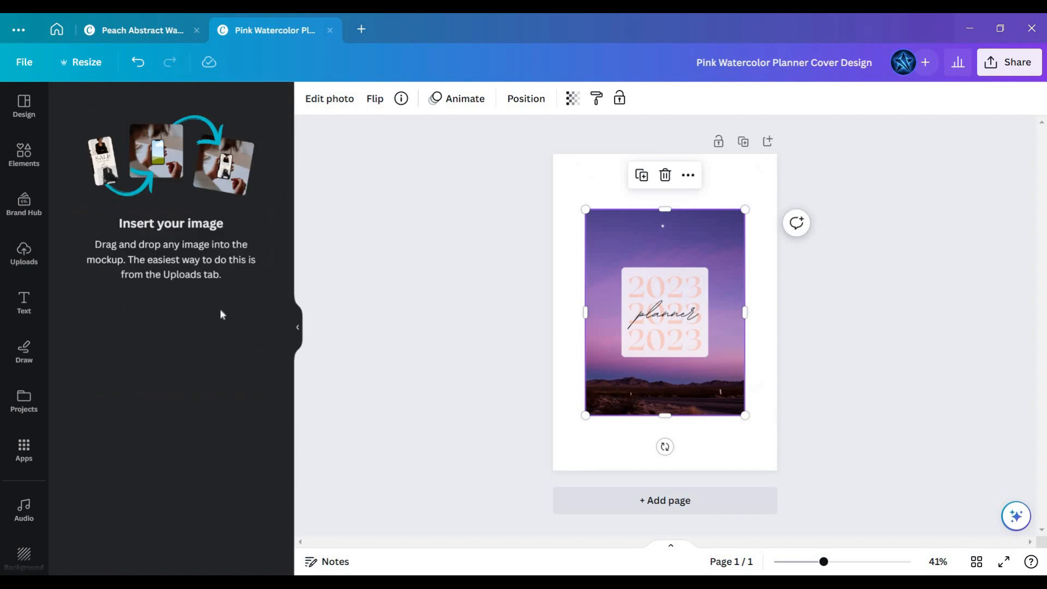
pyautogui.moveTo(643, 293); pyautogui.dragTo(621, 274)
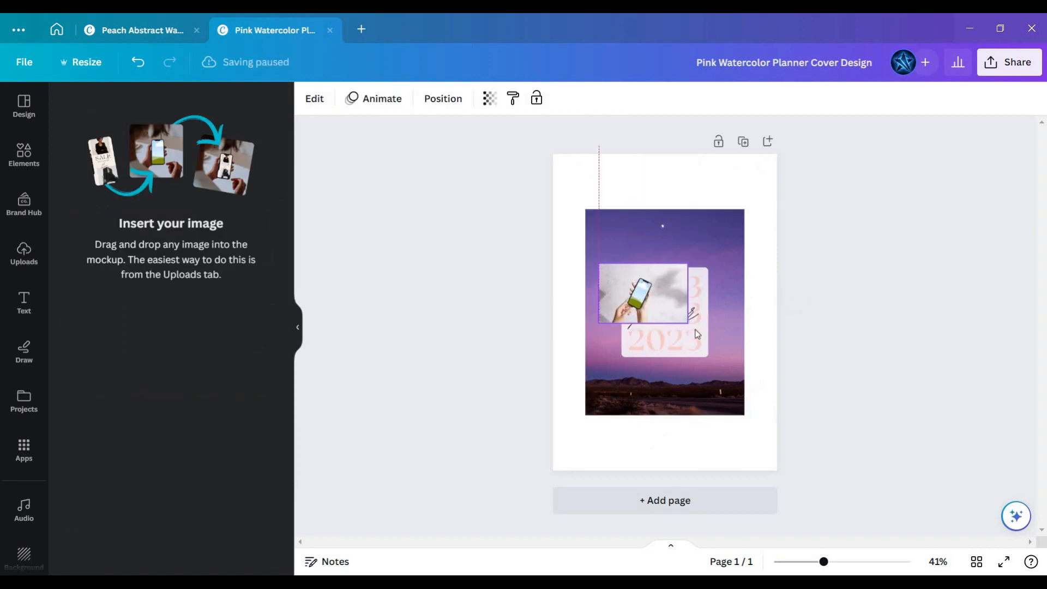
pyautogui.moveTo(687, 324); pyautogui.dragTo(732, 353)
# - Insert the purple planner cover image into the phone screen of the smartphone mockup
pyautogui.click(621, 245)
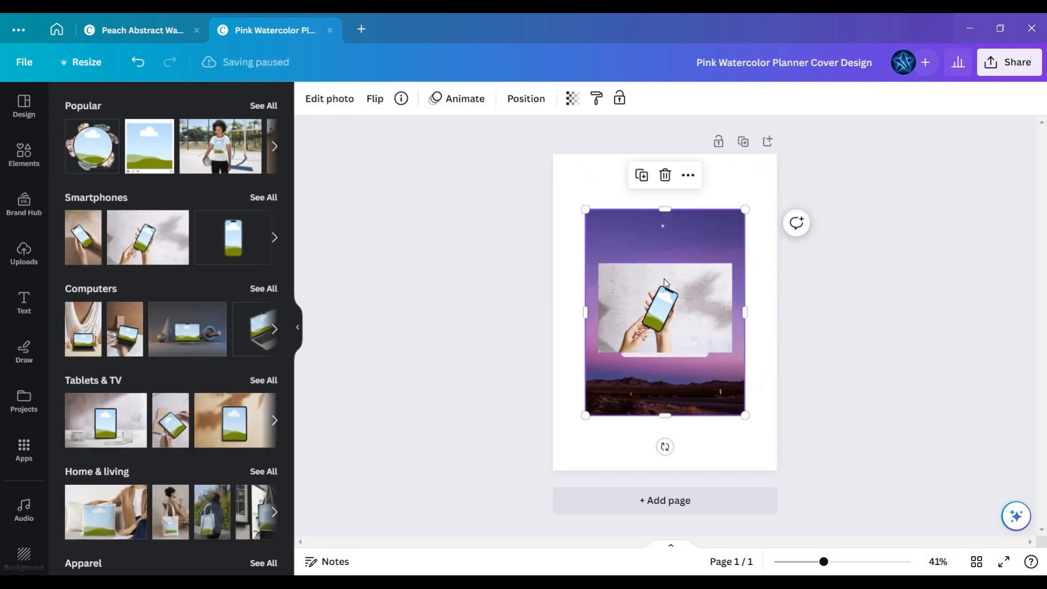
pyautogui.press('Delete')
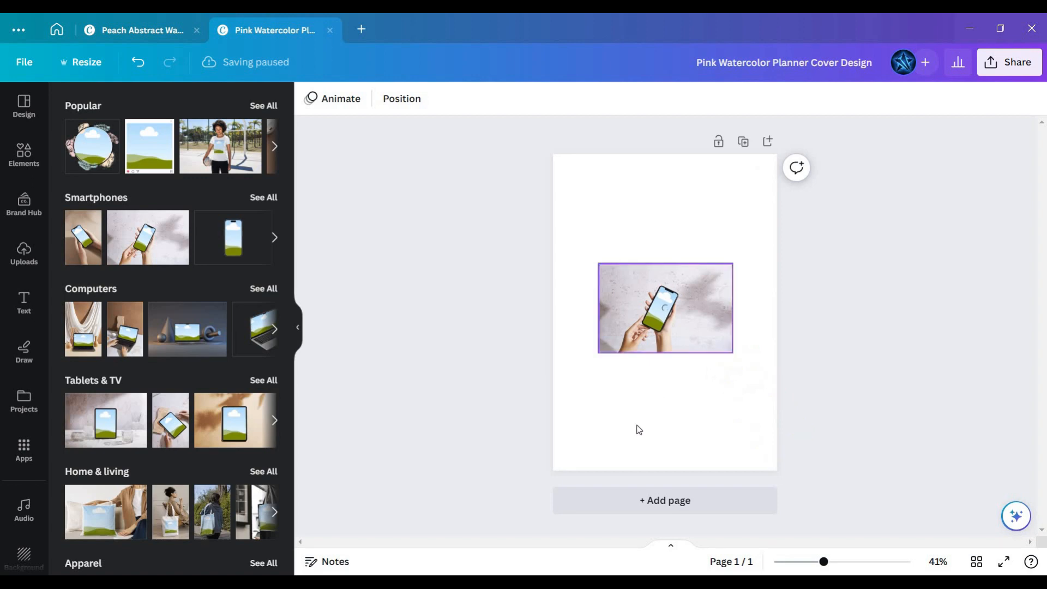
pyautogui.click(686, 311)
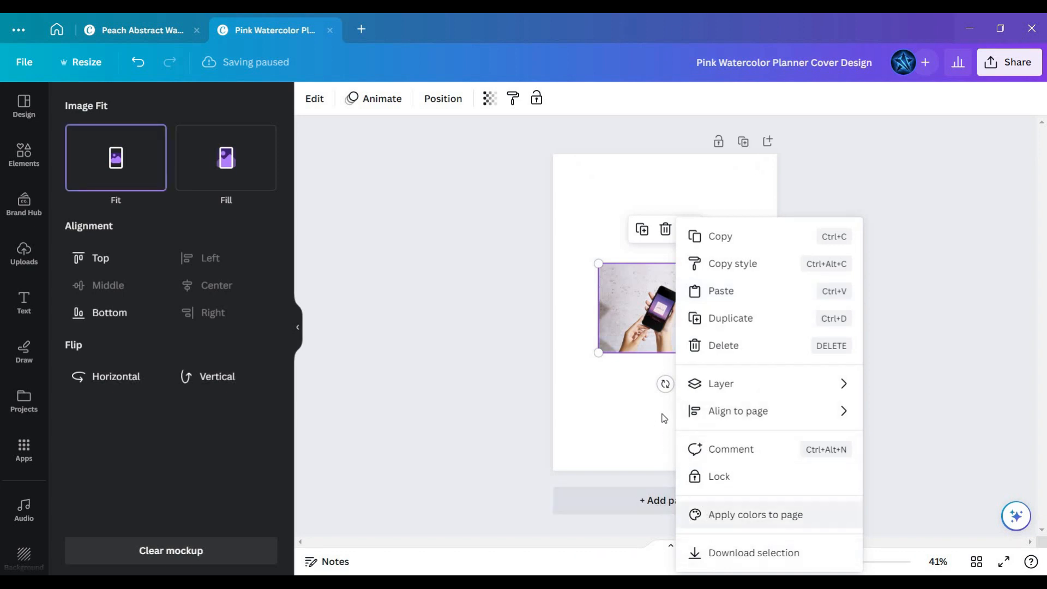
pyautogui.click(629, 344)
# - Enlarge the phone mockup to about 26.1 by 17.4 and position it across the full width of the page
pyautogui.moveTo(728, 352); pyautogui.dragTo(777, 357)
pyautogui.moveTo(697, 294); pyautogui.dragTo(681, 280)
pyautogui.moveTo(762, 344); pyautogui.dragTo(796, 428)
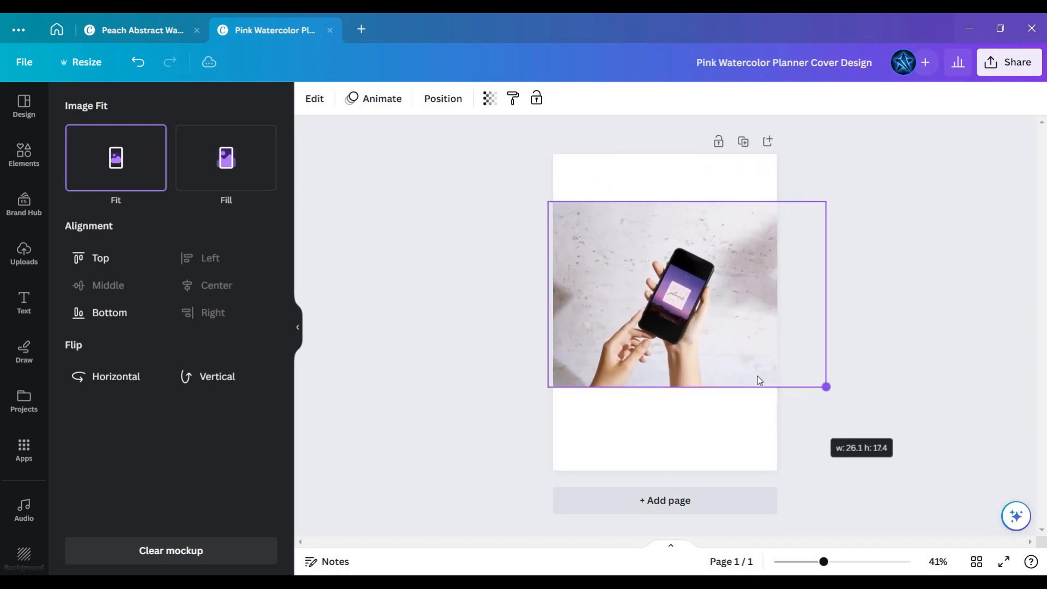
pyautogui.moveTo(751, 365); pyautogui.dragTo(734, 375)
pyautogui.click(747, 425)
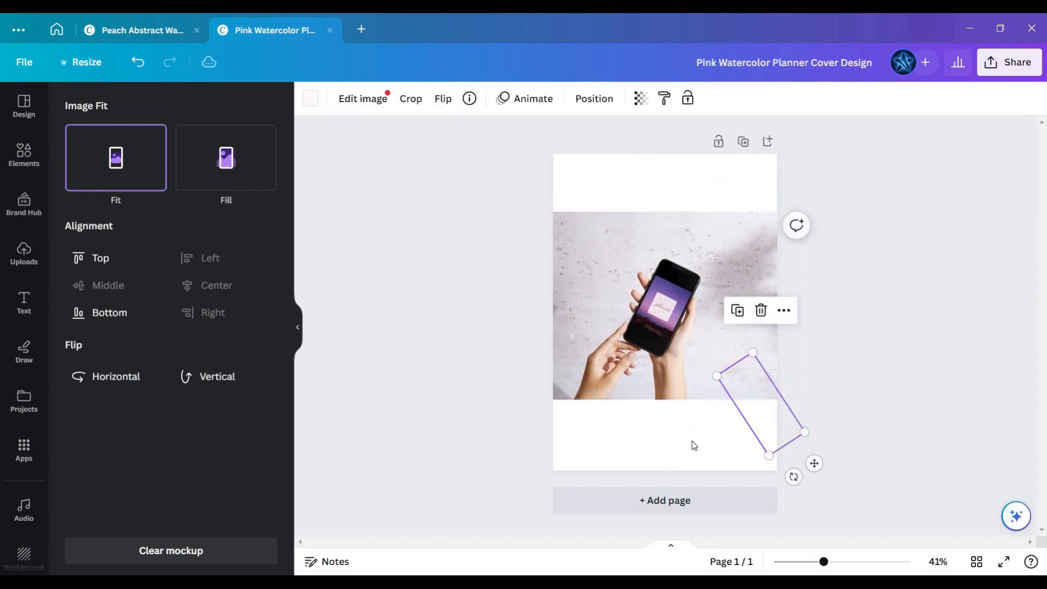
# - Set the cover image inside the smartphone mockup to the Fill image fit so it covers the phone screen
pyautogui.click(667, 447)
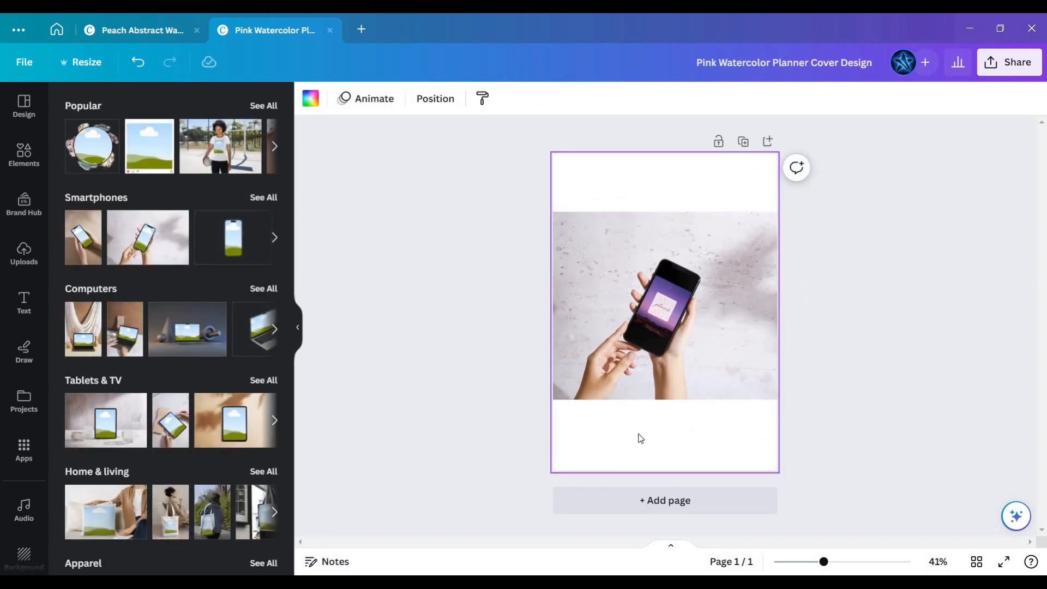
pyautogui.click(661, 310)
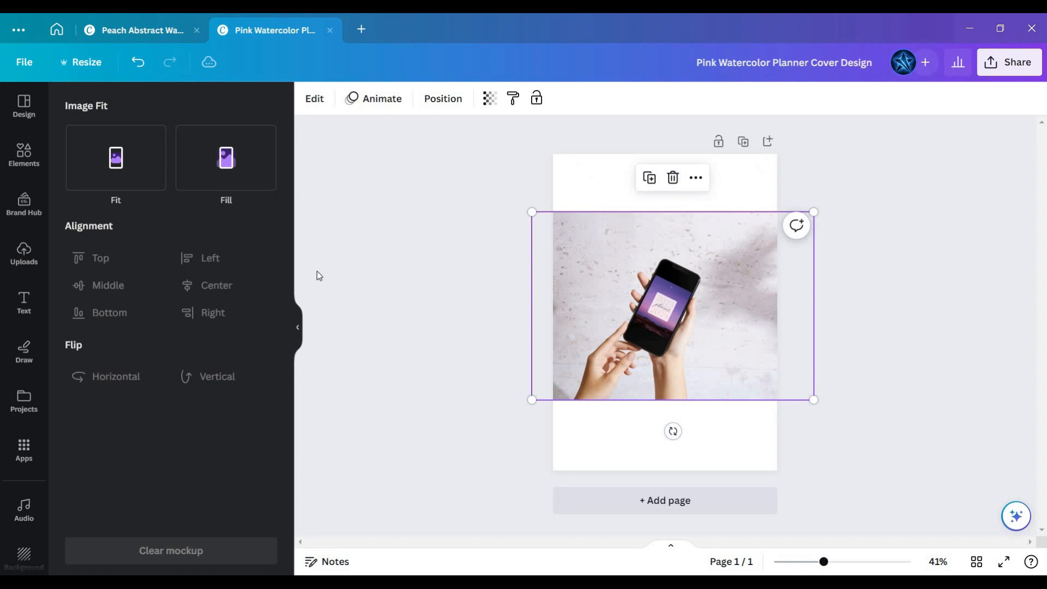
pyautogui.click(210, 175)
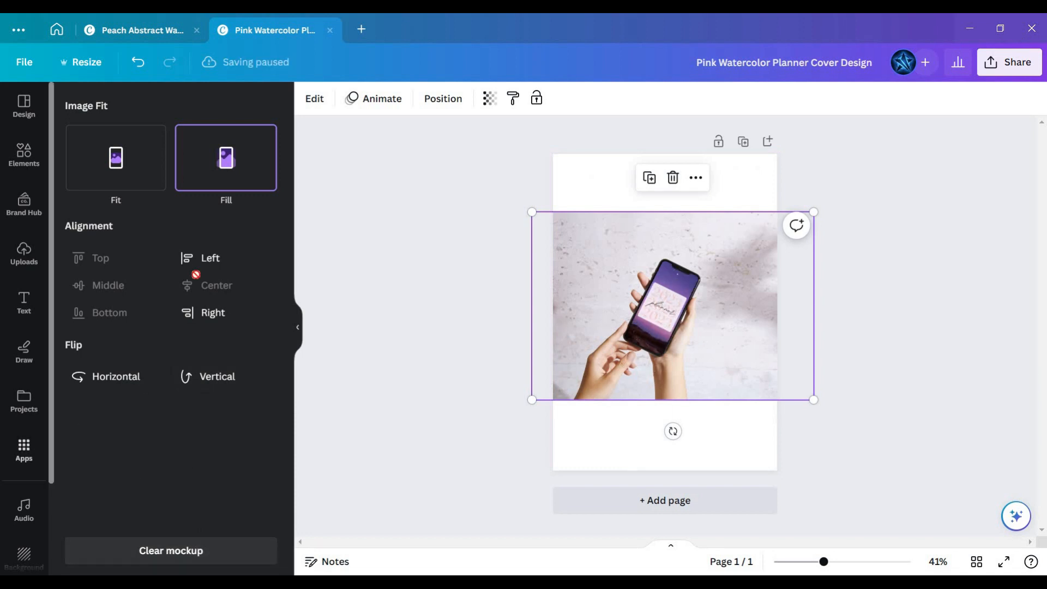
pyautogui.click(871, 302)
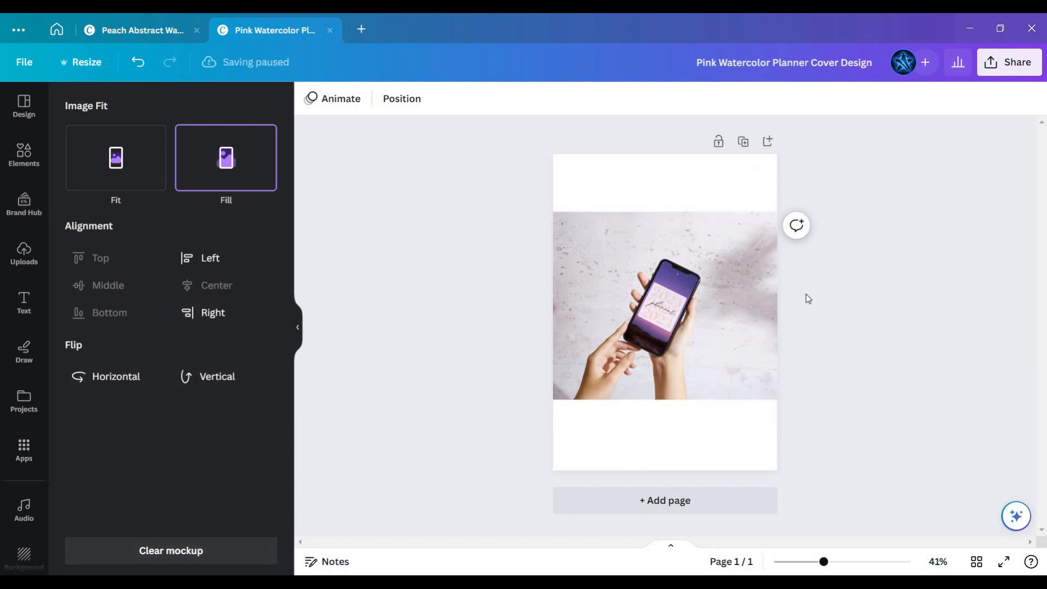
# - Download the smartphone mockup design as PDF Standard and save it as Pink Watercolor Planner Cover Design in the Downloads folder
pyautogui.click(1009, 62)
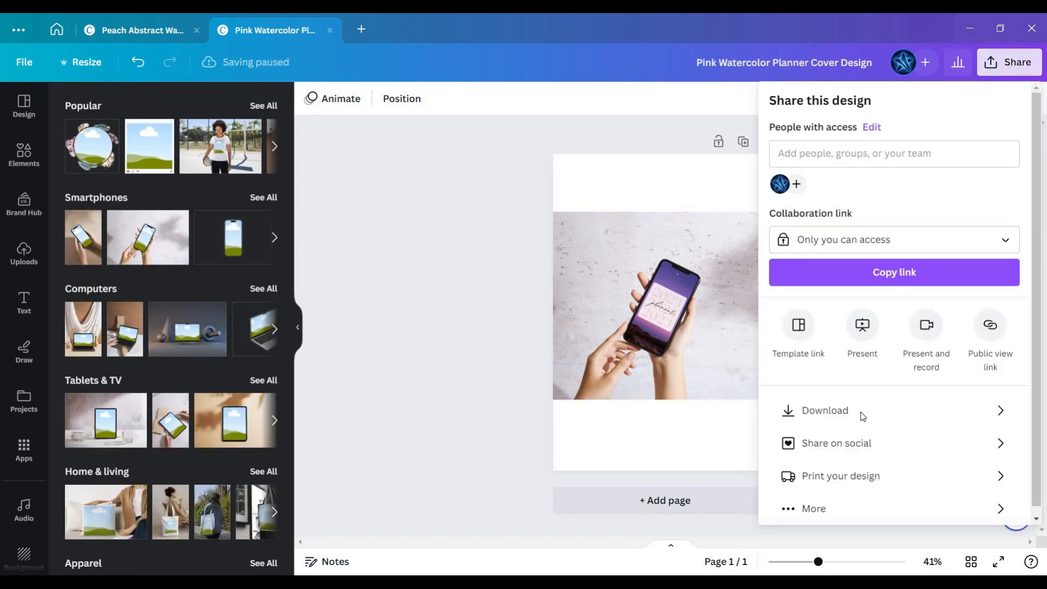
pyautogui.click(861, 411)
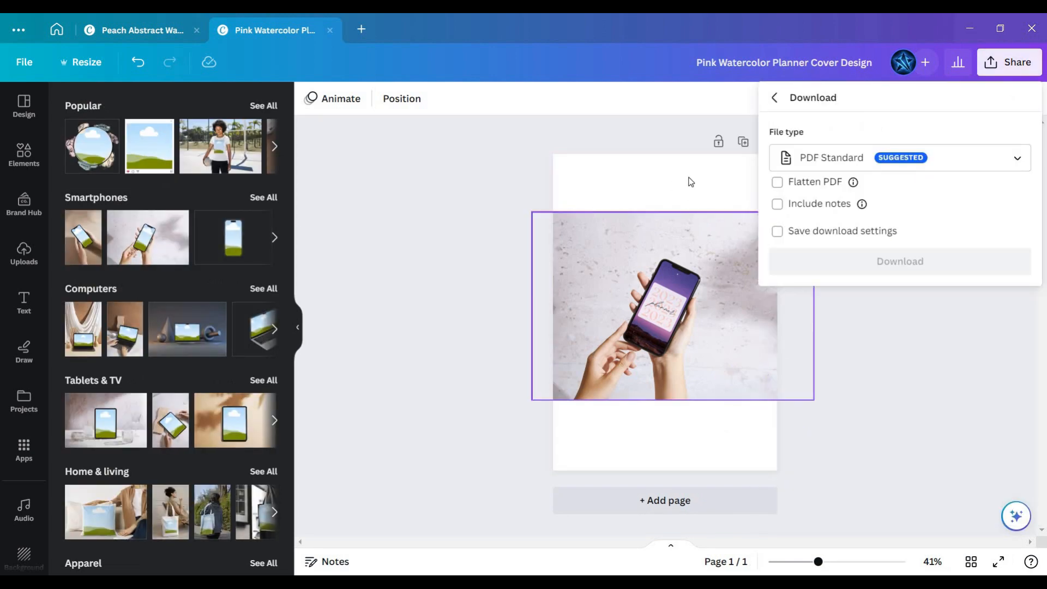
pyautogui.click(906, 269)
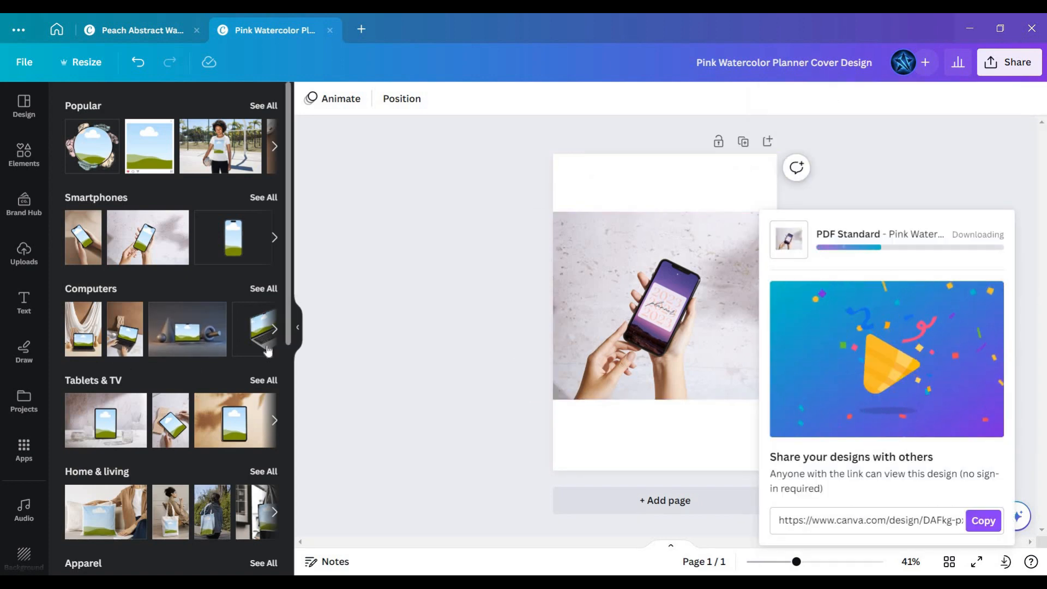
pyautogui.click(274, 329)
pyautogui.scroll(-2, 164, 333)
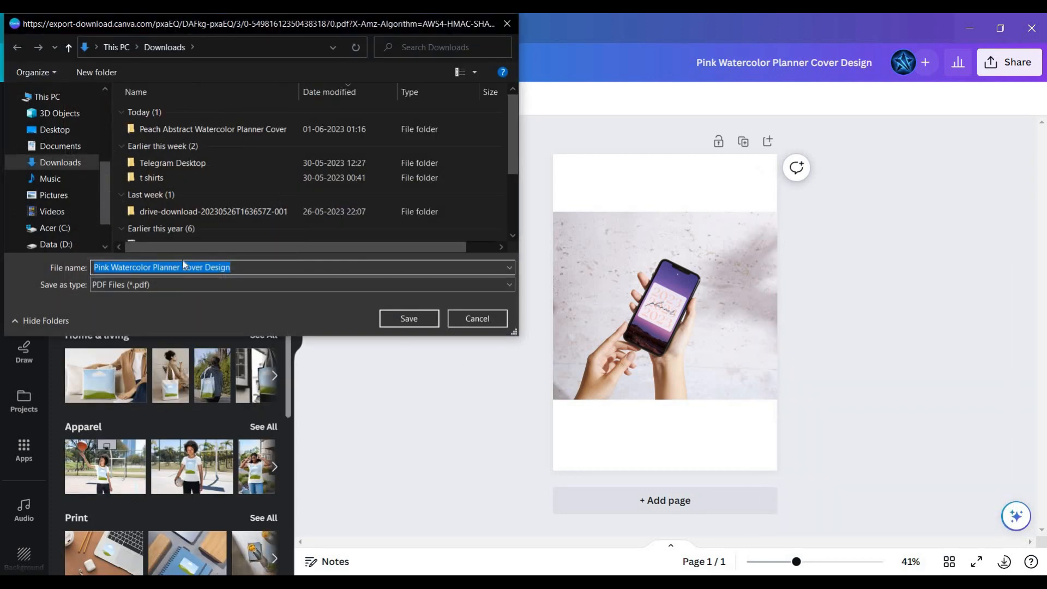
pyautogui.click(421, 321)
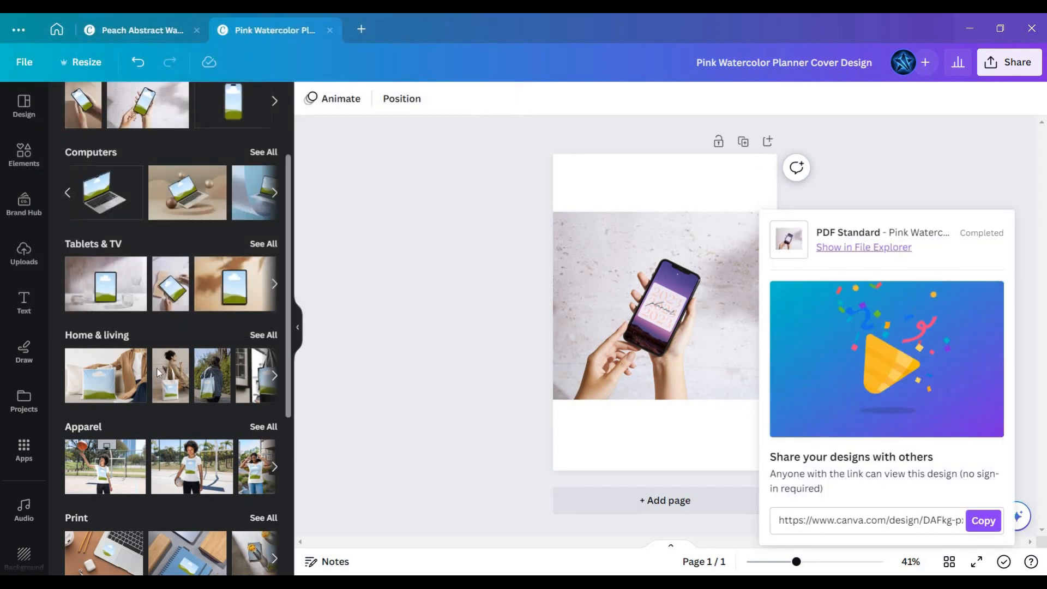
# - Try a plain front-facing laptop mockup from the Computers category in place of the smartphone mockup on the page
pyautogui.scroll(3, 156, 368)
pyautogui.click(276, 332)
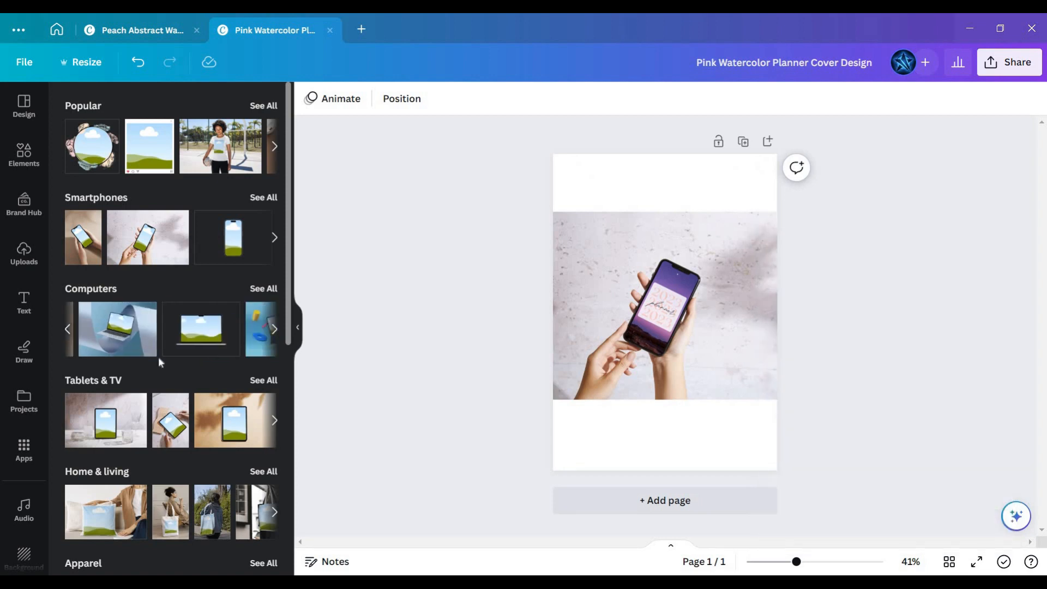
pyautogui.click(202, 342)
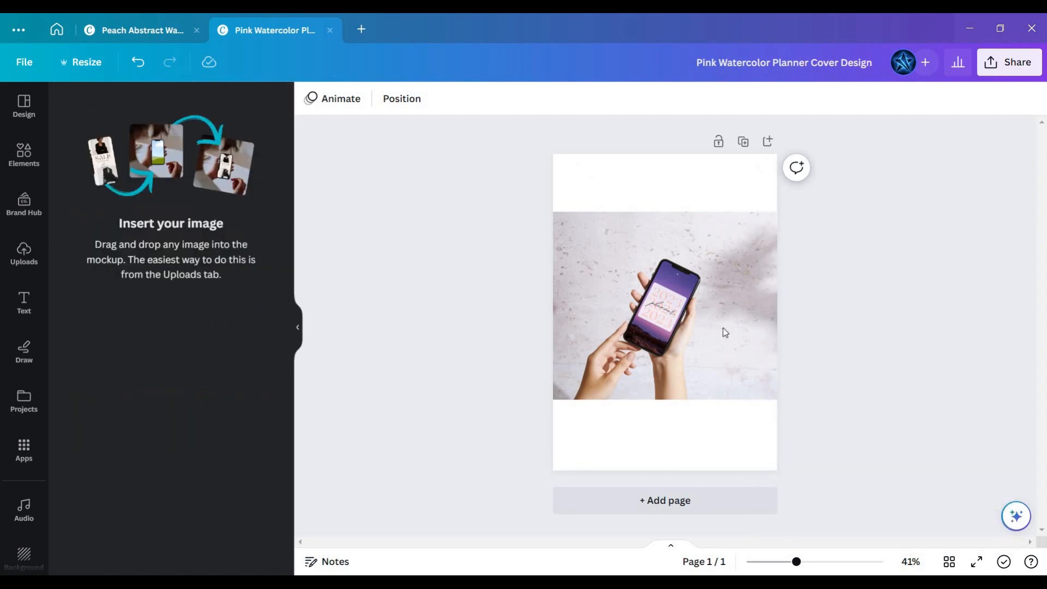
pyautogui.click(671, 222)
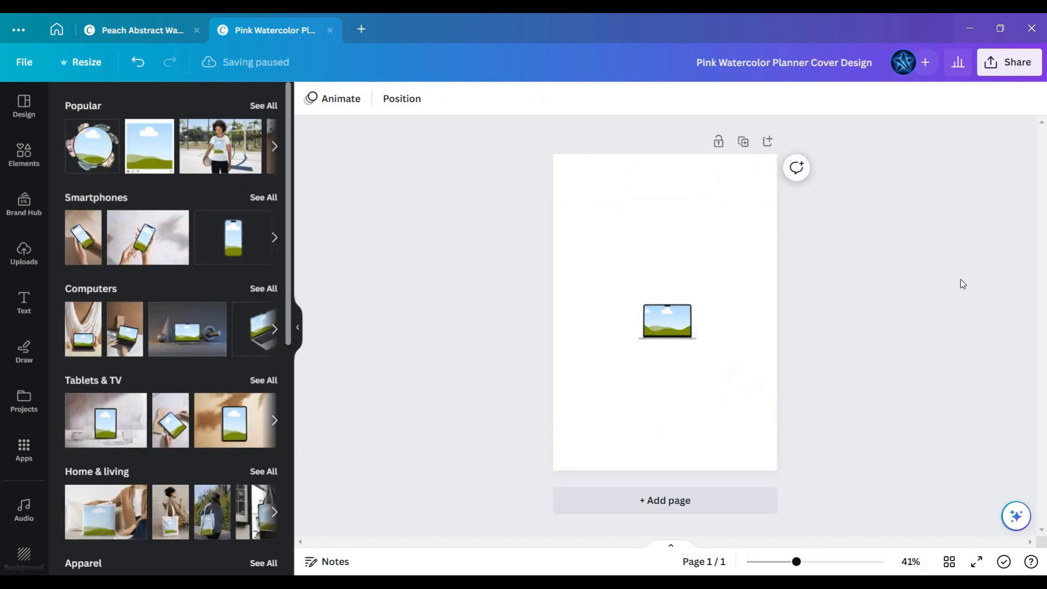
# - Switch to the Etsy planner listing in the browser and sign out of the current Etsy account
pyautogui.click(969, 28)
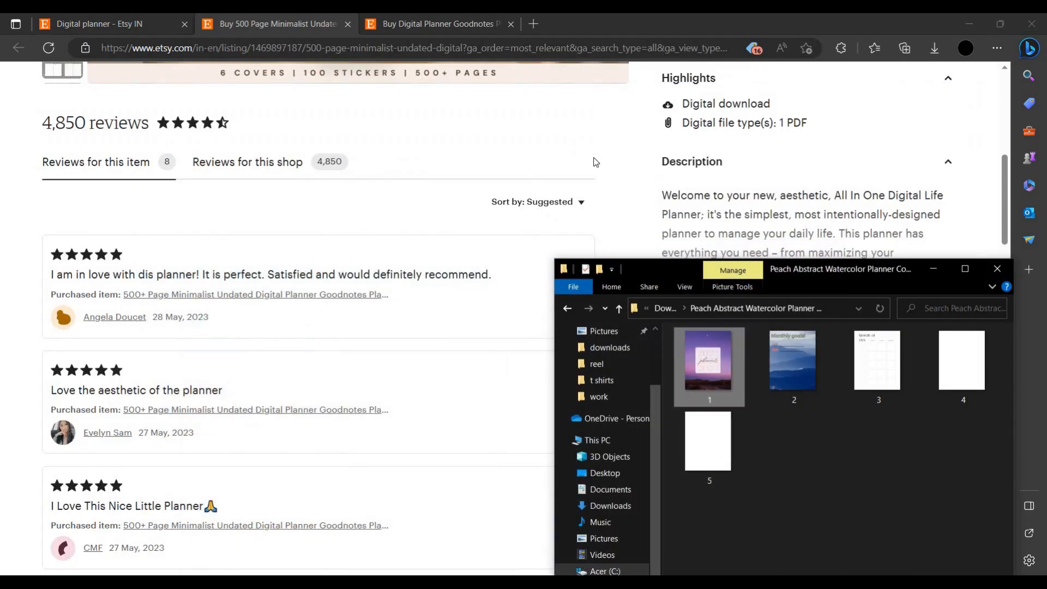
pyautogui.click(654, 154)
pyautogui.scroll(8, 654, 154)
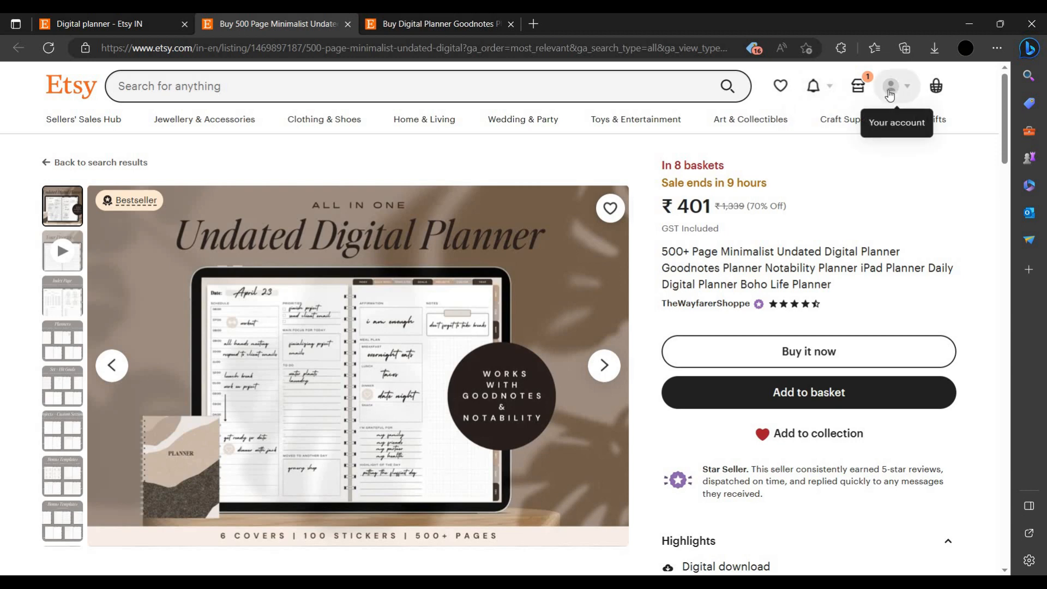
pyautogui.click(905, 109)
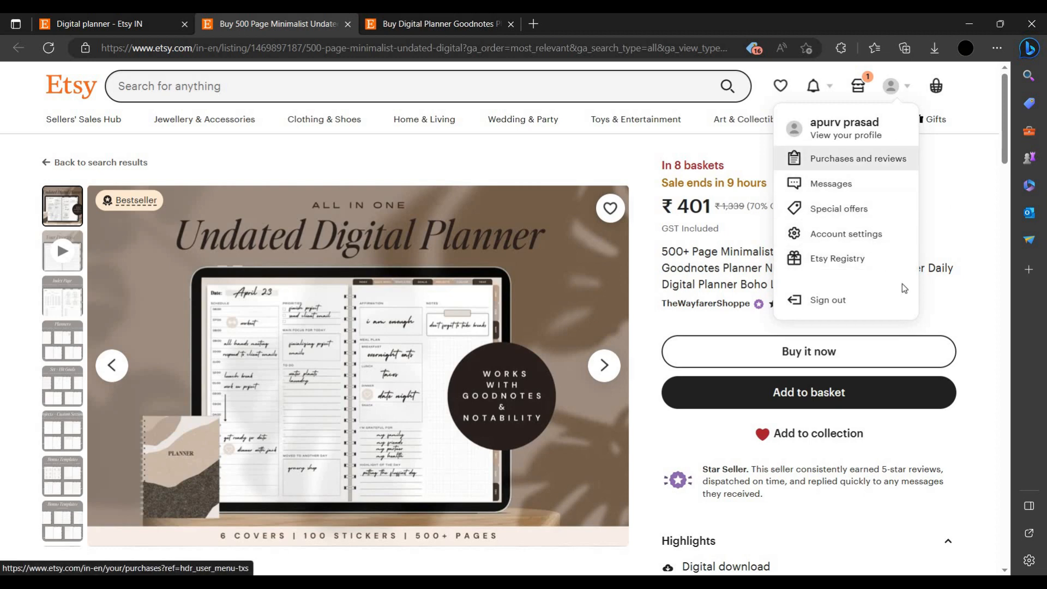
pyautogui.click(871, 301)
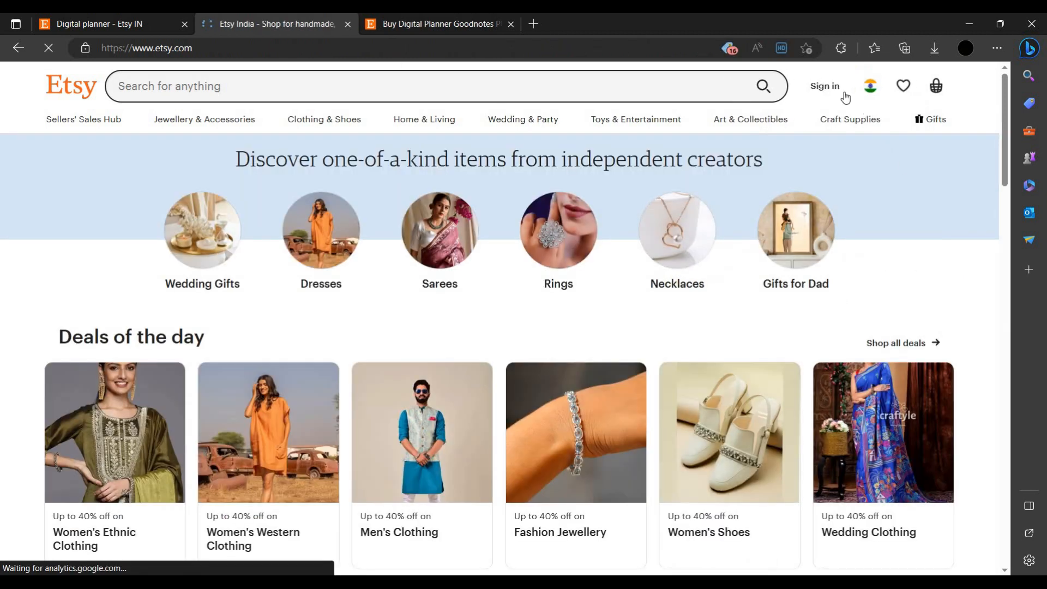
# - Sign in to Etsy with a different Google account and close the digital planner search results tab
pyautogui.click(828, 88)
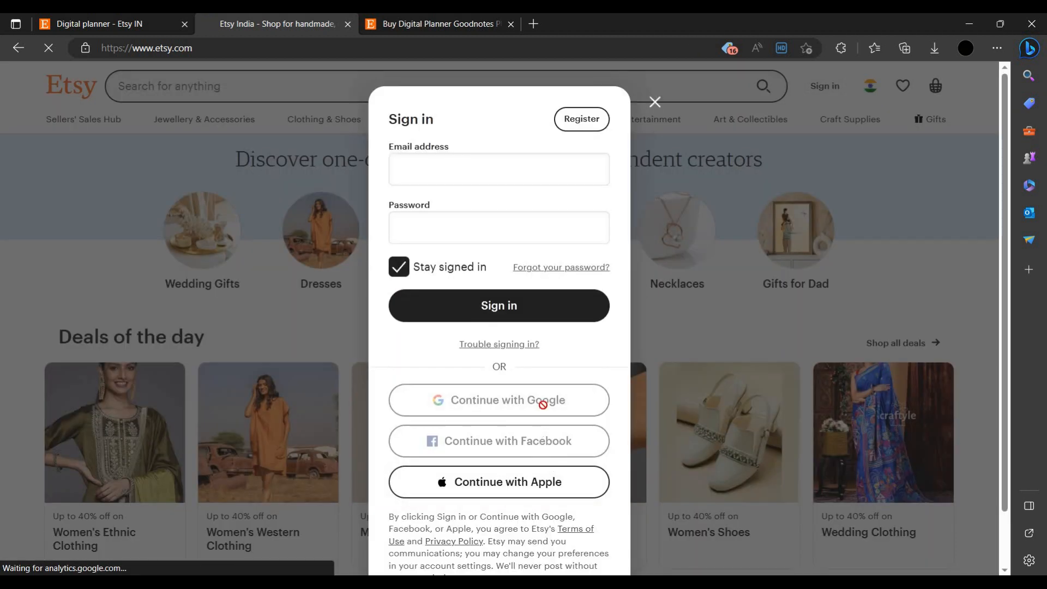
pyautogui.click(556, 404)
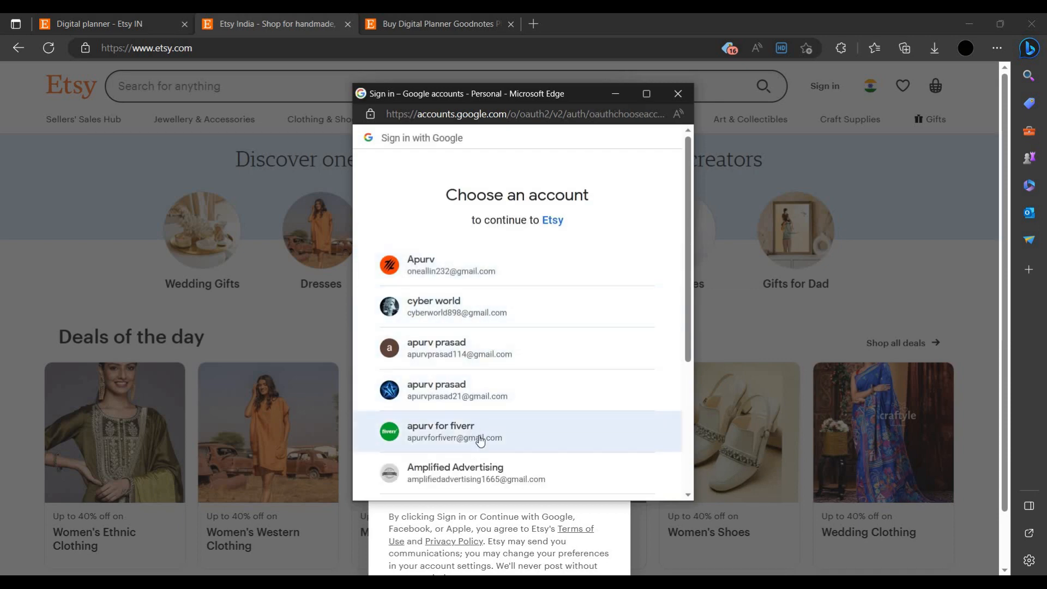
pyautogui.click(444, 271)
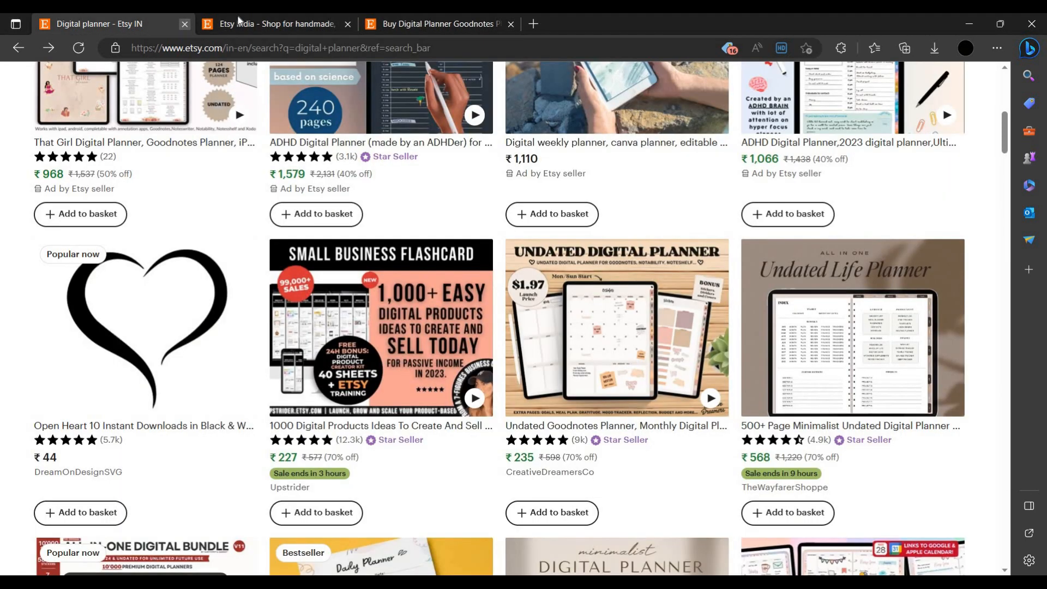
pyautogui.click(184, 24)
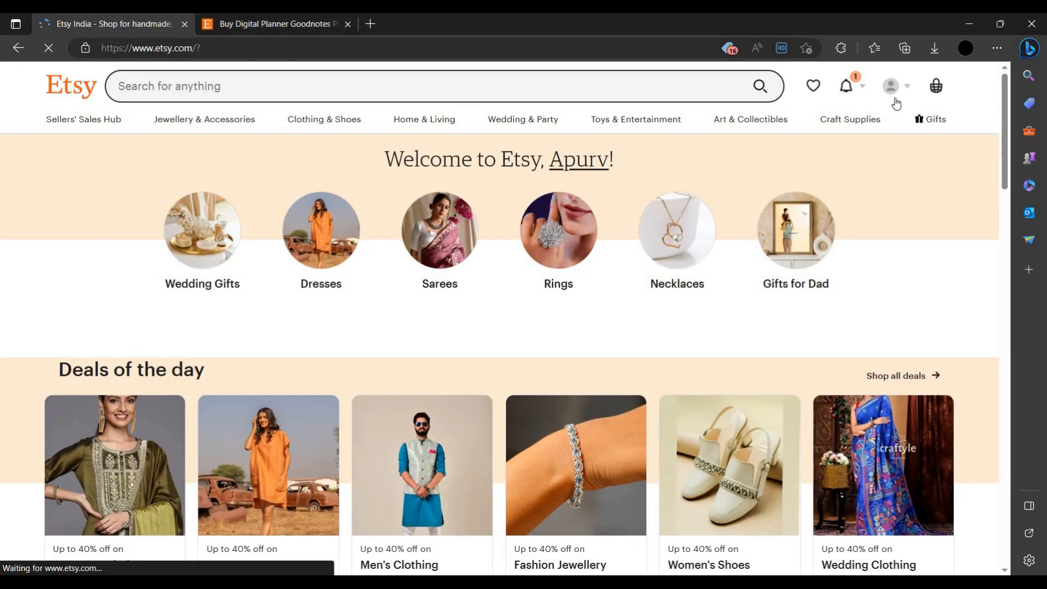
# - Start opening a shop through Sell on Etsy and continue past the welcome page to the seller questions
pyautogui.click(891, 90)
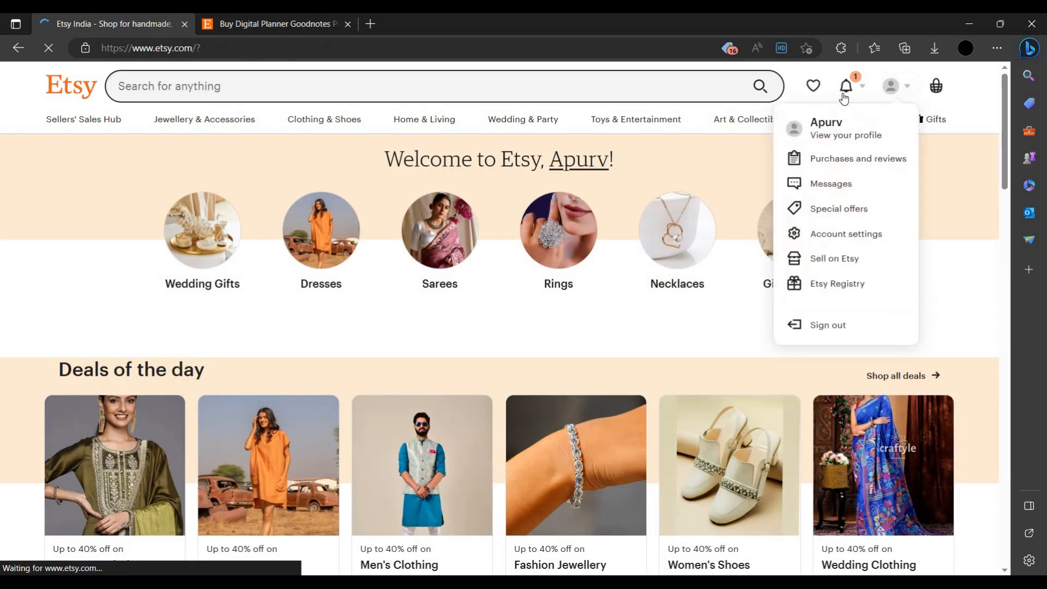
pyautogui.click(844, 260)
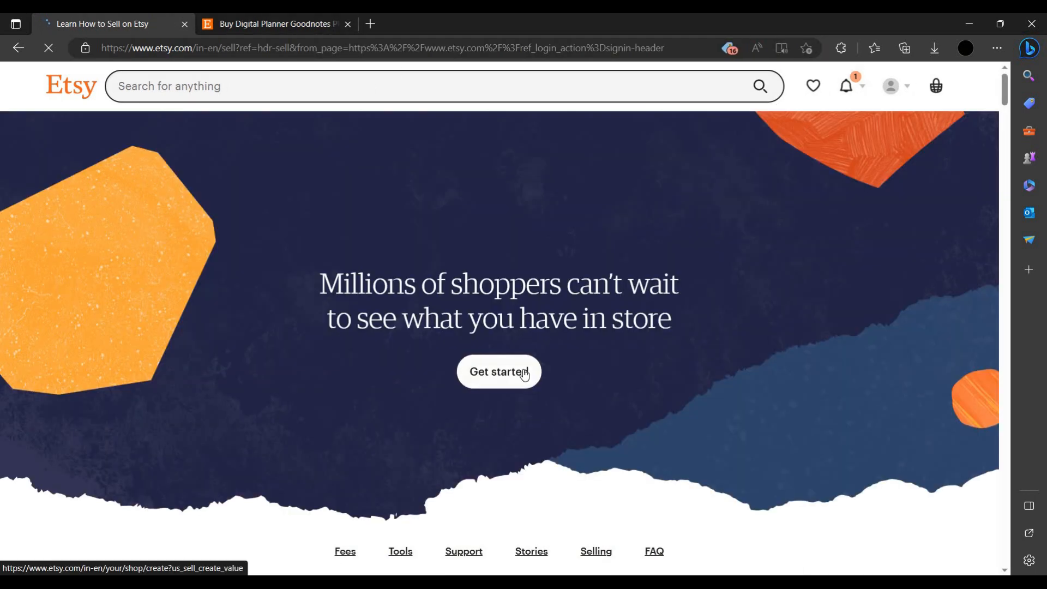
pyautogui.click(524, 374)
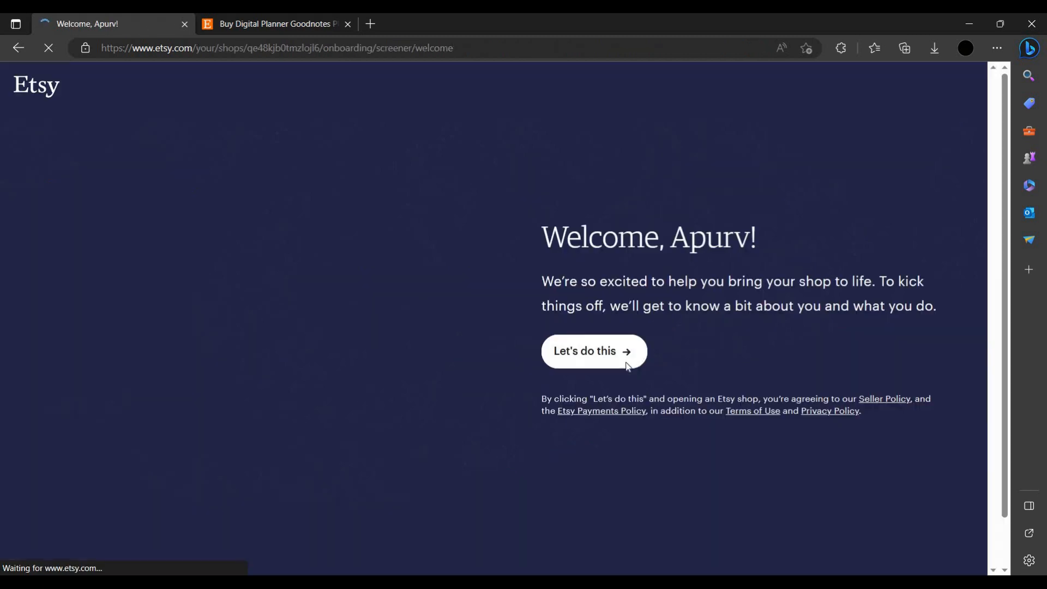
pyautogui.click(579, 352)
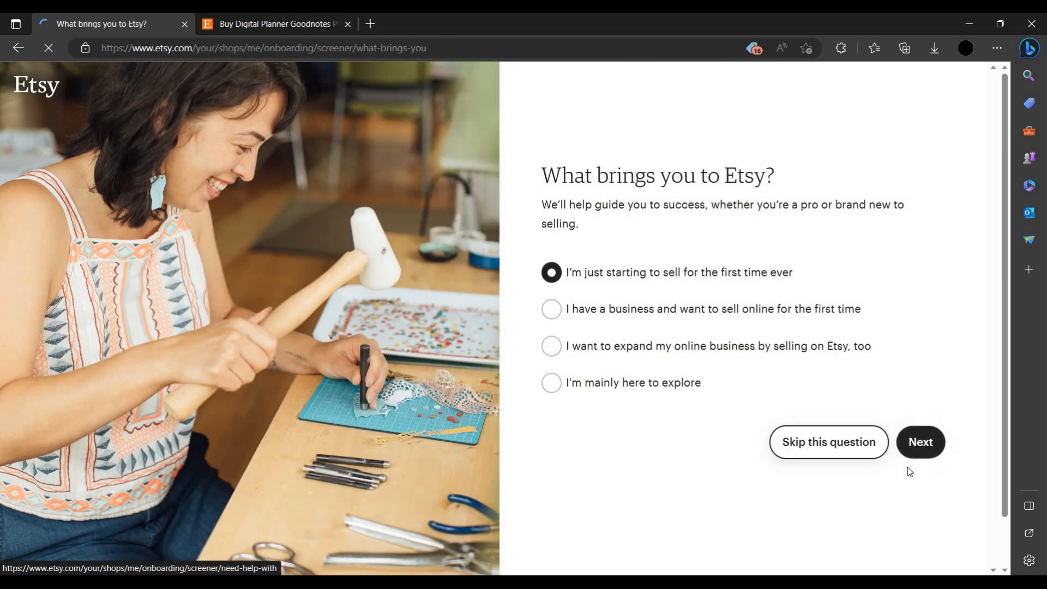
# - Answer that this is the first time ever selling and proceed past the help topics to the shop preferences
pyautogui.click(923, 447)
pyautogui.click(841, 441)
pyautogui.scroll(-9, 834, 491)
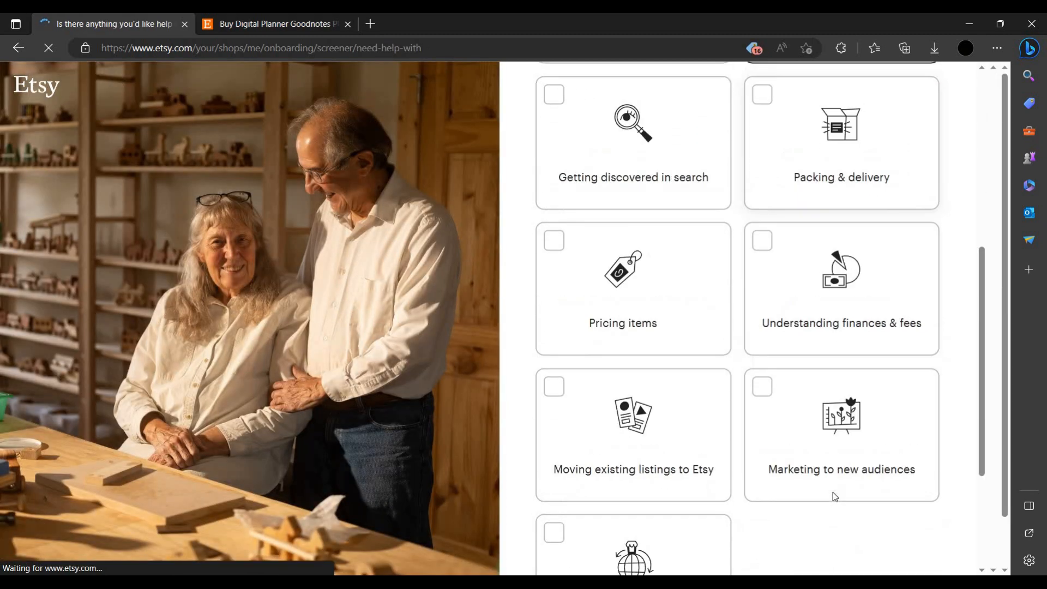
pyautogui.click(829, 526)
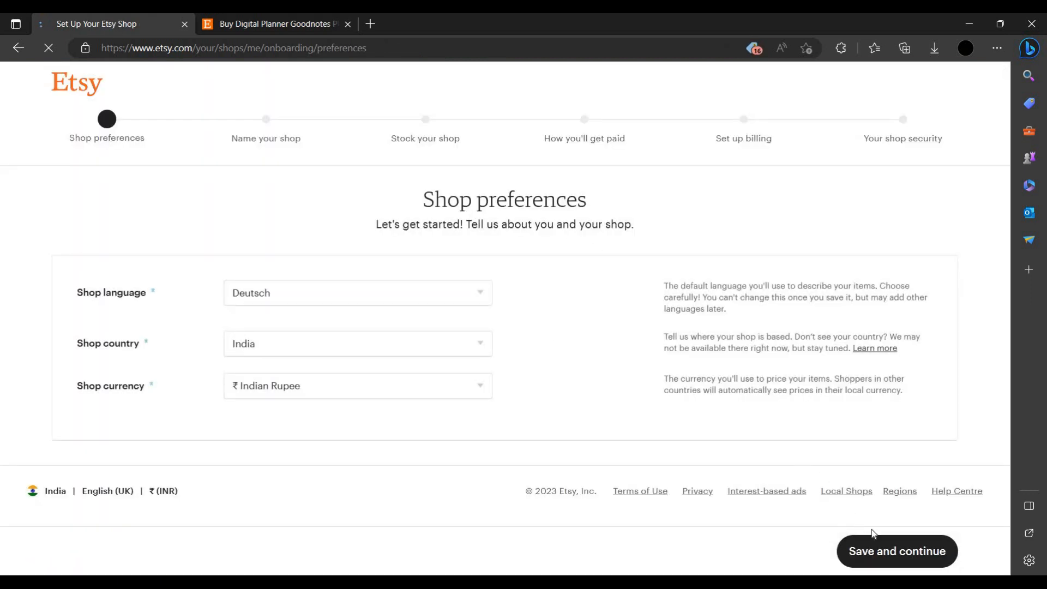
# - Save the preset shop preferences, name the shop RETGER, and continue to stocking the shop
pyautogui.click(897, 555)
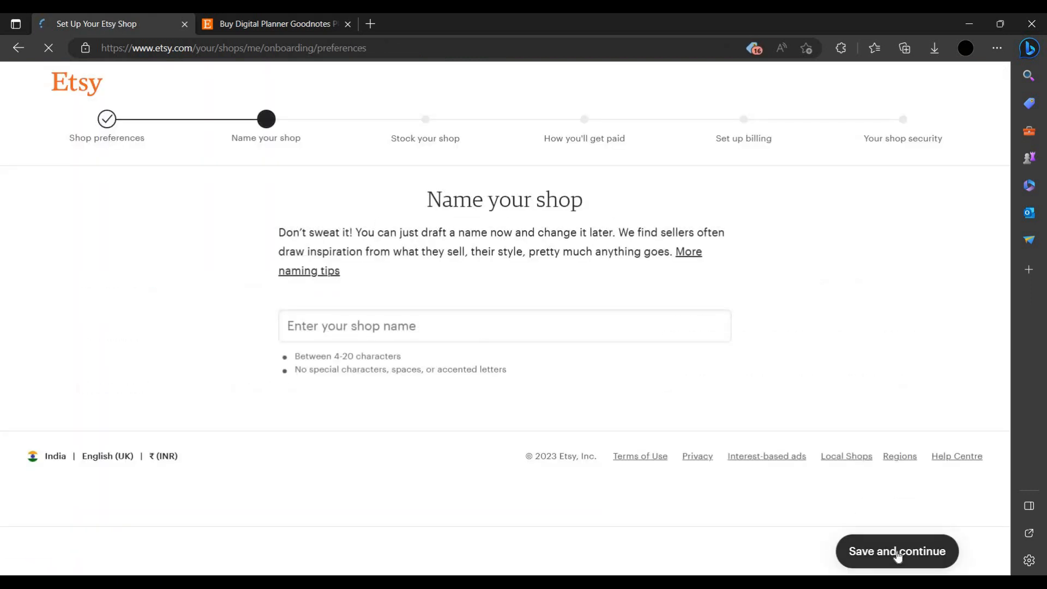
pyautogui.click(567, 320)
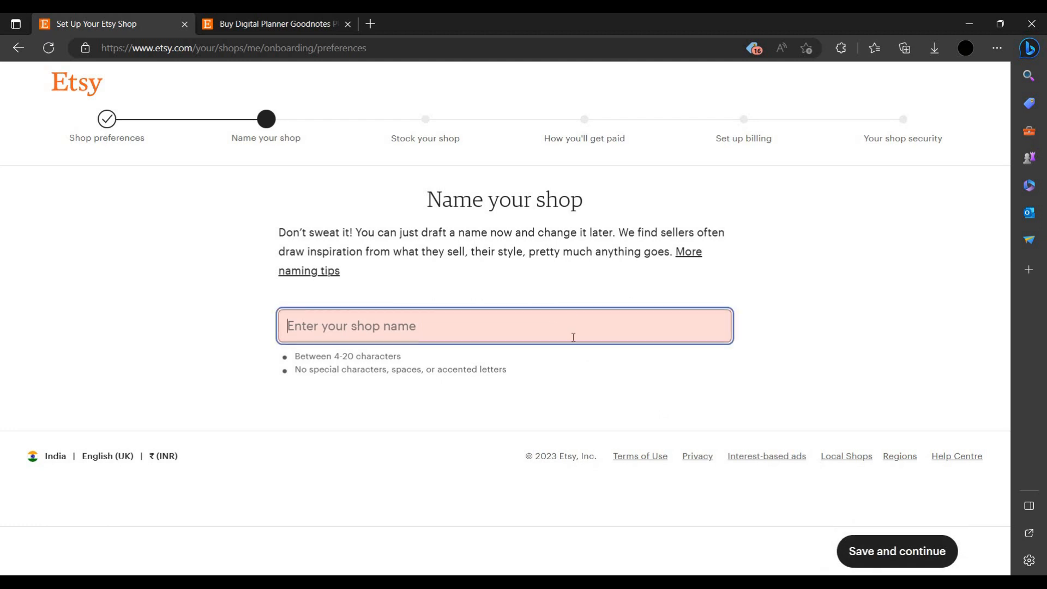
pyautogui.write('RETGER')
pyautogui.click(915, 562)
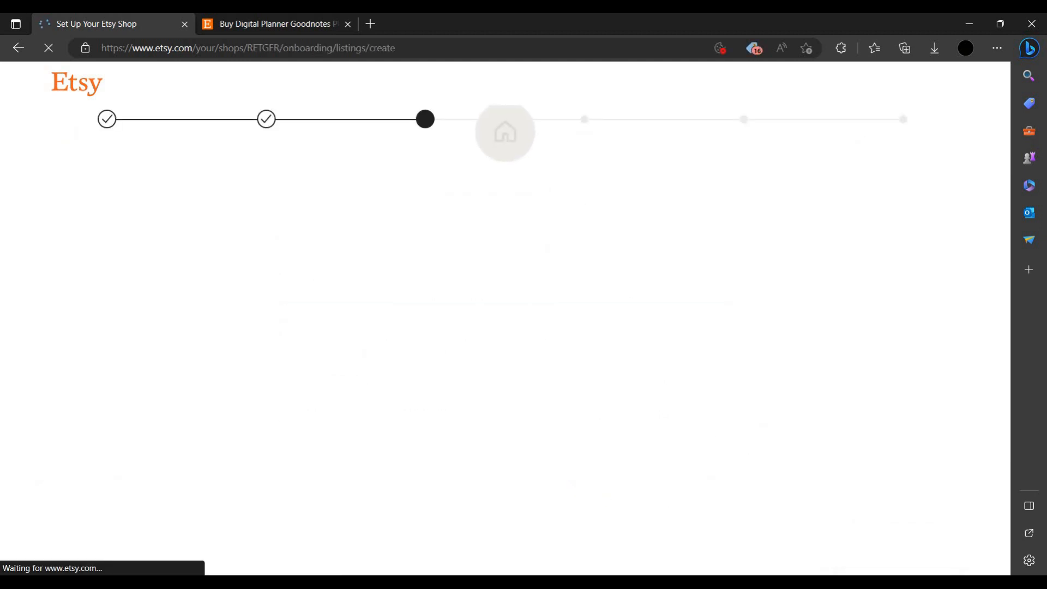
# - Start adding a photo to the new listing and browse to the Downloads folder in the file picker
pyautogui.scroll(-1, 269, 354)
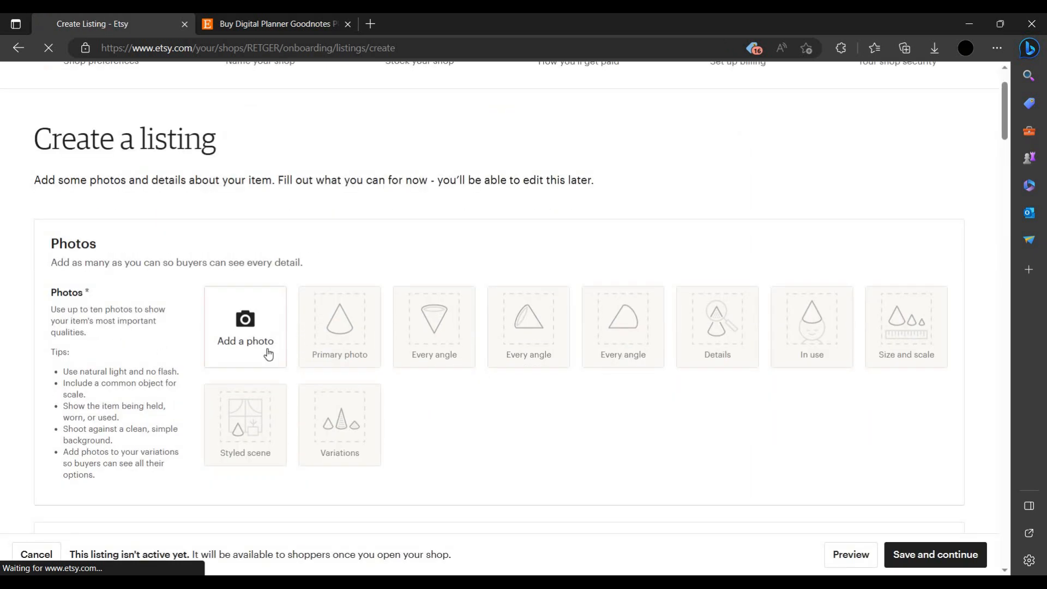
pyautogui.click(267, 348)
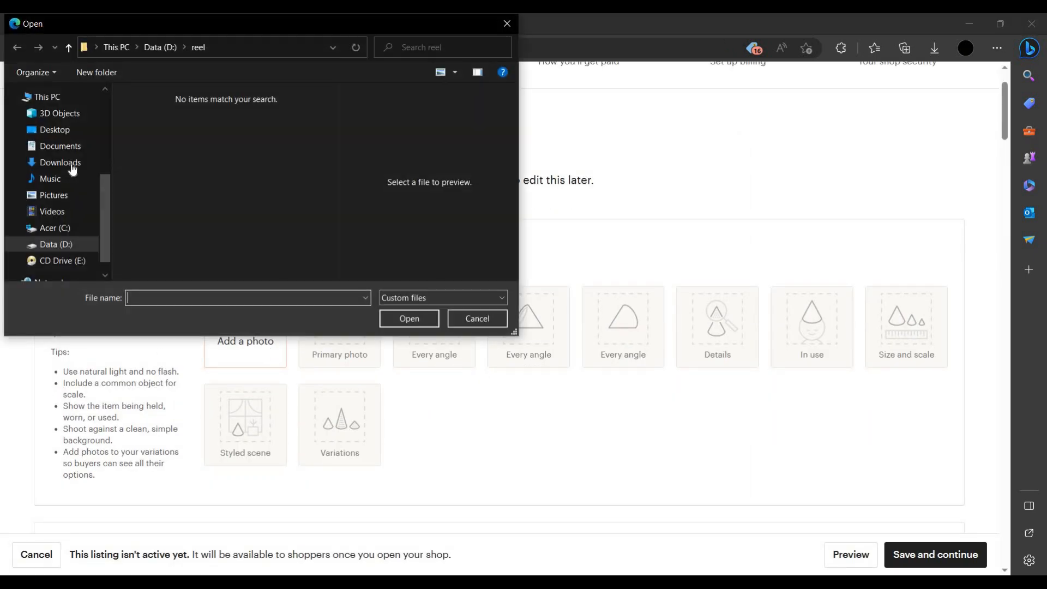
pyautogui.scroll(3, 83, 149)
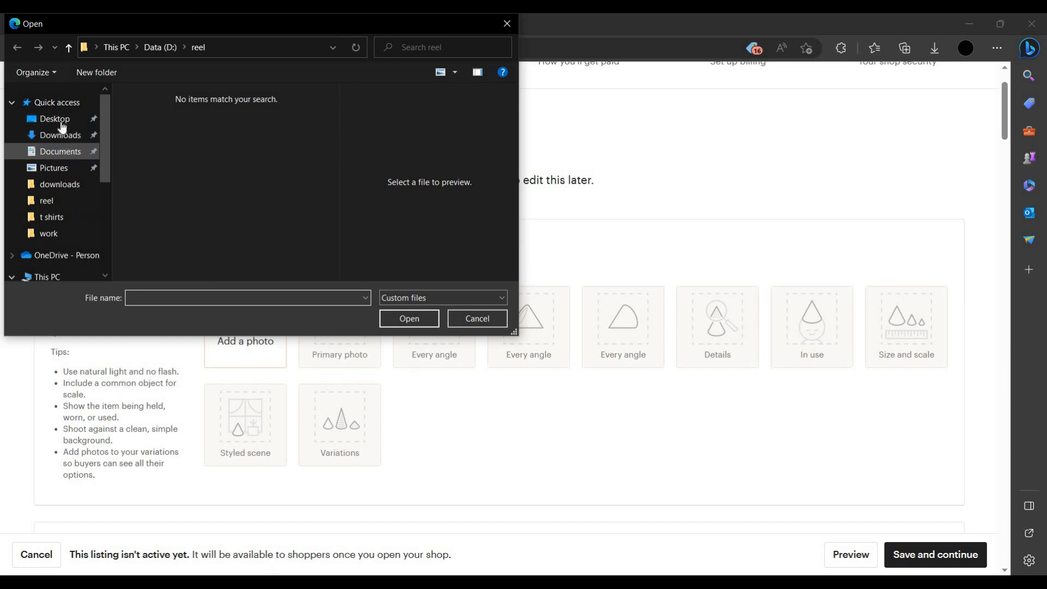
pyautogui.click(72, 135)
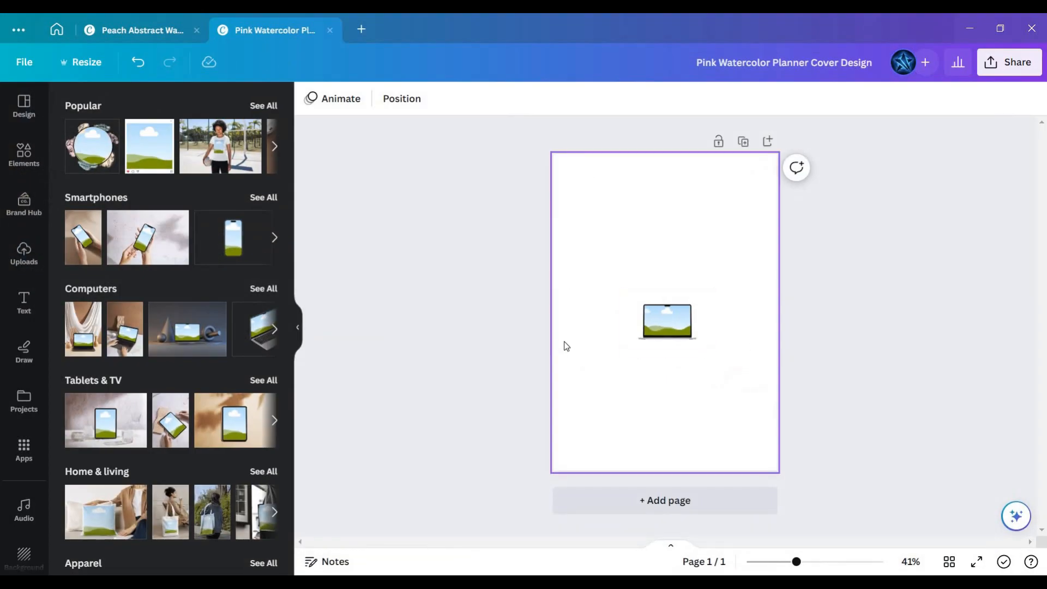
# - Switch back to the Canva planner cover design and undo the replacement of the smartphone mockup with the laptop mockup
pyautogui.click(693, 339)
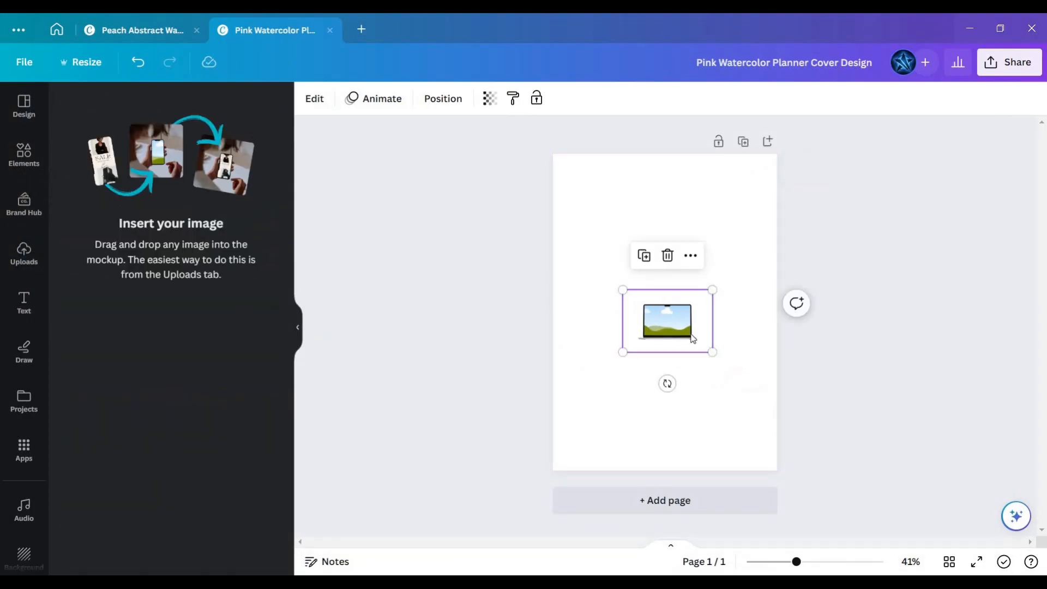
pyautogui.hotkey('ctrl', 'z')
pyautogui.click(819, 349)
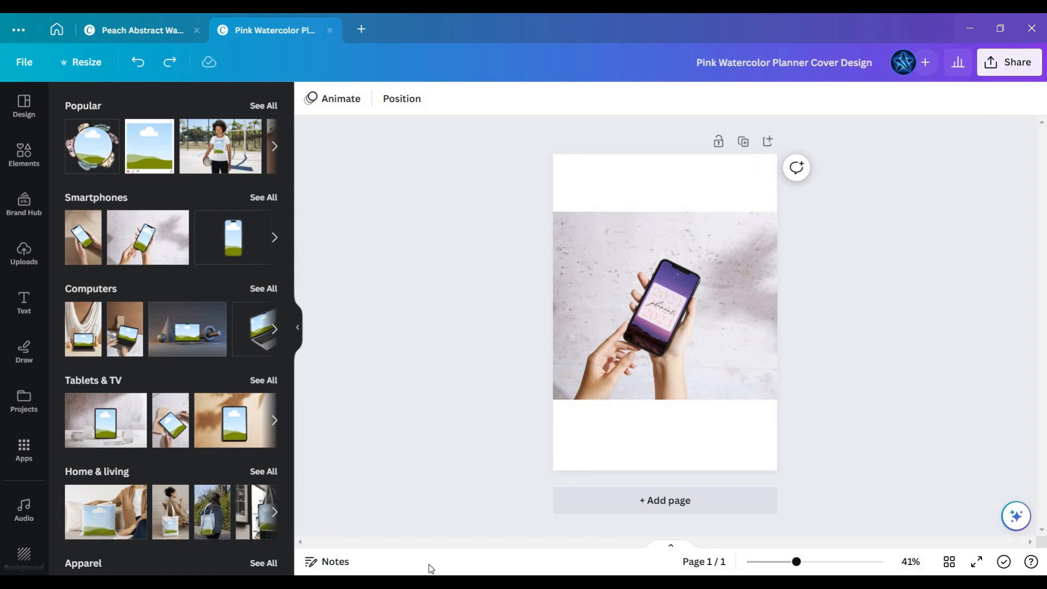
# - Bring up the Peach Abstract Watercolor Planner Cover folder and check the exported planner page images
pyautogui.moveTo(319, 581)
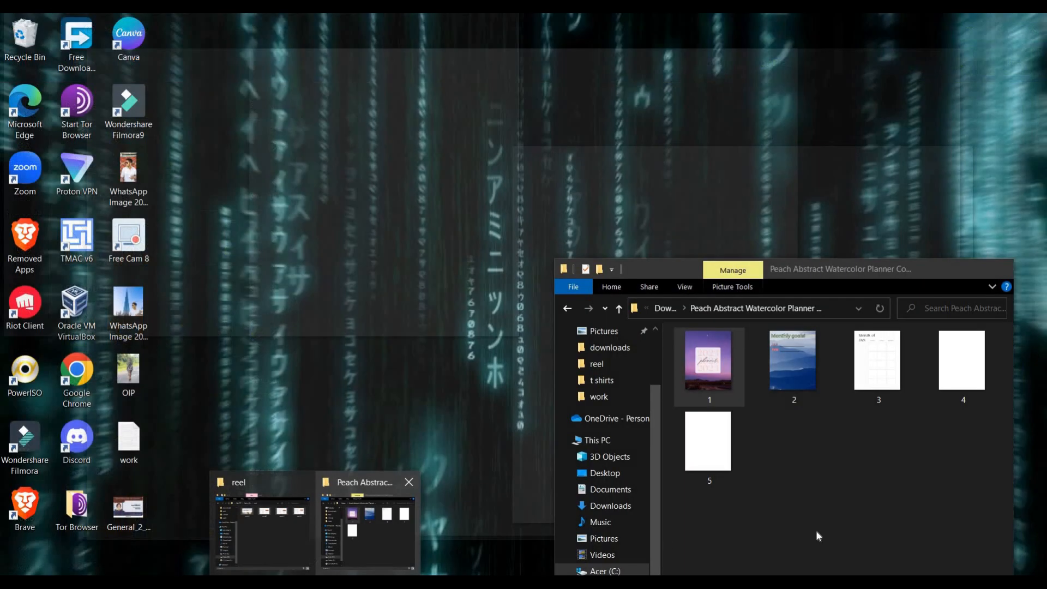
pyautogui.click(334, 545)
pyautogui.click(567, 308)
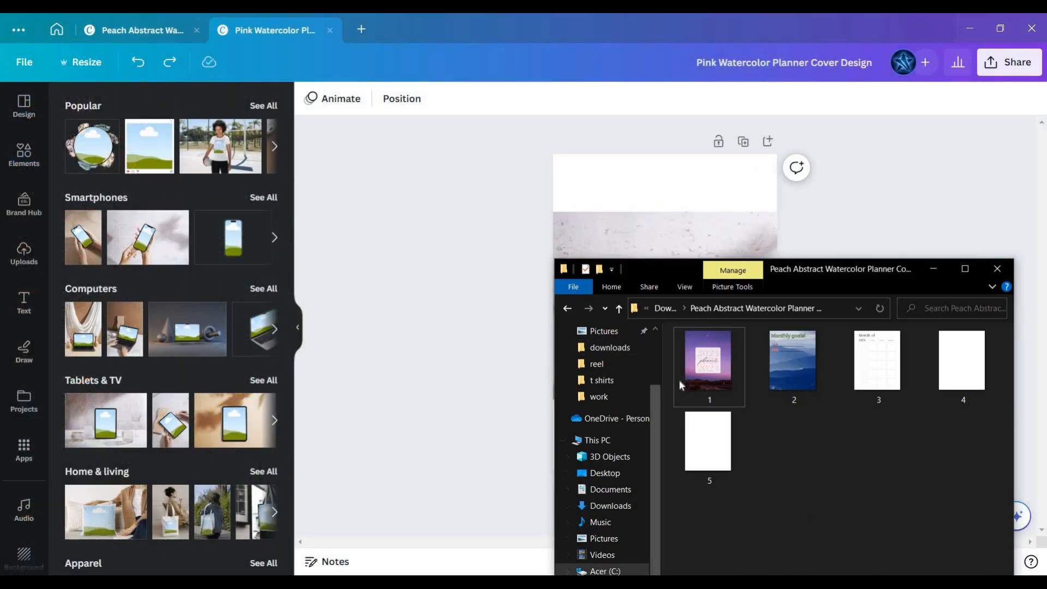
pyautogui.click(728, 373)
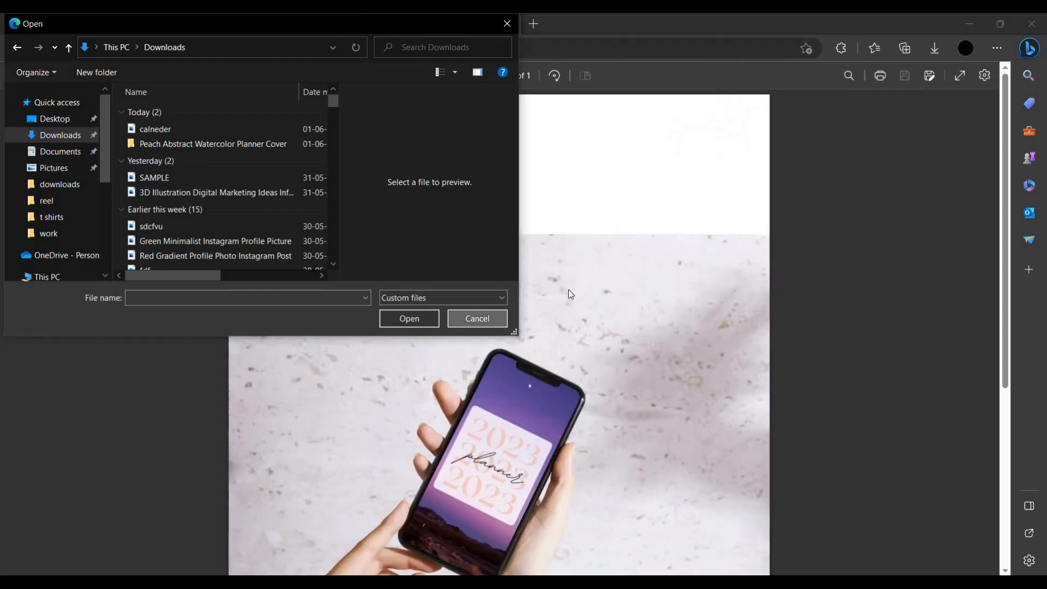
# - Switch to the browser, look over the downloaded Pink Watercolor Planner Cover Design PDF, and close it
pyautogui.scroll(5, 680, 252)
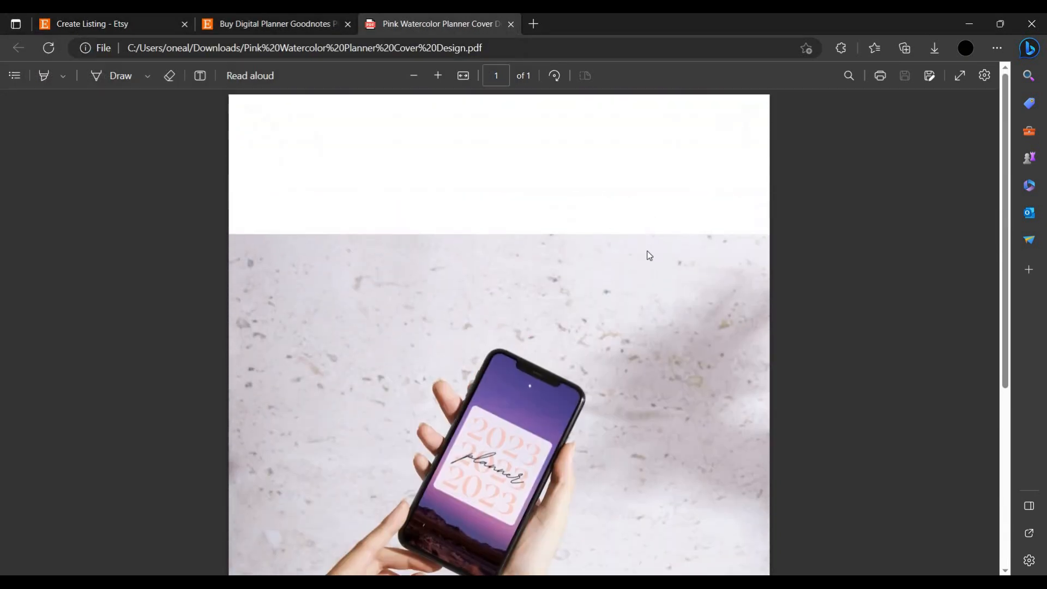
pyautogui.scroll(-5, 648, 254)
pyautogui.scroll(5, 579, 241)
pyautogui.scroll(-3, 923, 116)
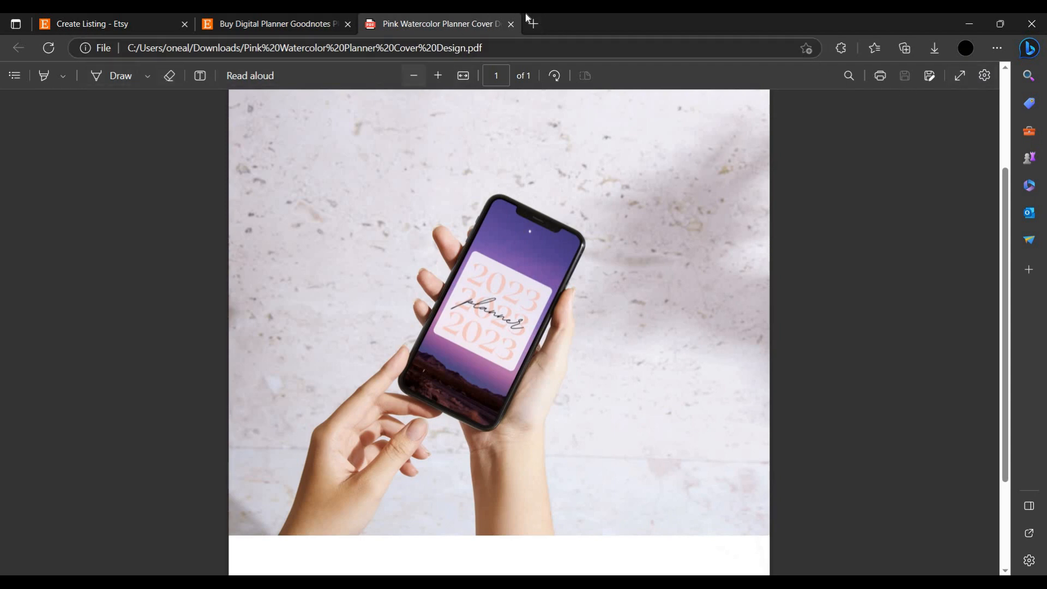
pyautogui.click(511, 24)
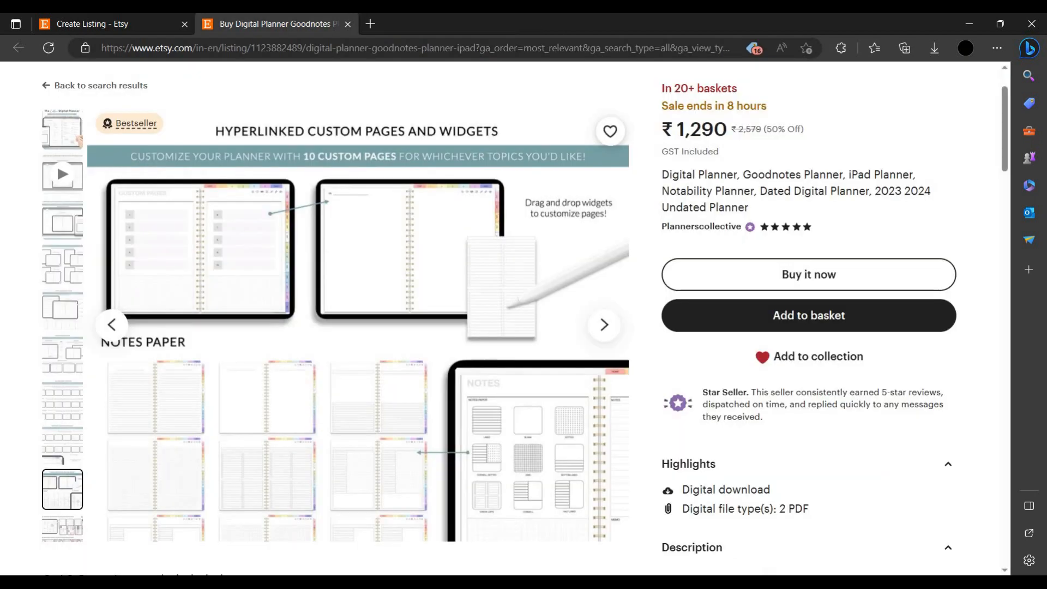
# - Return to the Etsy Create Listing page and close the other shop's digital planner listing
pyautogui.hotkey('alt', 'Tab')
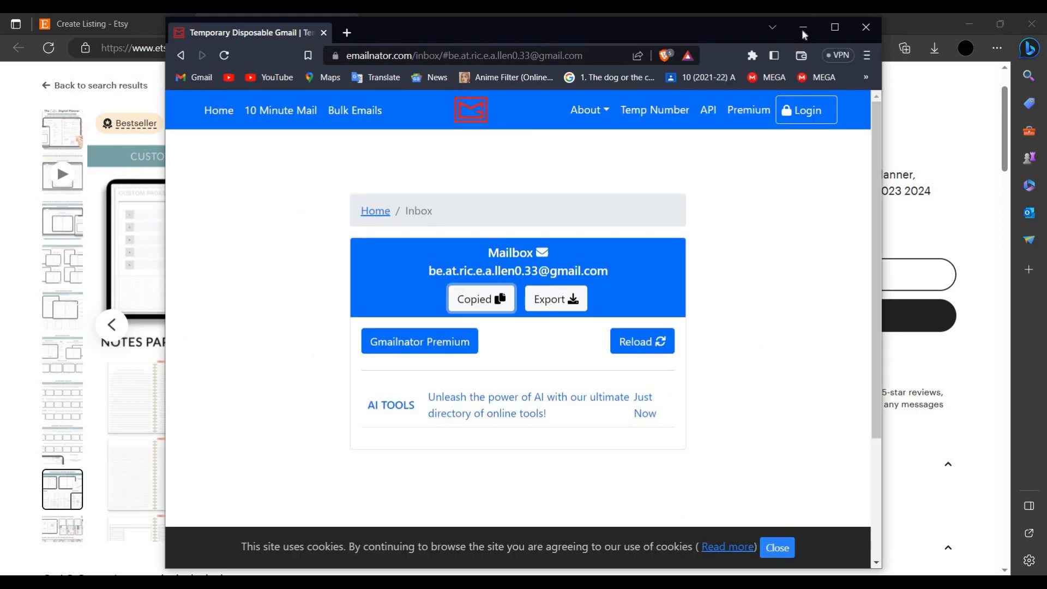
pyautogui.click(802, 28)
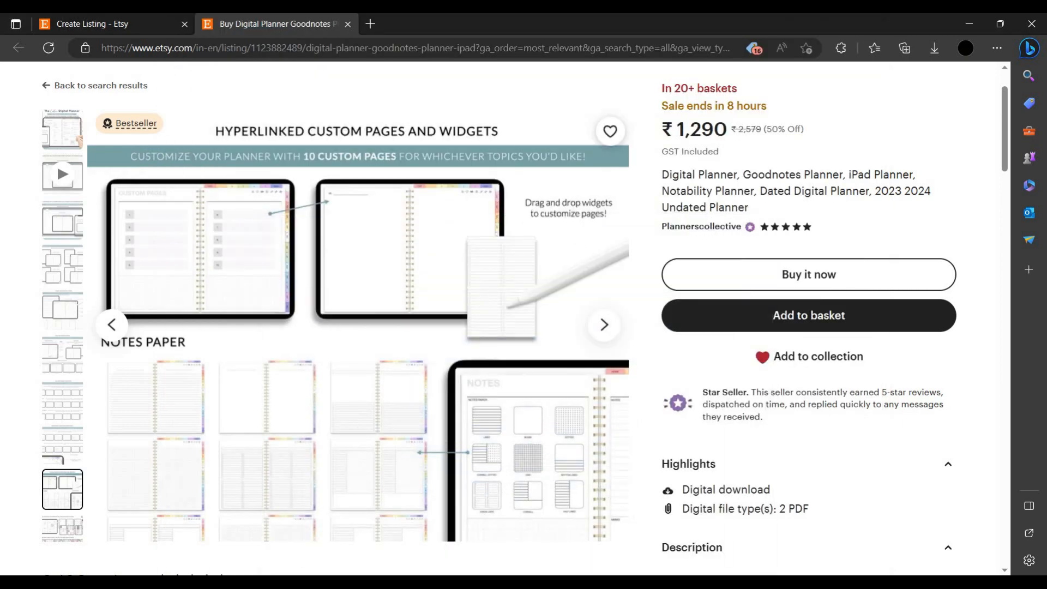
pyautogui.moveTo(441, 542)
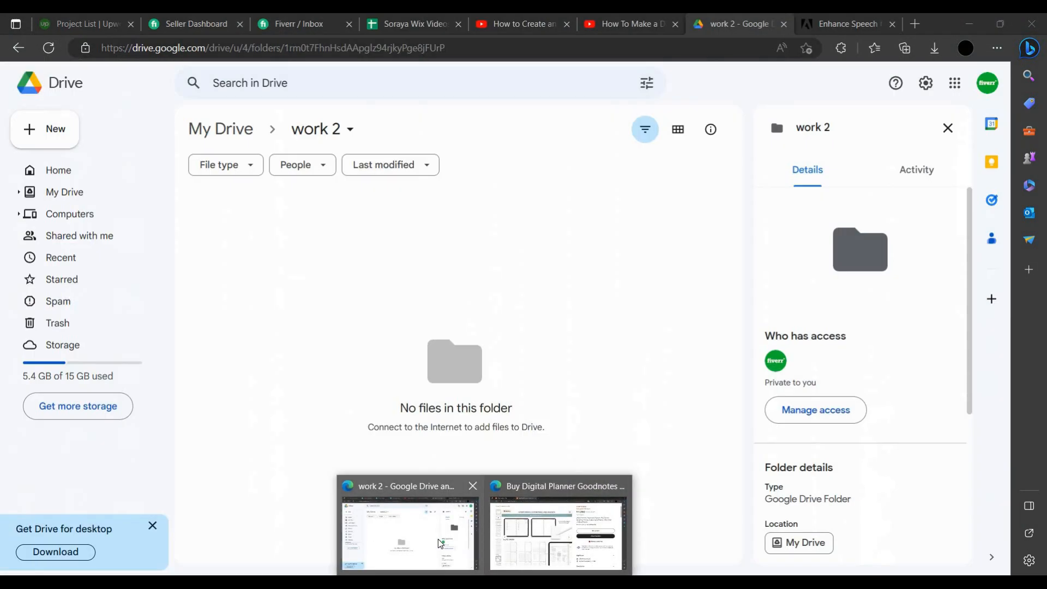
pyautogui.click(547, 546)
pyautogui.scroll(2, 822, 188)
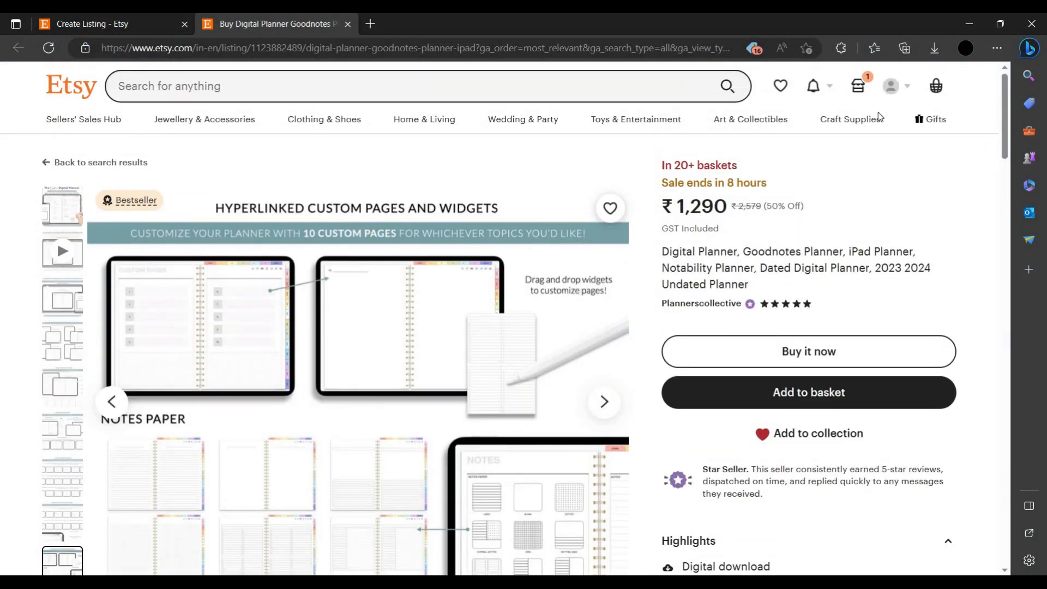
pyautogui.click(860, 89)
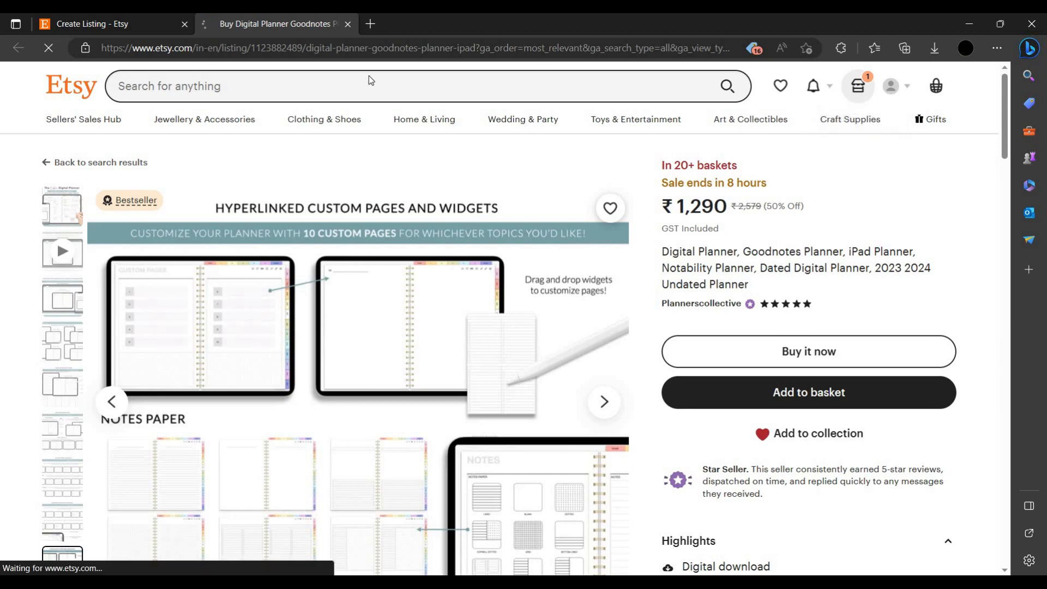
pyautogui.click(171, 16)
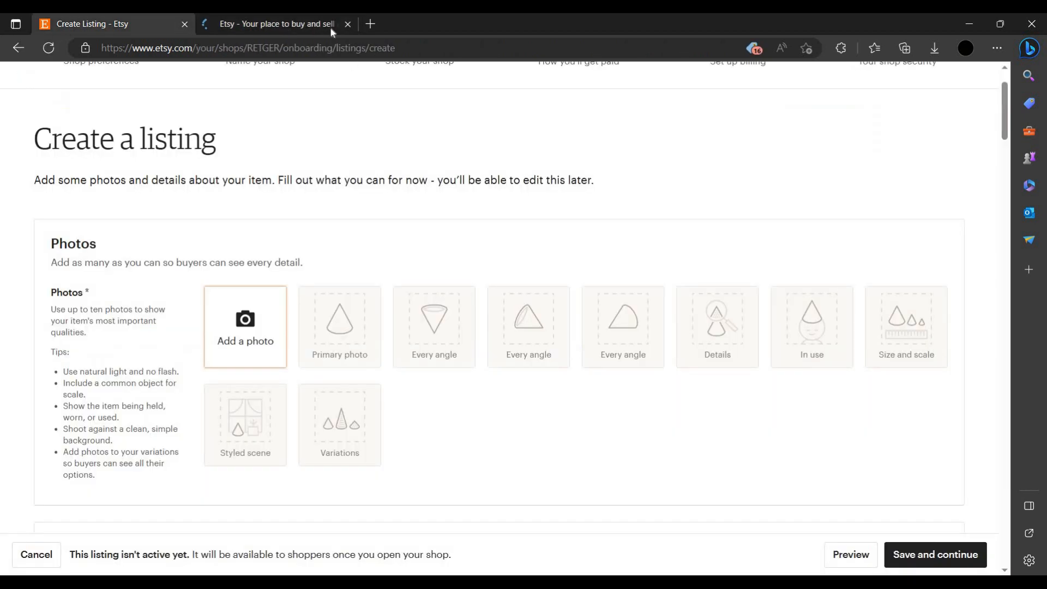
pyautogui.click(347, 24)
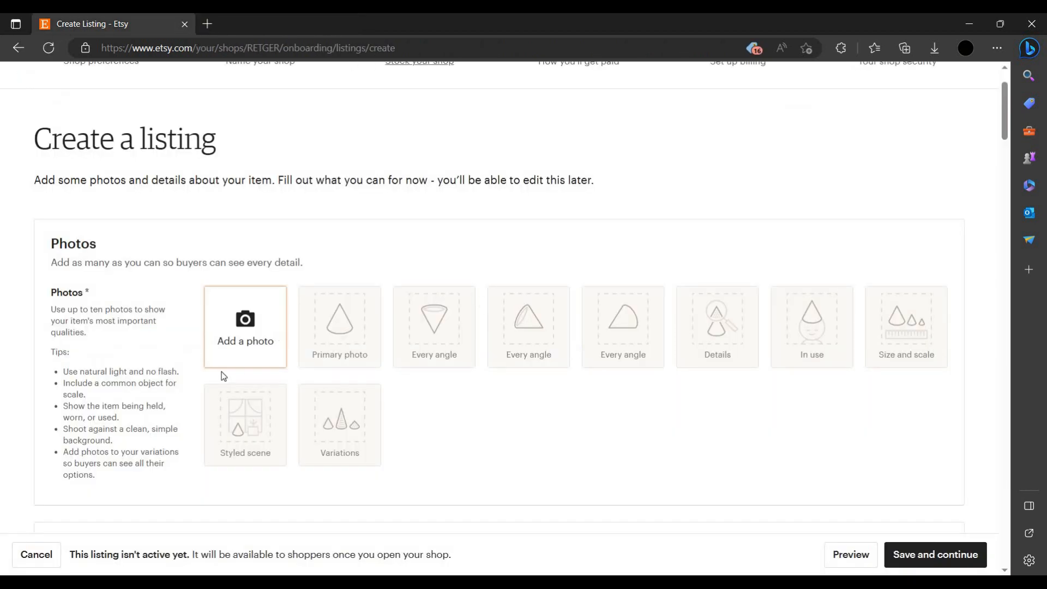
# - Start adding a listing photo and browse the Desktop, recent files and Downloads for the planner images
pyautogui.click(250, 354)
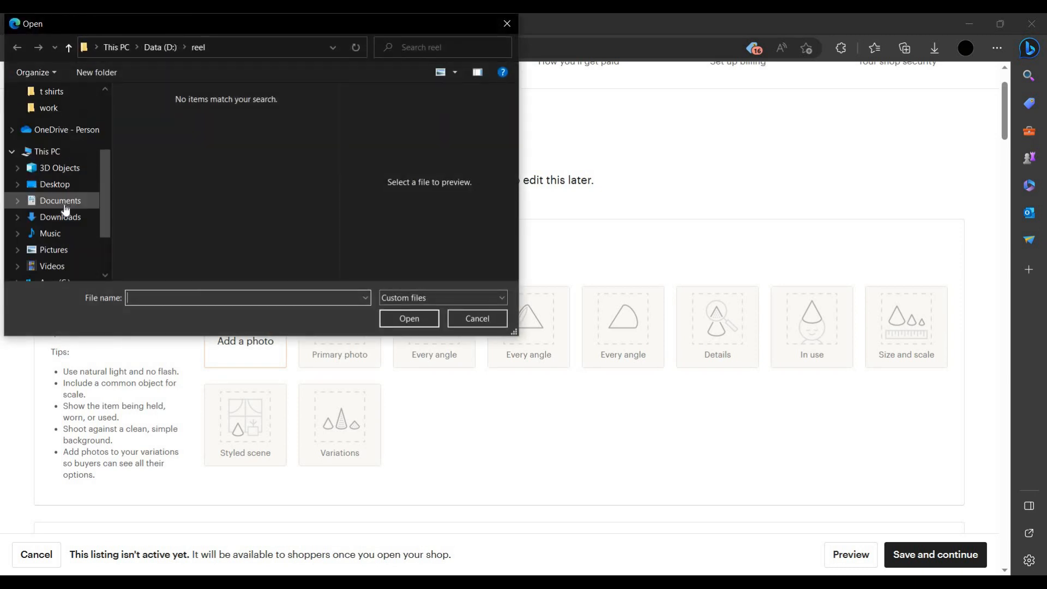
pyautogui.scroll(3, 65, 140)
pyautogui.click(65, 135)
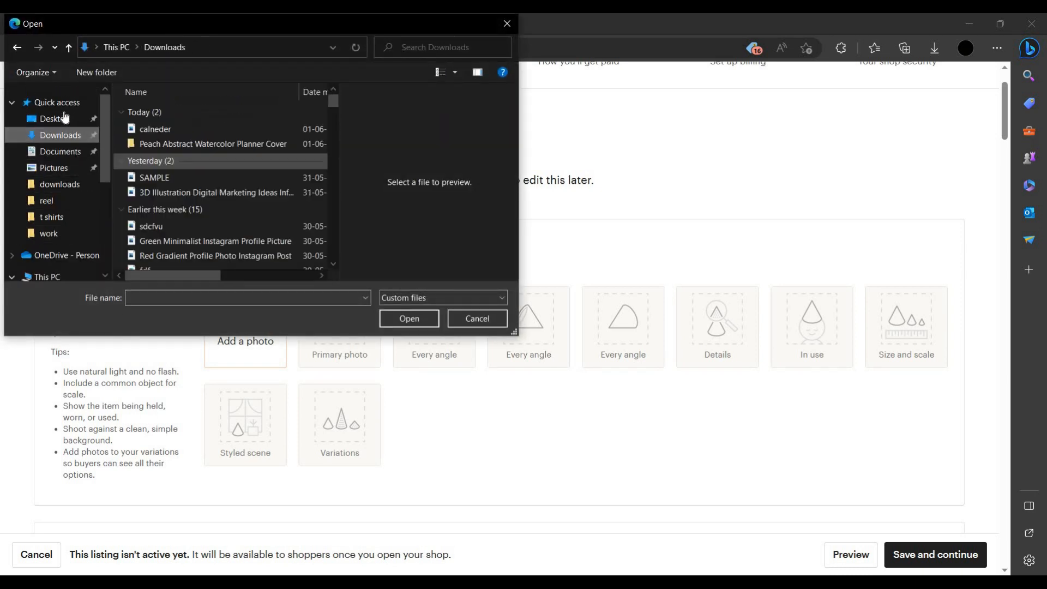
pyautogui.click(63, 118)
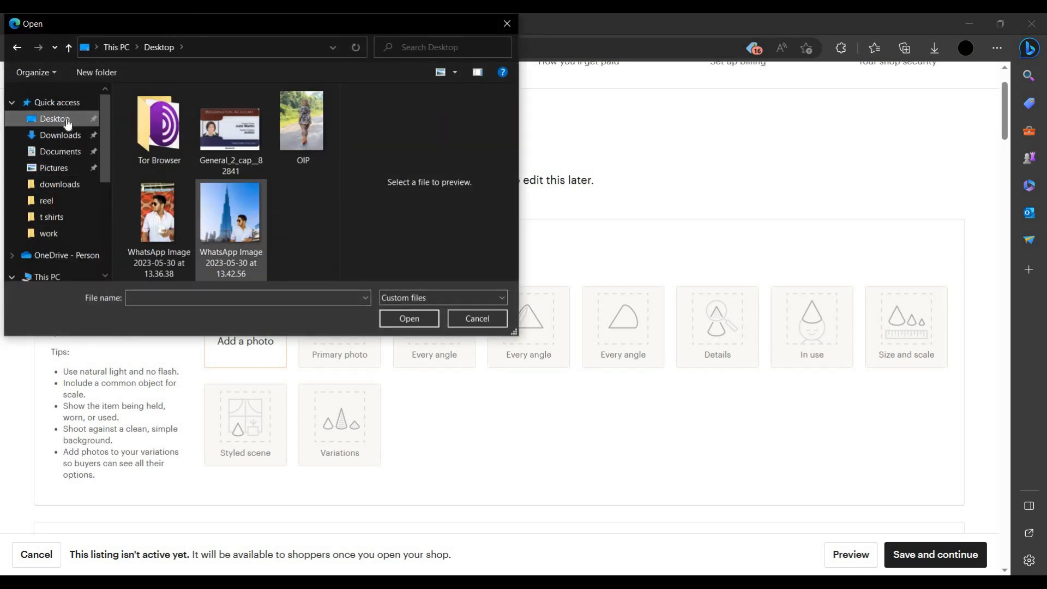
pyautogui.click(57, 102)
pyautogui.scroll(-5, 266, 243)
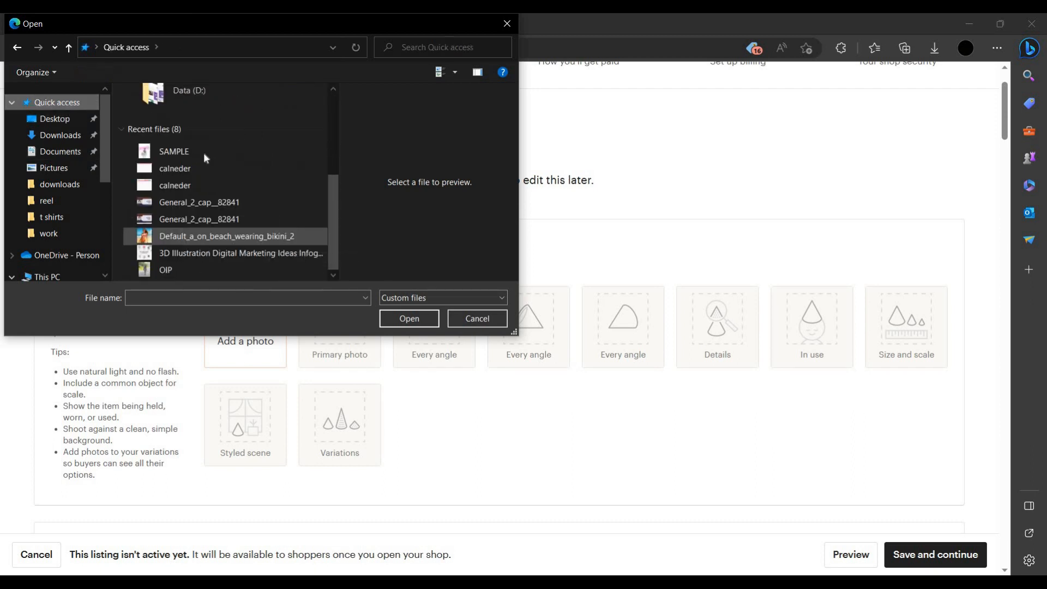
pyautogui.click(202, 149)
pyautogui.click(243, 166)
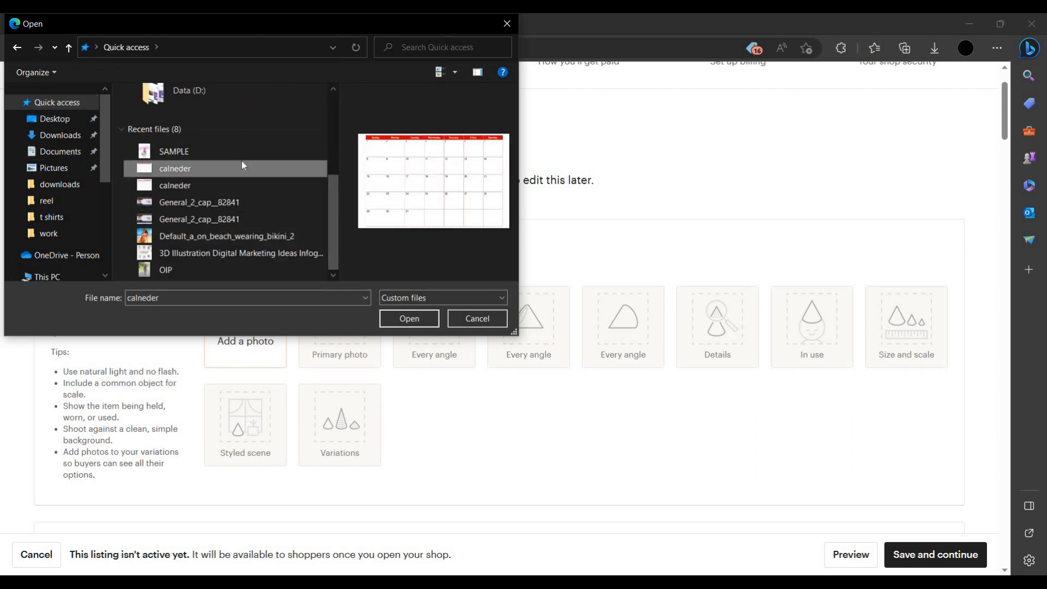
pyautogui.click(82, 135)
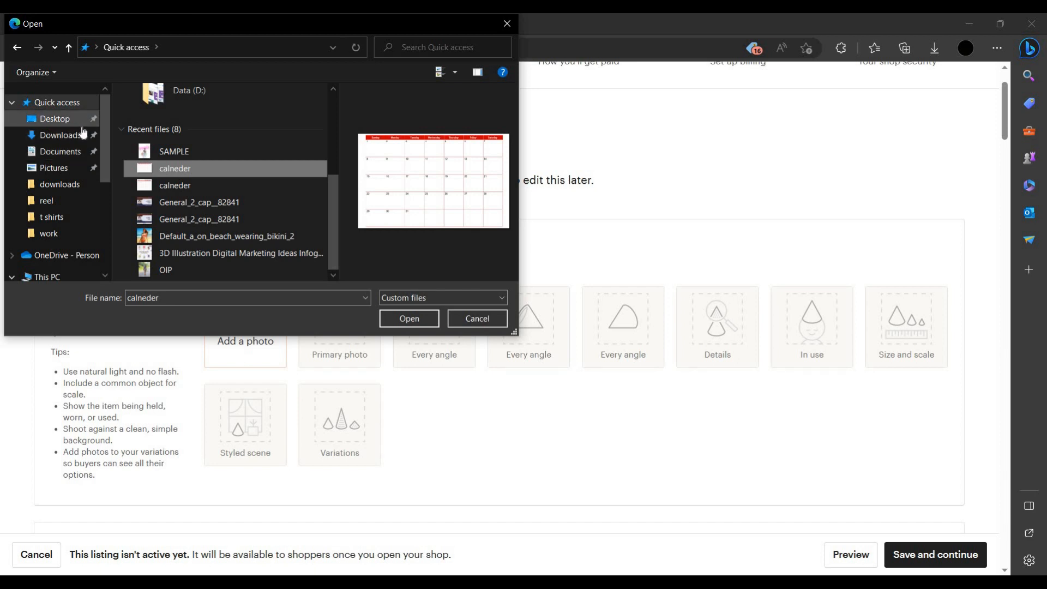
# - Upload images 1 and 2 from the Peach Abstract Watercolor Planner Cover folder as listing photos
pyautogui.click(185, 128)
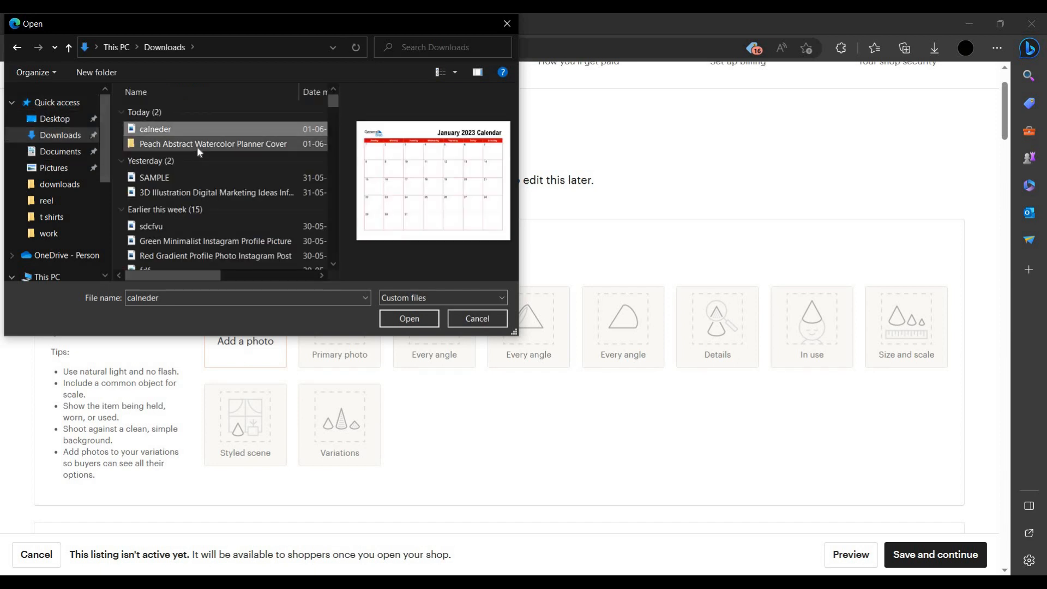
pyautogui.click(165, 148)
pyautogui.doubleClick(165, 145)
pyautogui.click(186, 147)
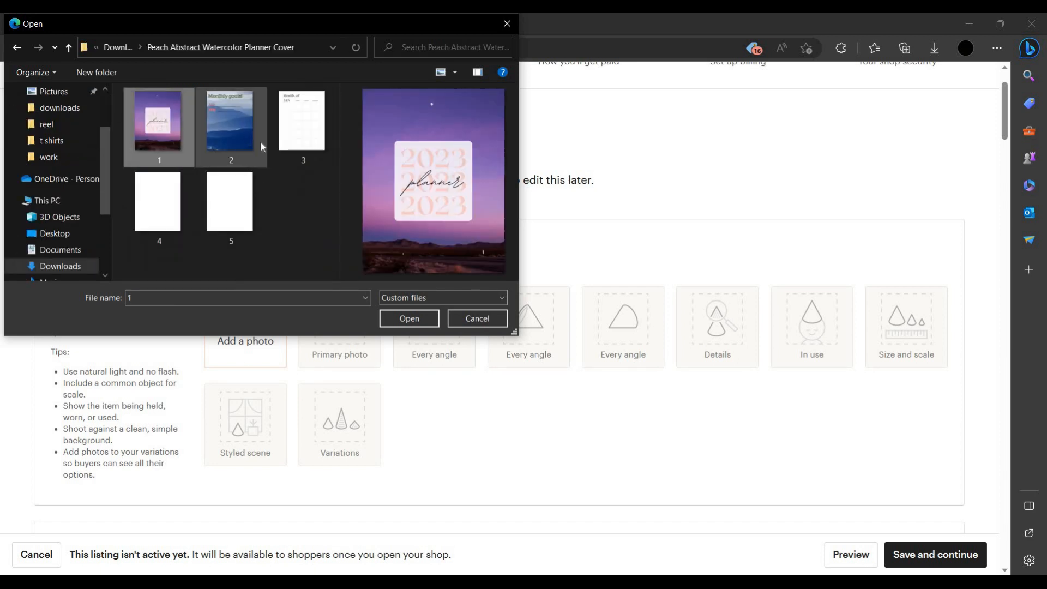
pyautogui.keyDown('ctrl'); pyautogui.click(260, 146); pyautogui.keyUp('ctrl')
pyautogui.click(409, 319)
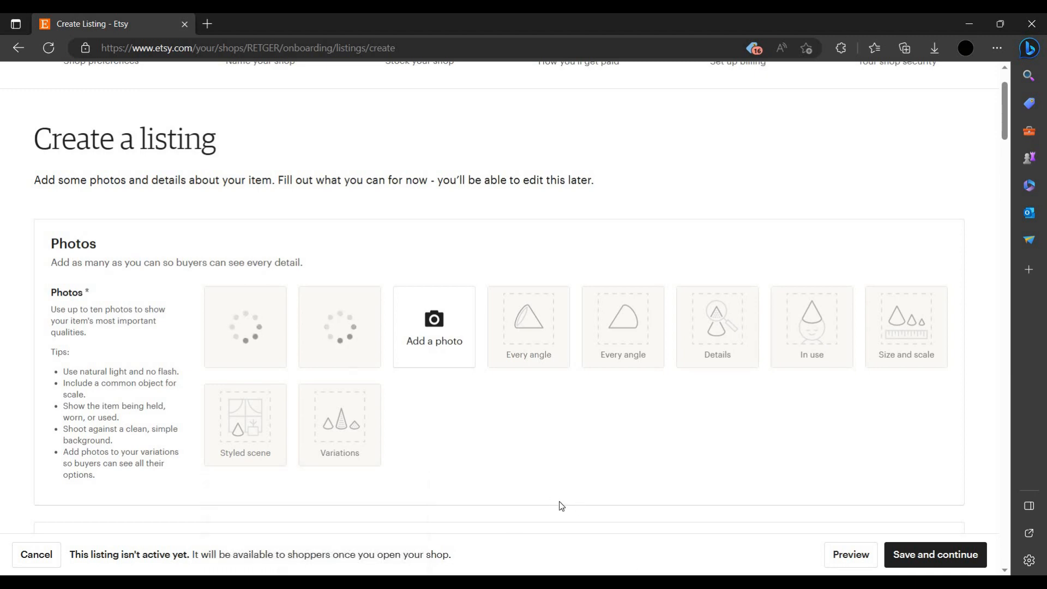
# - Examine the listing form's title, category, renewal, type and description fields, and check the uploaded photos
pyautogui.scroll(-5, 415, 321)
pyautogui.scroll(5, 415, 321)
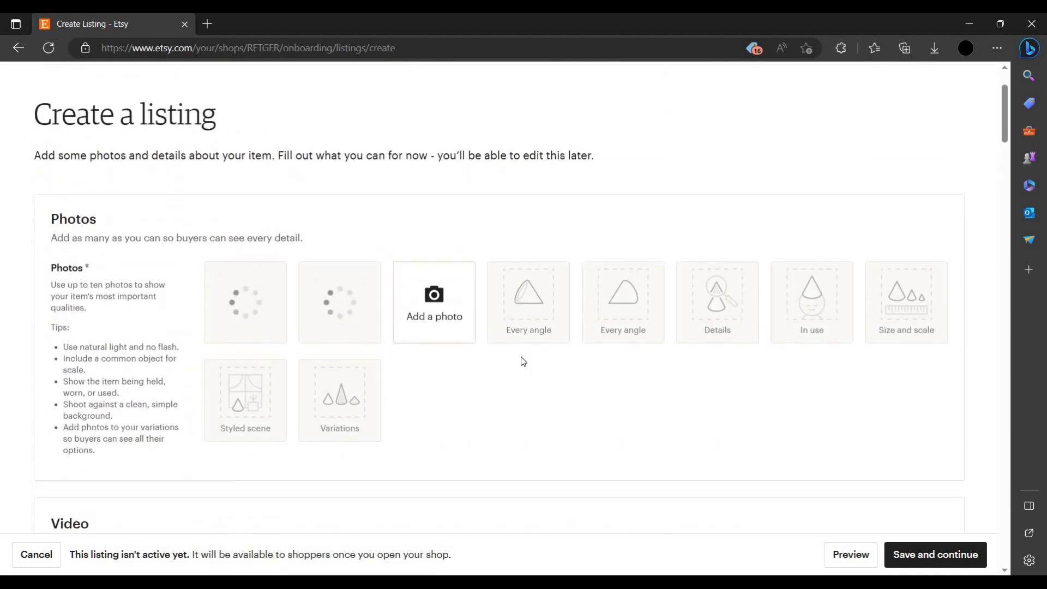
pyautogui.scroll(-10, 523, 360)
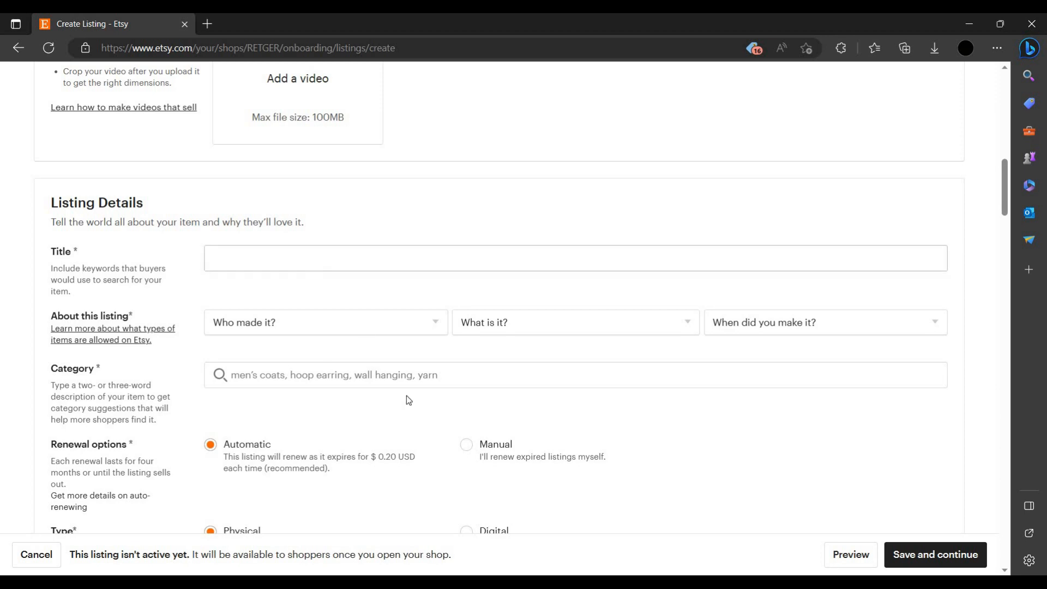
pyautogui.scroll(-1, 576, 287)
pyautogui.scroll(-4, 575, 287)
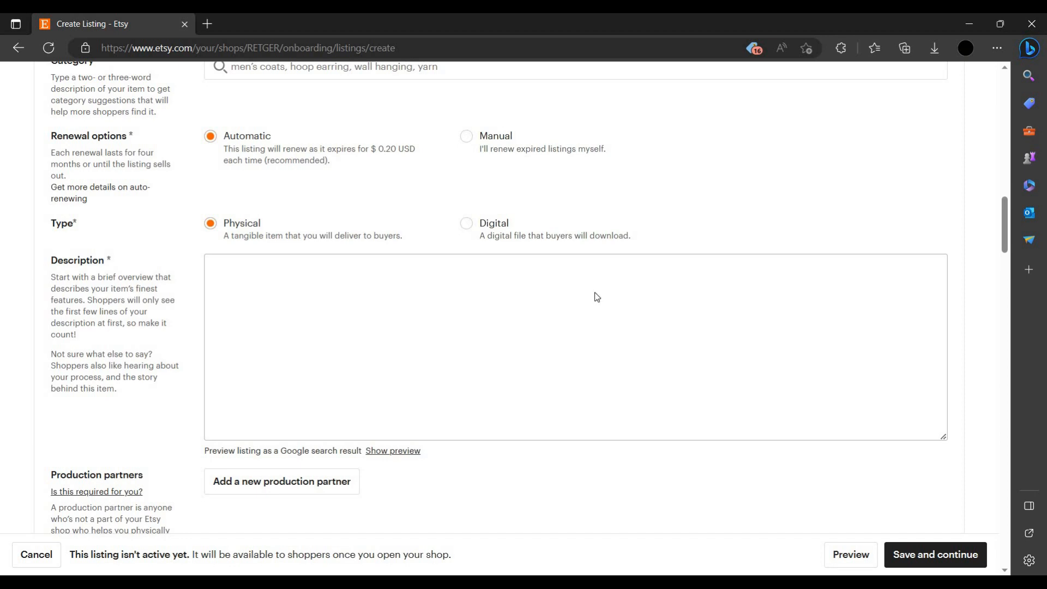
pyautogui.scroll(12, 597, 297)
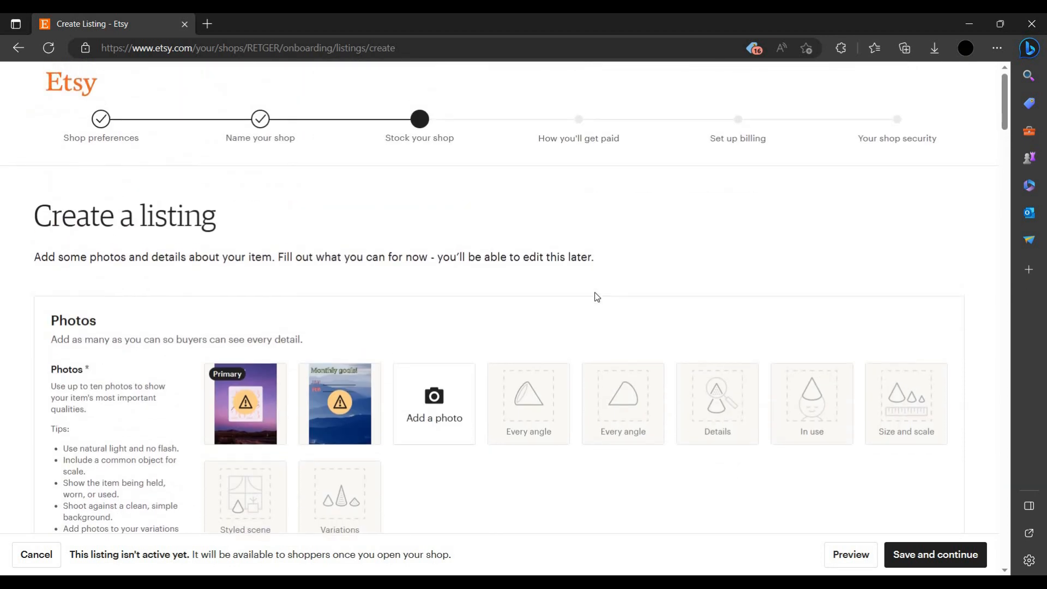